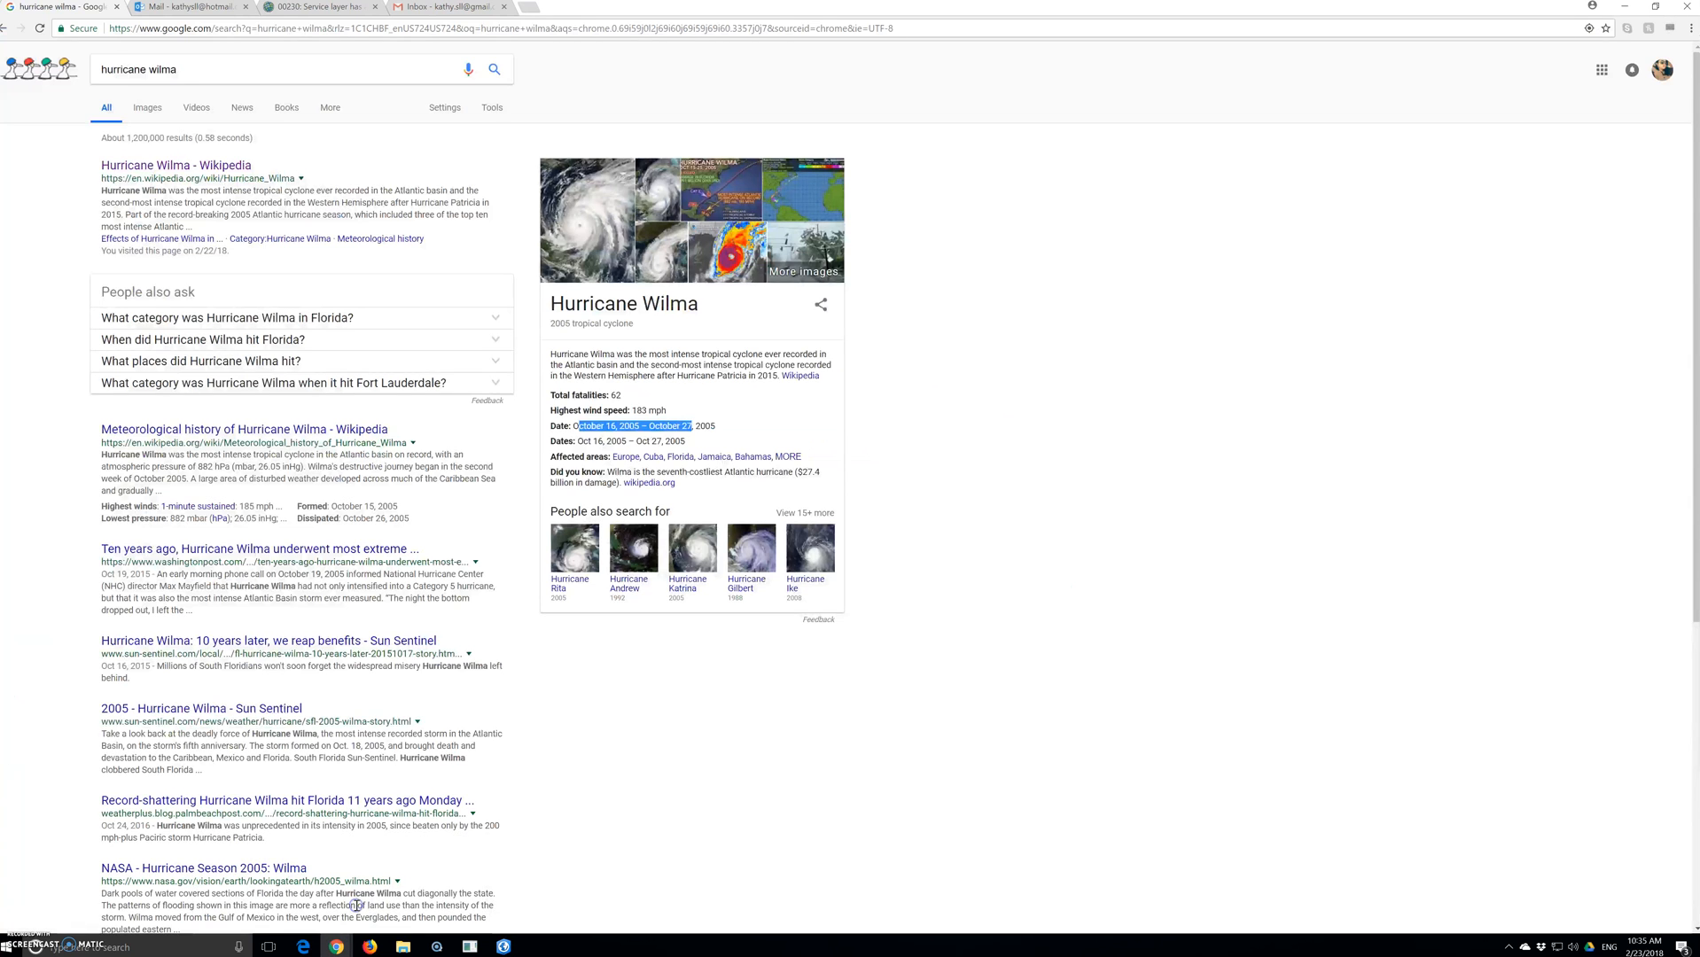
Read the help solution for service layer projection error 00230 and its linked page on specifying a coordinate system
{"action": "left_click", "coordinate": [293, 8]}
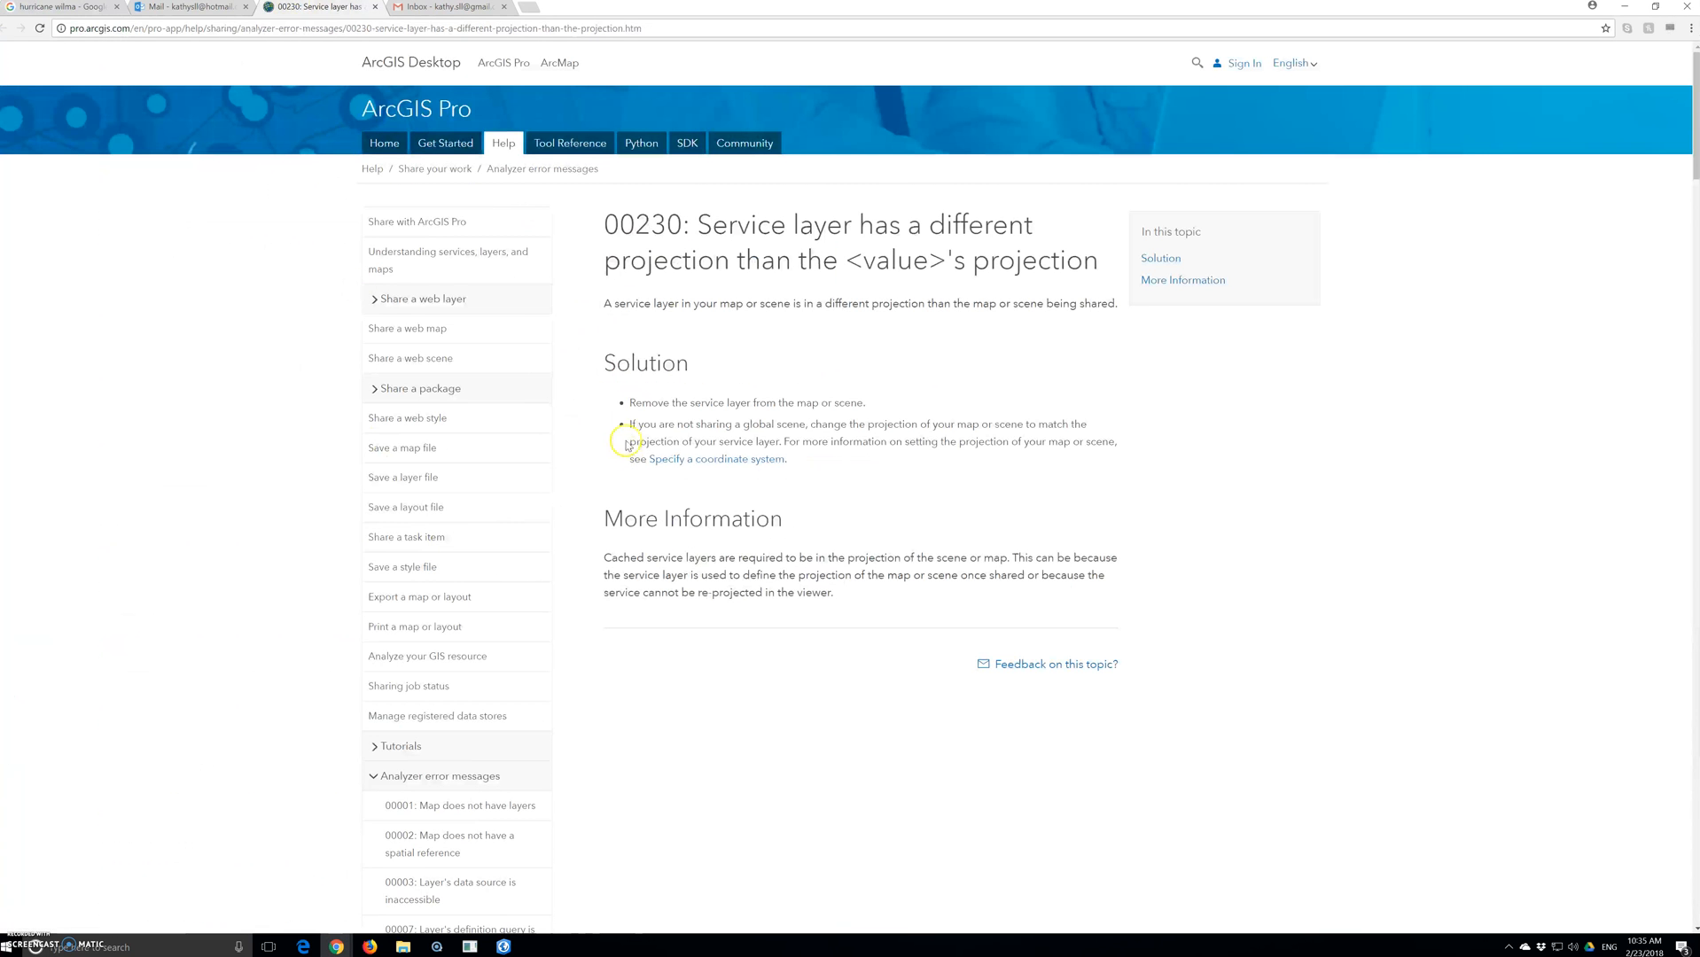
{"action": "left_click_drag", "start_coordinate": [627, 402], "coordinate": [848, 411]}
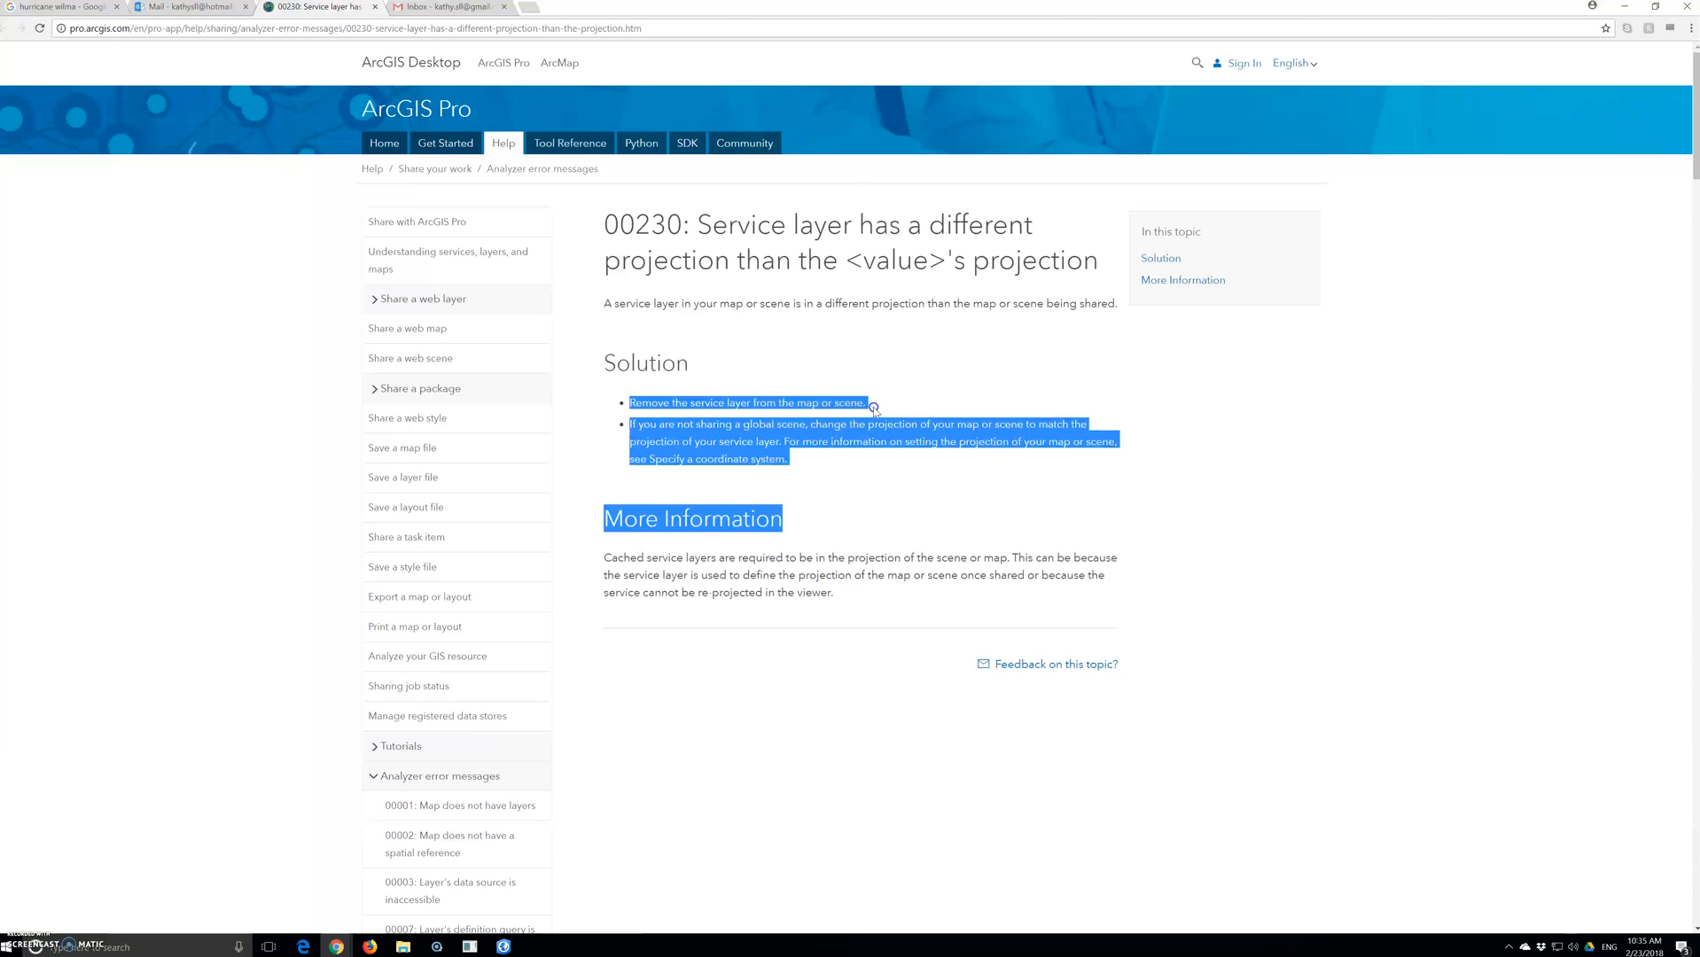
{"action": "left_click", "coordinate": [874, 409]}
{"action": "left_click_drag", "start_coordinate": [859, 415], "coordinate": [999, 423]}
{"action": "left_click_drag", "start_coordinate": [729, 442], "coordinate": [774, 436]}
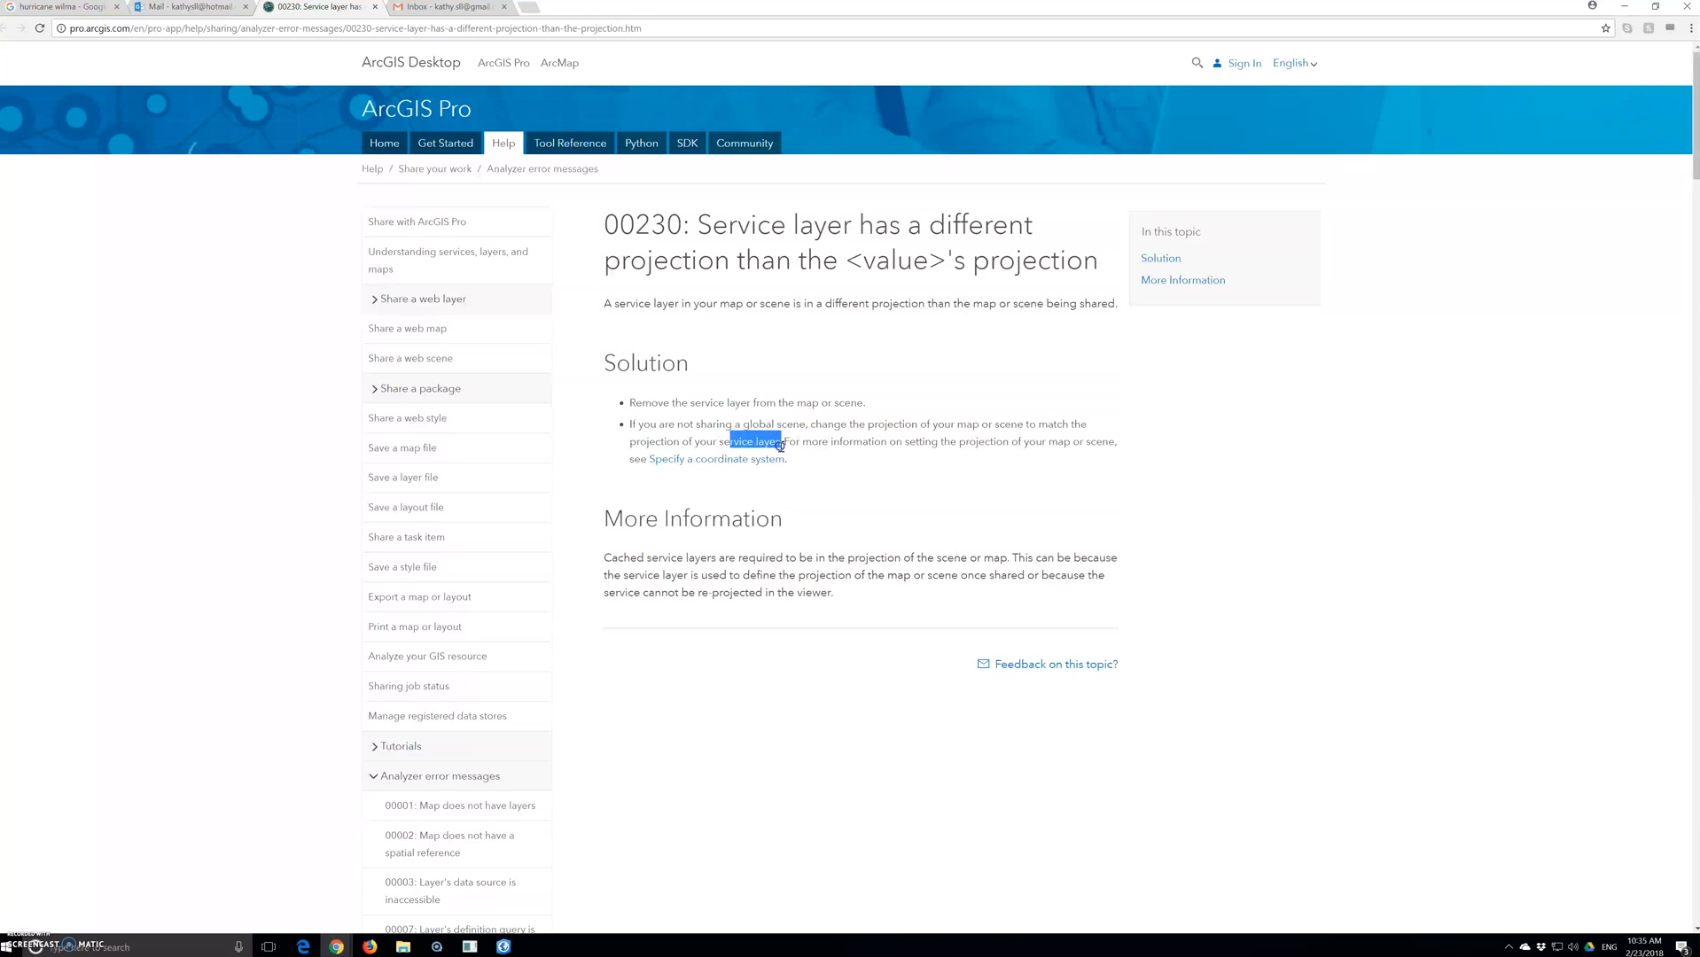
{"action": "left_click", "coordinate": [754, 461]}
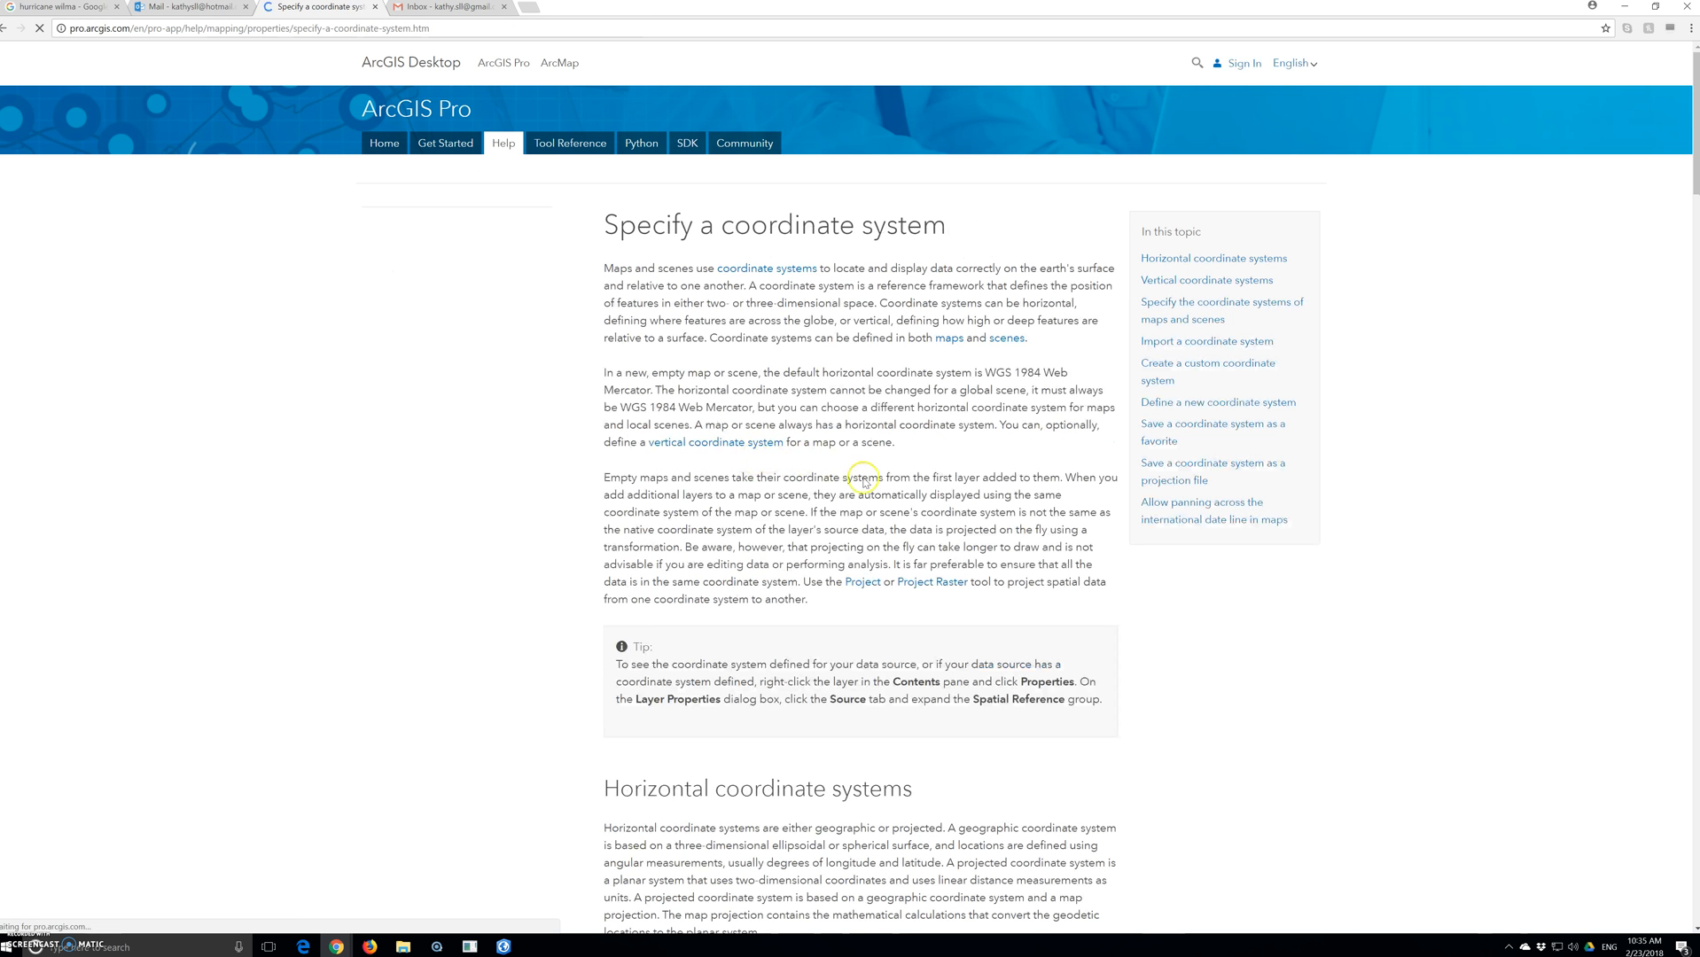
{"action": "scroll", "coordinate": [853, 465], "scroll_direction": "down", "scroll_amount": 18}
{"action": "scroll", "coordinate": [857, 475], "scroll_direction": "down", "scroll_amount": 4}
{"action": "scroll", "coordinate": [857, 479], "scroll_direction": "up", "scroll_amount": 4}
{"action": "scroll", "coordinate": [861, 479], "scroll_direction": "down", "scroll_amount": 10}
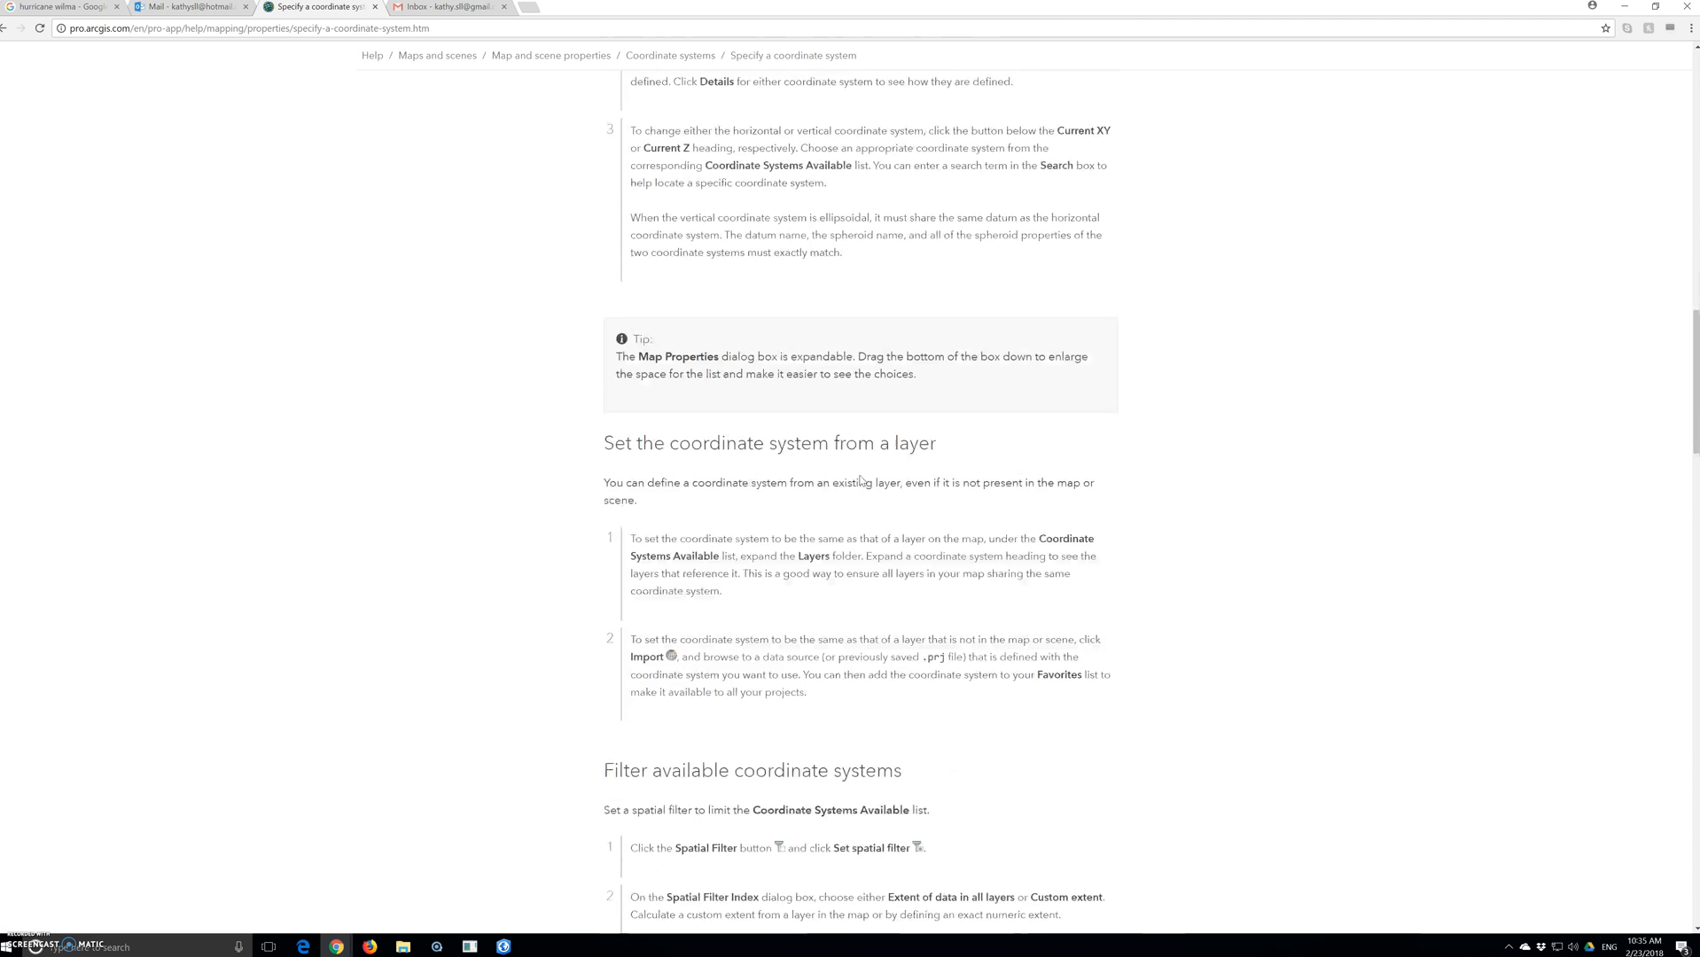
Switch to ArcGIS Pro and apply WGS 1984 Web Mercator Auxiliary Sphere as the reportdamage map's coordinate system
{"action": "left_click", "coordinate": [501, 947]}
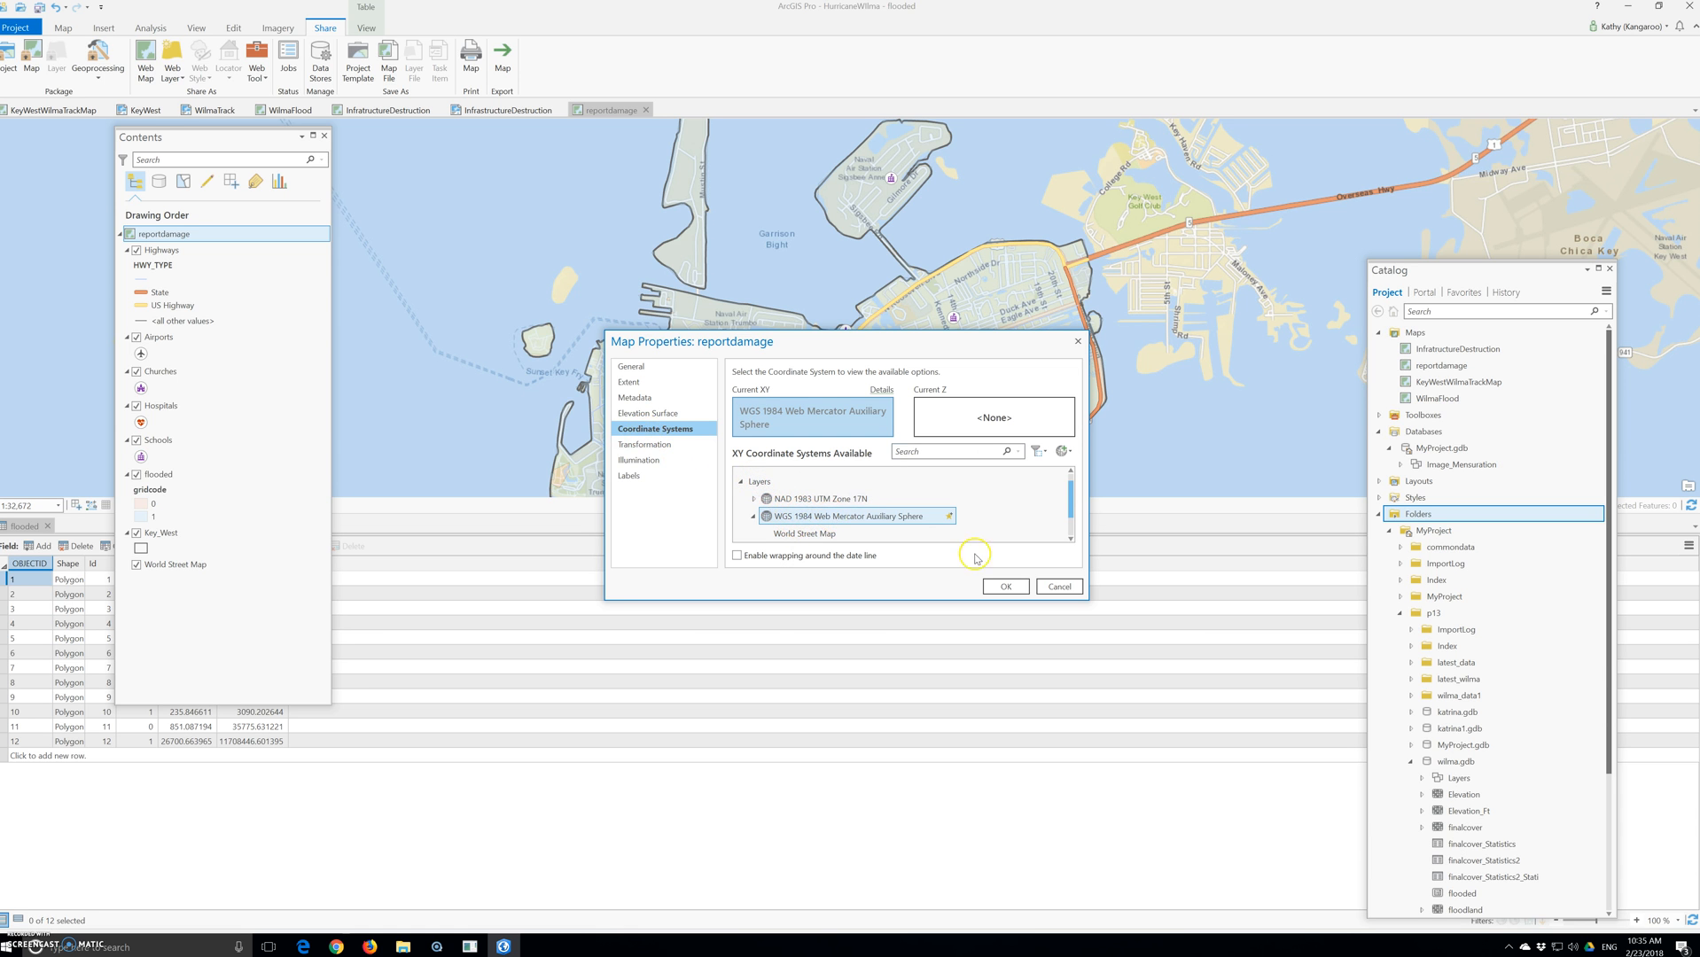
{"action": "left_click", "coordinate": [999, 586]}
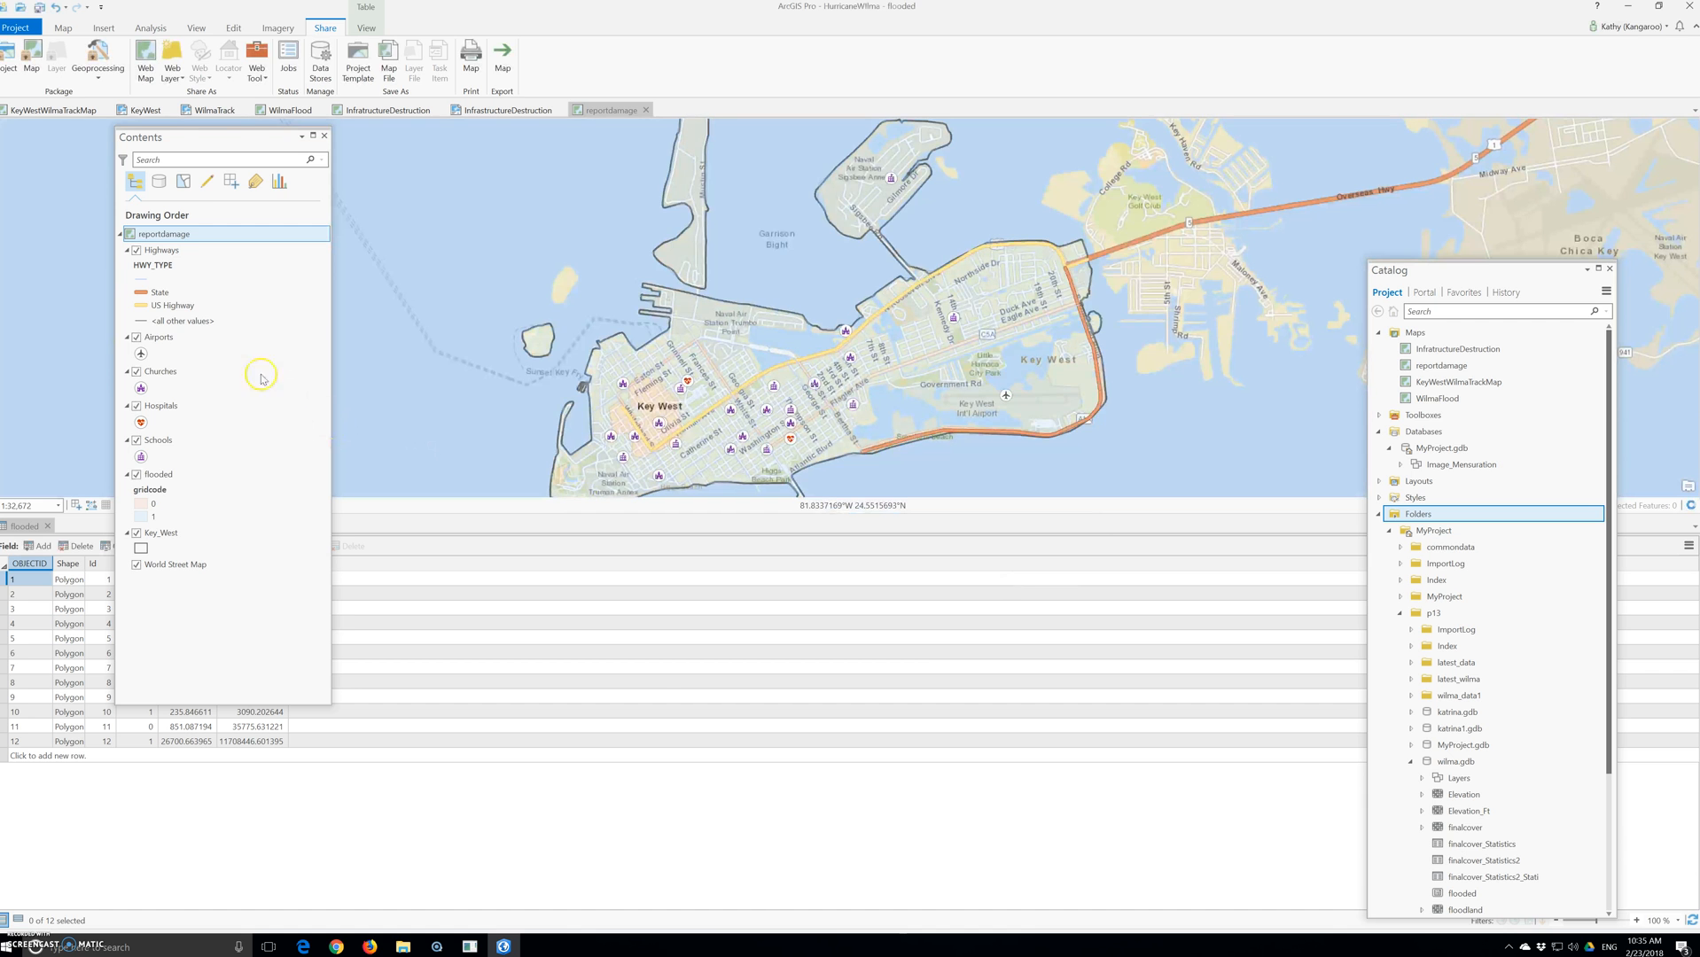
Prepare reportdamage for sharing as a web map with the summary "flooded land from hurricane wilma" and tags, and analyze it
{"action": "left_click", "coordinate": [146, 58]}
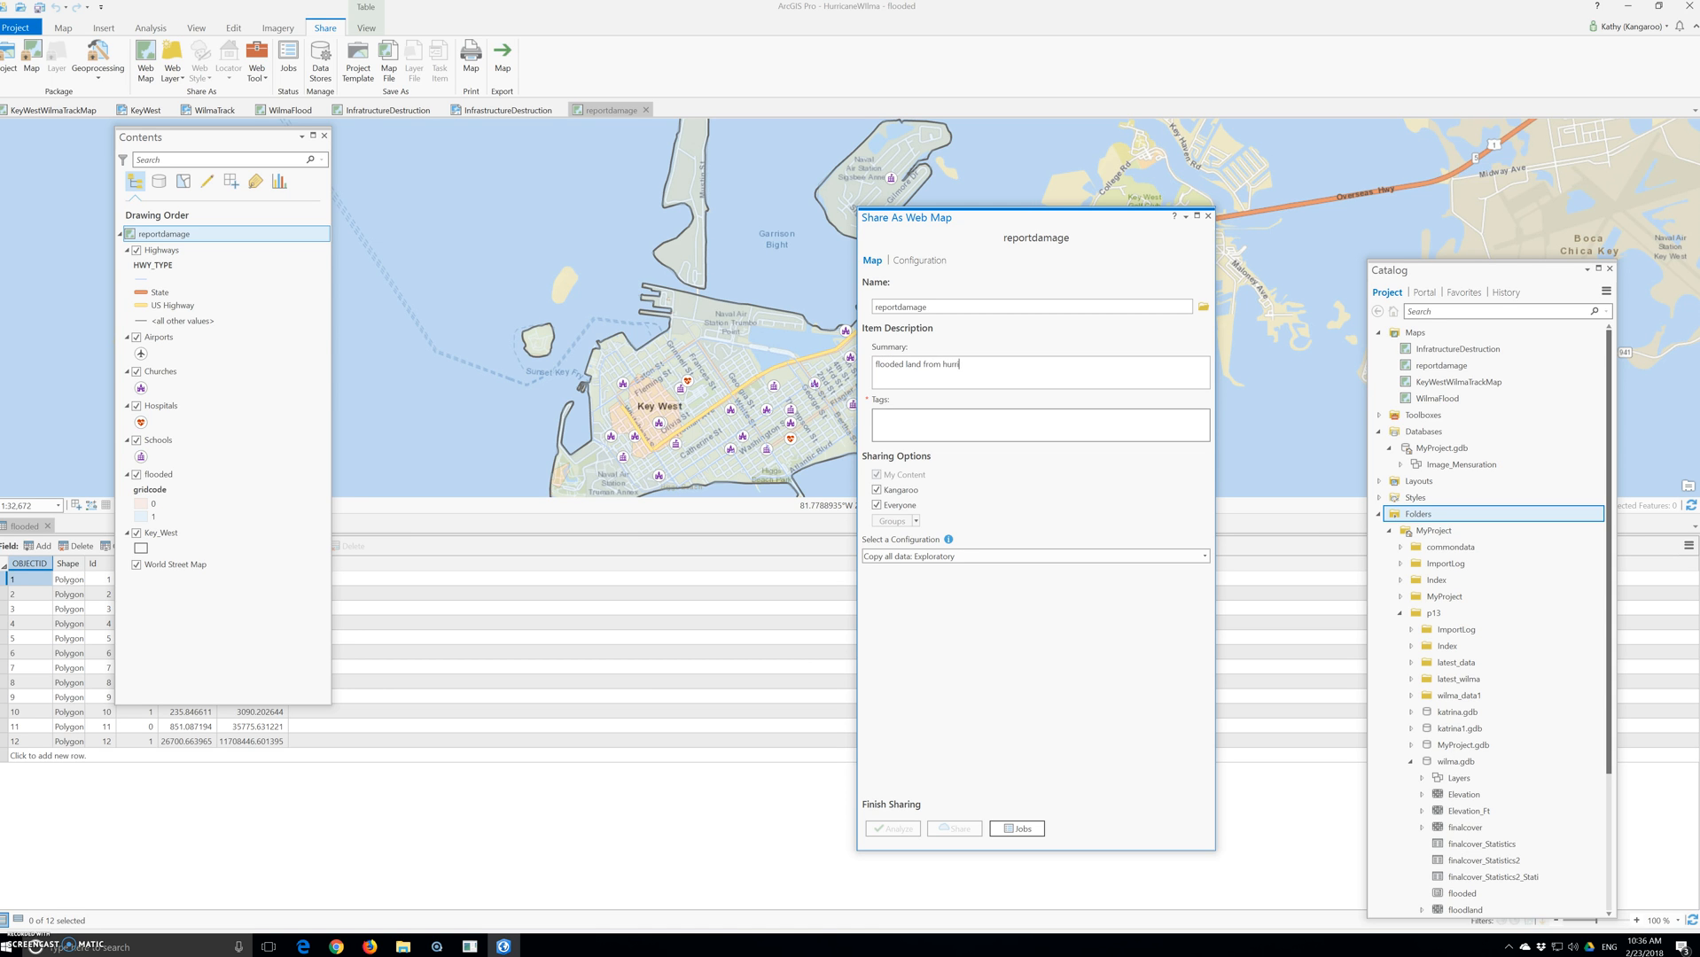
{"action": "key", "text": "Tab"}
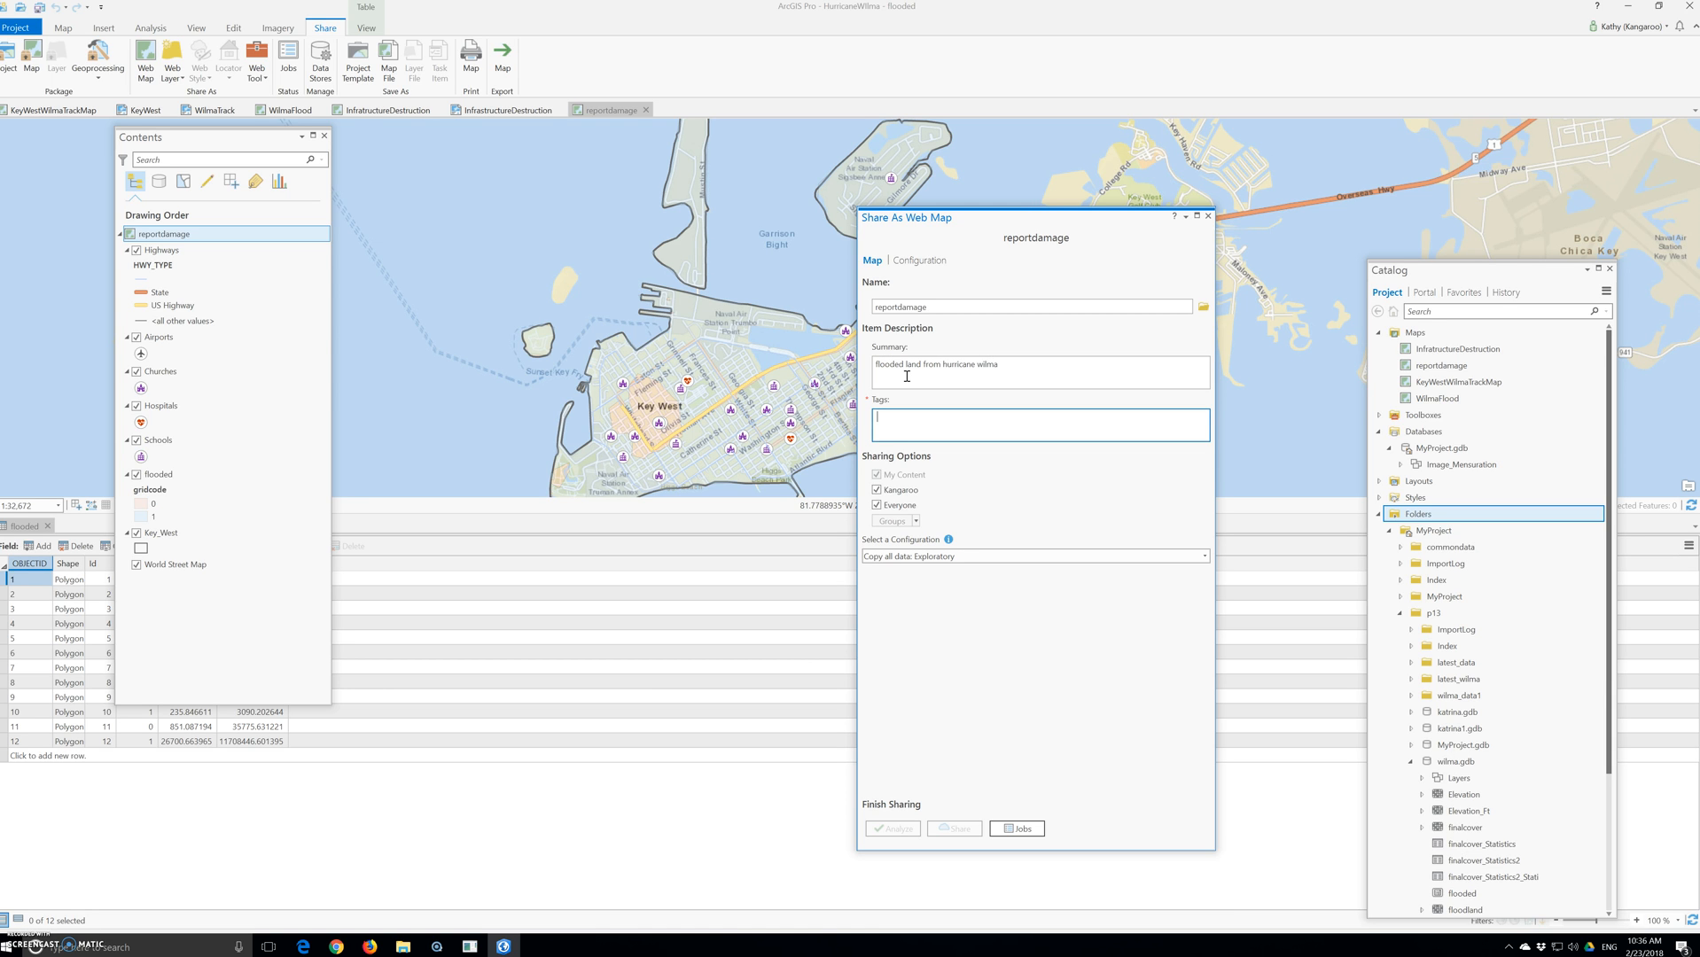
{"action": "type", "text": "wi"}
{"action": "left_click", "coordinate": [892, 828]}
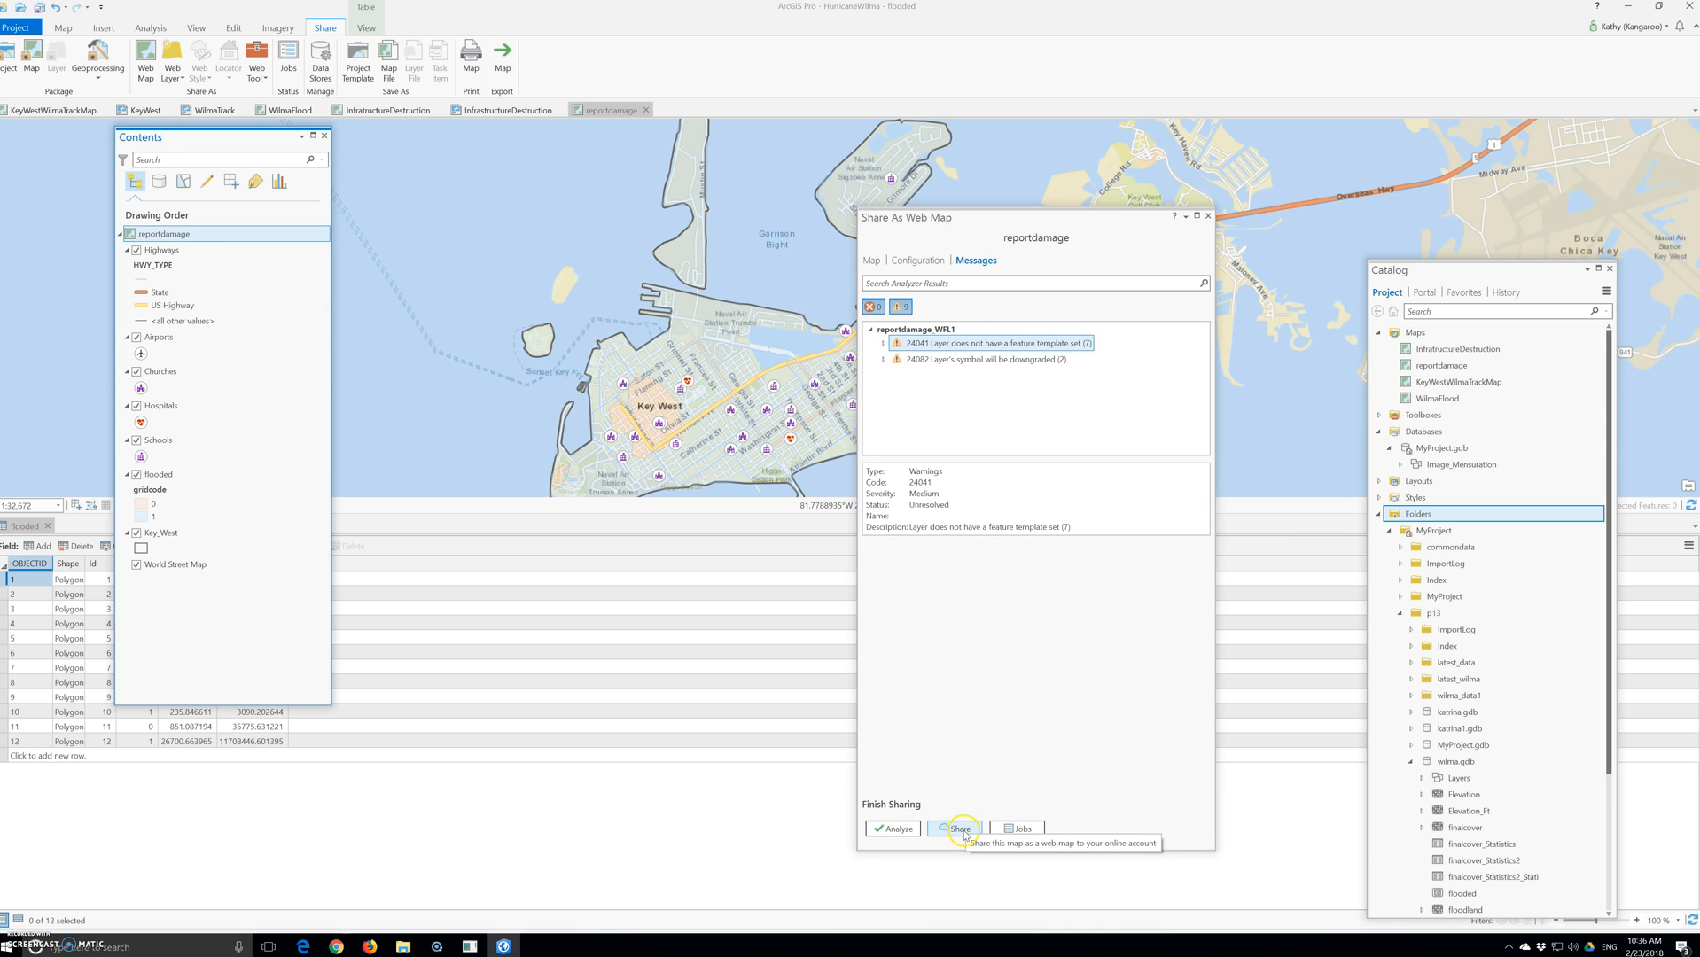
Share the analyzed reportdamage web map to the online account and close the sharing pane once publishing finishes
{"action": "left_click", "coordinate": [960, 829]}
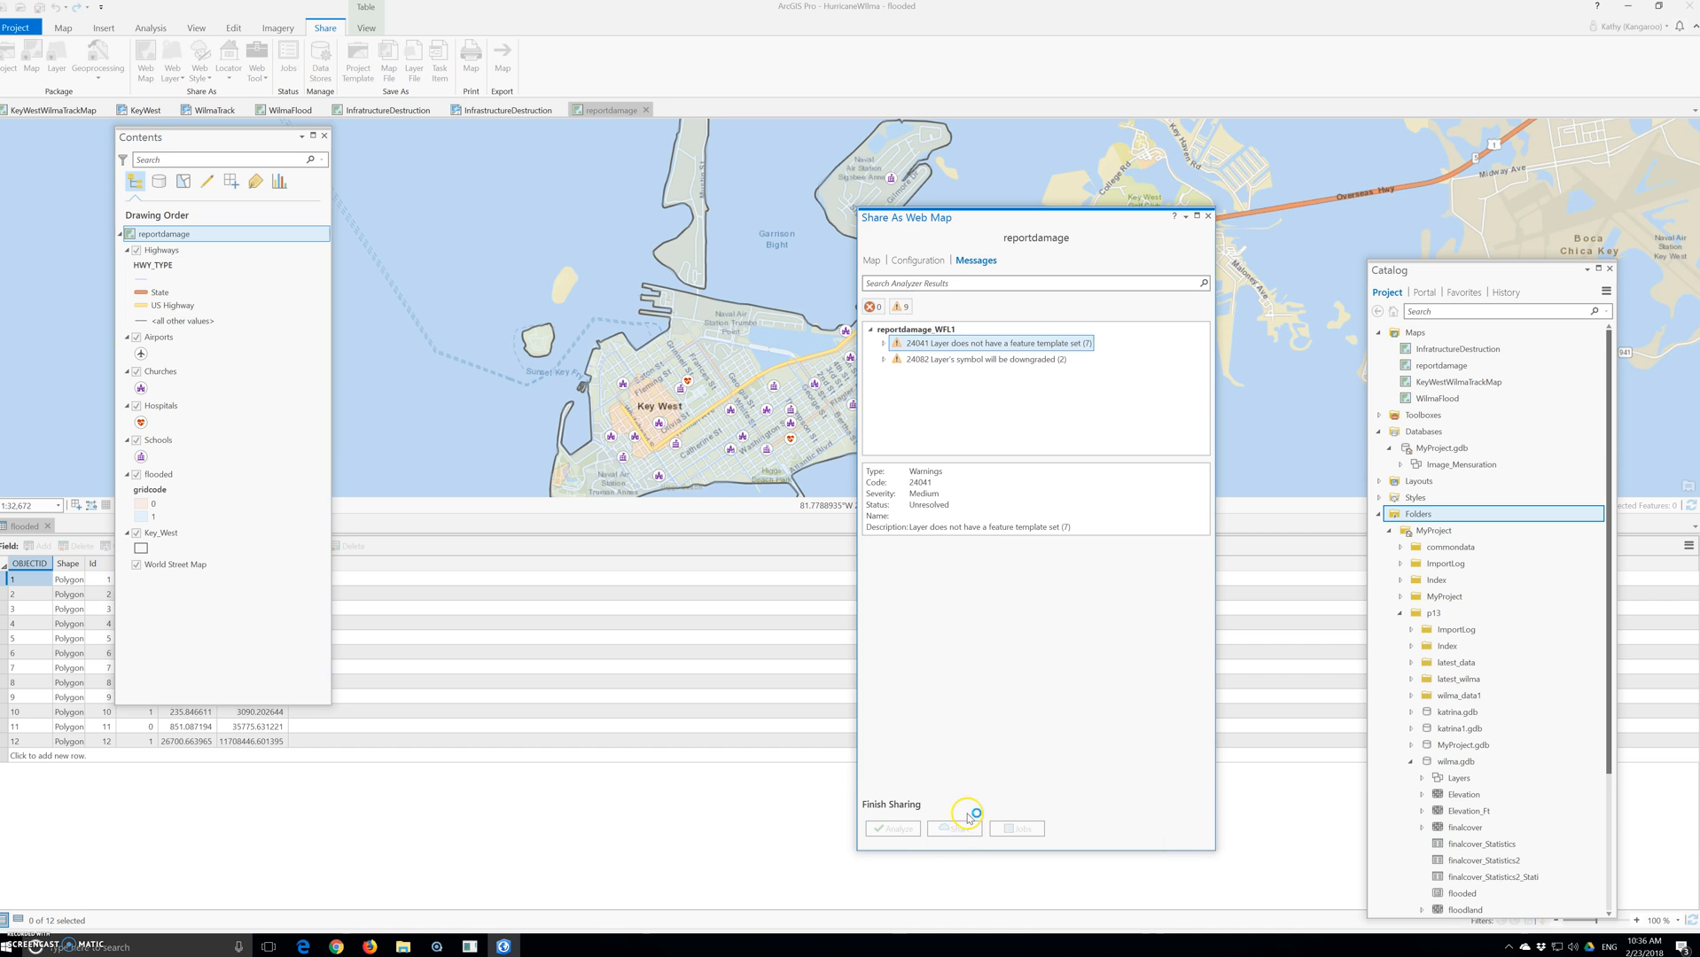
{"action": "left_click", "coordinate": [935, 750]}
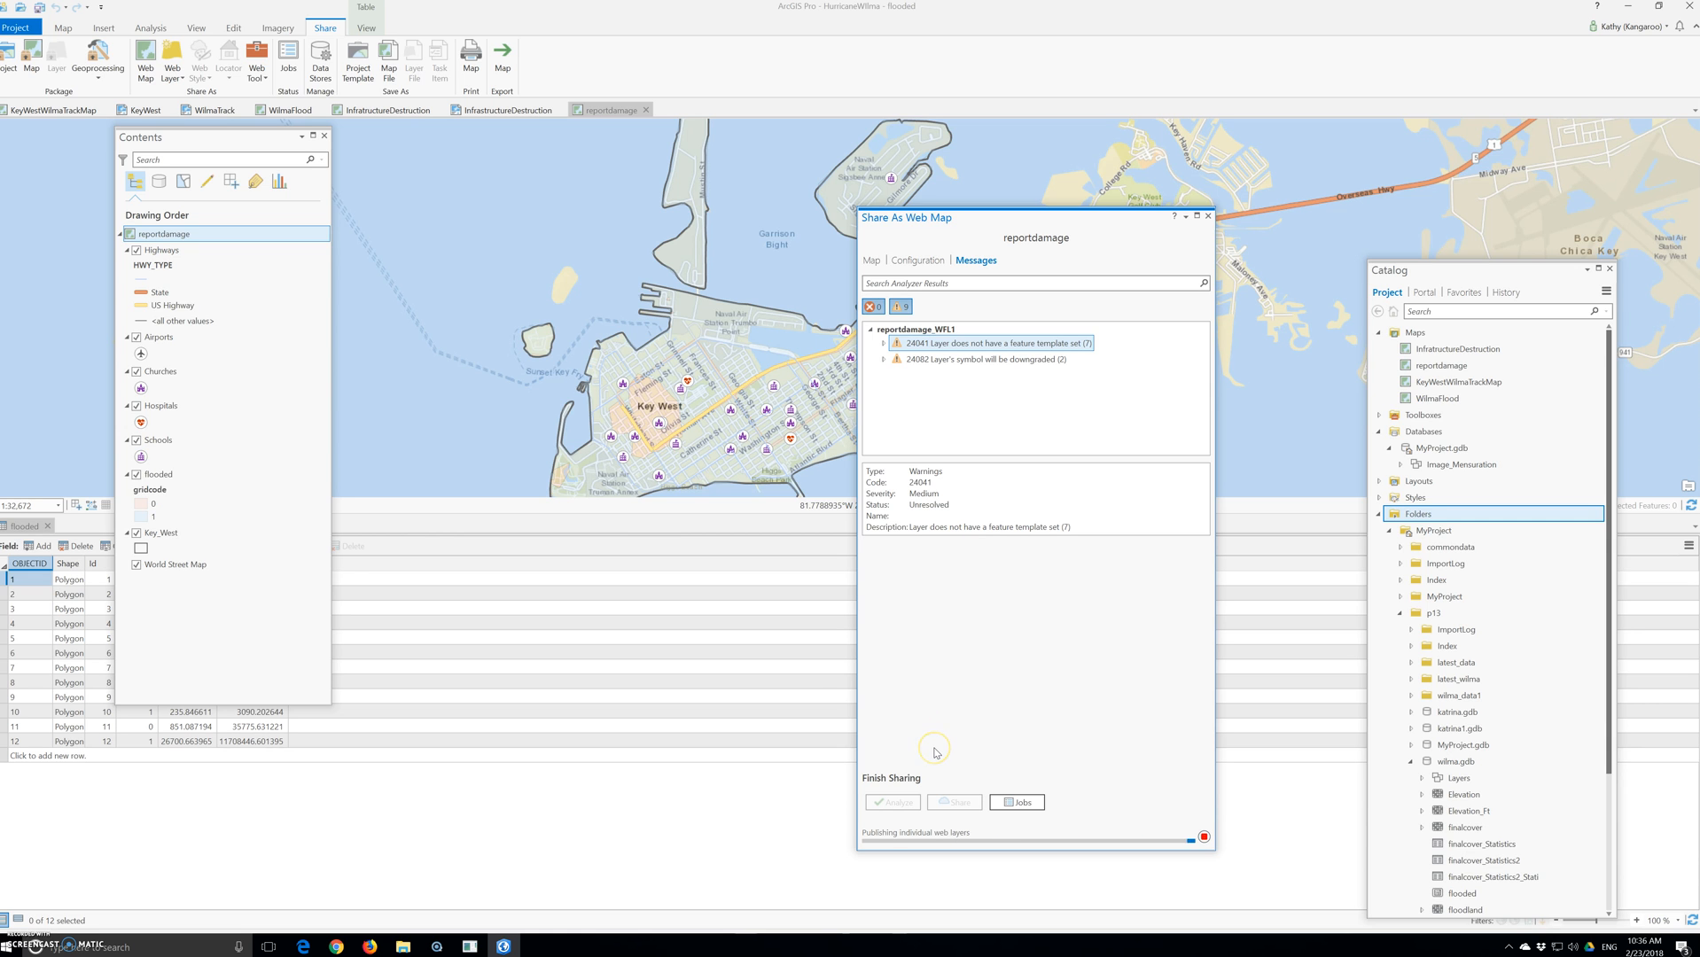
{"action": "left_click", "coordinate": [1432, 829]}
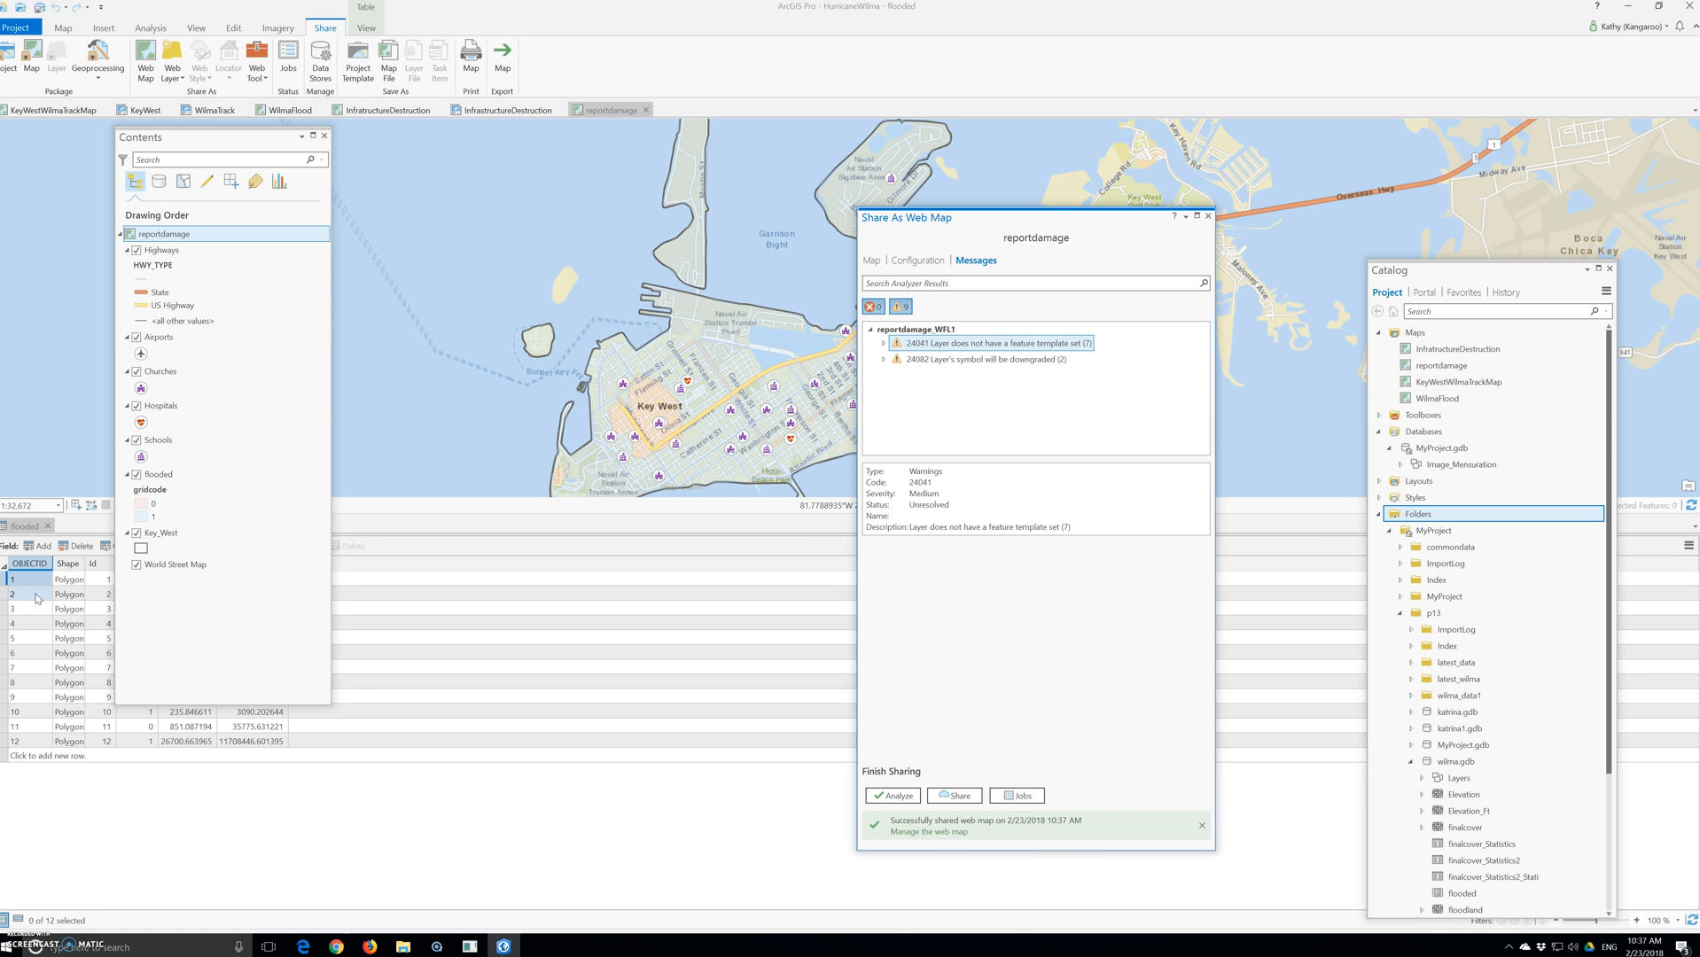
{"action": "left_click", "coordinate": [1208, 215]}
Review the automatic edit-saving settings in the application's editing options, accept them, and save the project
{"action": "left_click", "coordinate": [11, 28]}
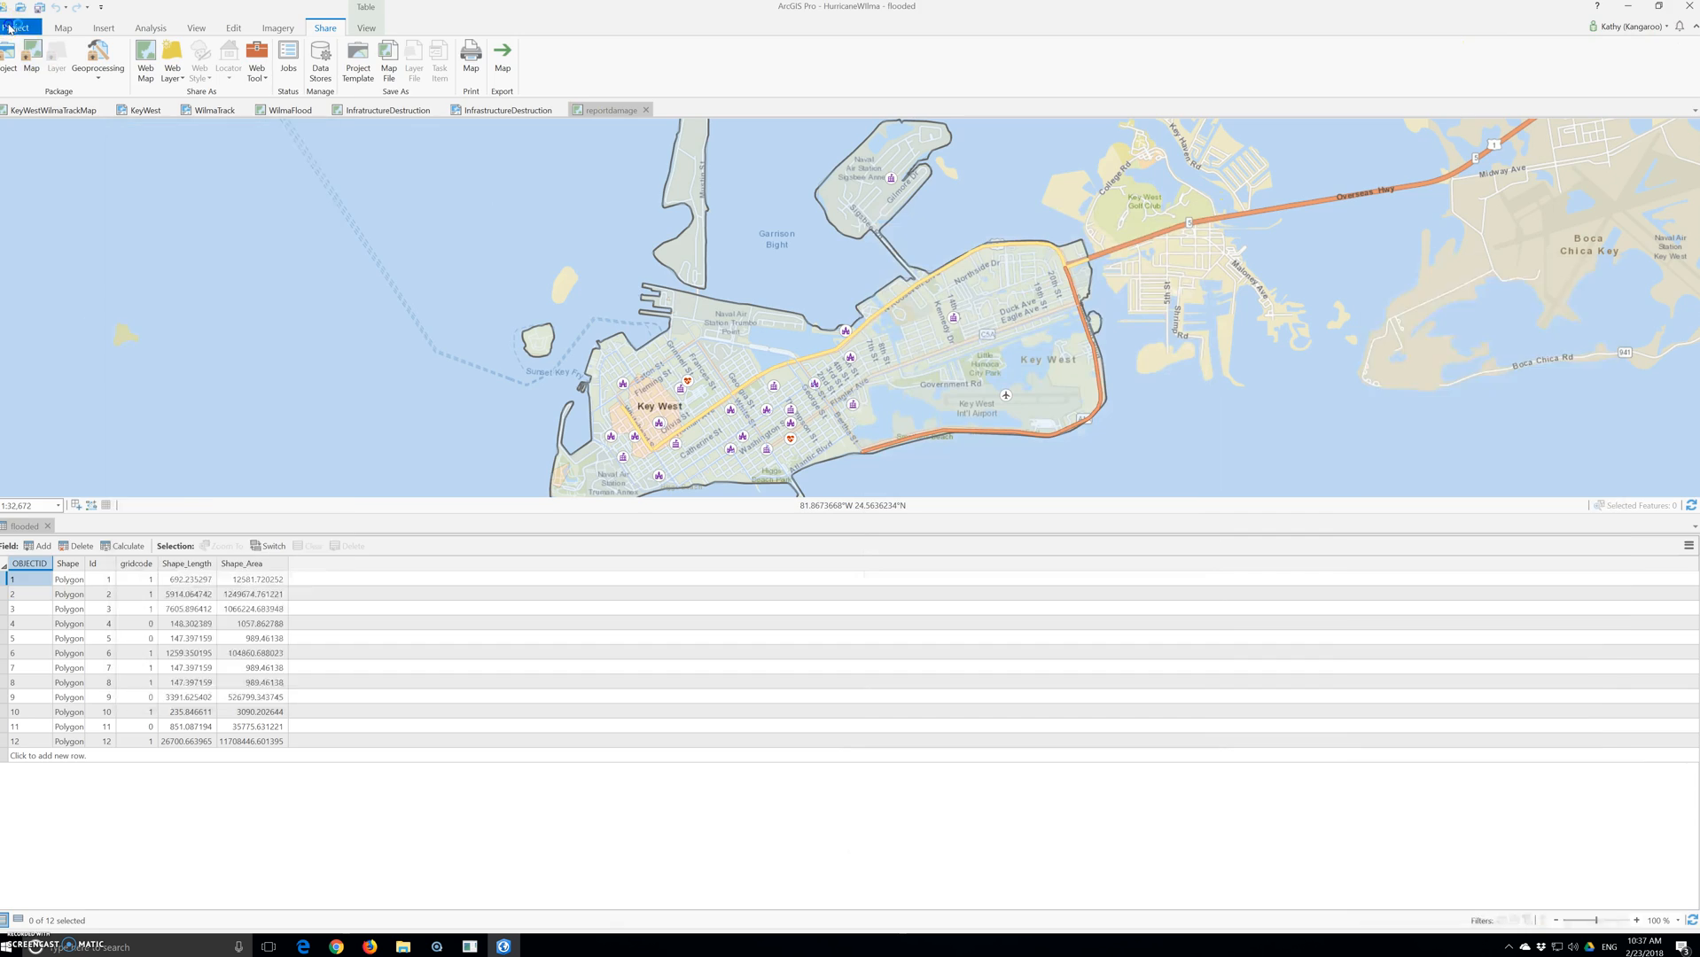
{"action": "left_click", "coordinate": [42, 234]}
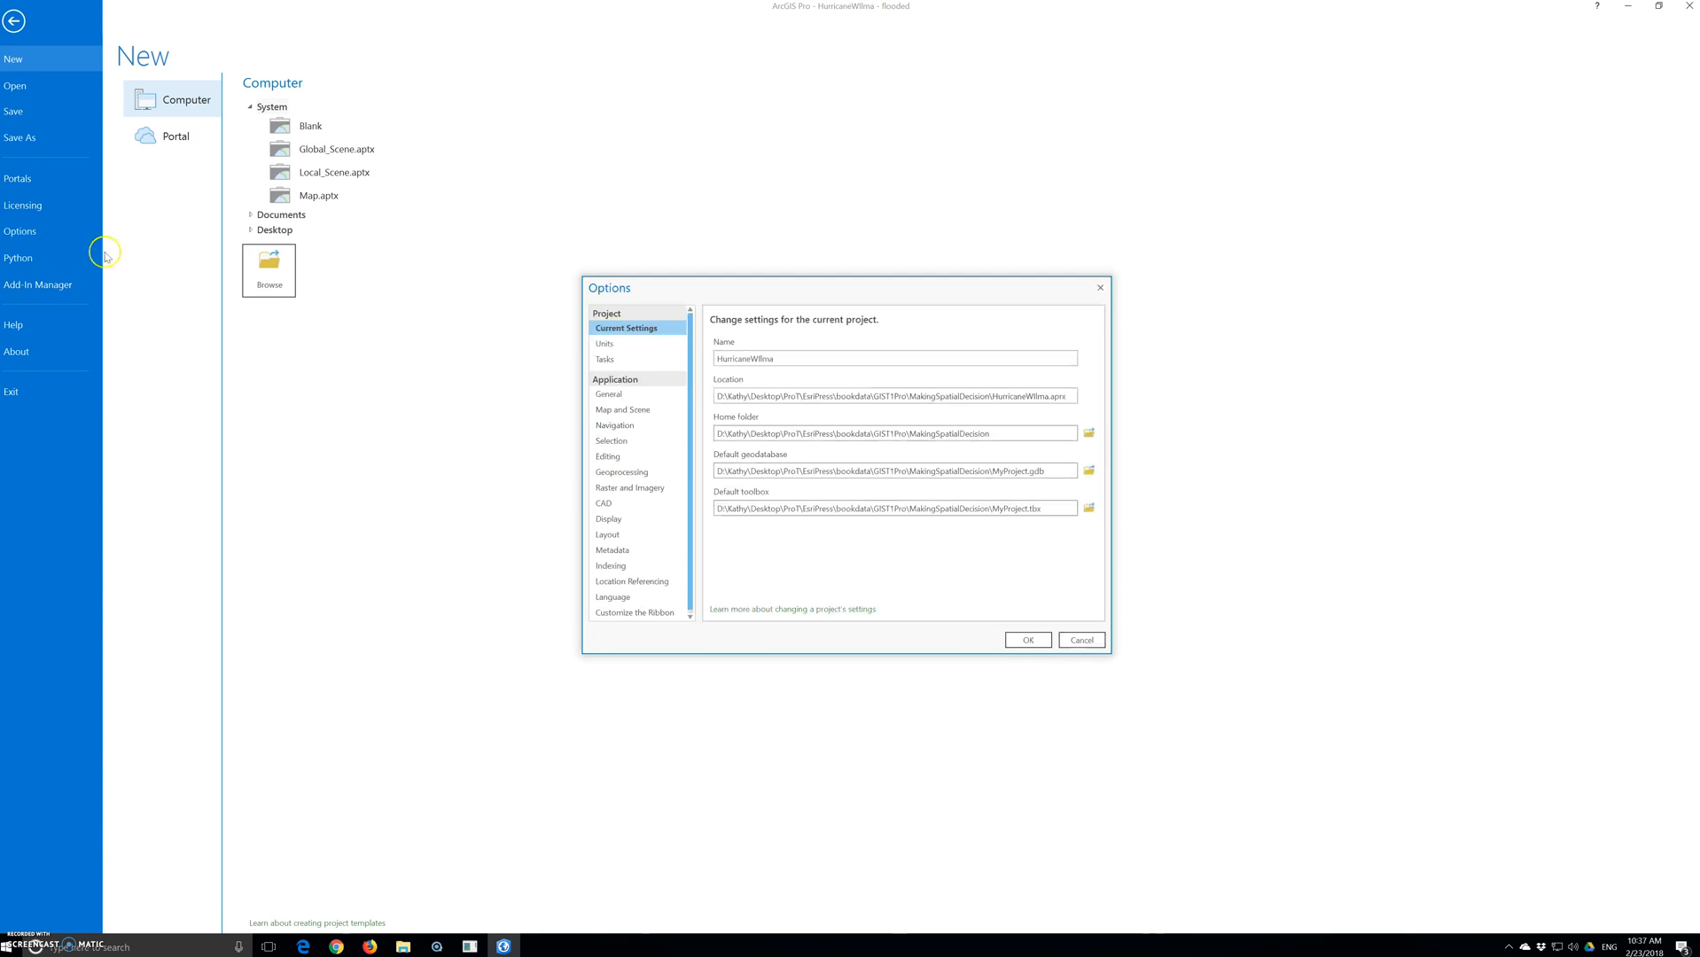
{"action": "left_click", "coordinate": [615, 454]}
{"action": "scroll", "coordinate": [727, 532], "scroll_direction": "down", "scroll_amount": 4}
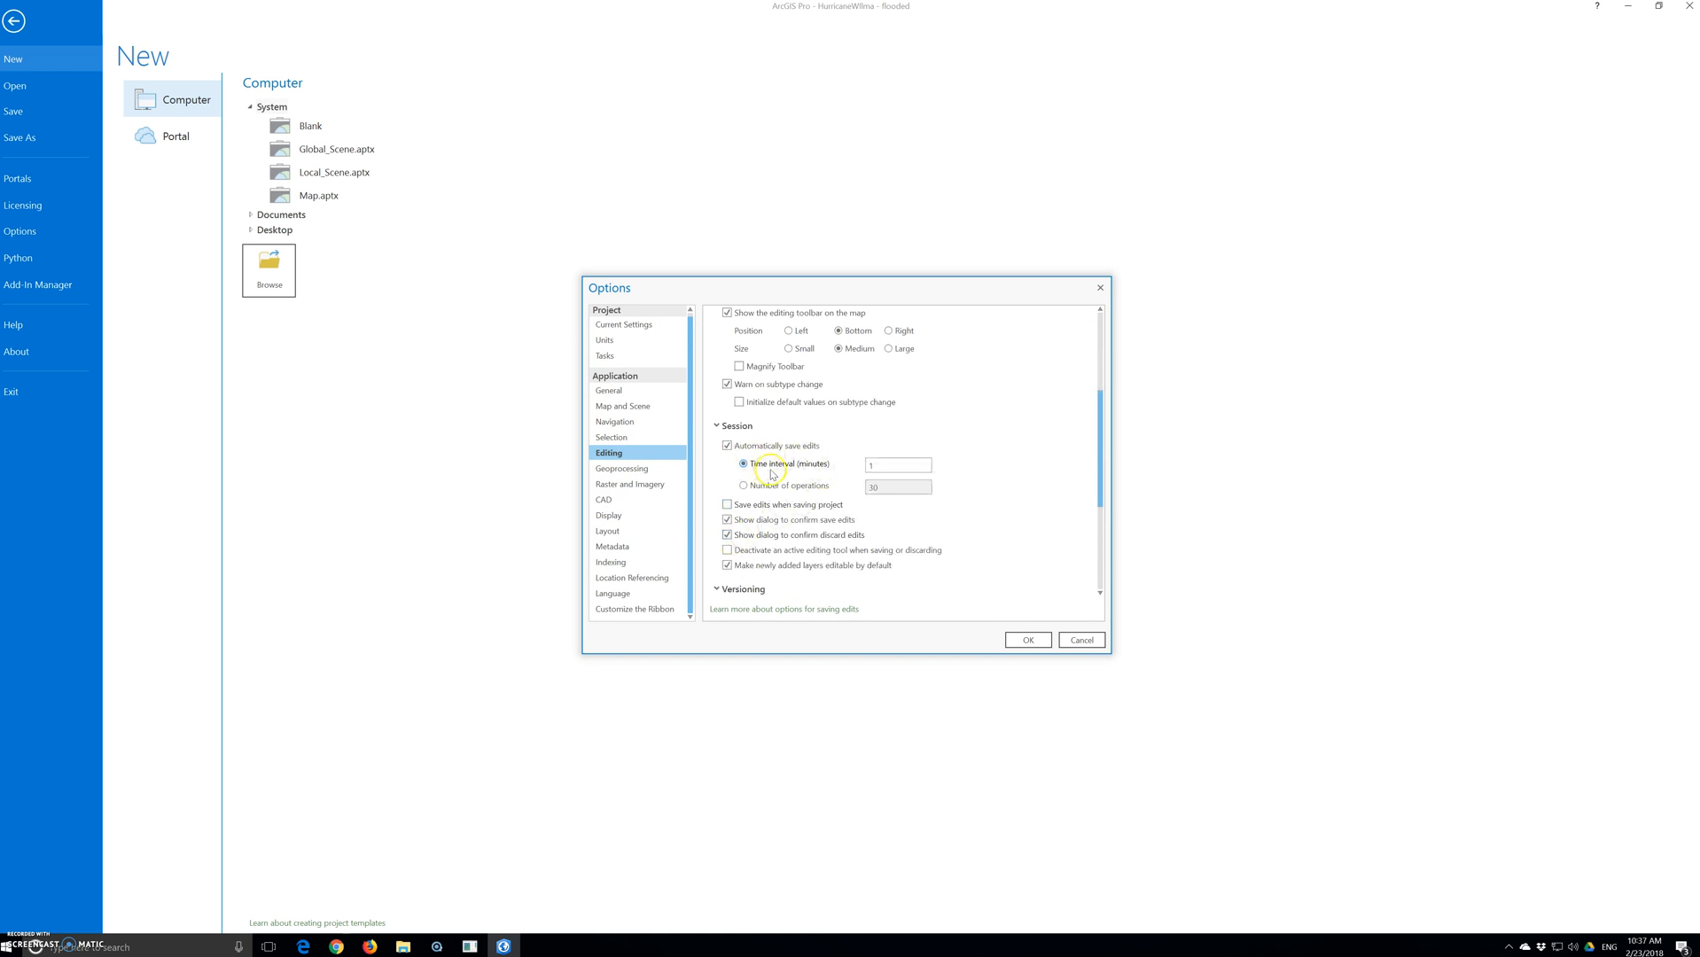
{"action": "left_click", "coordinate": [1029, 642]}
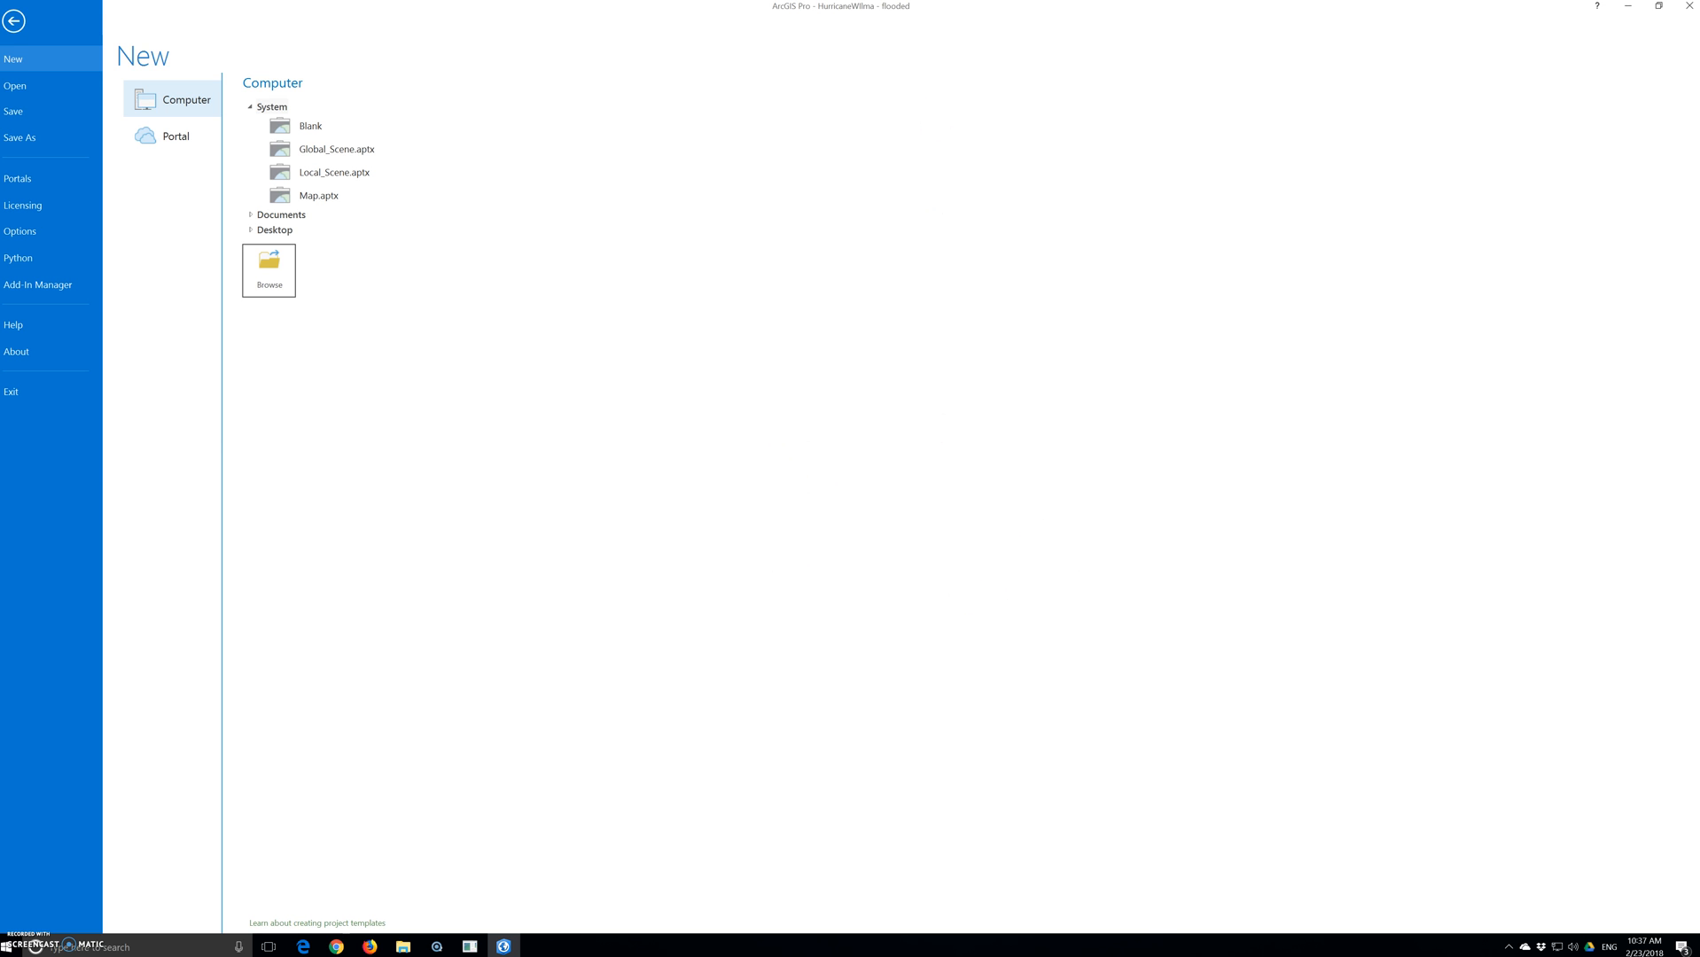
{"action": "left_click", "coordinate": [32, 112]}
Set up a new feature class named damage in wilma.gdb with Point as its geometry type
{"action": "scroll", "coordinate": [1498, 621], "scroll_direction": "down", "scroll_amount": 1}
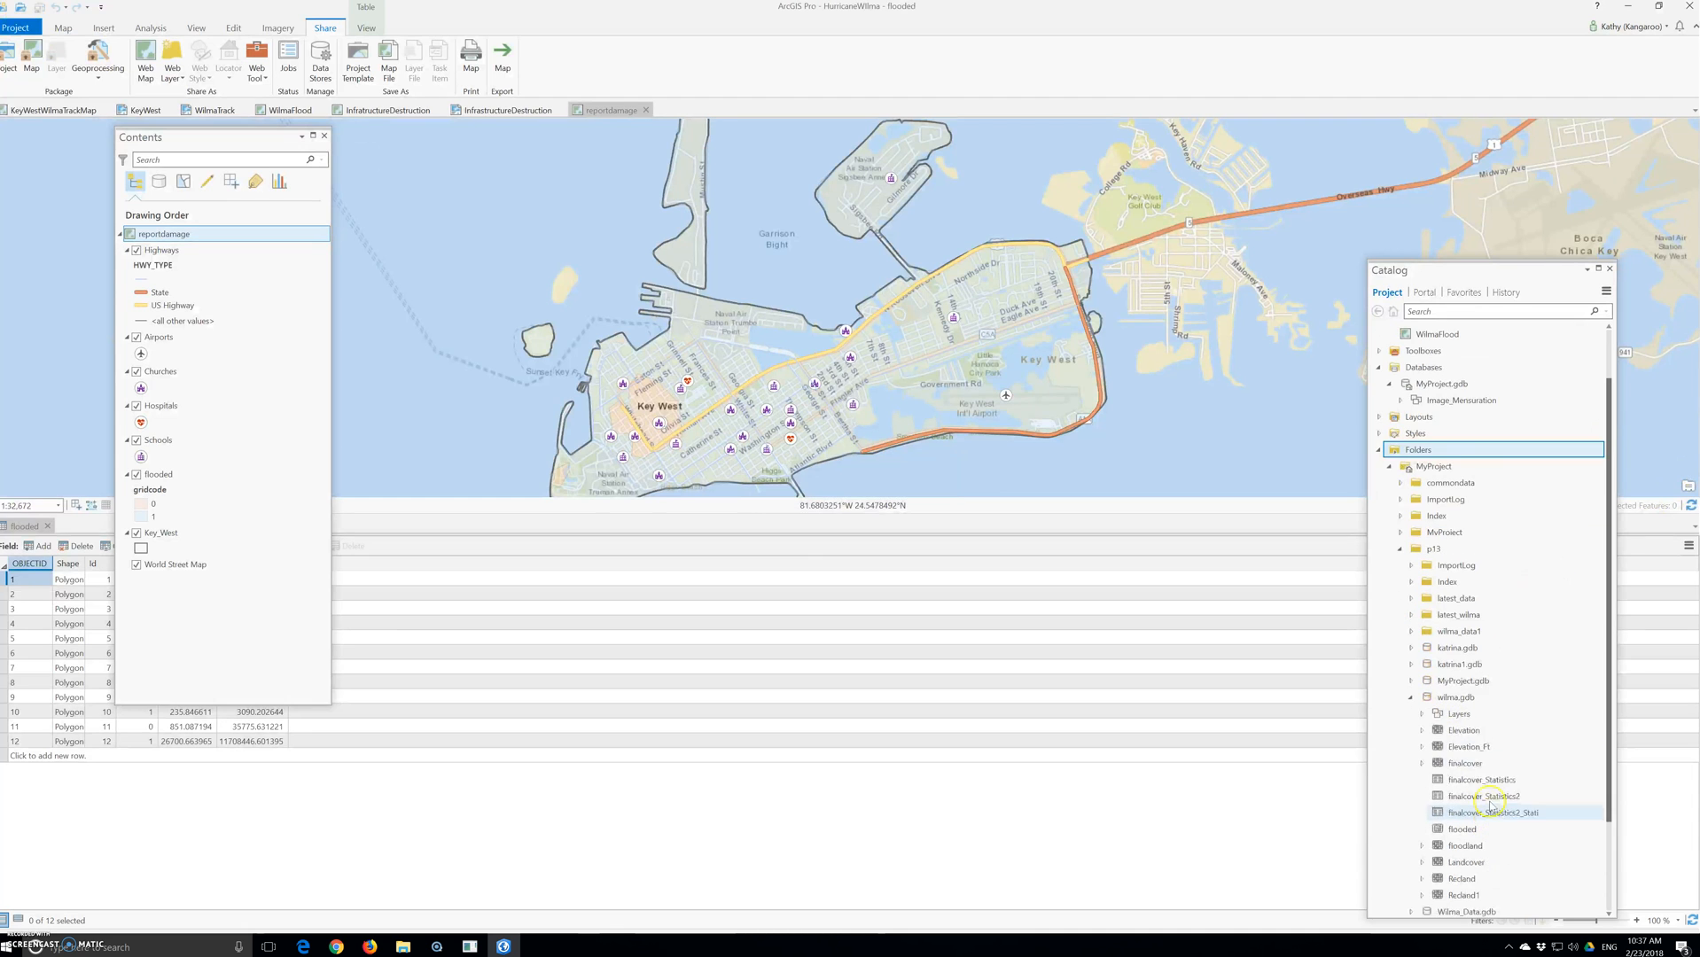
{"action": "left_click", "coordinate": [1446, 698]}
{"action": "right_click", "coordinate": [1447, 697]}
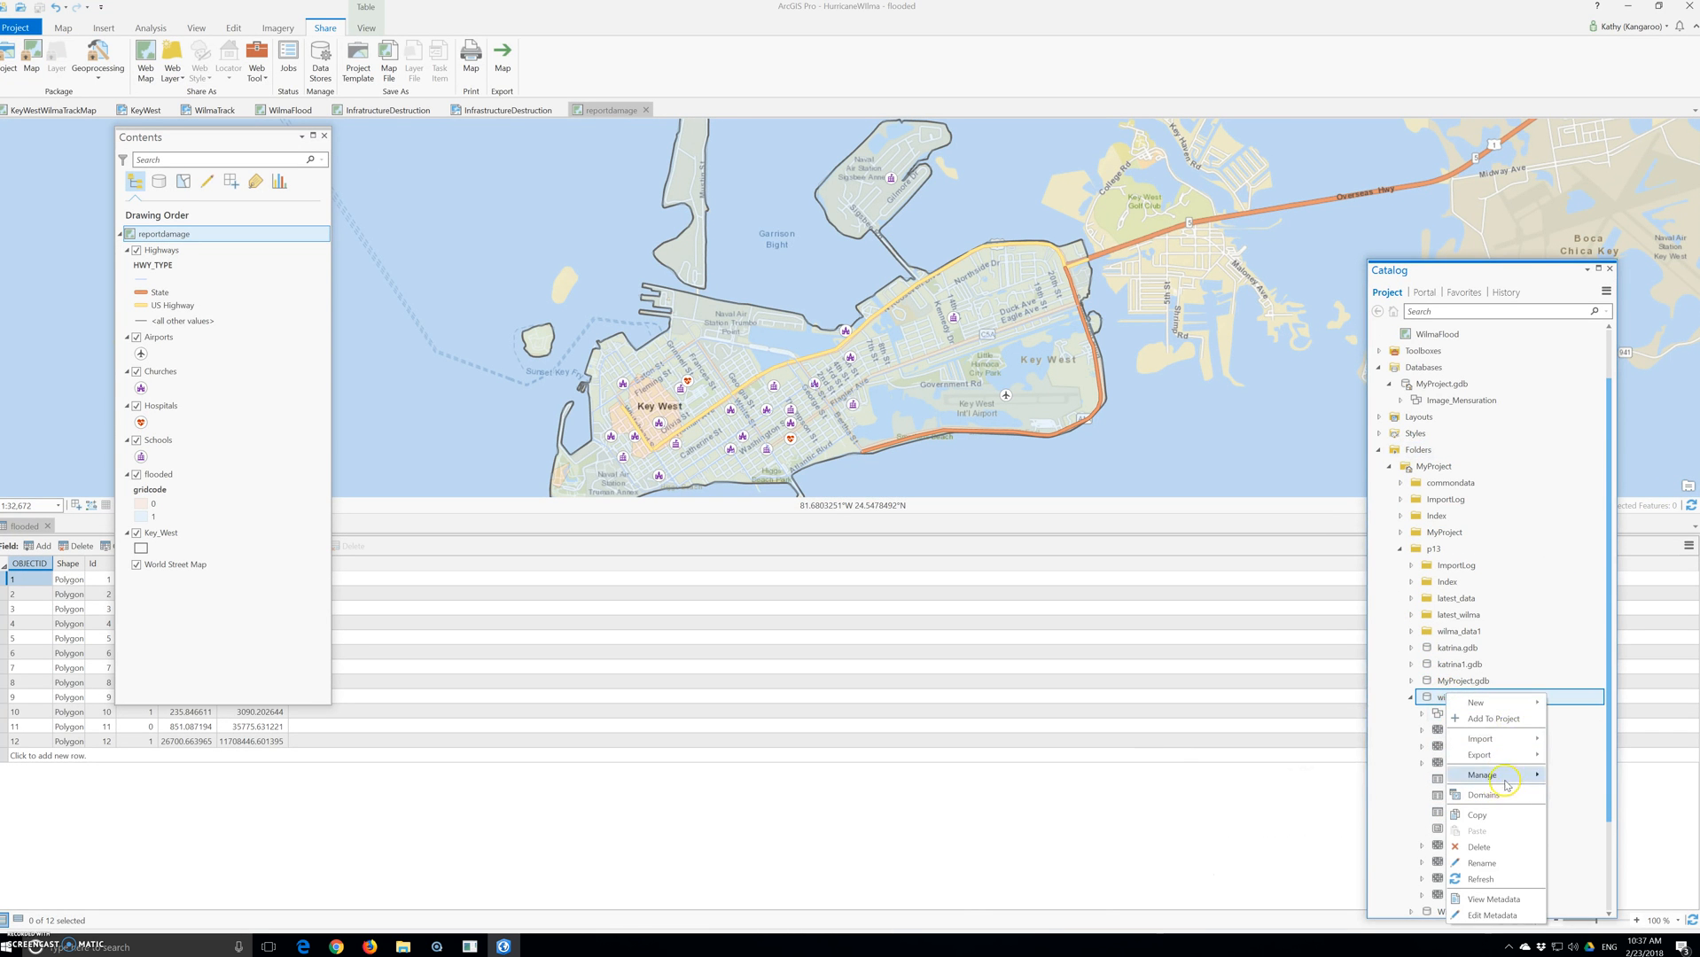
{"action": "mouse_move", "coordinate": [1510, 703]}
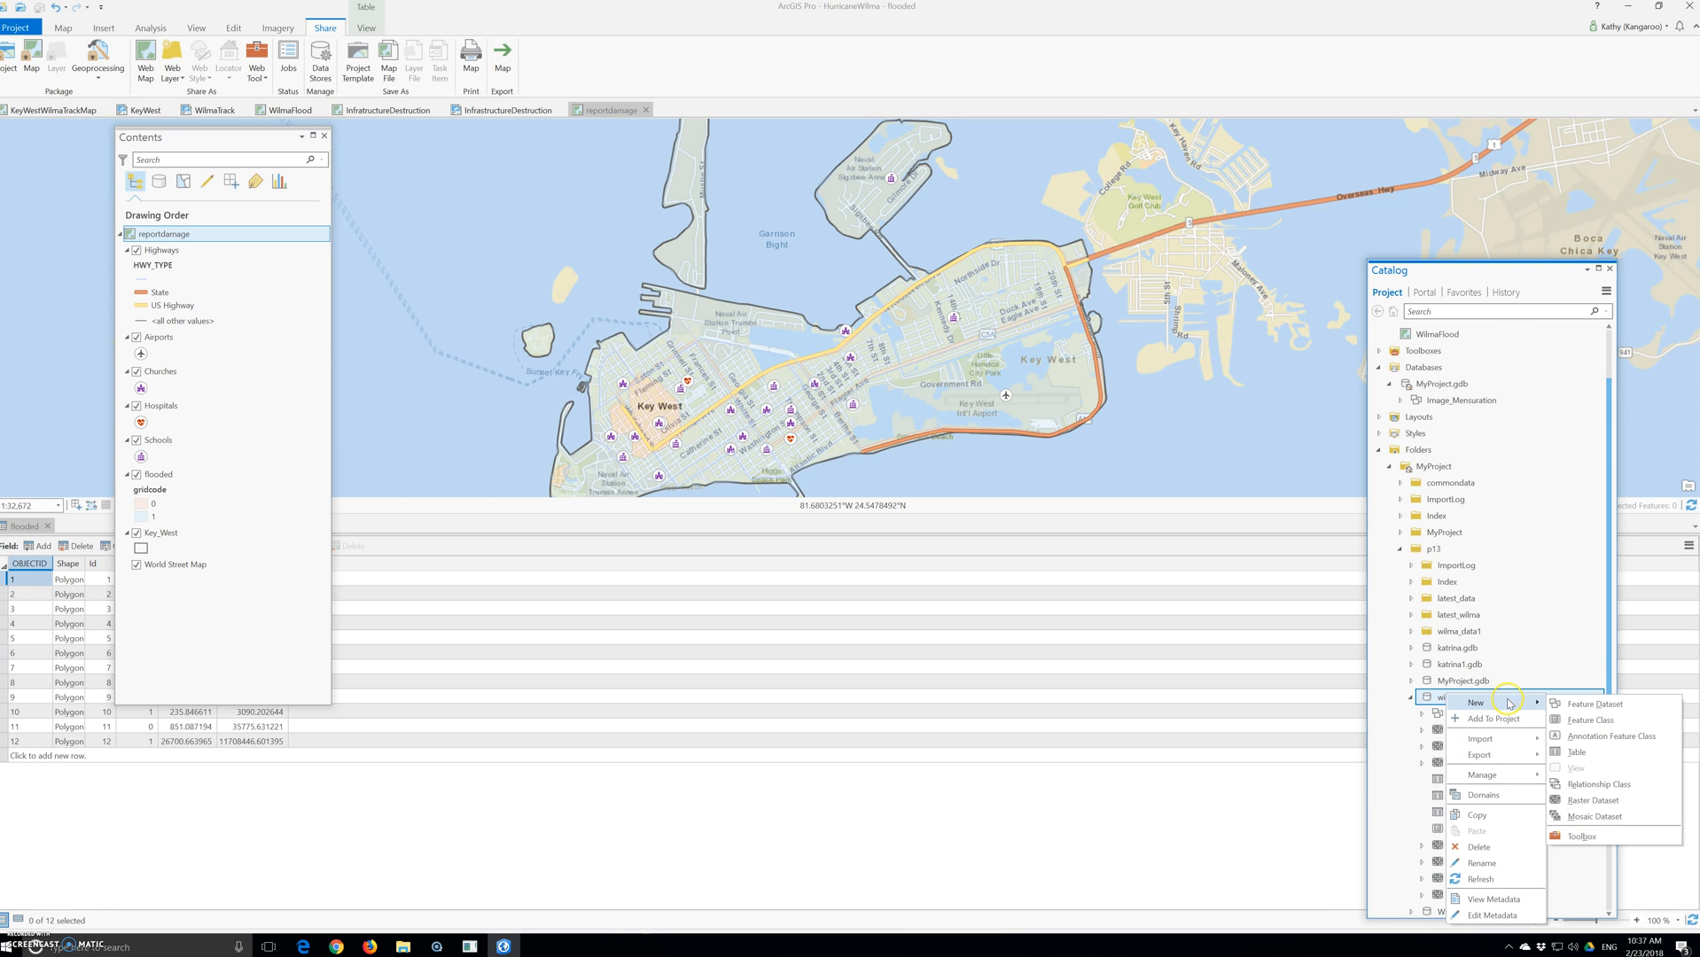
{"action": "left_click", "coordinate": [1591, 720]}
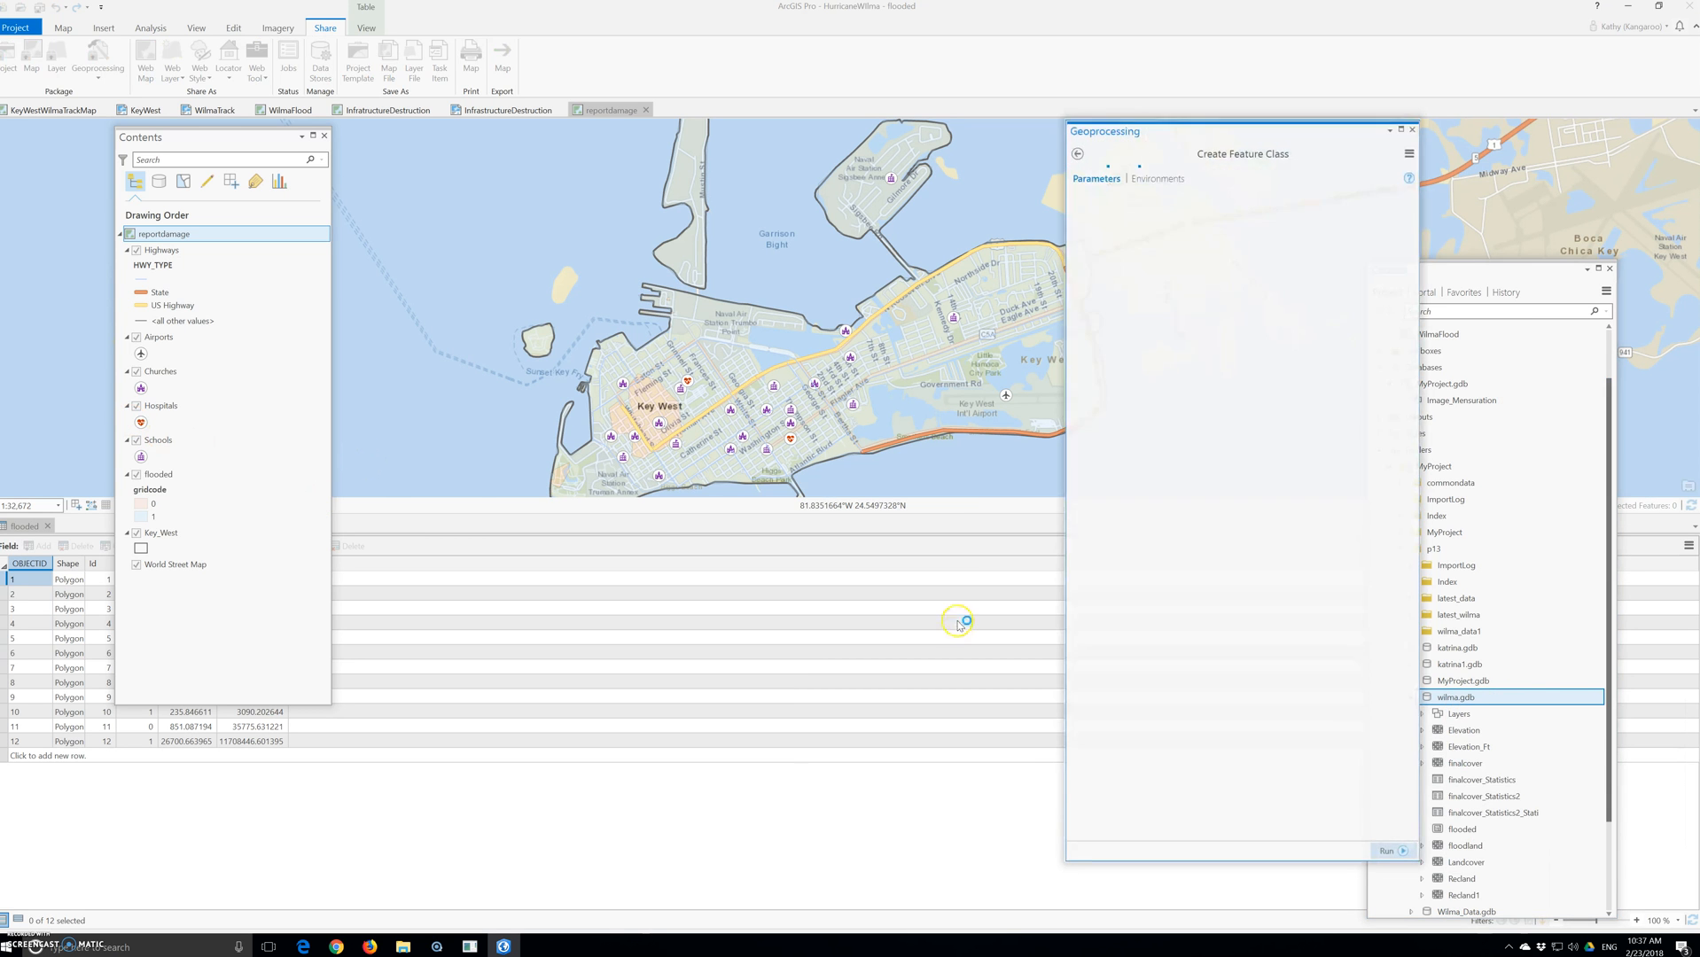
{"action": "left_click", "coordinate": [1114, 240]}
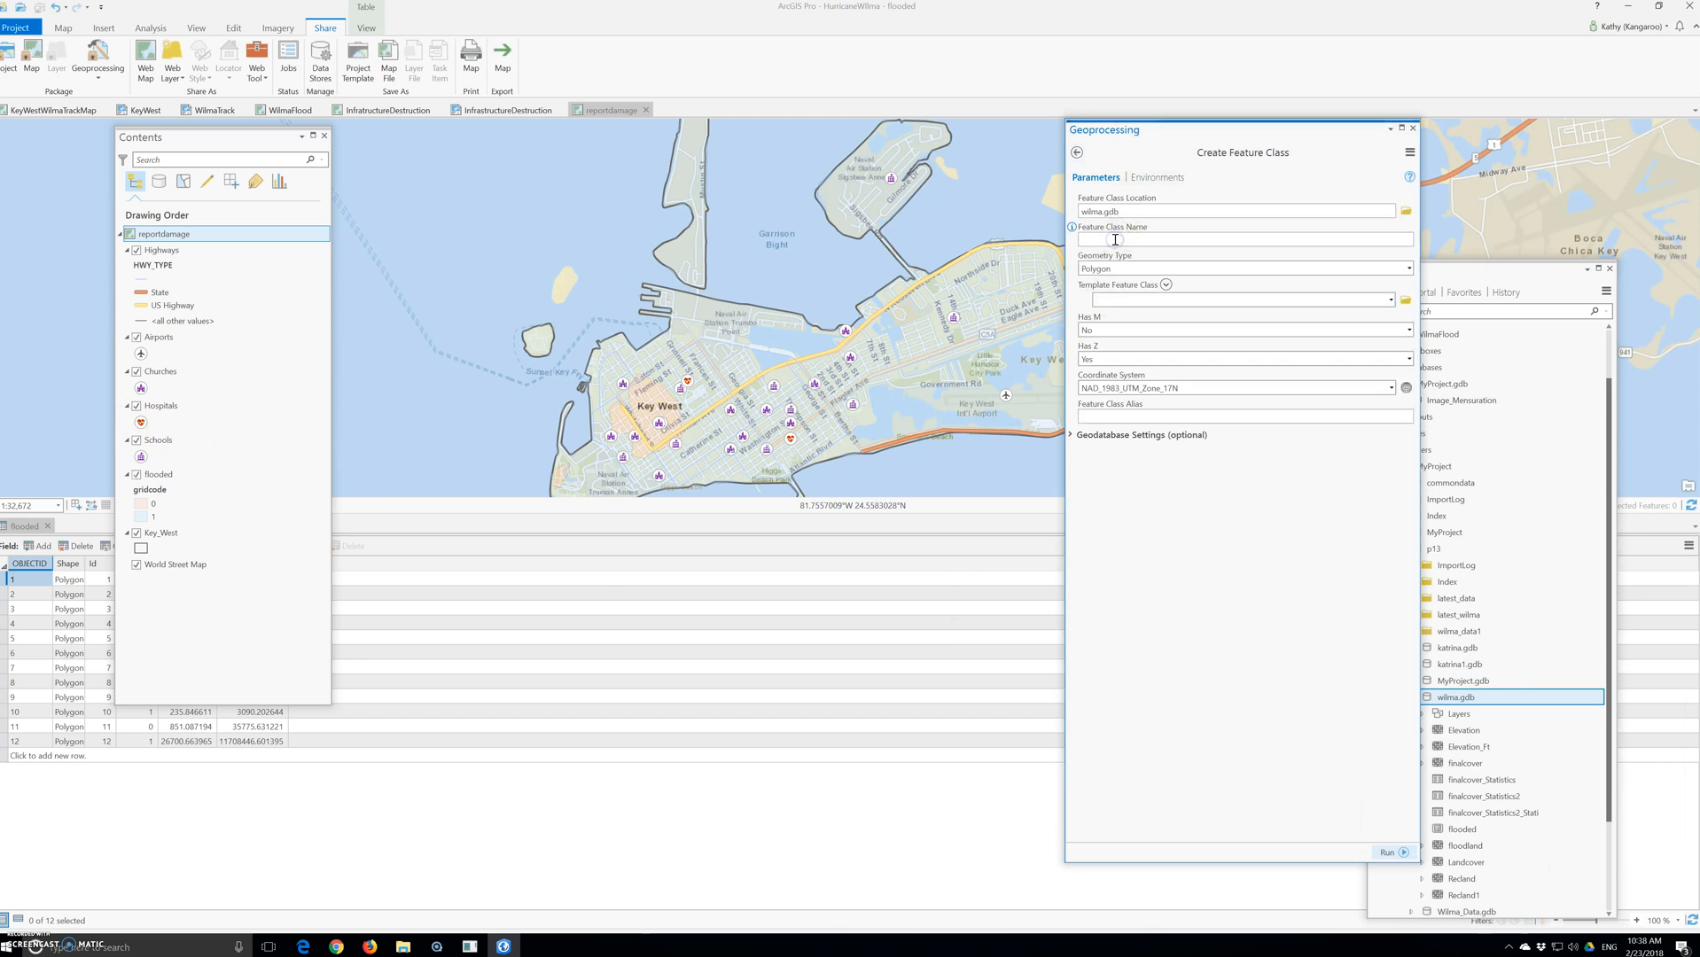
{"action": "type", "text": "damage"}
{"action": "key", "text": "Tab"}
{"action": "left_click", "coordinate": [1408, 267]}
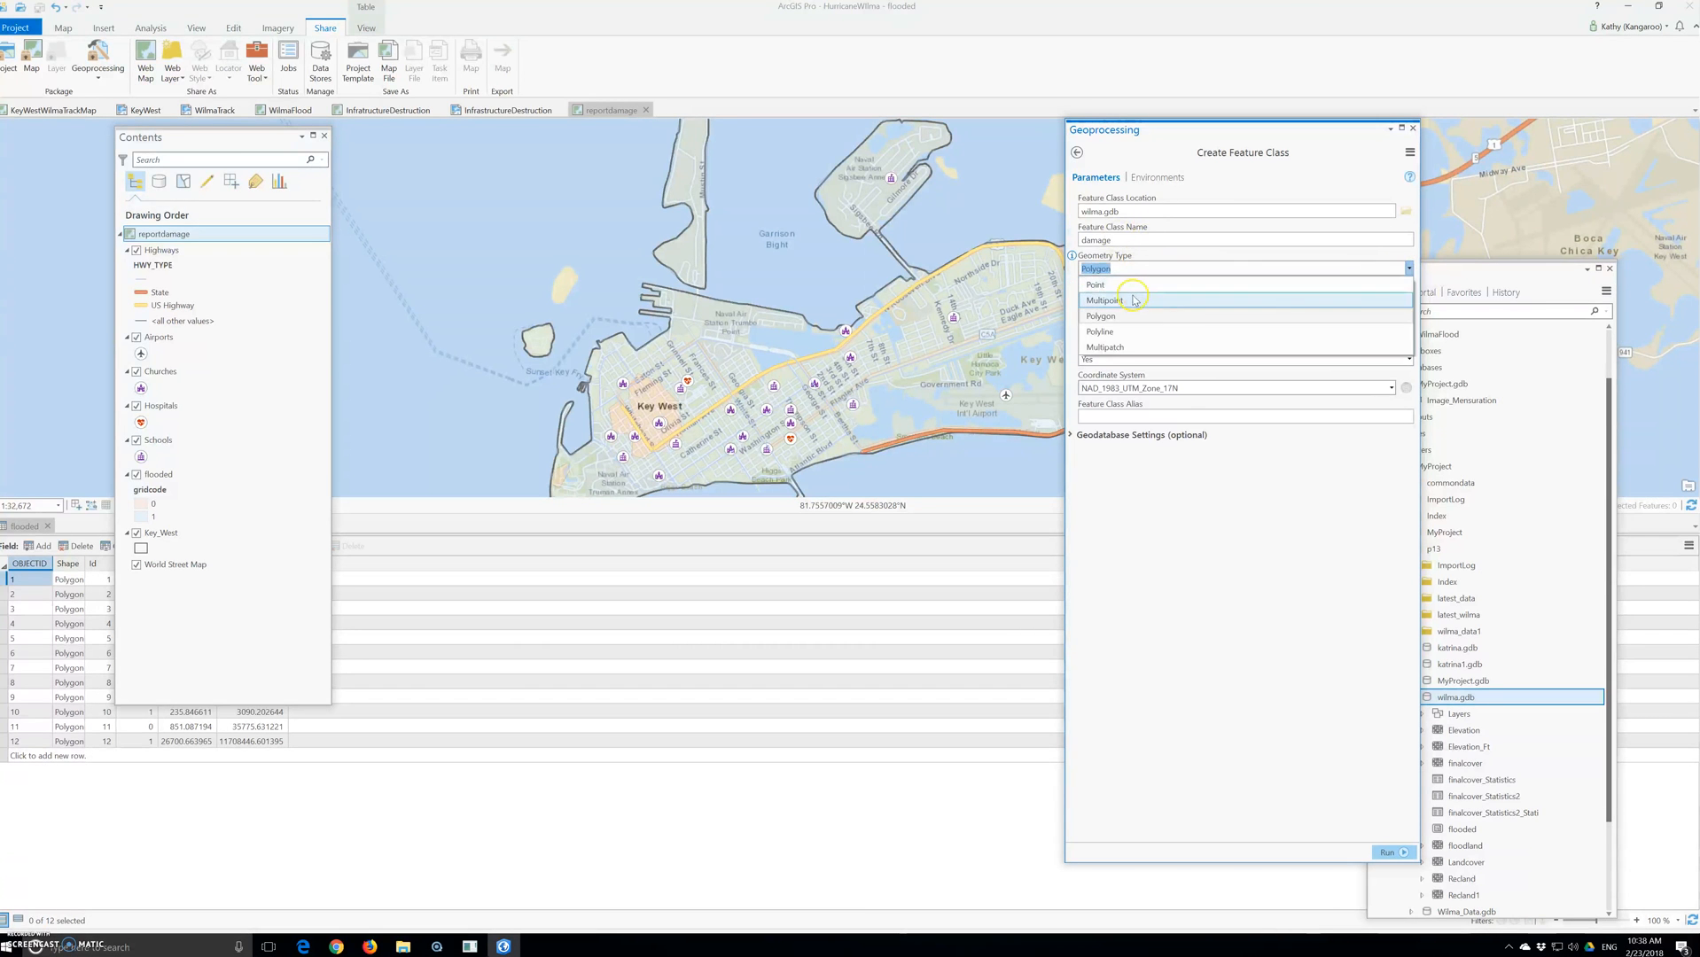
{"action": "left_click", "coordinate": [1136, 286]}
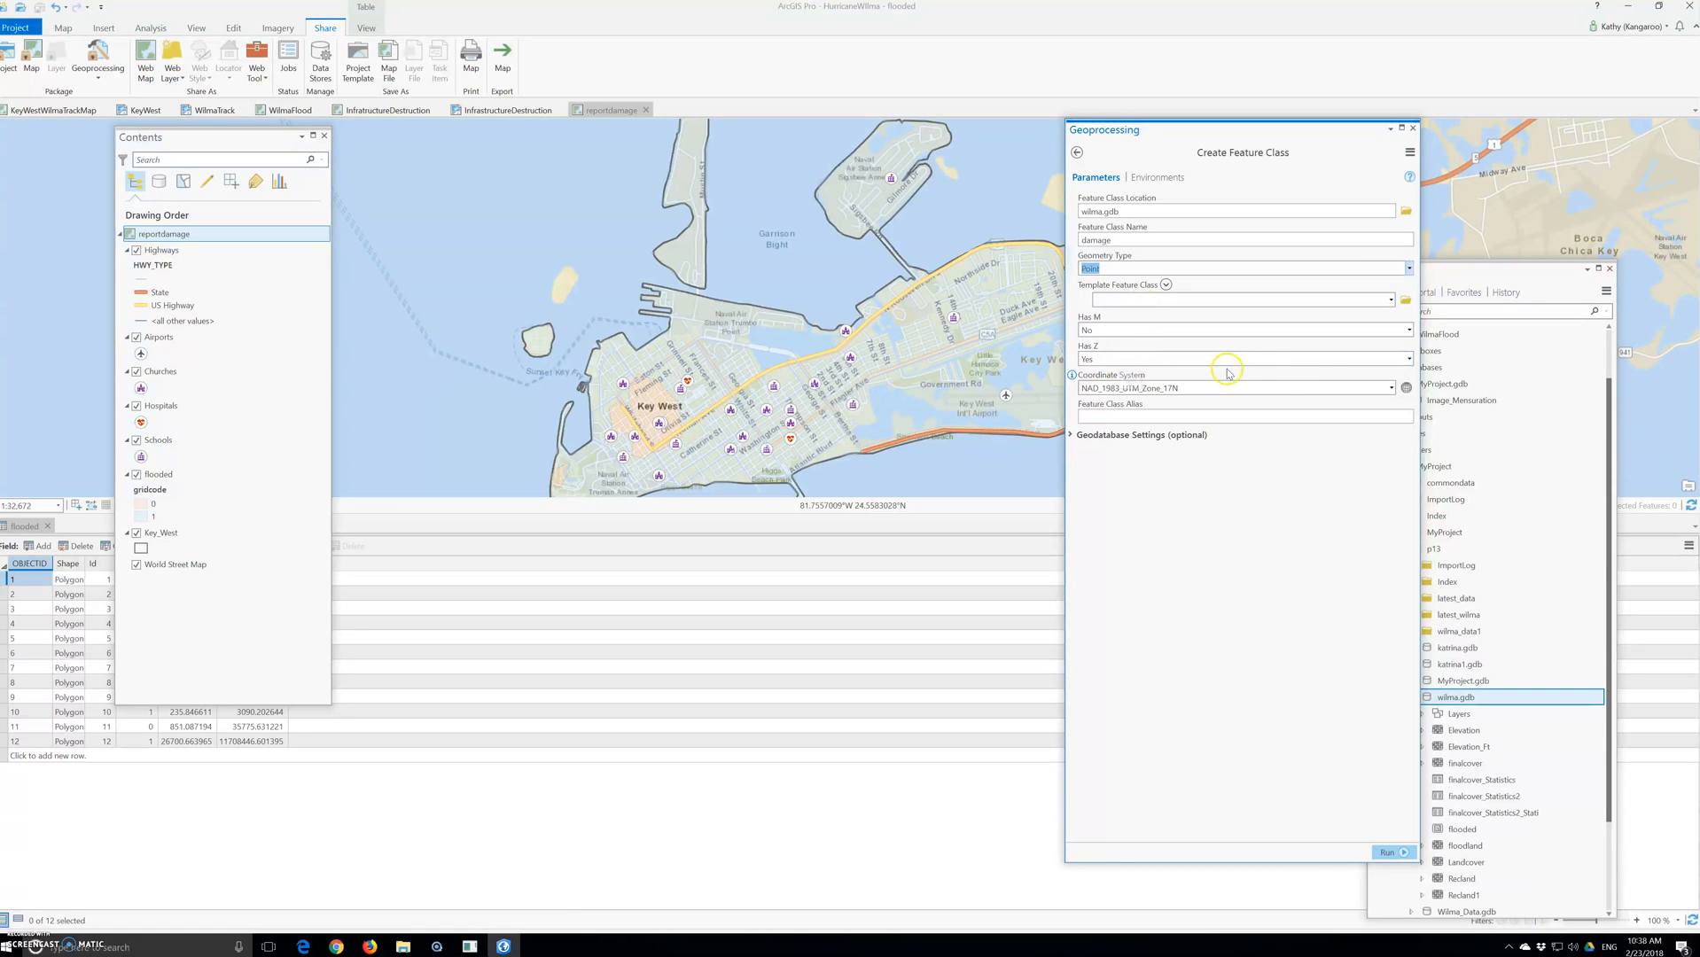
Set Has Z to No, use the current reportdamage map's coordinate system, and create the damage feature class
{"action": "left_click", "coordinate": [1408, 359]}
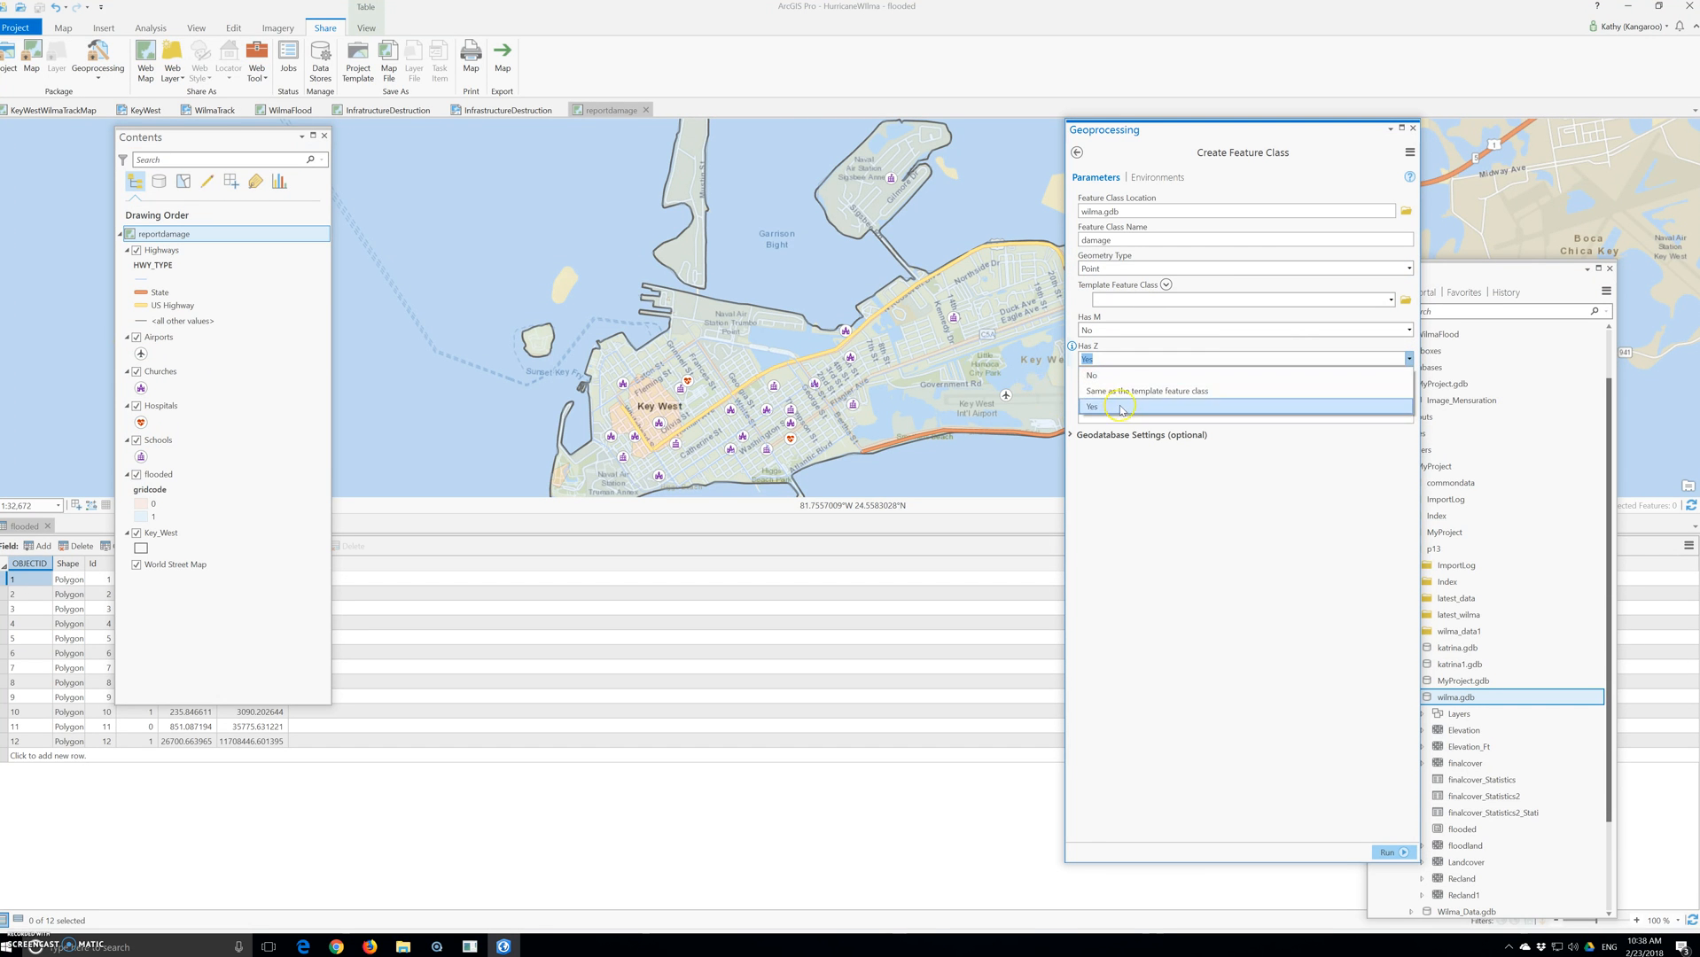
{"action": "left_click", "coordinate": [1122, 376]}
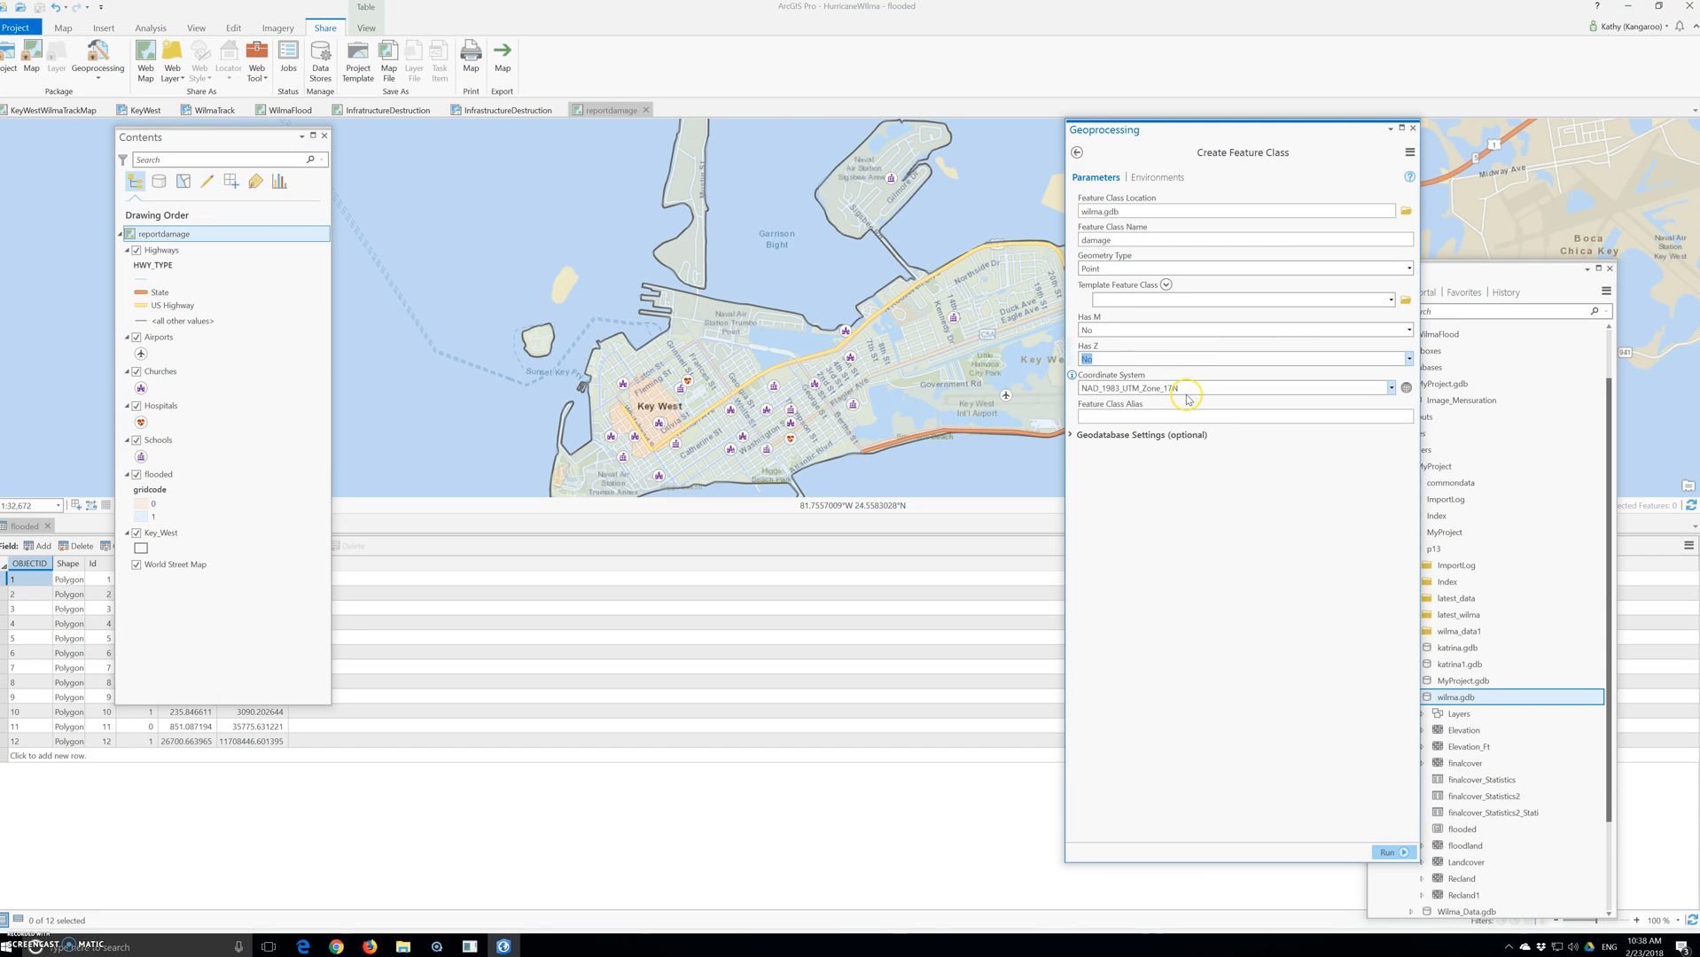
{"action": "left_click", "coordinate": [1391, 387]}
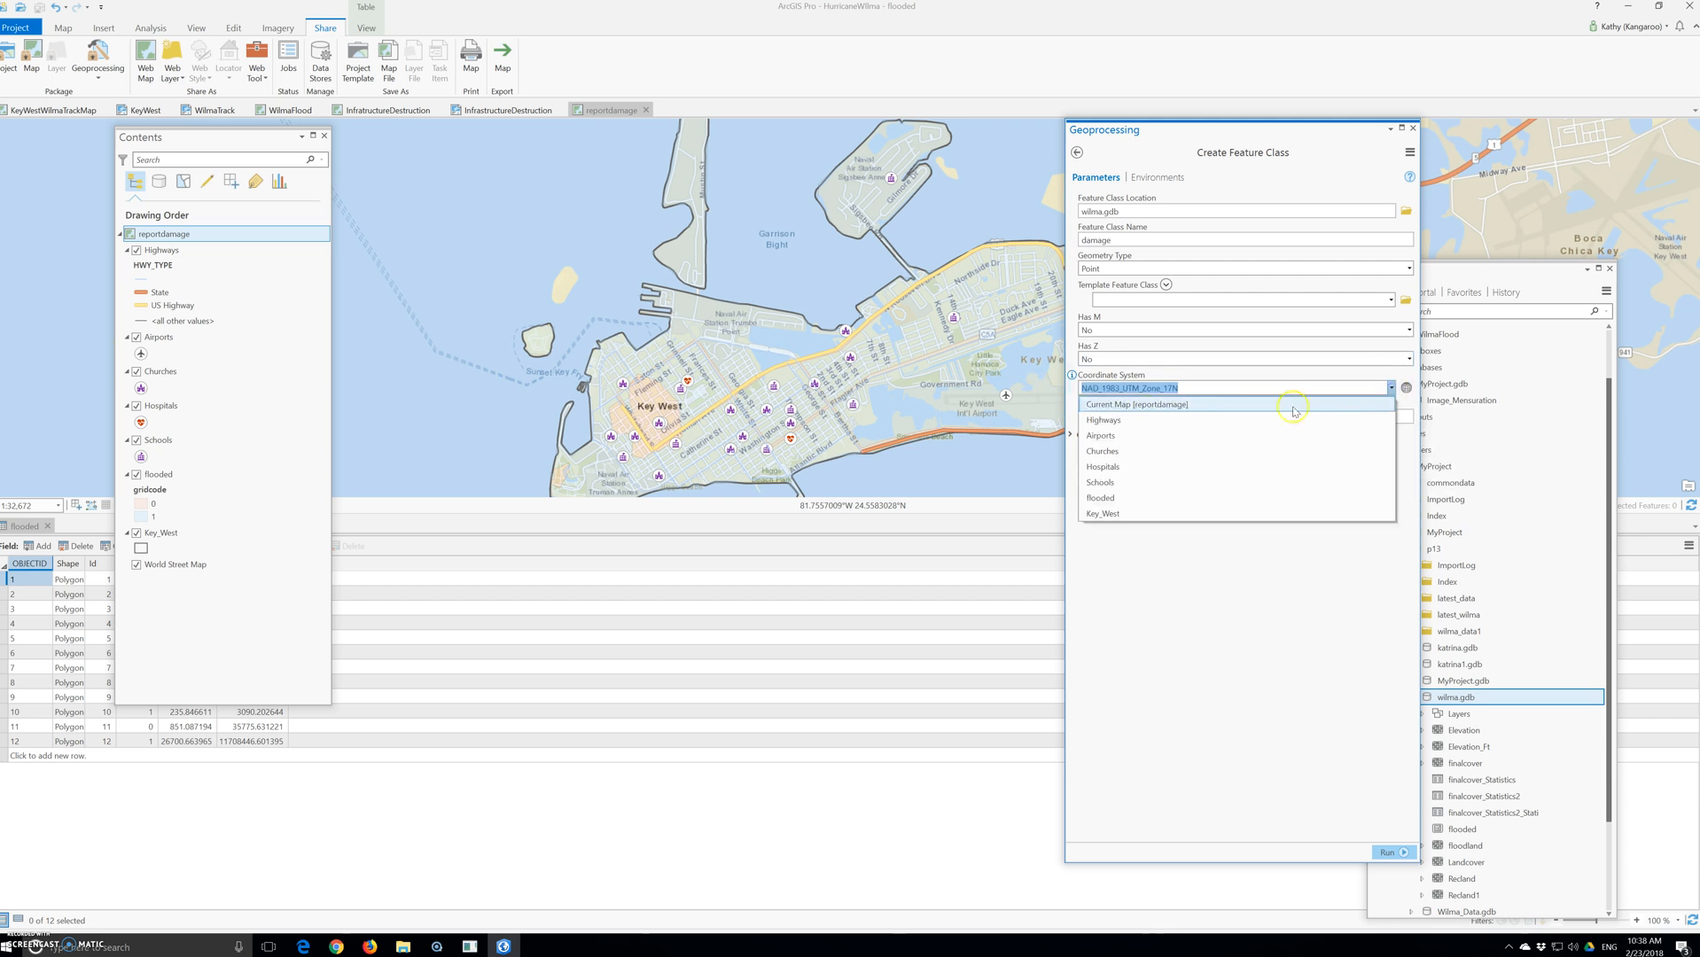
{"action": "left_click", "coordinate": [1154, 409]}
{"action": "left_click", "coordinate": [1156, 406]}
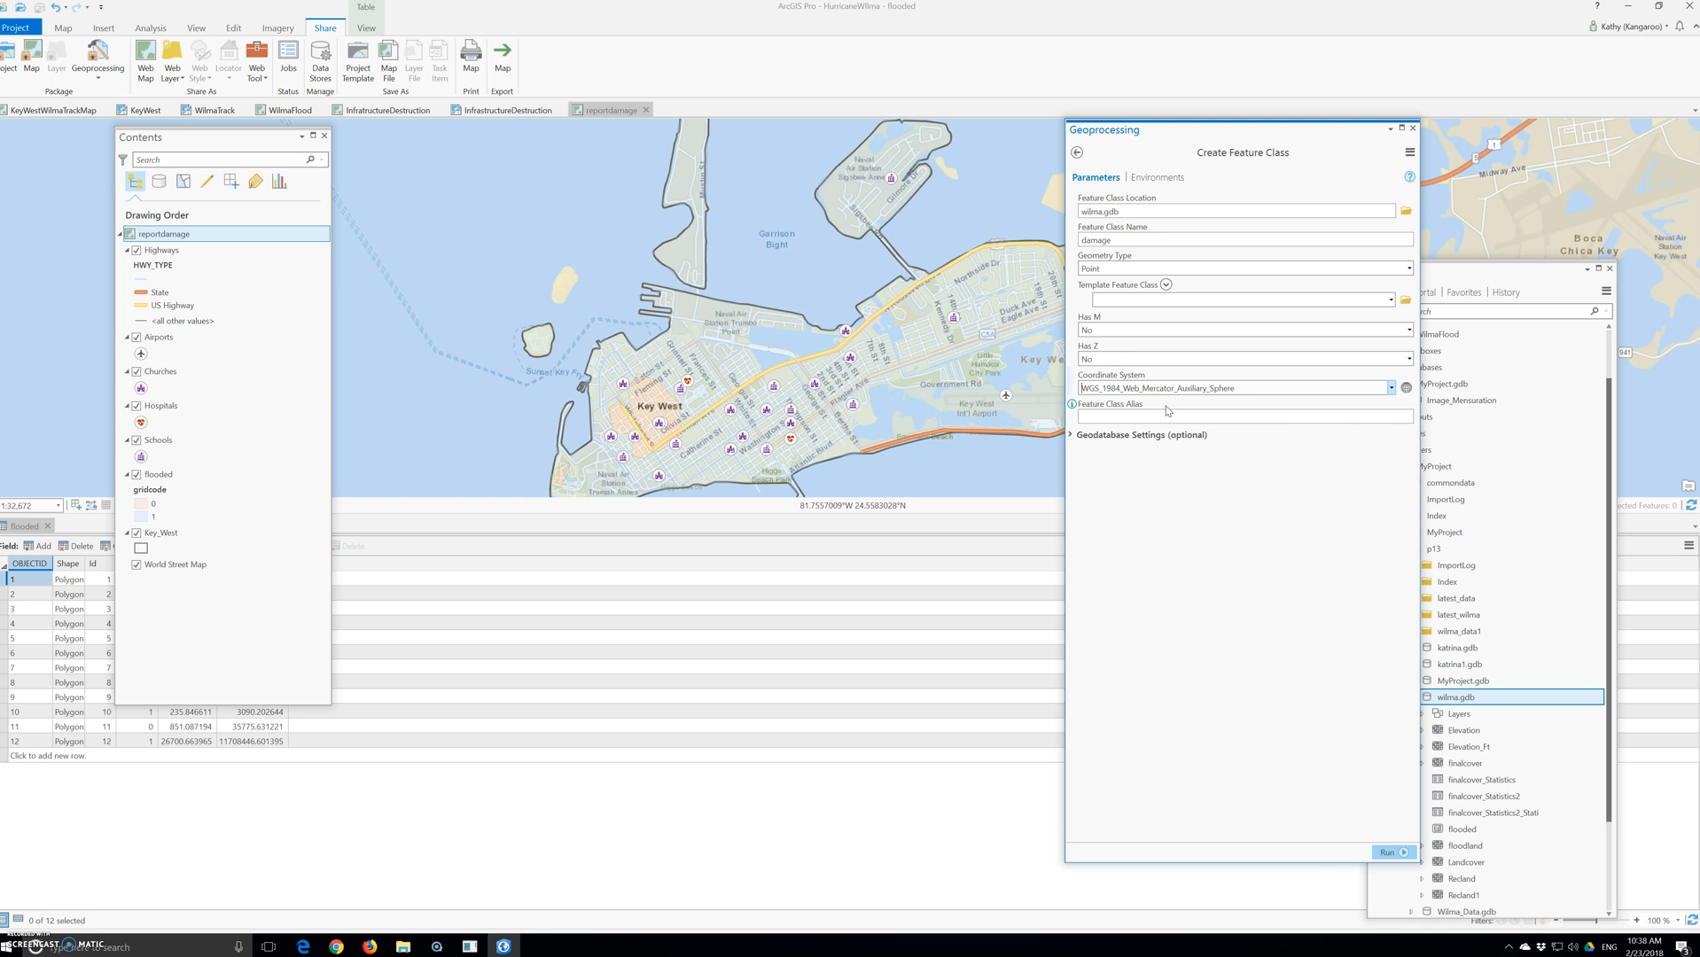
{"action": "left_click", "coordinate": [1389, 851]}
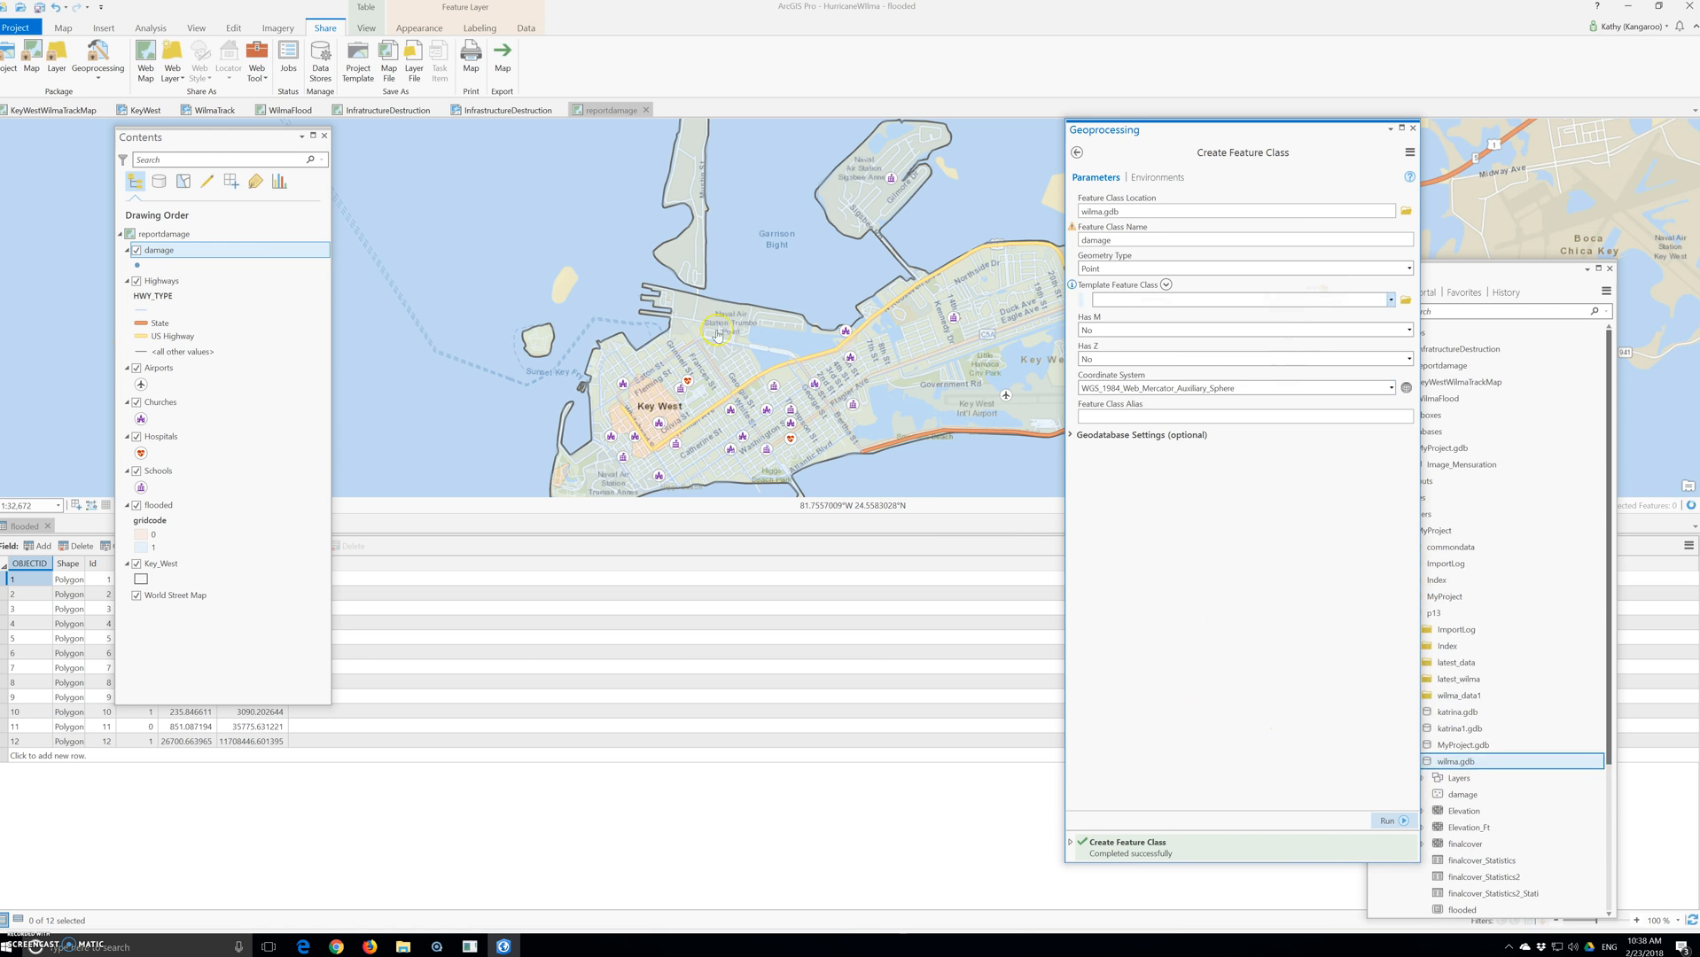
Close the flooded table and open the damage layer's attribute table in its fields view
{"action": "right_click", "coordinate": [154, 257]}
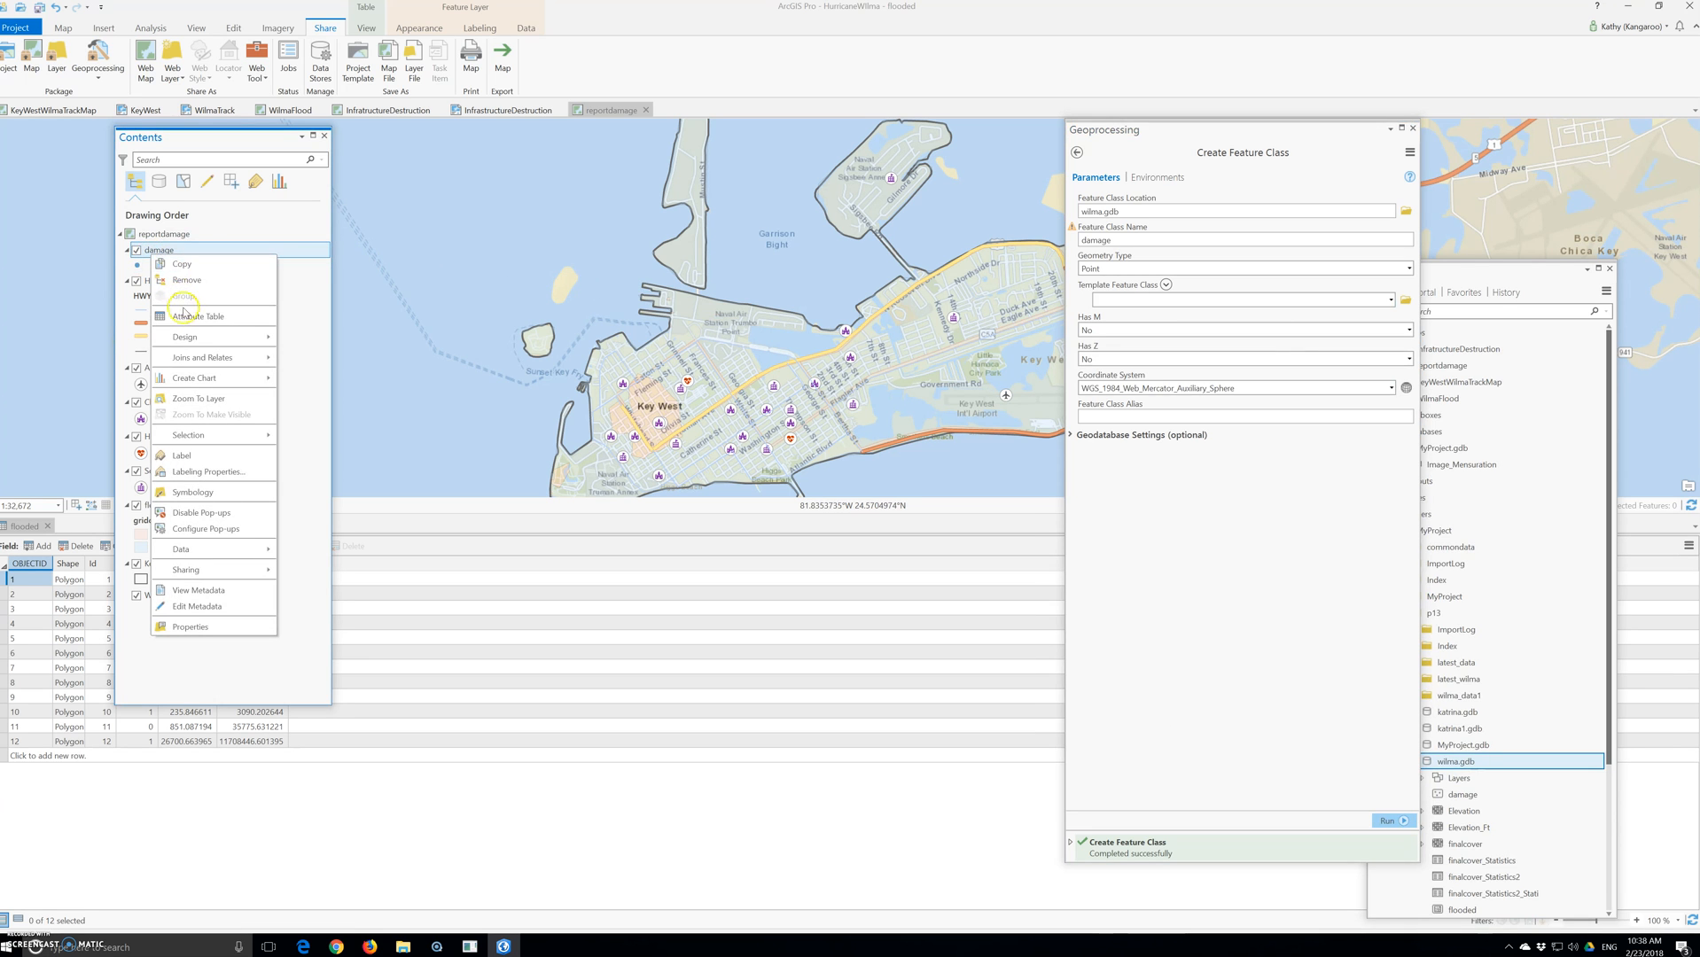
{"action": "left_click", "coordinate": [49, 527]}
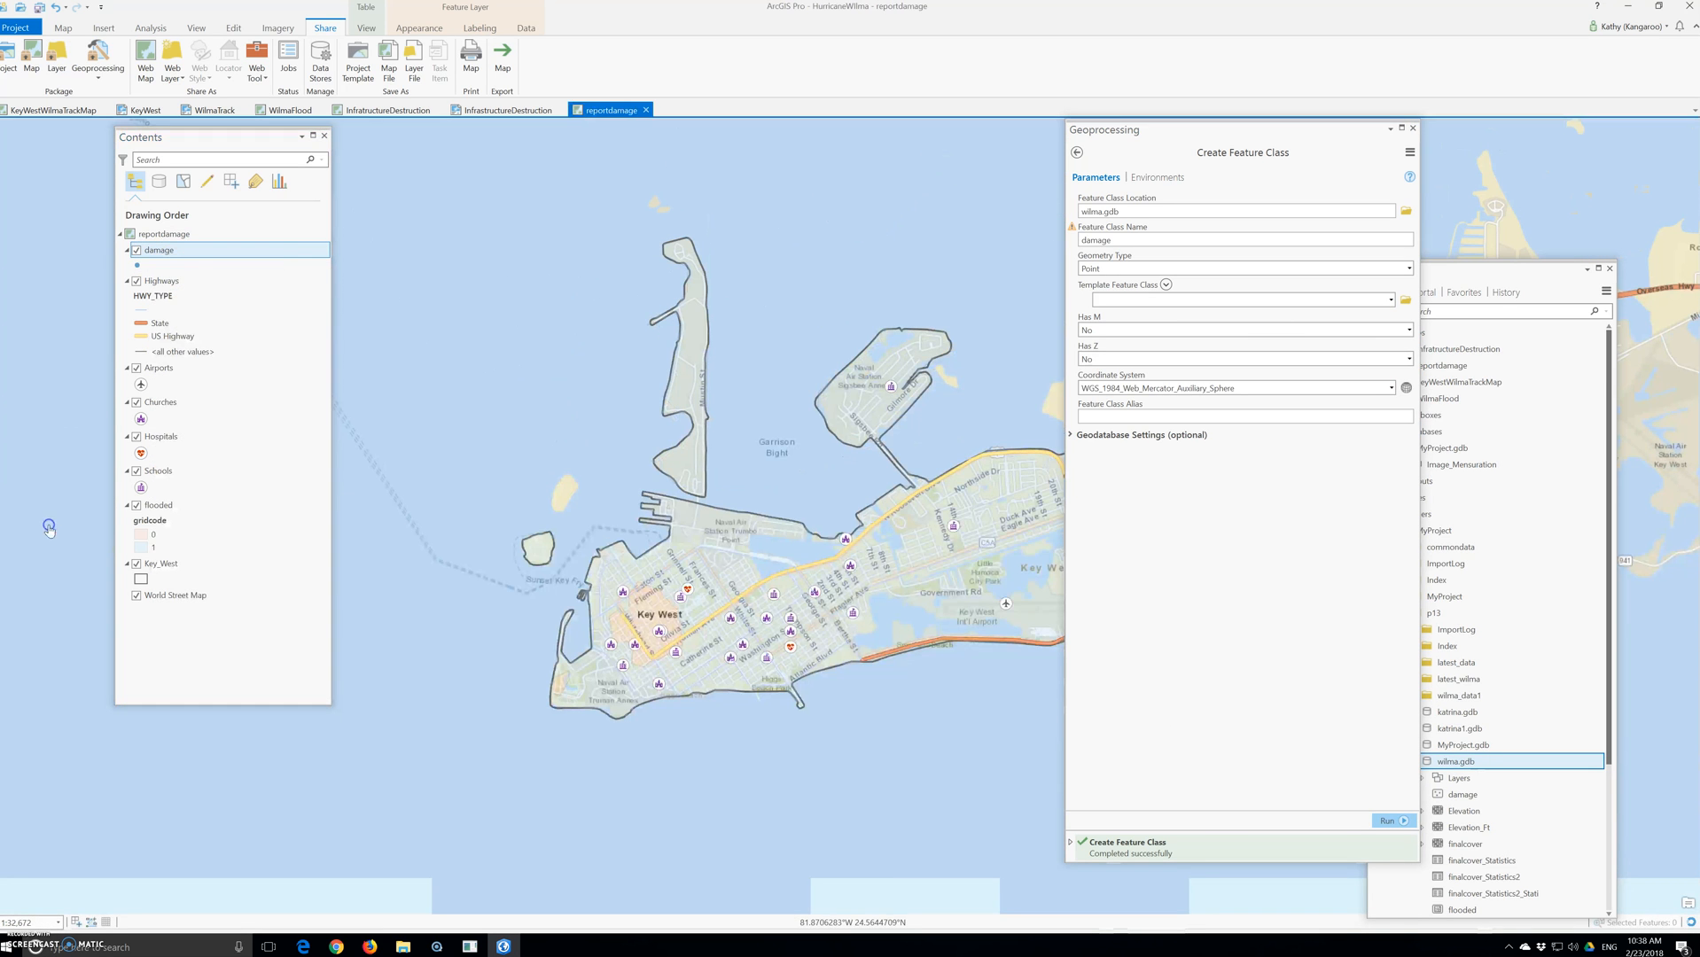
{"action": "right_click", "coordinate": [171, 255]}
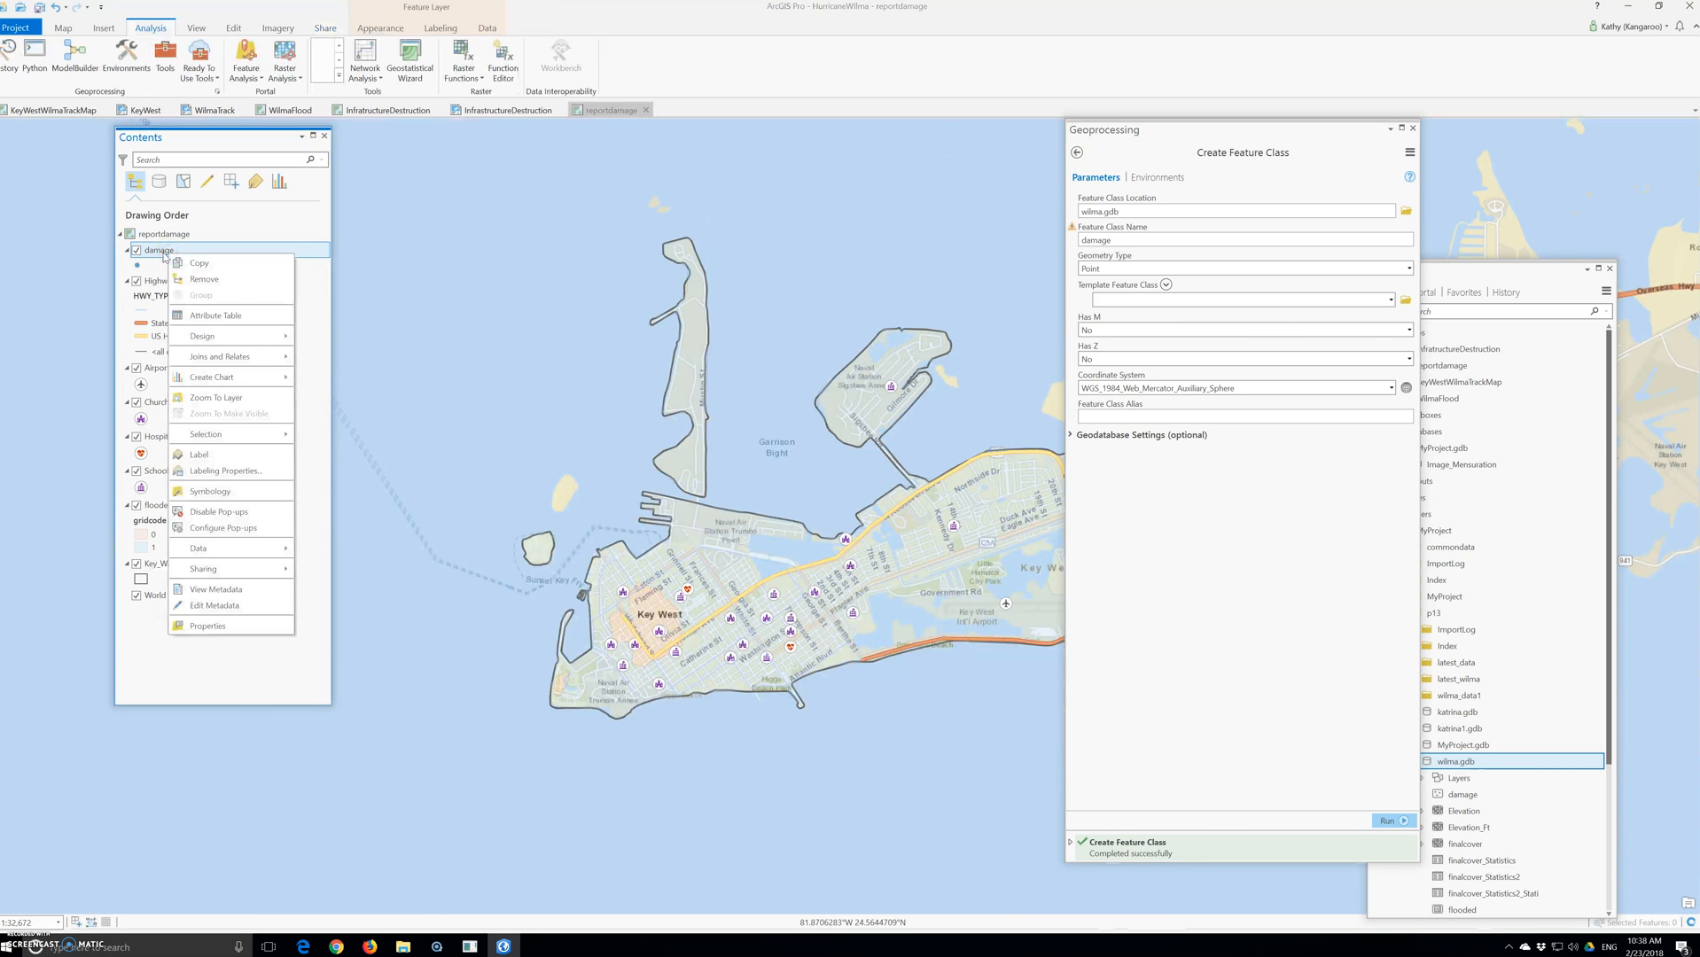
{"action": "left_click", "coordinate": [230, 320]}
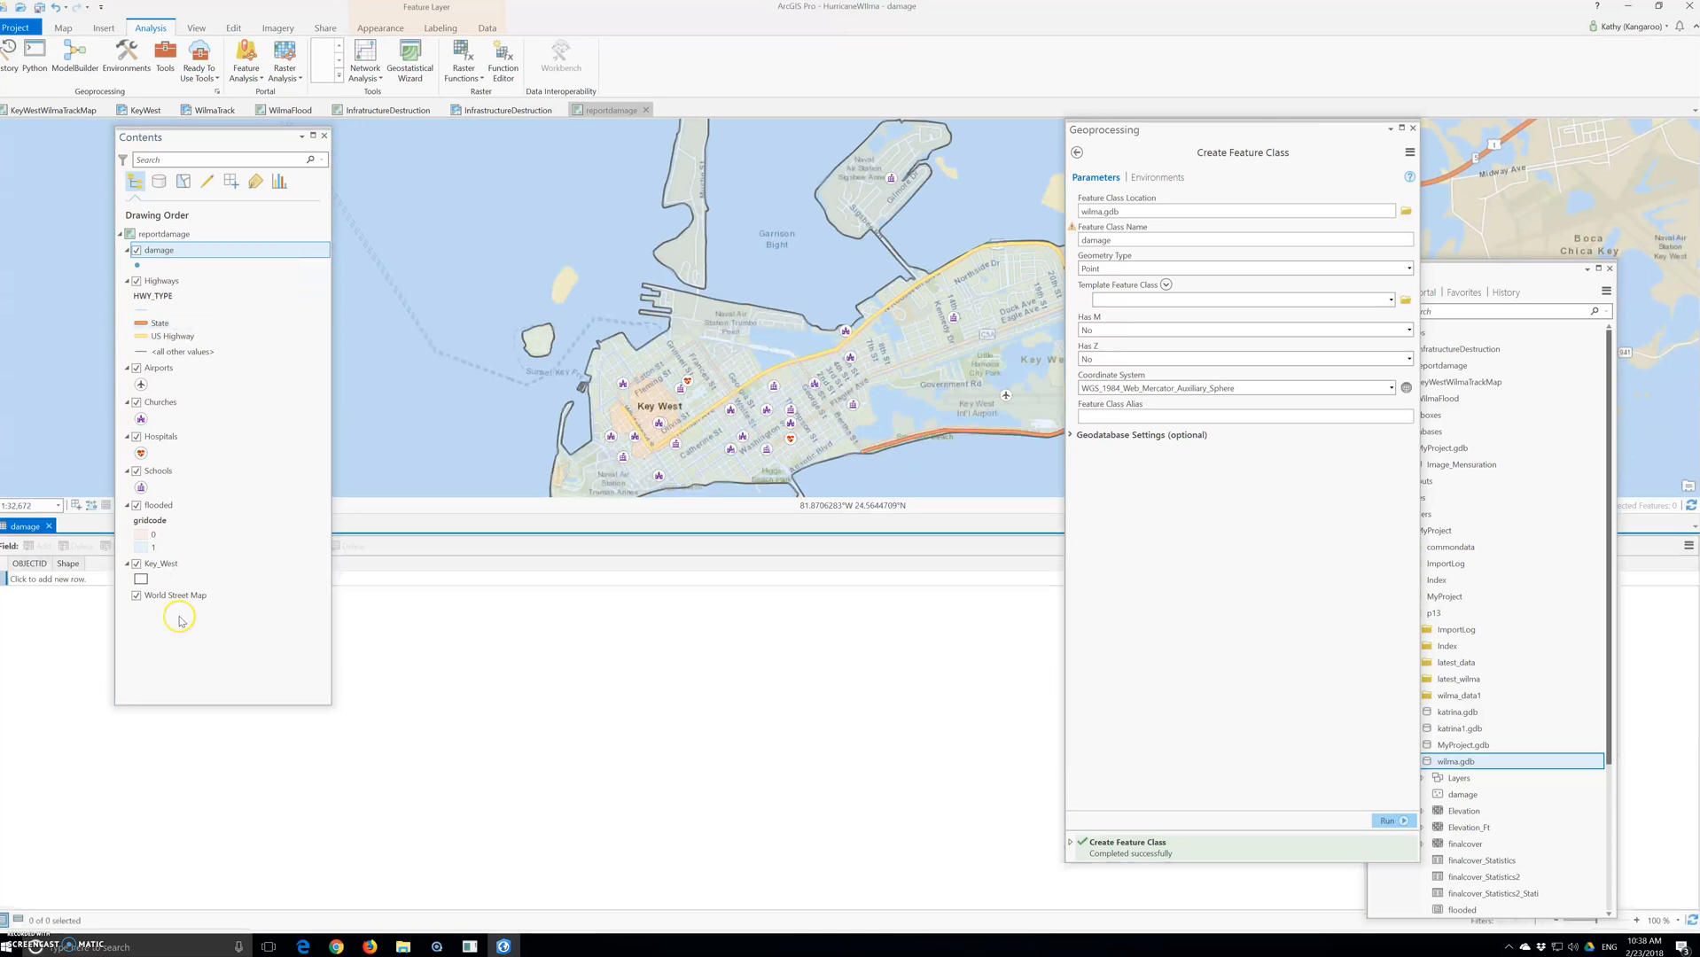
{"action": "left_click", "coordinate": [1688, 545]}
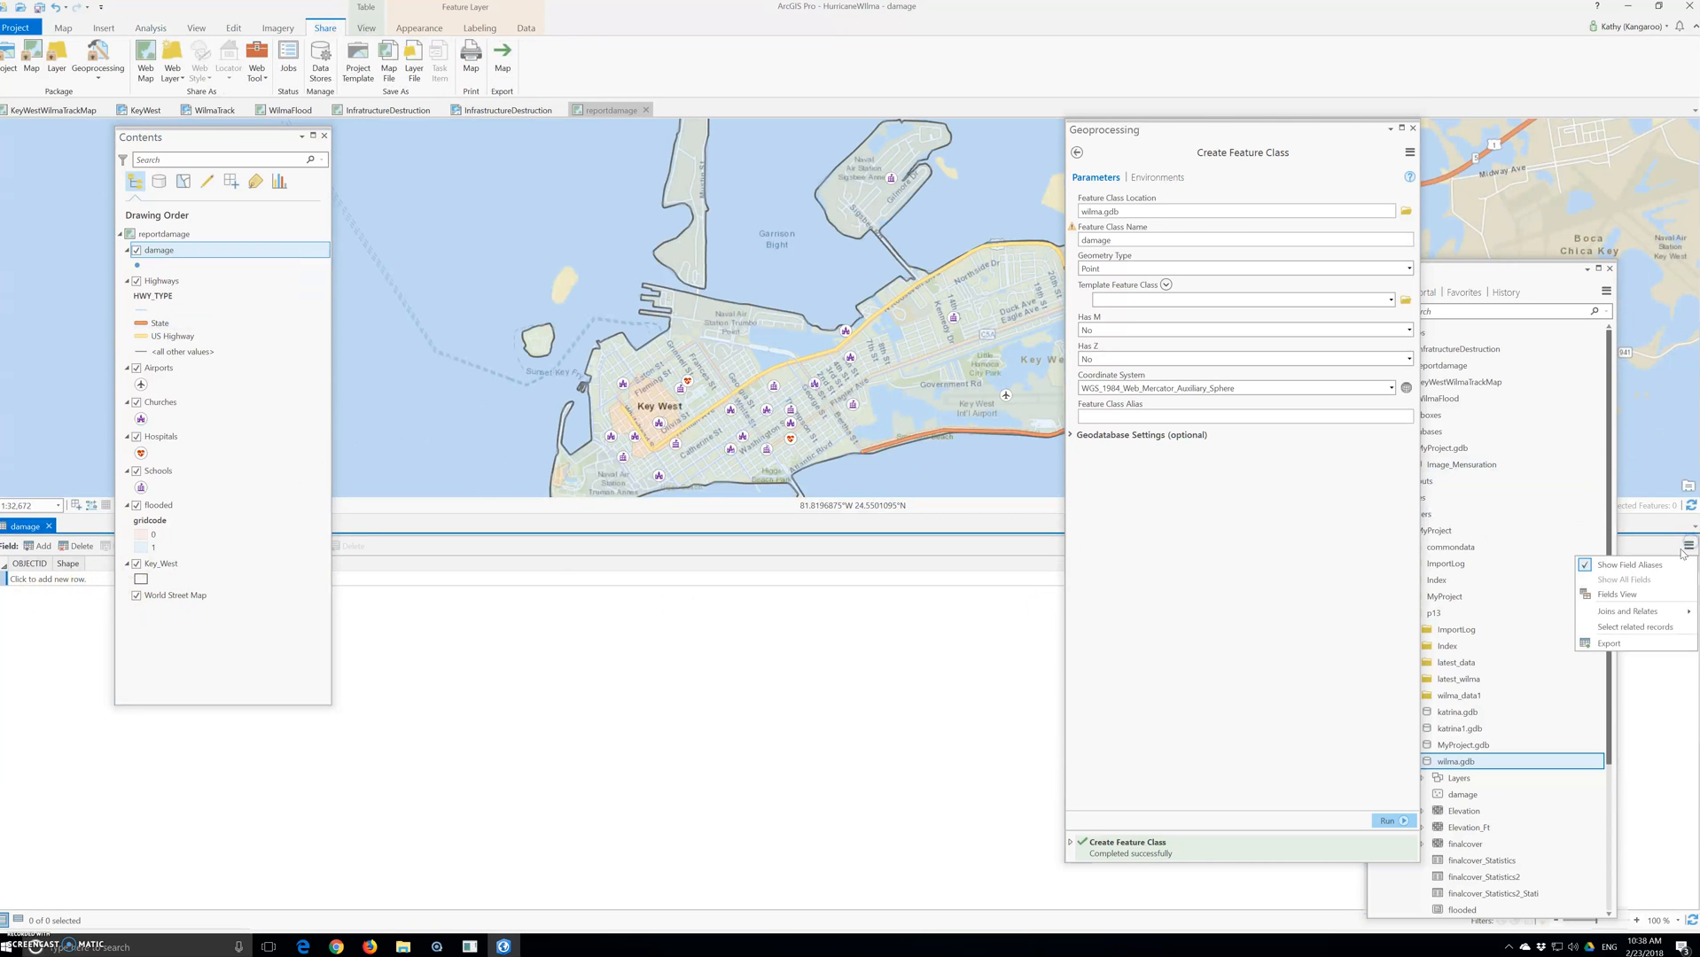
{"action": "left_click", "coordinate": [1658, 595]}
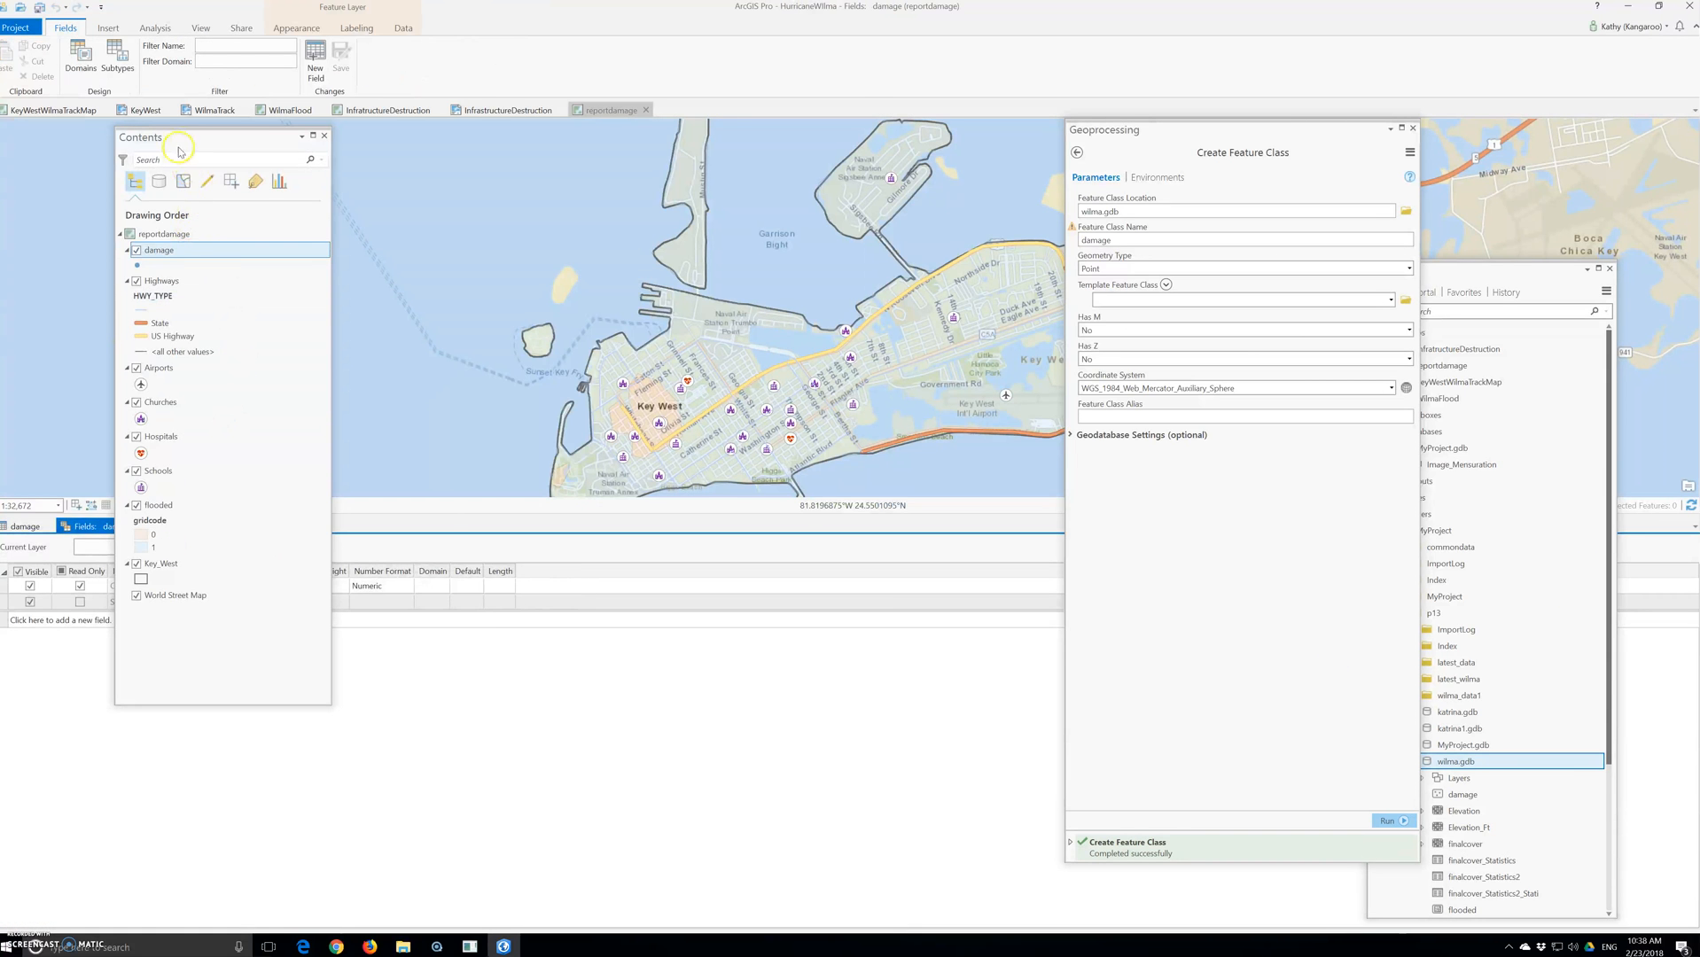
Add a text field named type with the alias Type to the damage layer and save the fields
{"action": "left_click", "coordinate": [79, 620]}
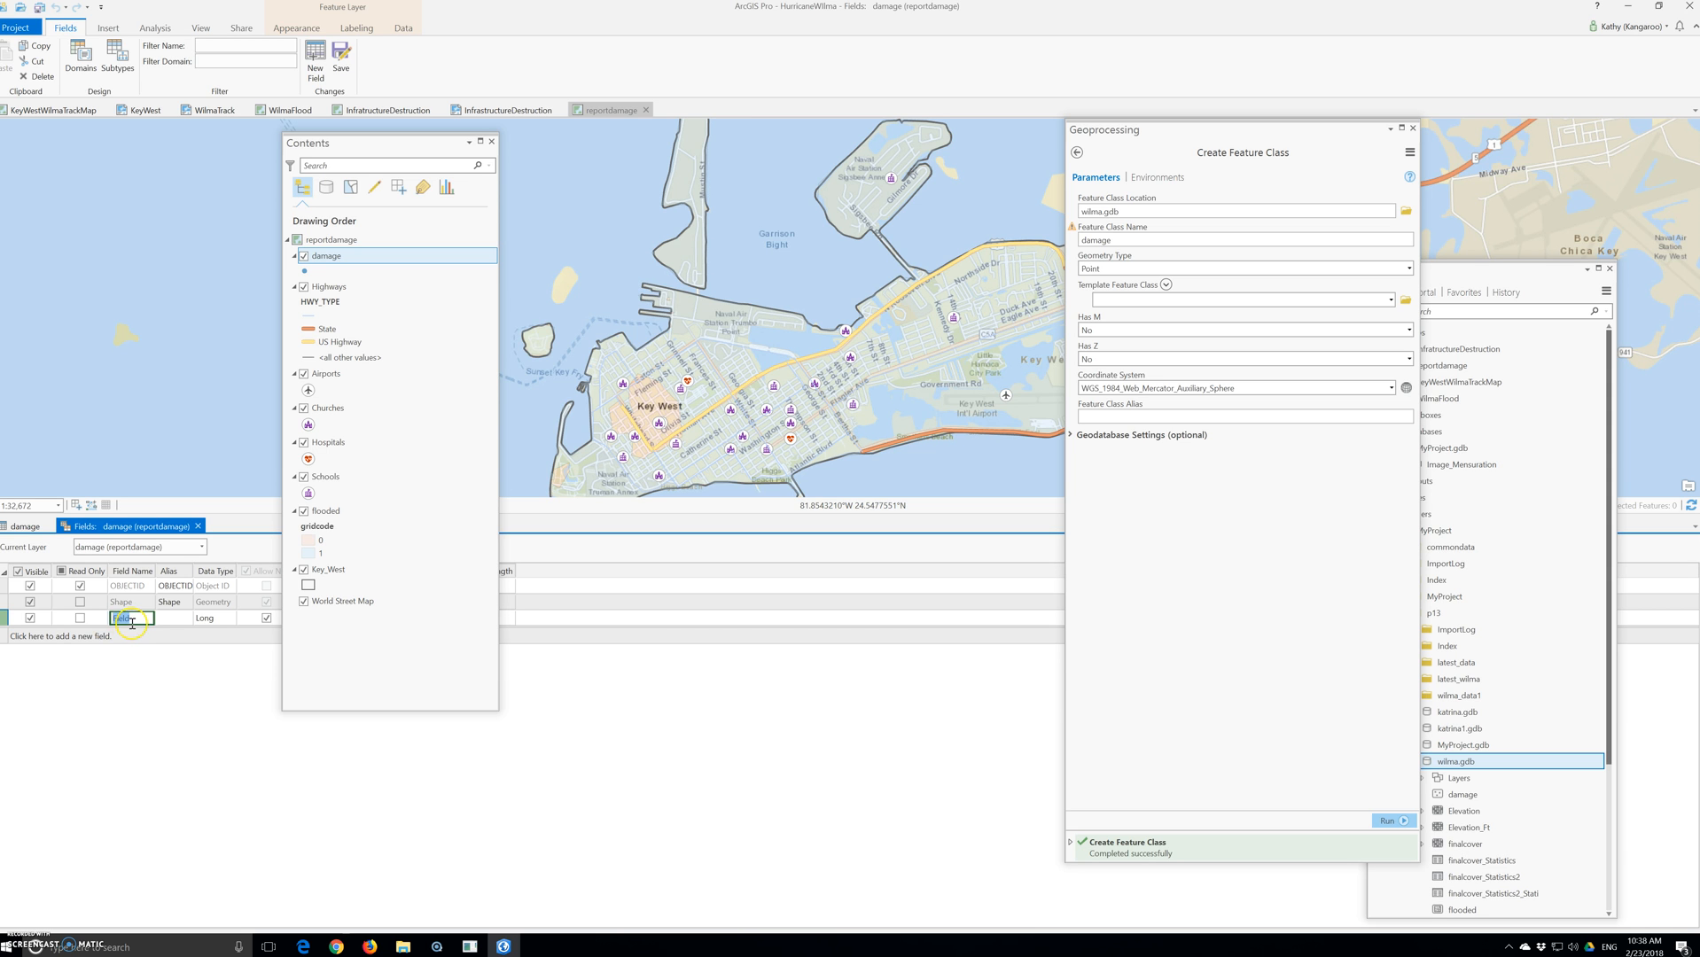
{"action": "type", "text": "type"}
{"action": "left_click", "coordinate": [167, 620]}
{"action": "type", "text": "Type"}
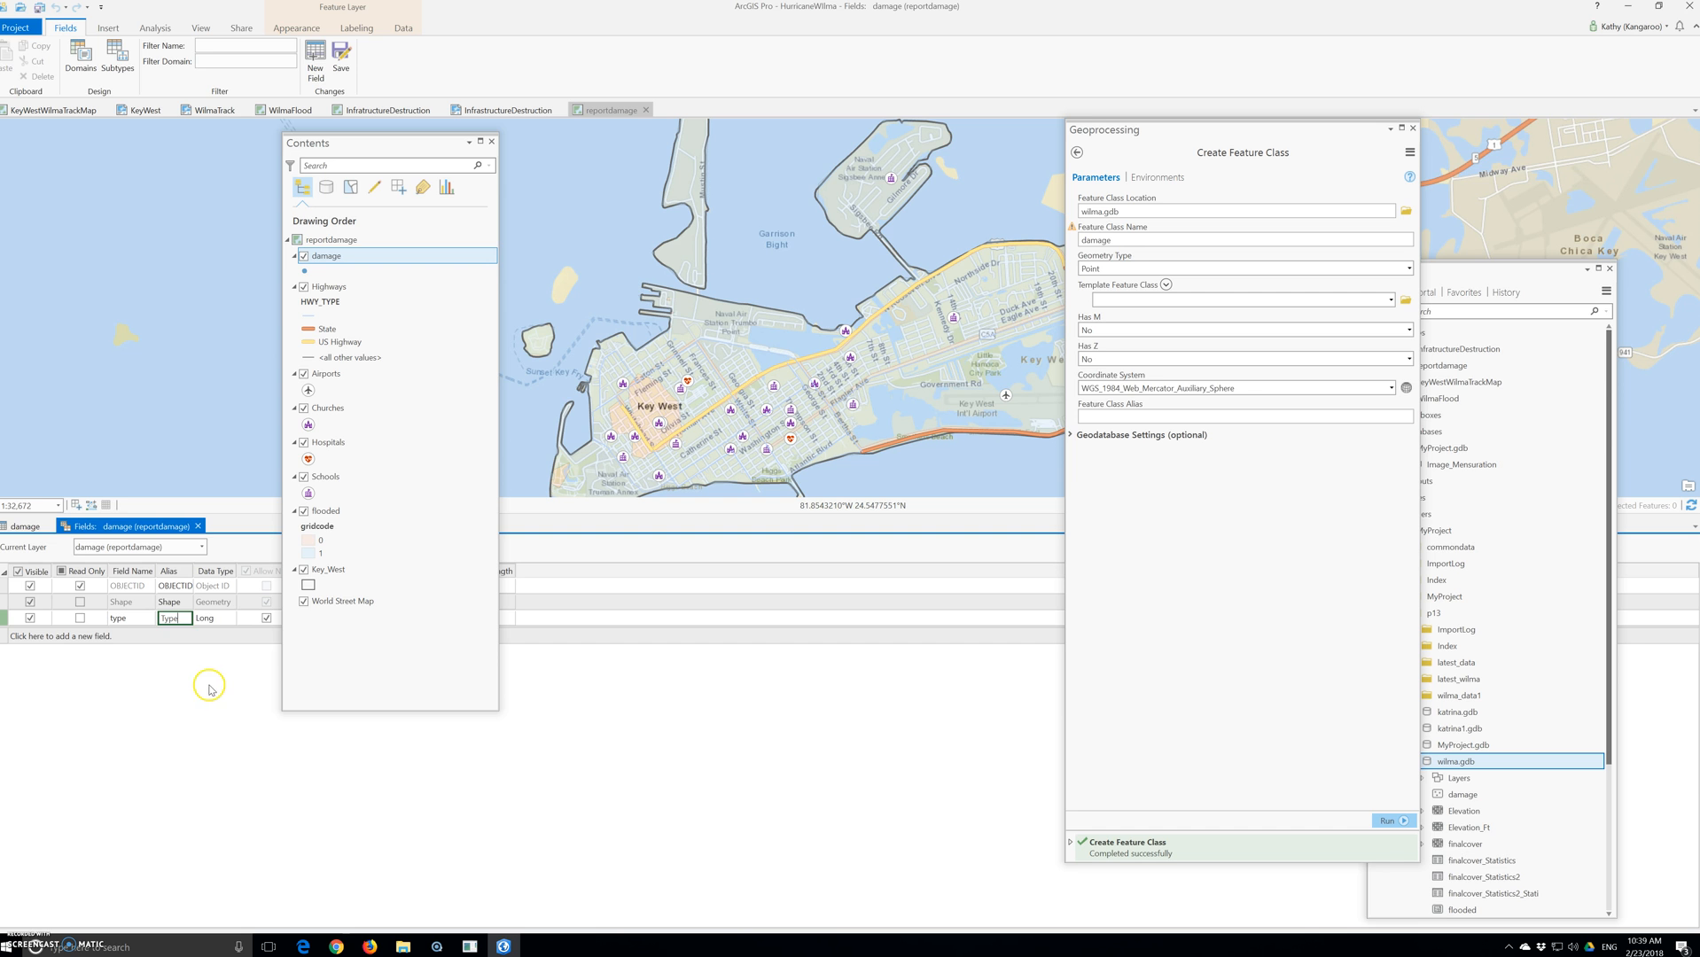
{"action": "left_click", "coordinate": [219, 619]}
{"action": "left_click", "coordinate": [228, 619]}
{"action": "left_click", "coordinate": [208, 702]}
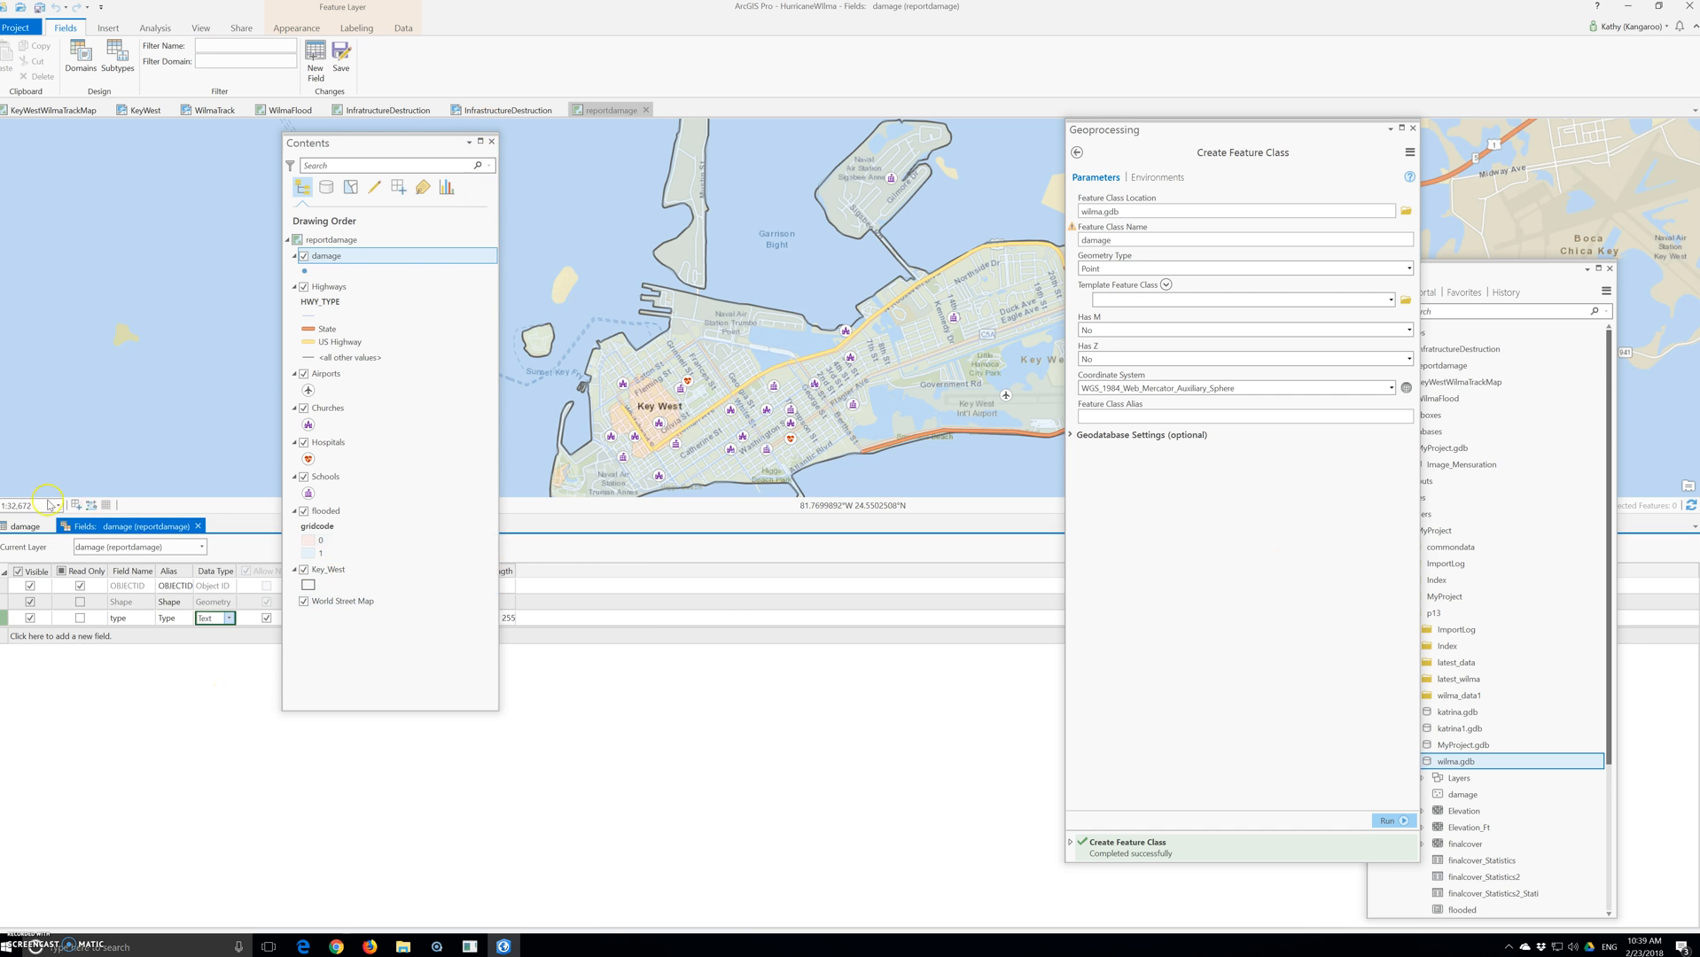
{"action": "left_click", "coordinate": [342, 58]}
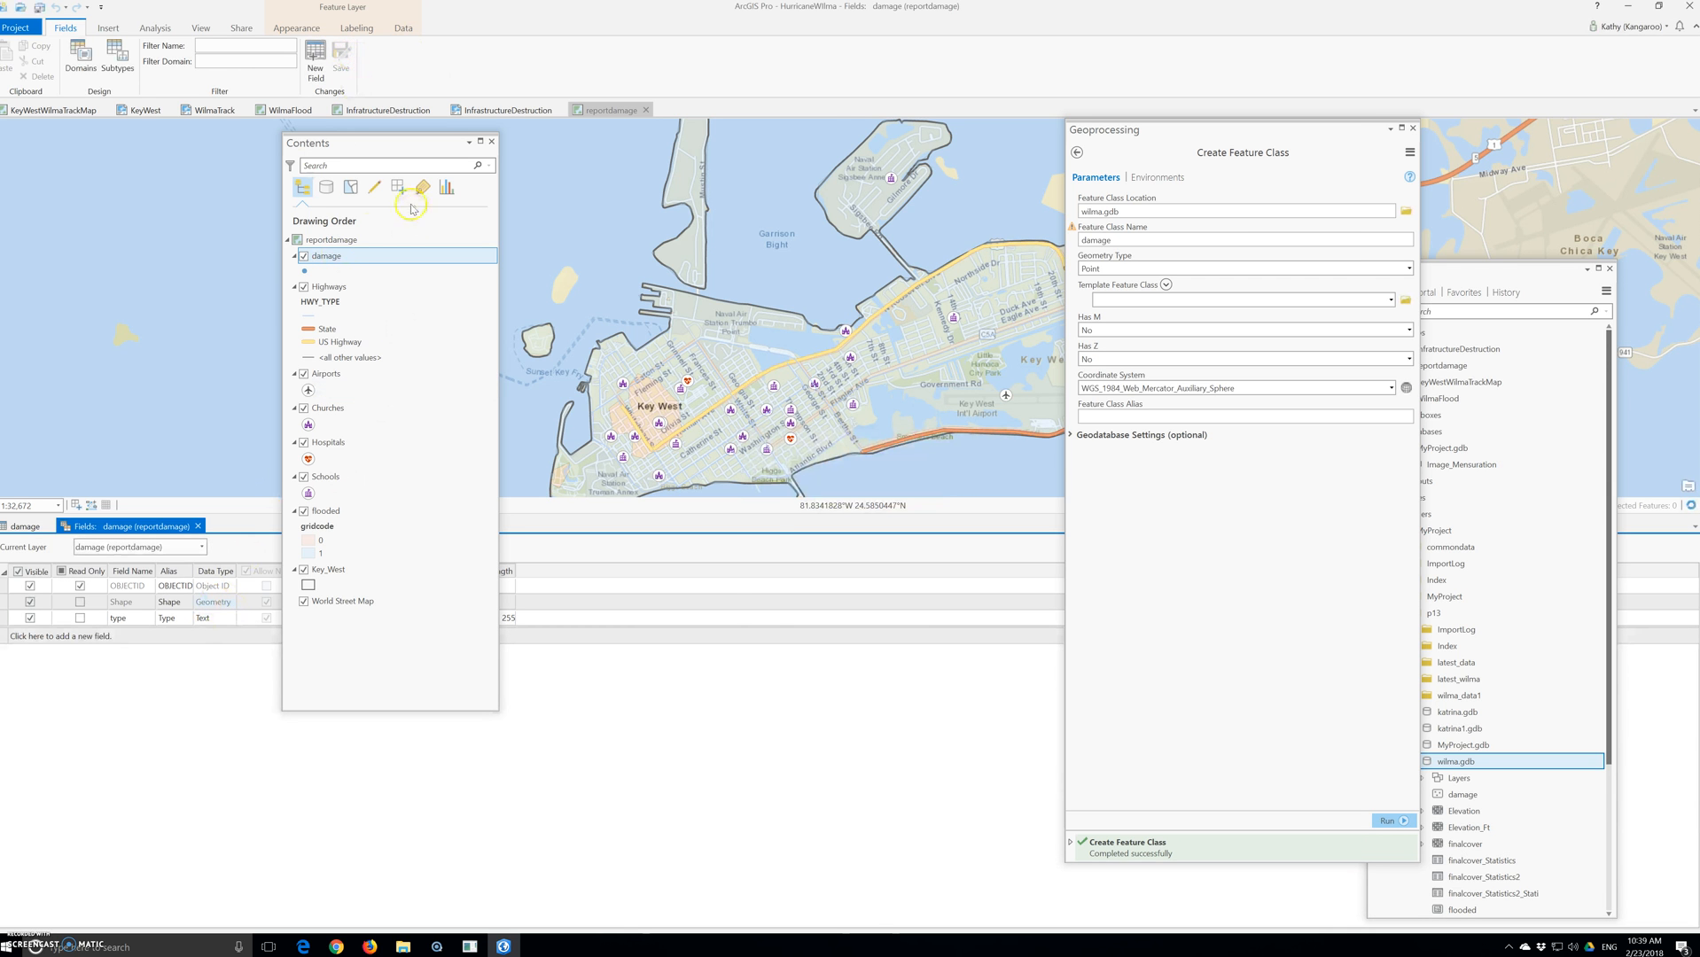
Add a new domain for the type field, named Type with the description Type of Damage
{"action": "left_click_drag", "start_coordinate": [394, 145], "coordinate": [674, 217]}
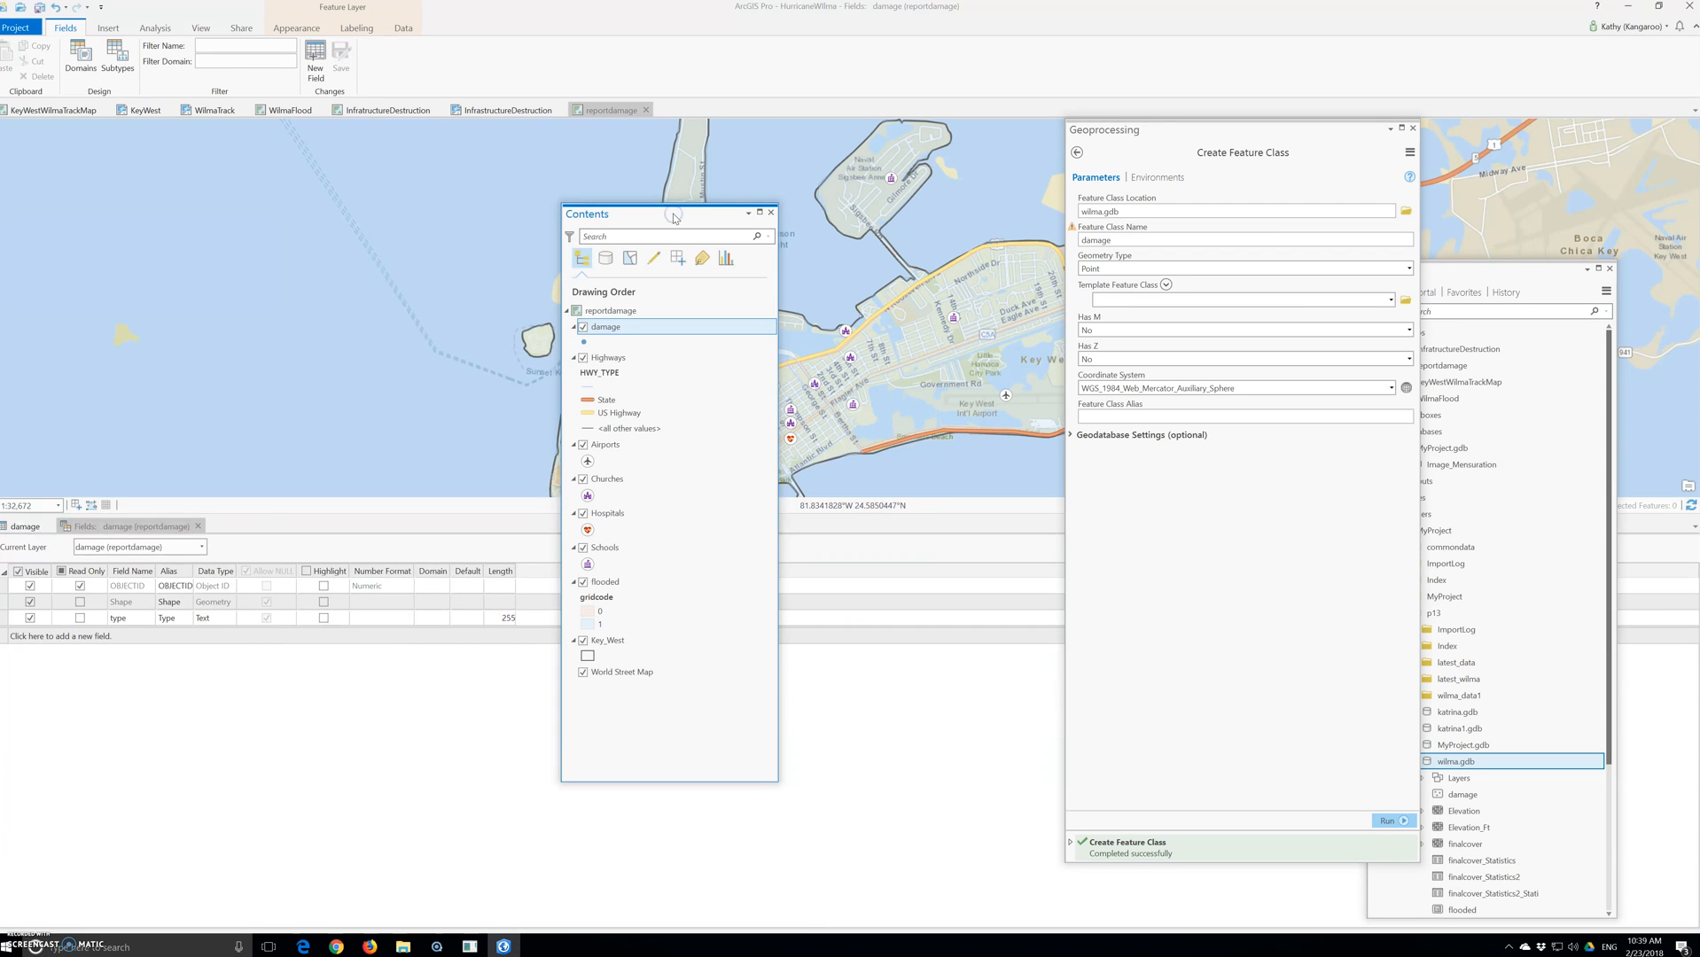
{"action": "left_click", "coordinate": [432, 618]}
{"action": "left_click", "coordinate": [442, 618]}
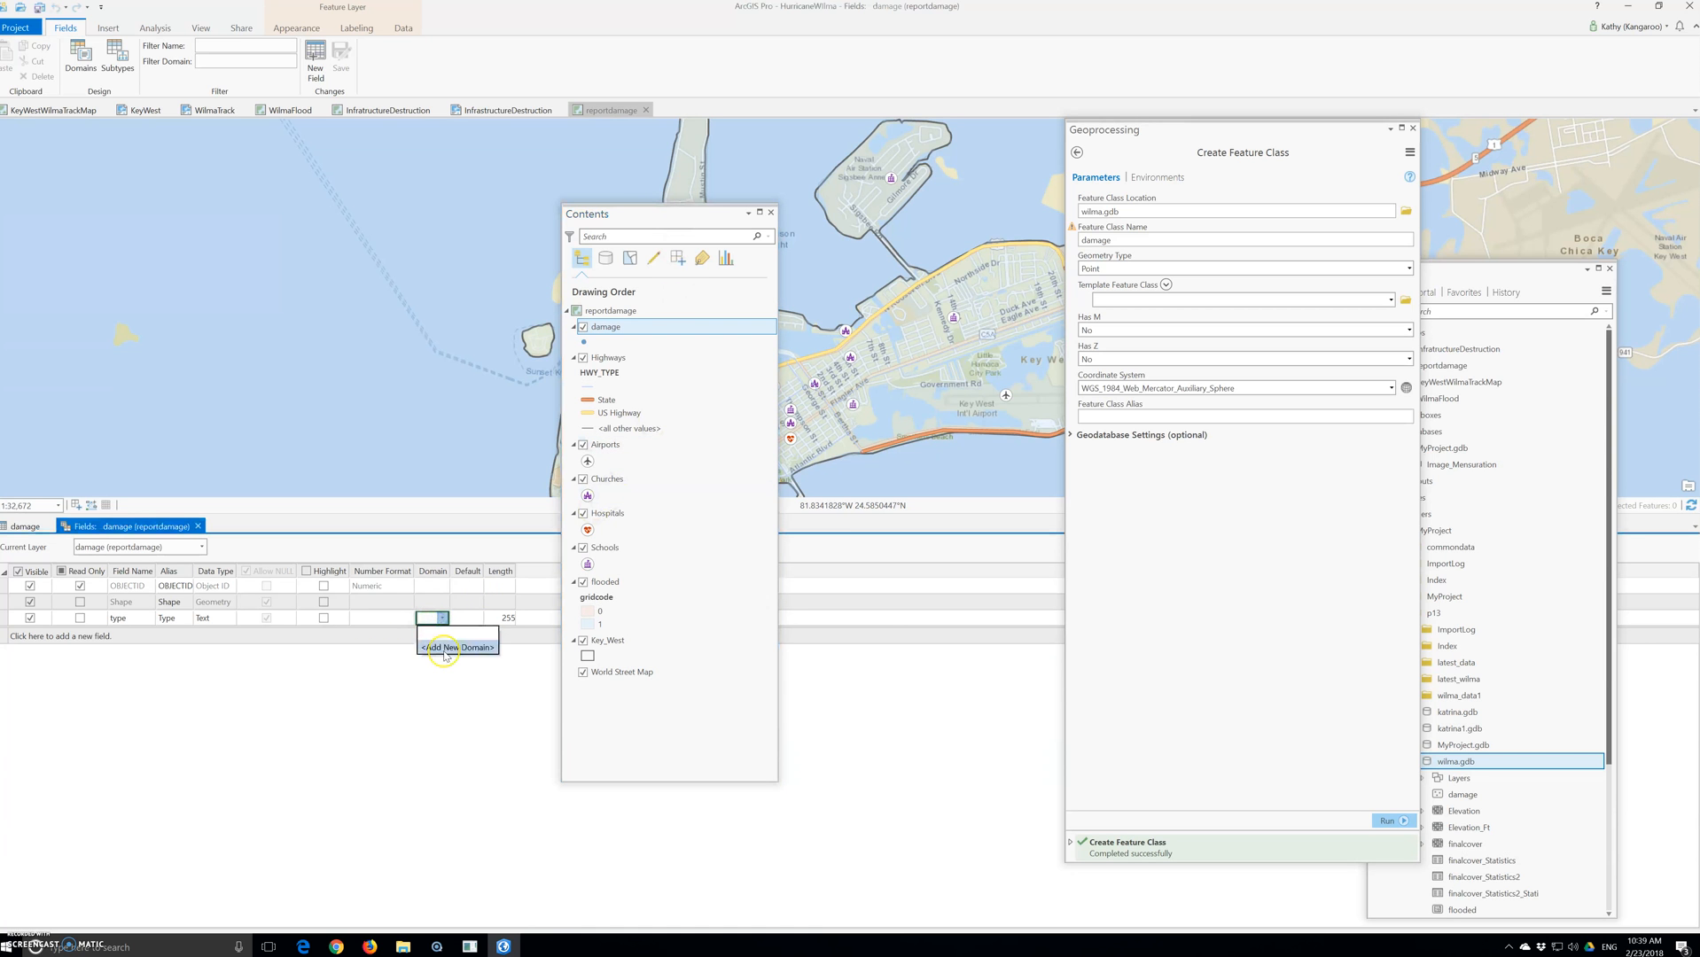
{"action": "left_click", "coordinate": [444, 648]}
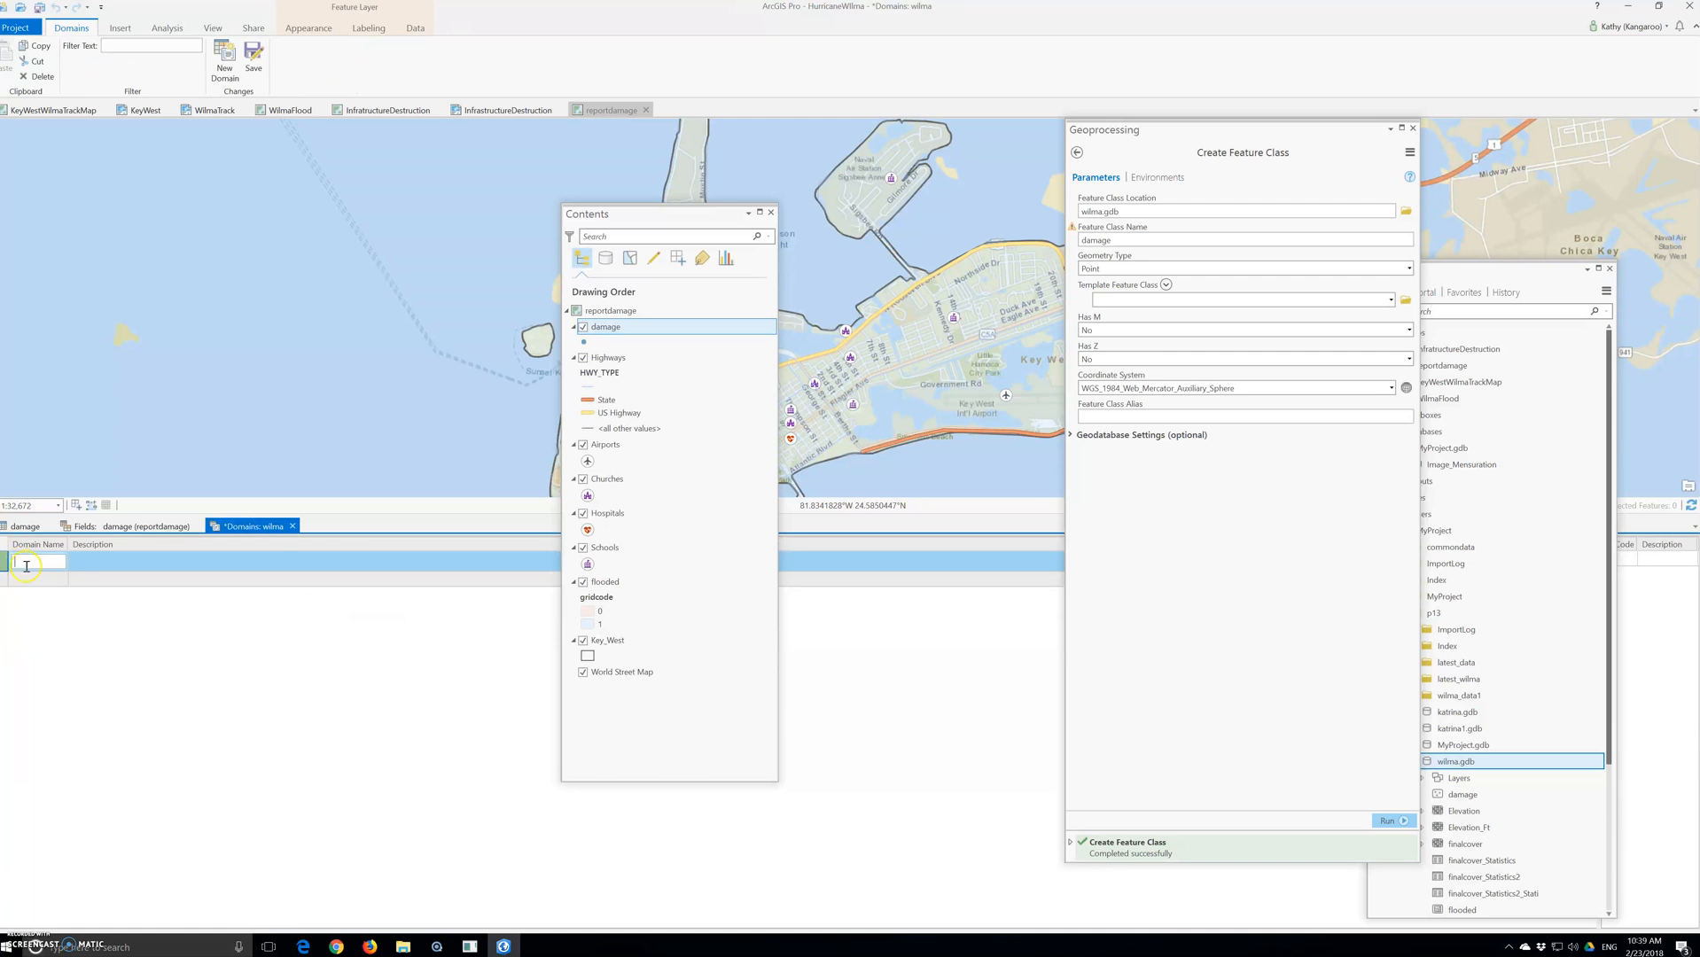
{"action": "type", "text": "Type"}
{"action": "left_click", "coordinate": [203, 570]}
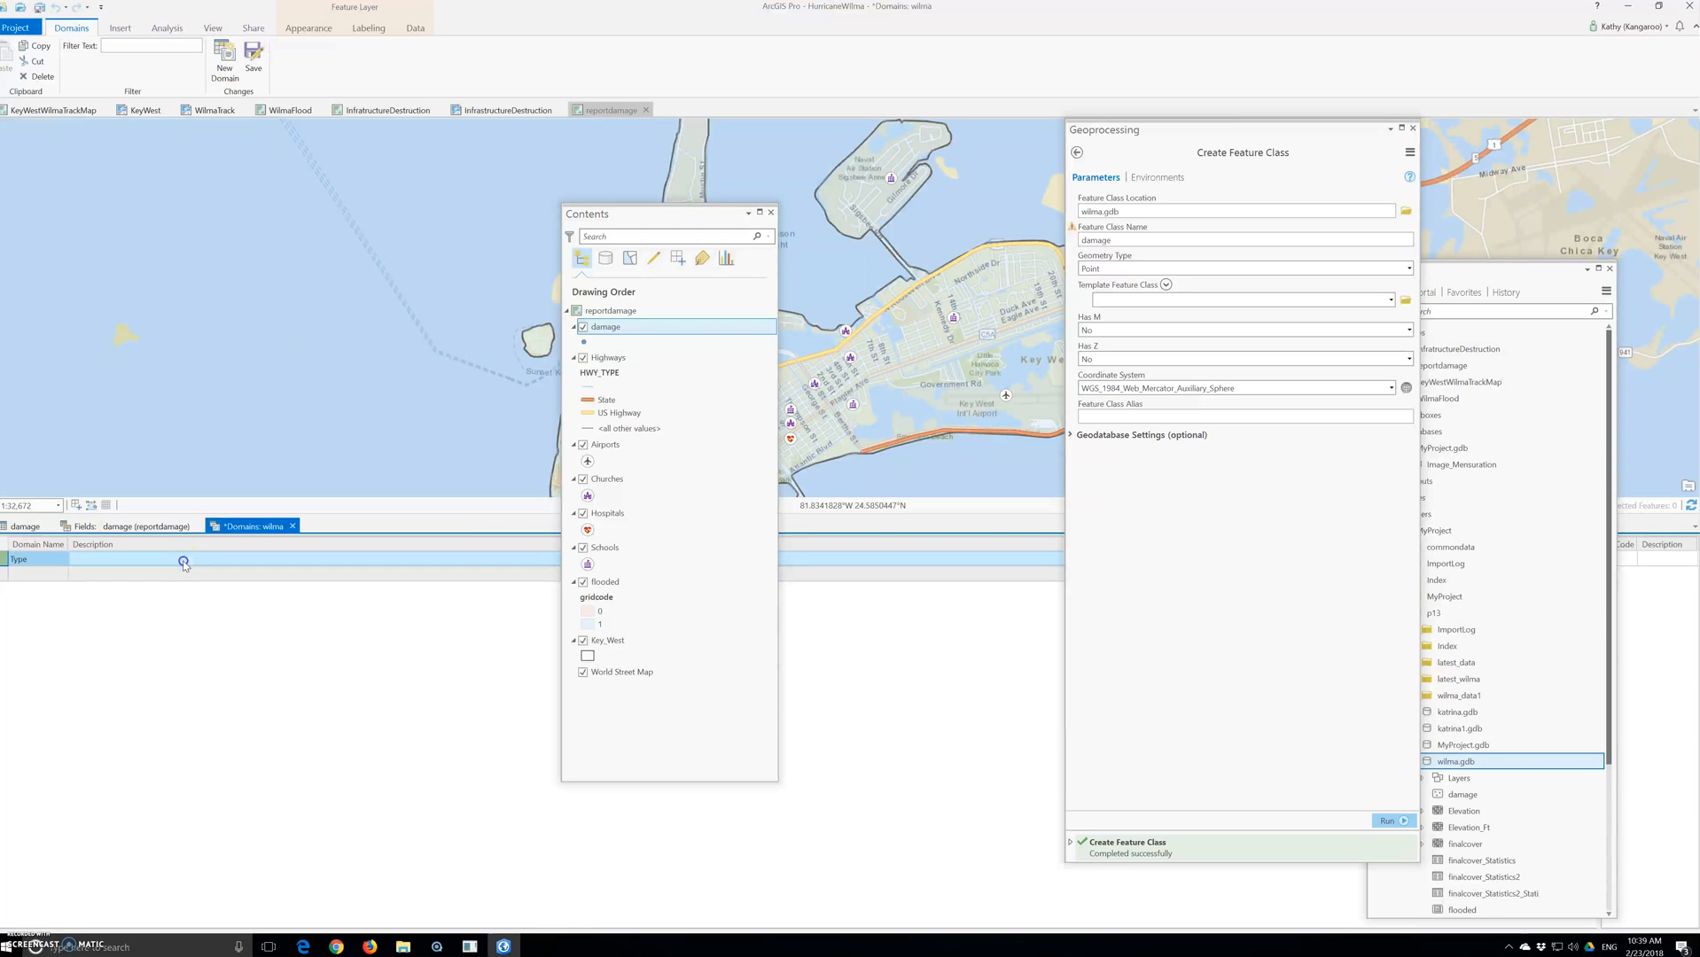
{"action": "type", "text": "Type of Damage"}
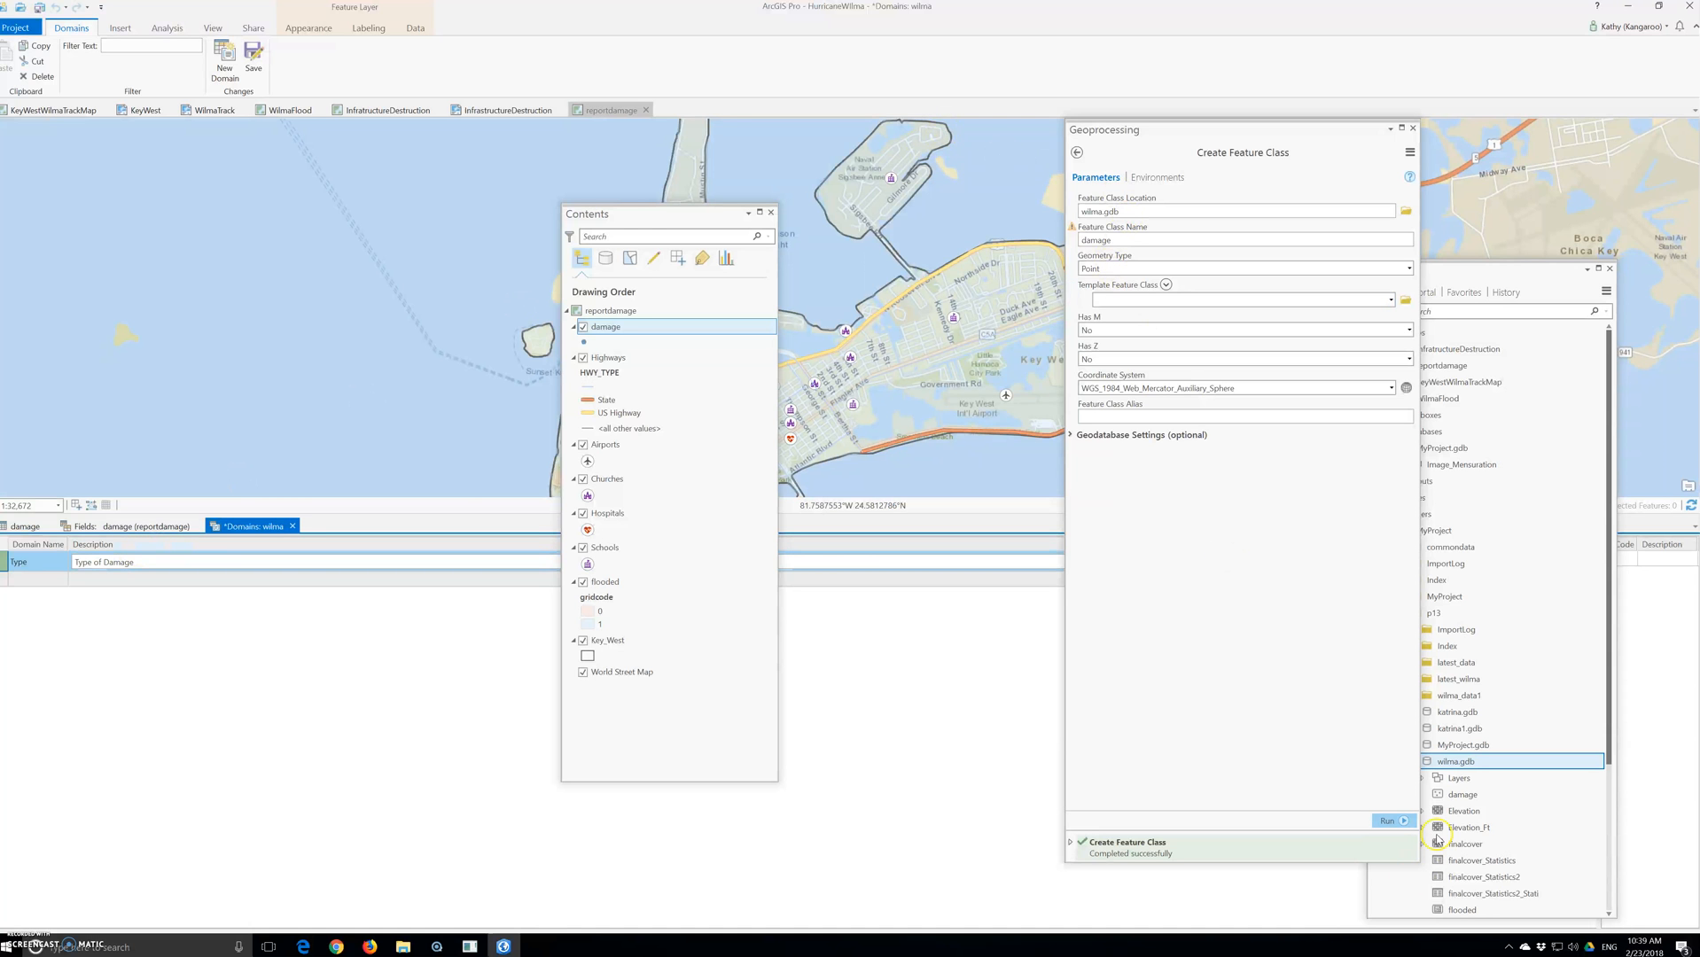
Try to save the Type domain and clear the Geoprocessing and Catalog panes from over the domains table
{"action": "left_click", "coordinate": [1413, 127]}
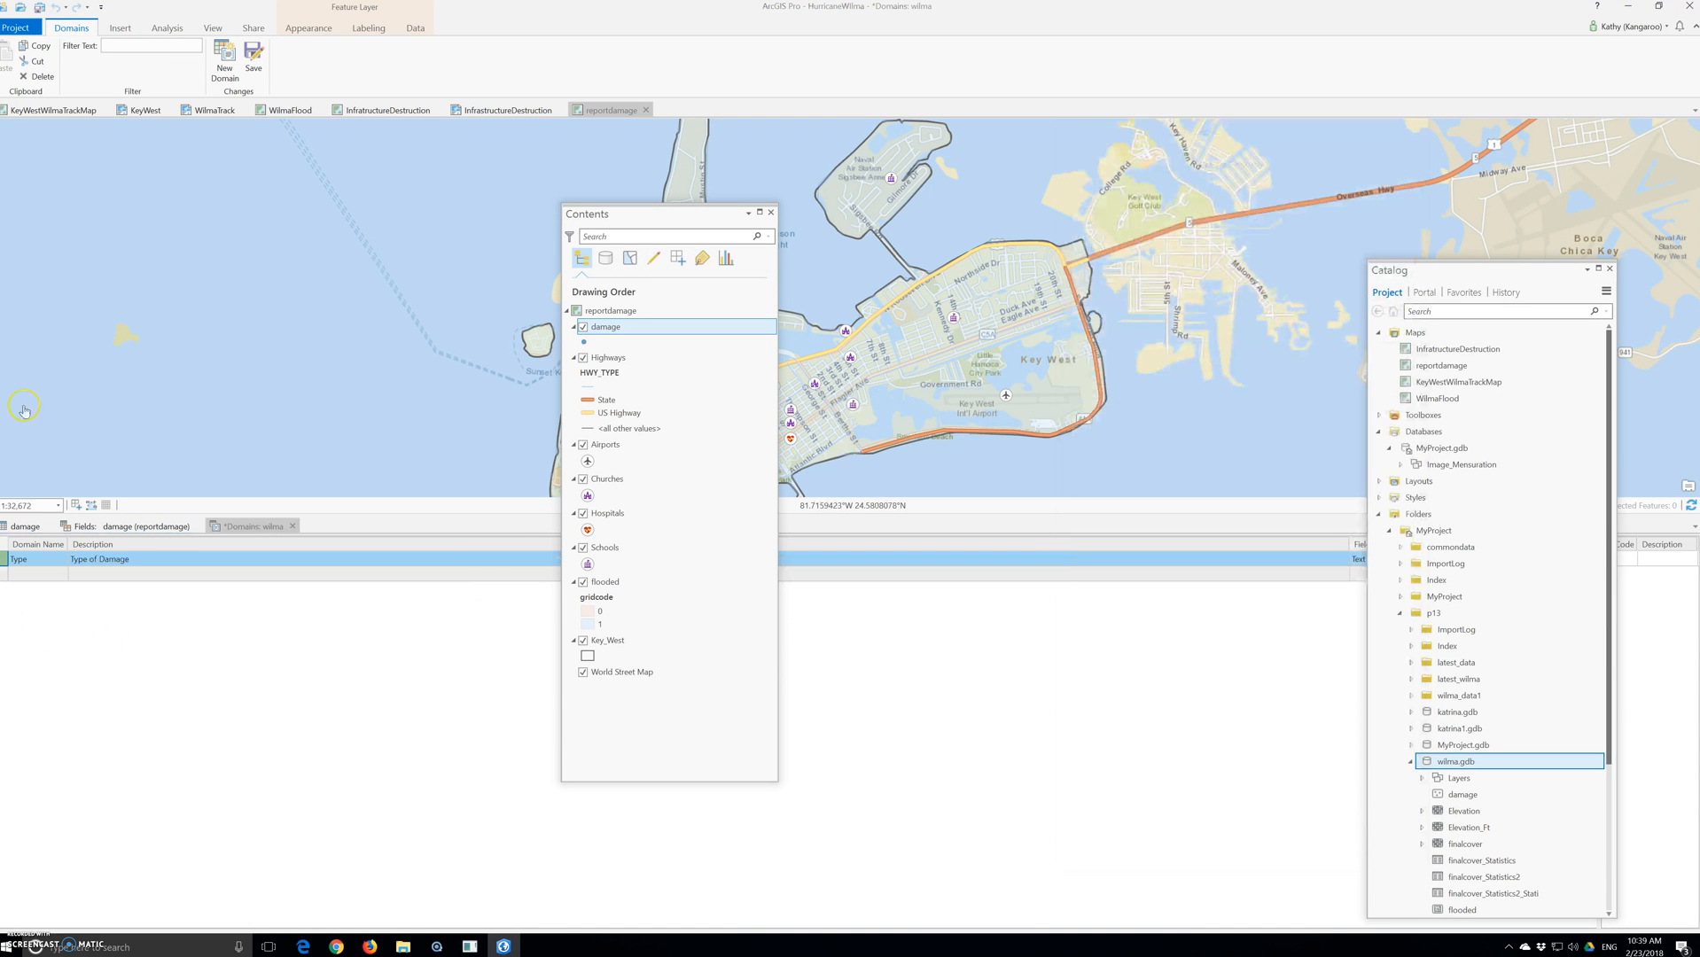
{"action": "left_click", "coordinate": [252, 56]}
{"action": "left_click_drag", "start_coordinate": [1533, 266], "coordinate": [1049, 261]}
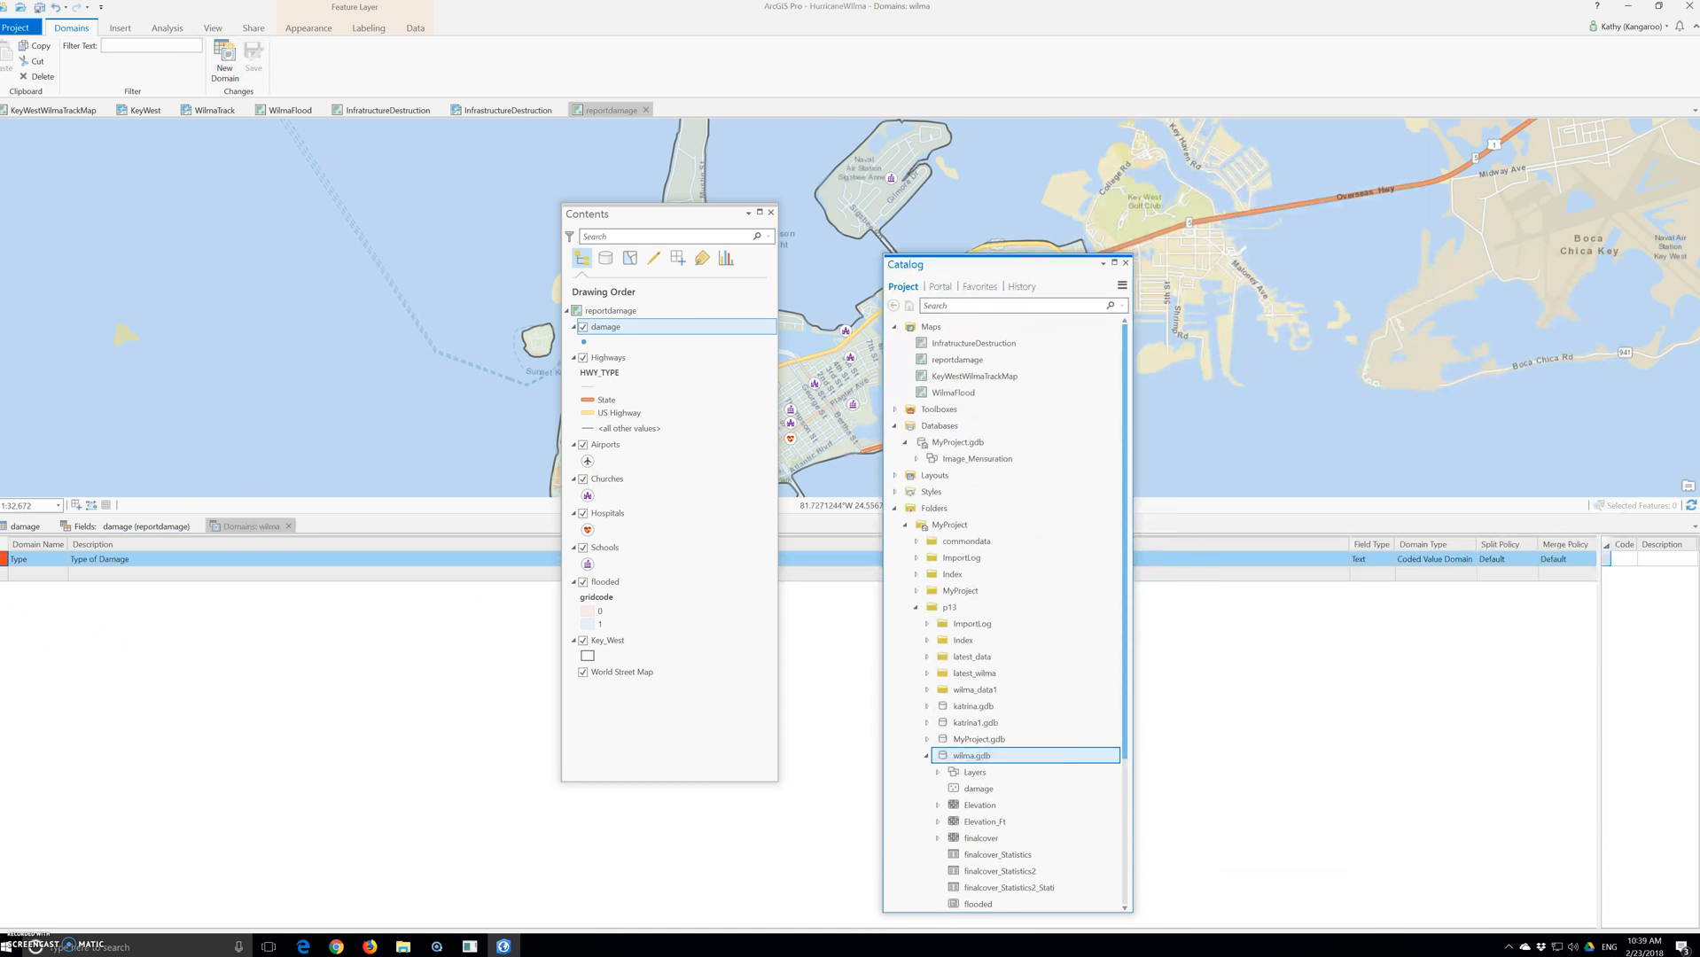
Keep Coded Value Domain as the Type domain's kind and add code 1 with the description Electrical wires
{"action": "left_click", "coordinate": [1615, 559]}
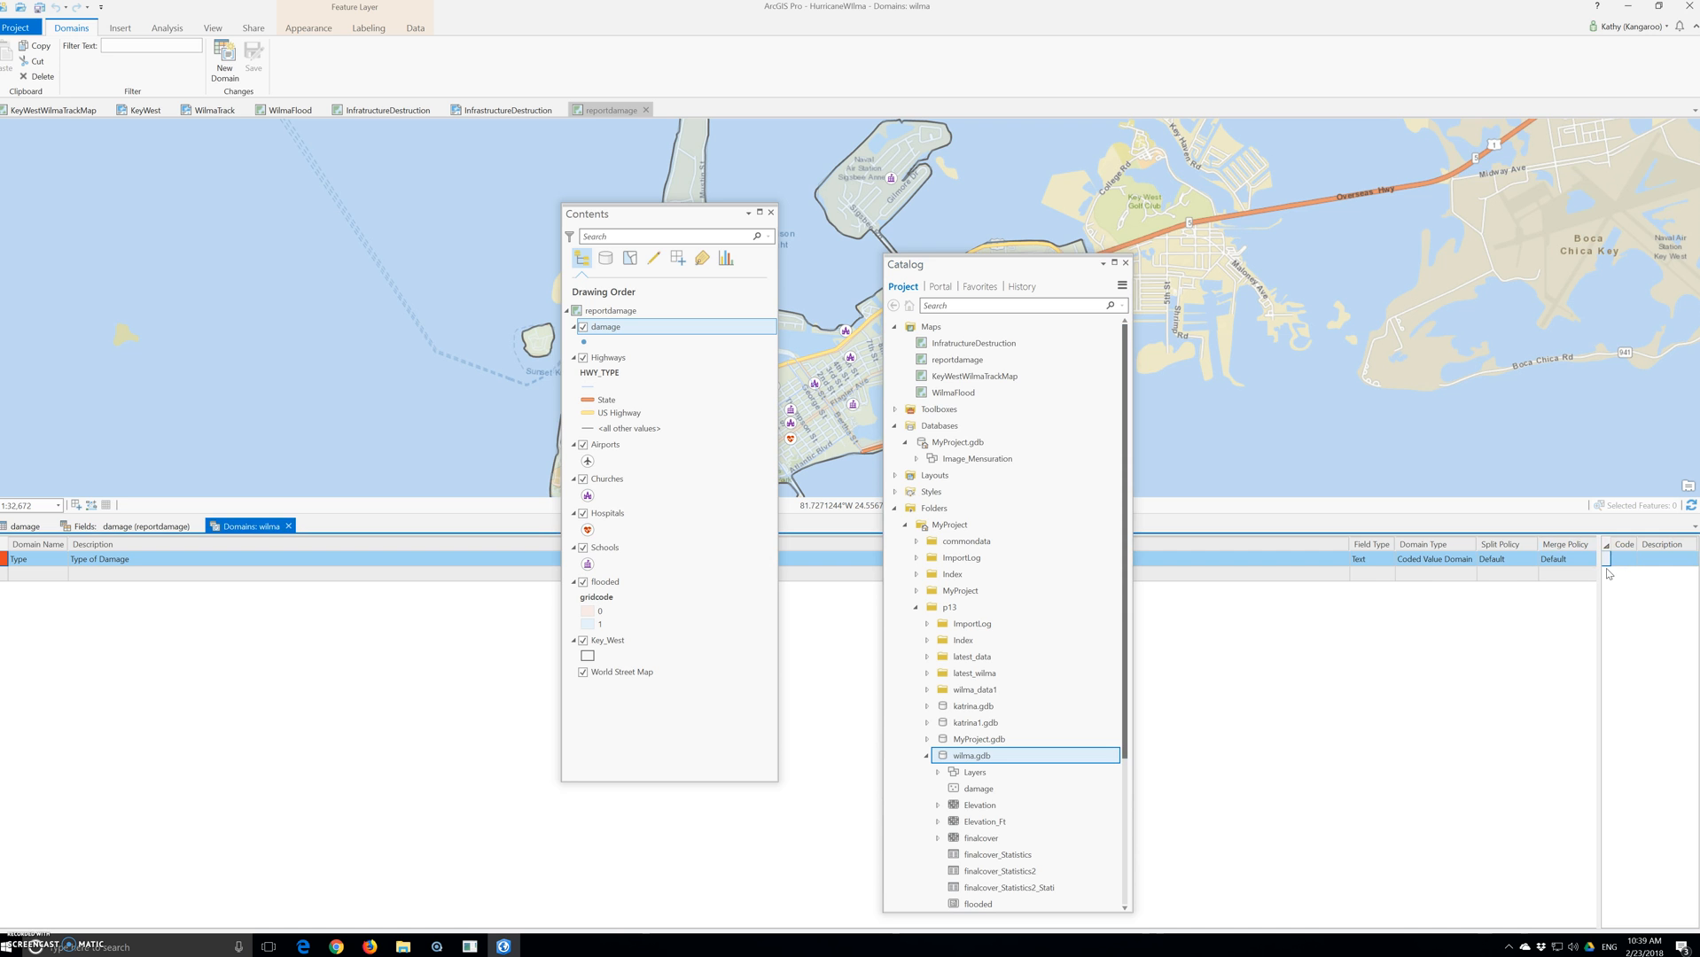
{"action": "left_click", "coordinate": [1441, 570]}
{"action": "left_click", "coordinate": [1445, 564]}
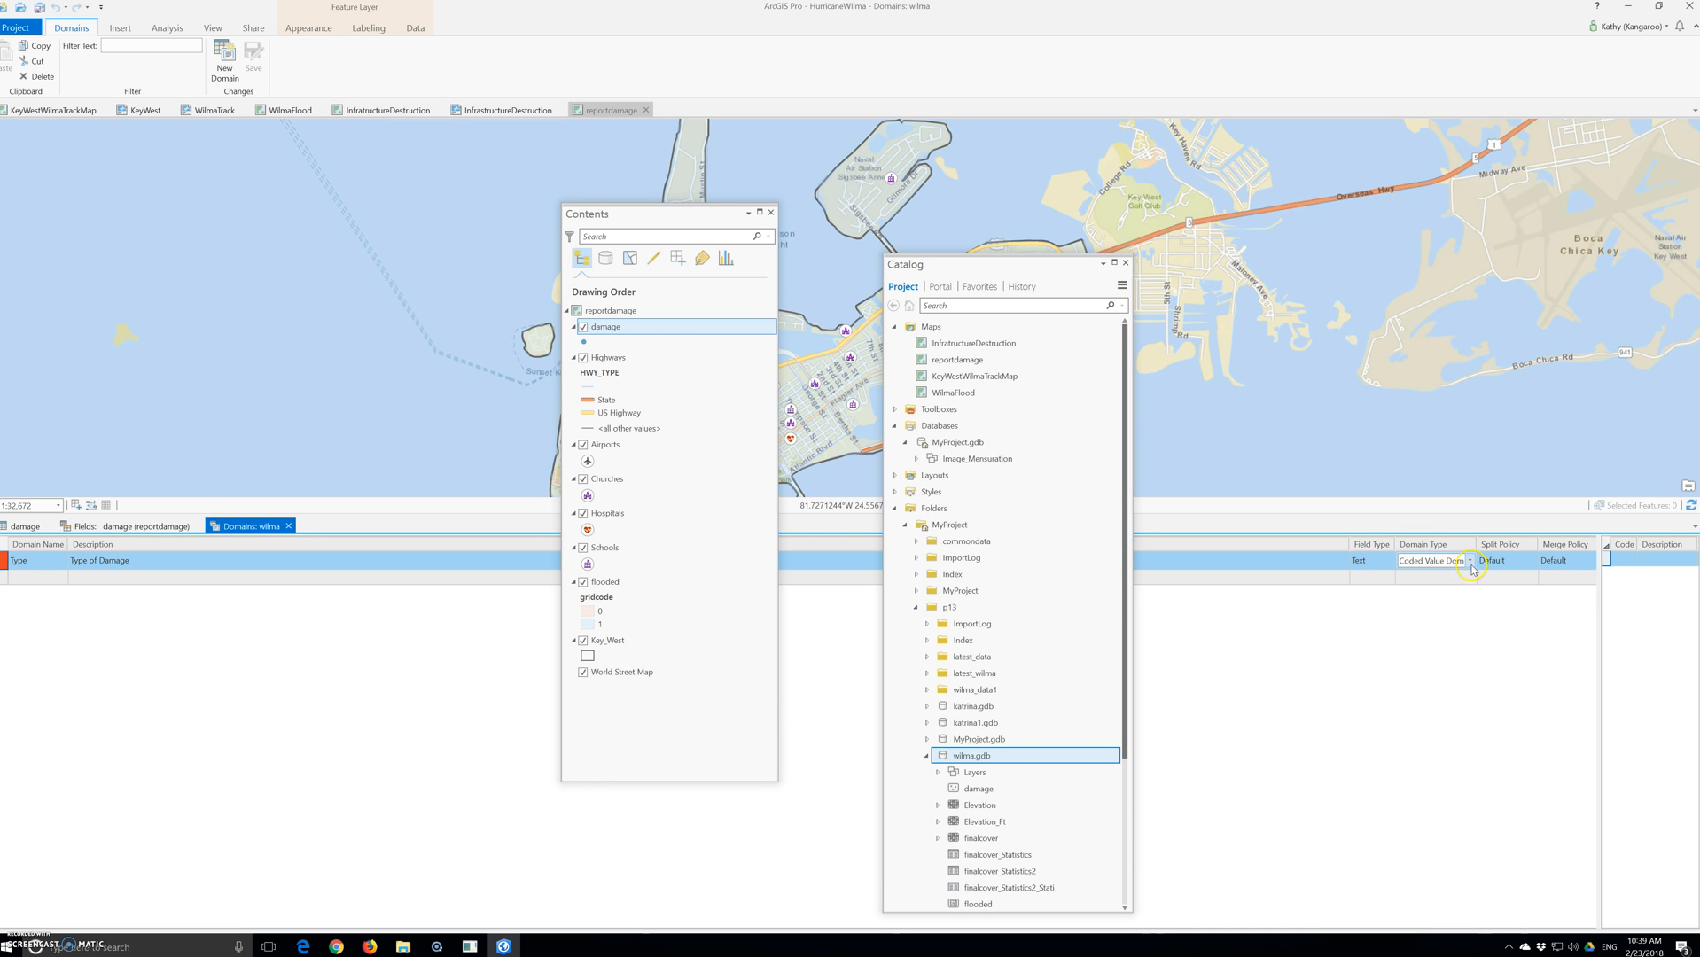
{"action": "left_click", "coordinate": [1469, 562]}
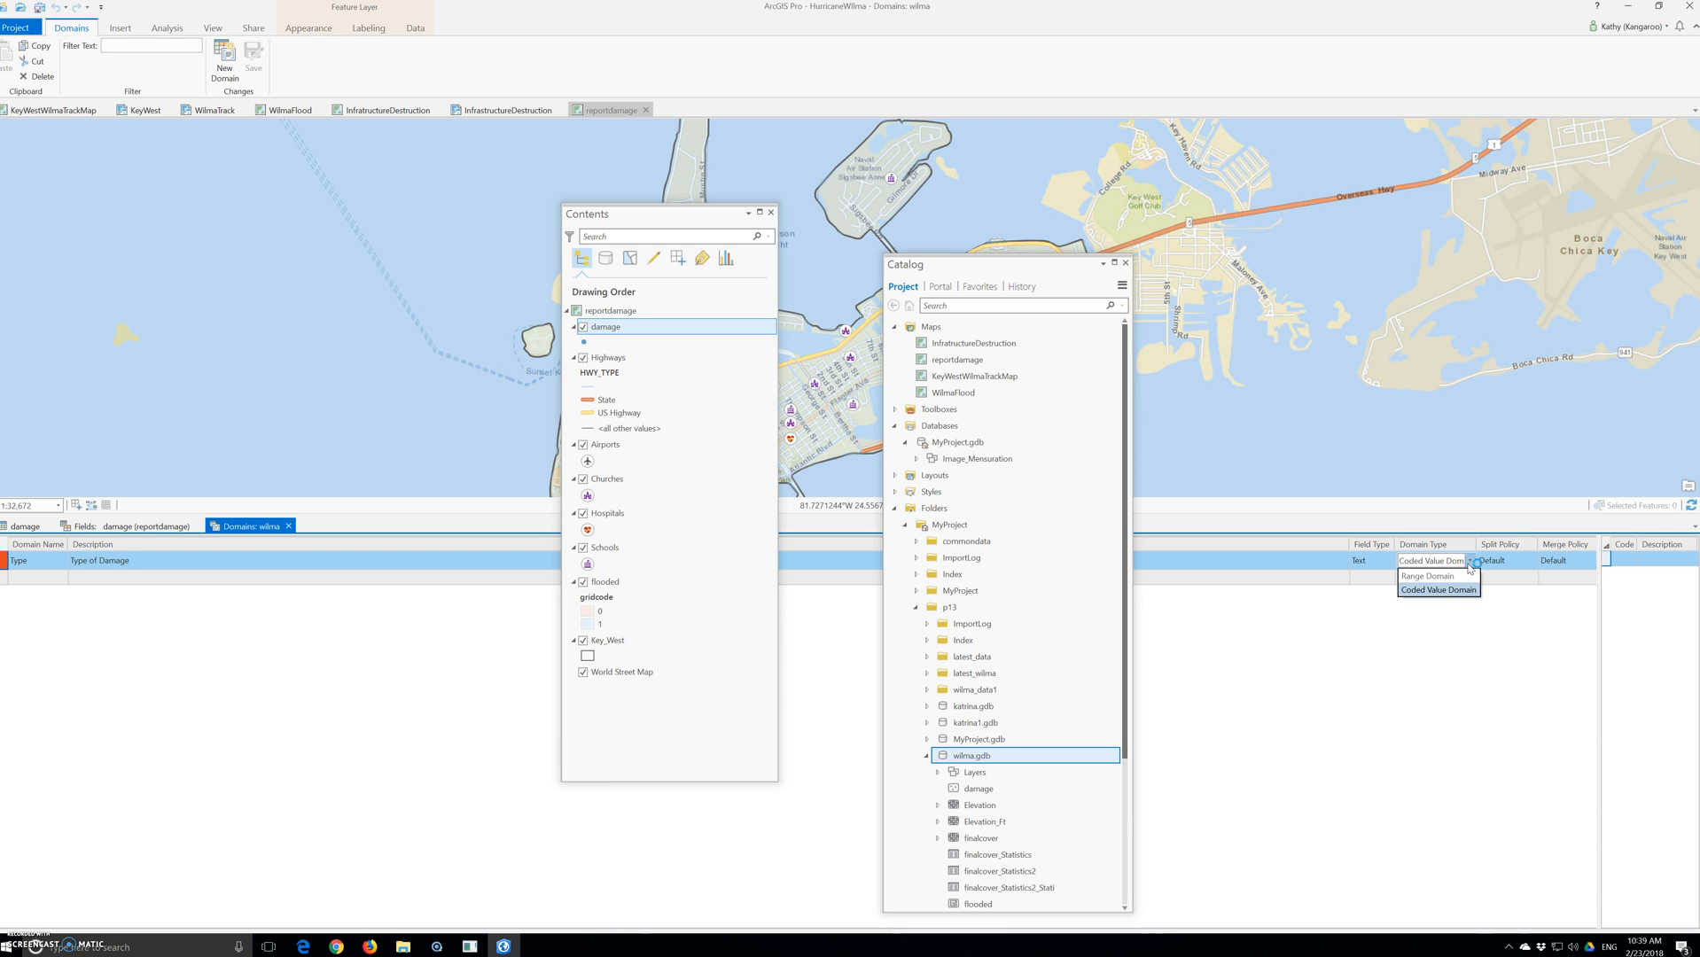
{"action": "left_click", "coordinate": [1617, 561]}
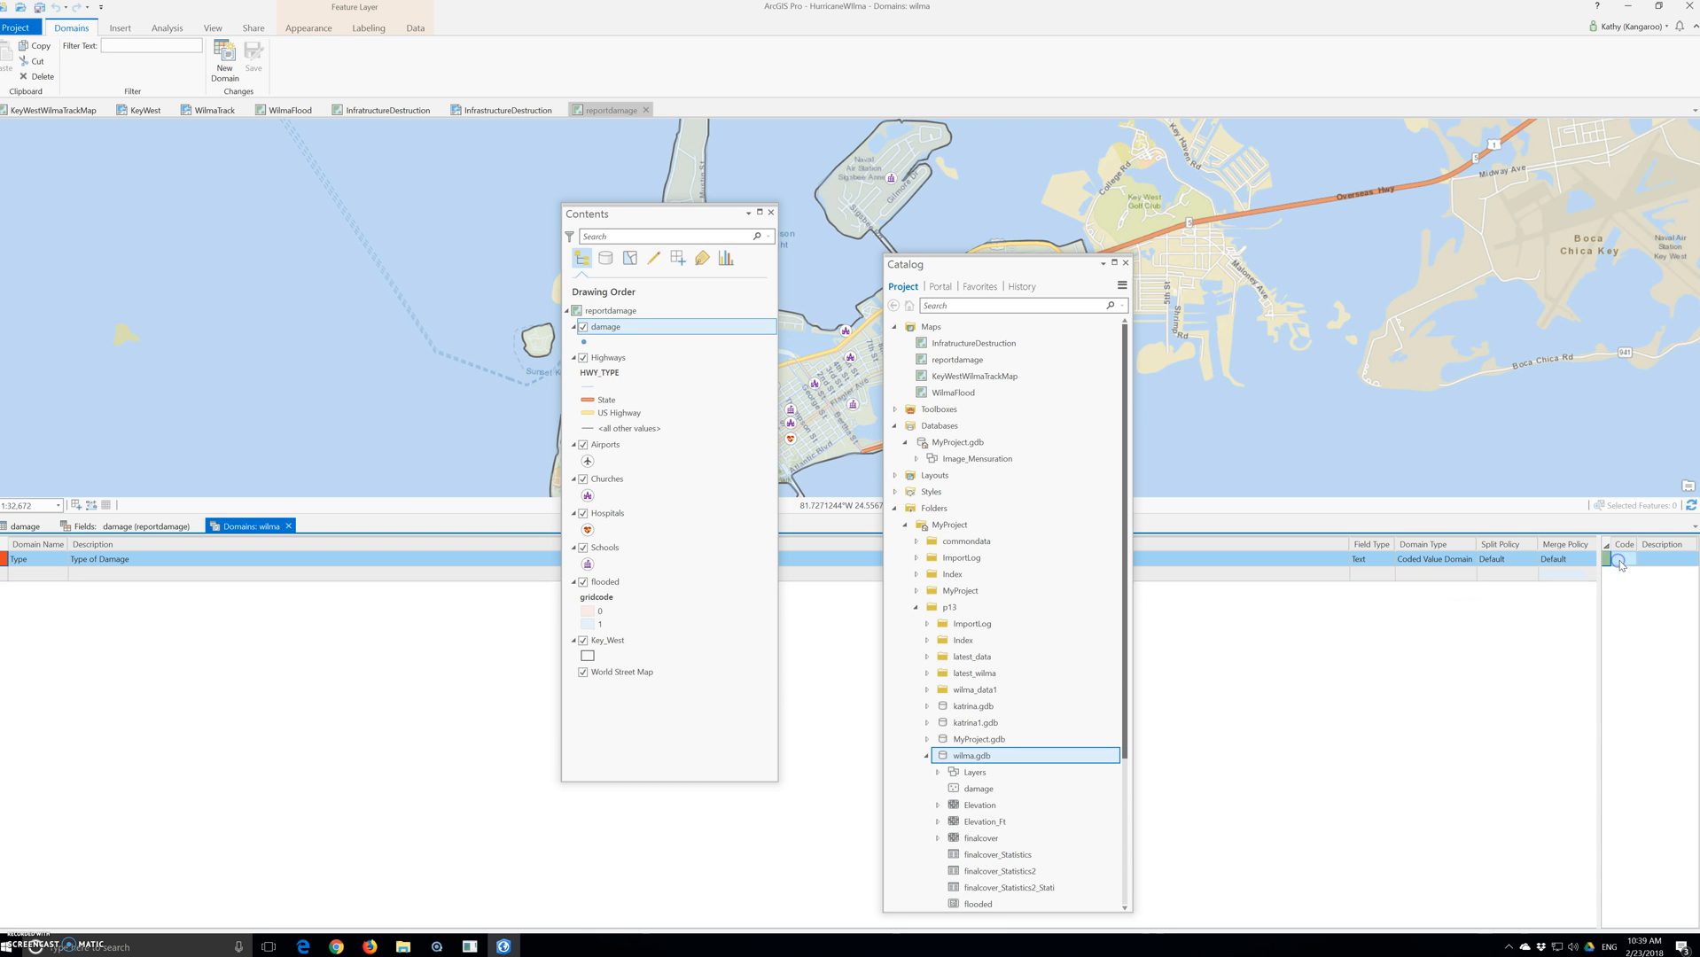
{"action": "type", "text": "1"}
{"action": "left_click", "coordinate": [1607, 587]}
{"action": "left_click", "coordinate": [1591, 621]}
{"action": "left_click", "coordinate": [1588, 627]}
{"action": "left_click", "coordinate": [1605, 624]}
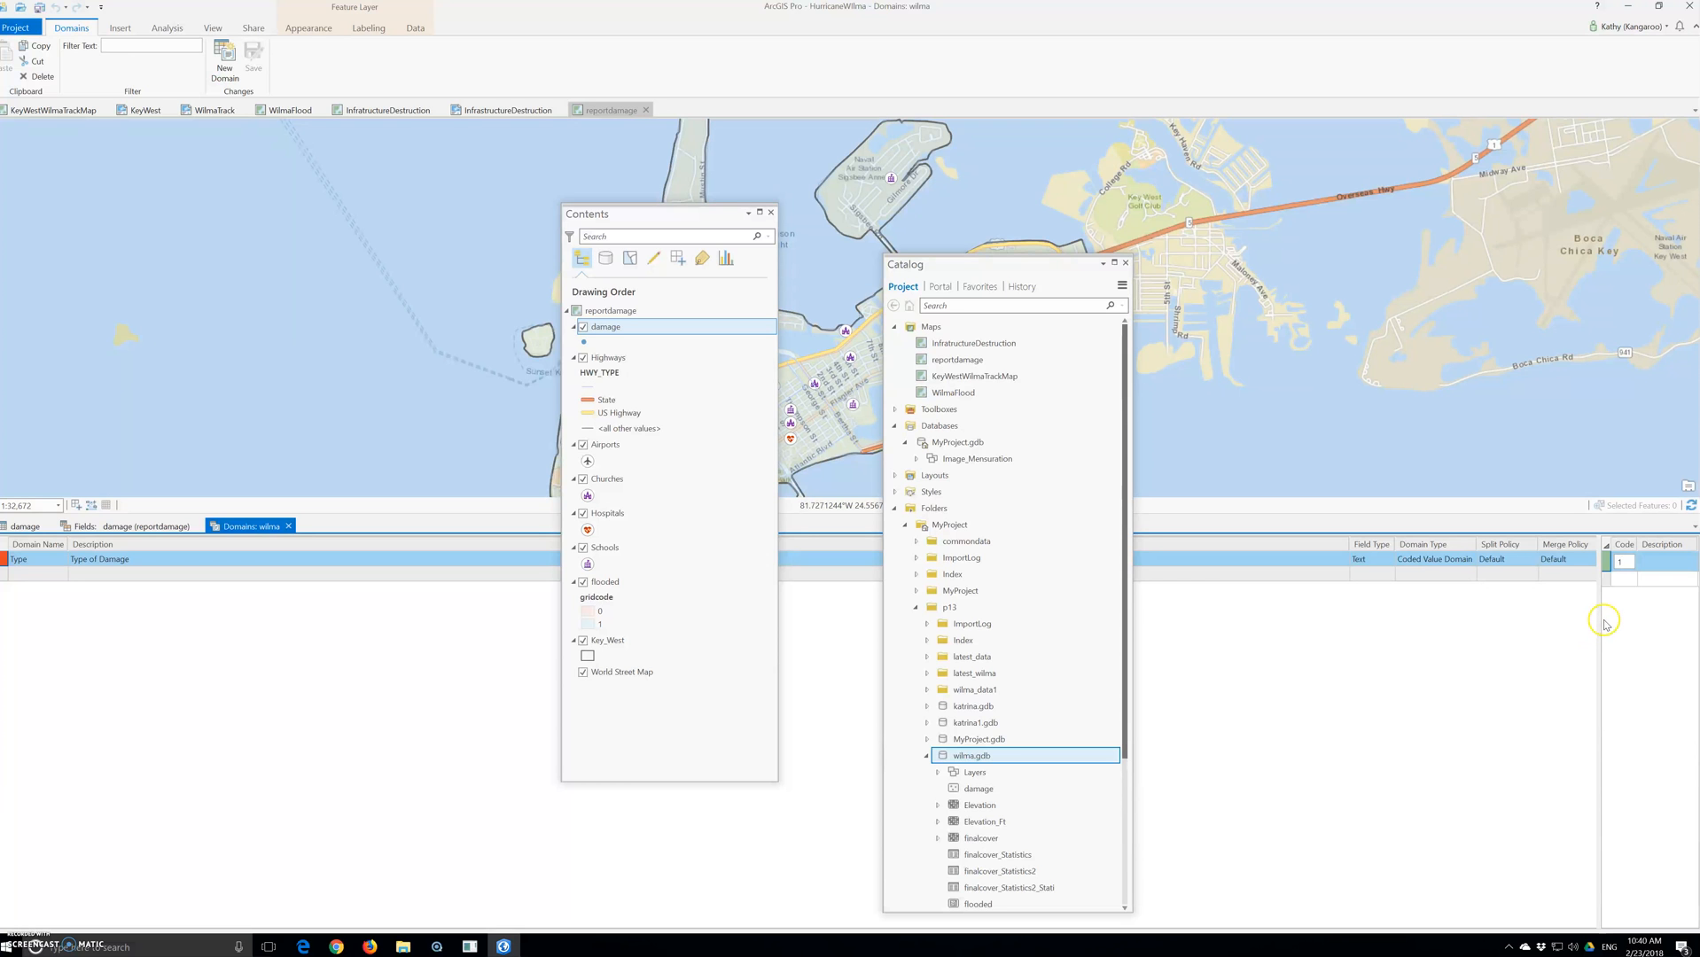
{"action": "left_click", "coordinate": [1663, 561]}
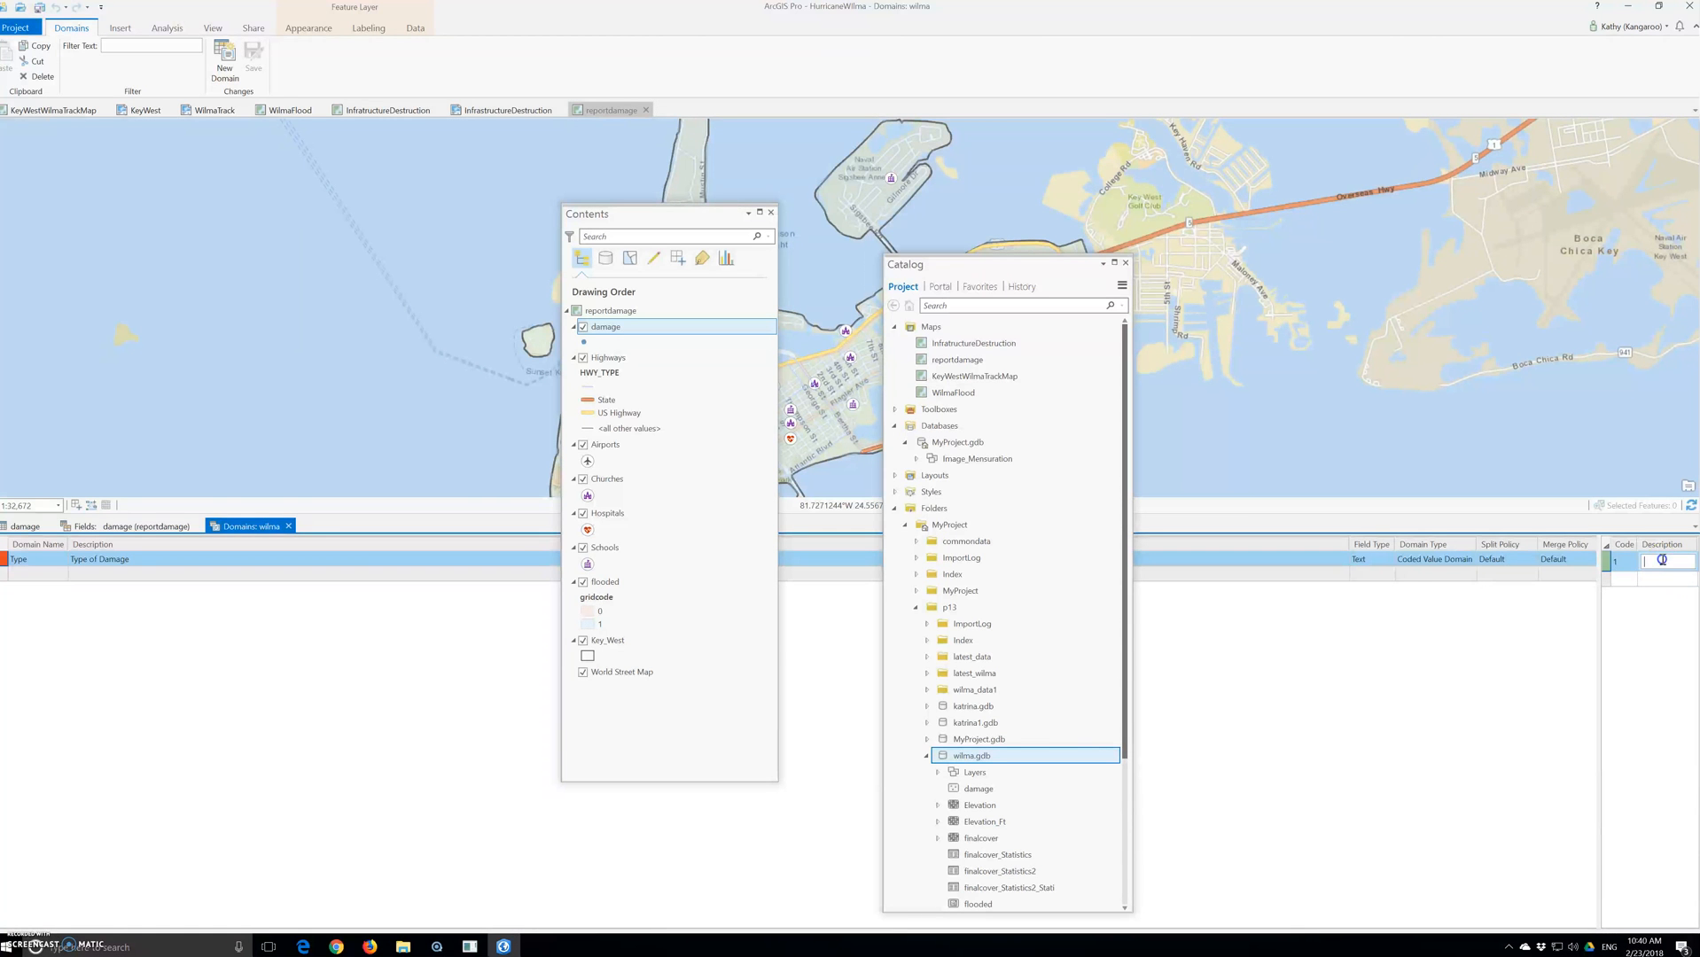
{"action": "type", "text": "Electrical wires"}
Add code 2 described as trees down and code 3 described as power outrage to the Type domain
{"action": "left_click", "coordinate": [1646, 577]}
{"action": "left_click", "coordinate": [1629, 575]}
{"action": "left_click", "coordinate": [1673, 576]}
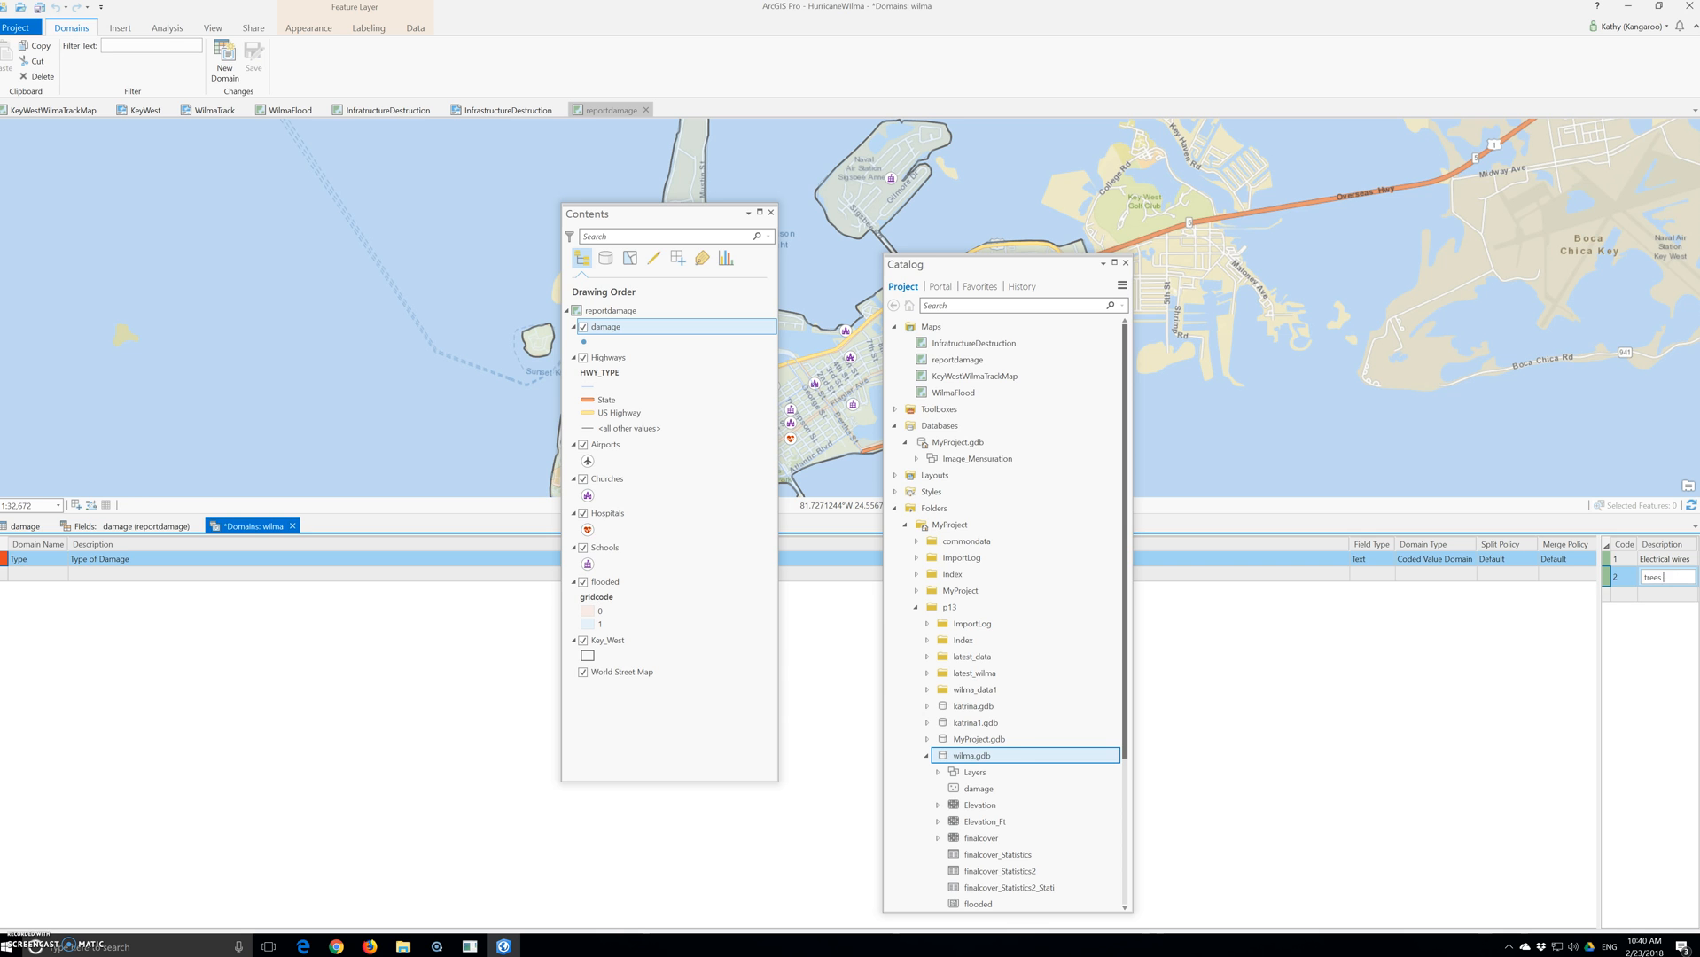
{"action": "left_click", "coordinate": [1623, 592]}
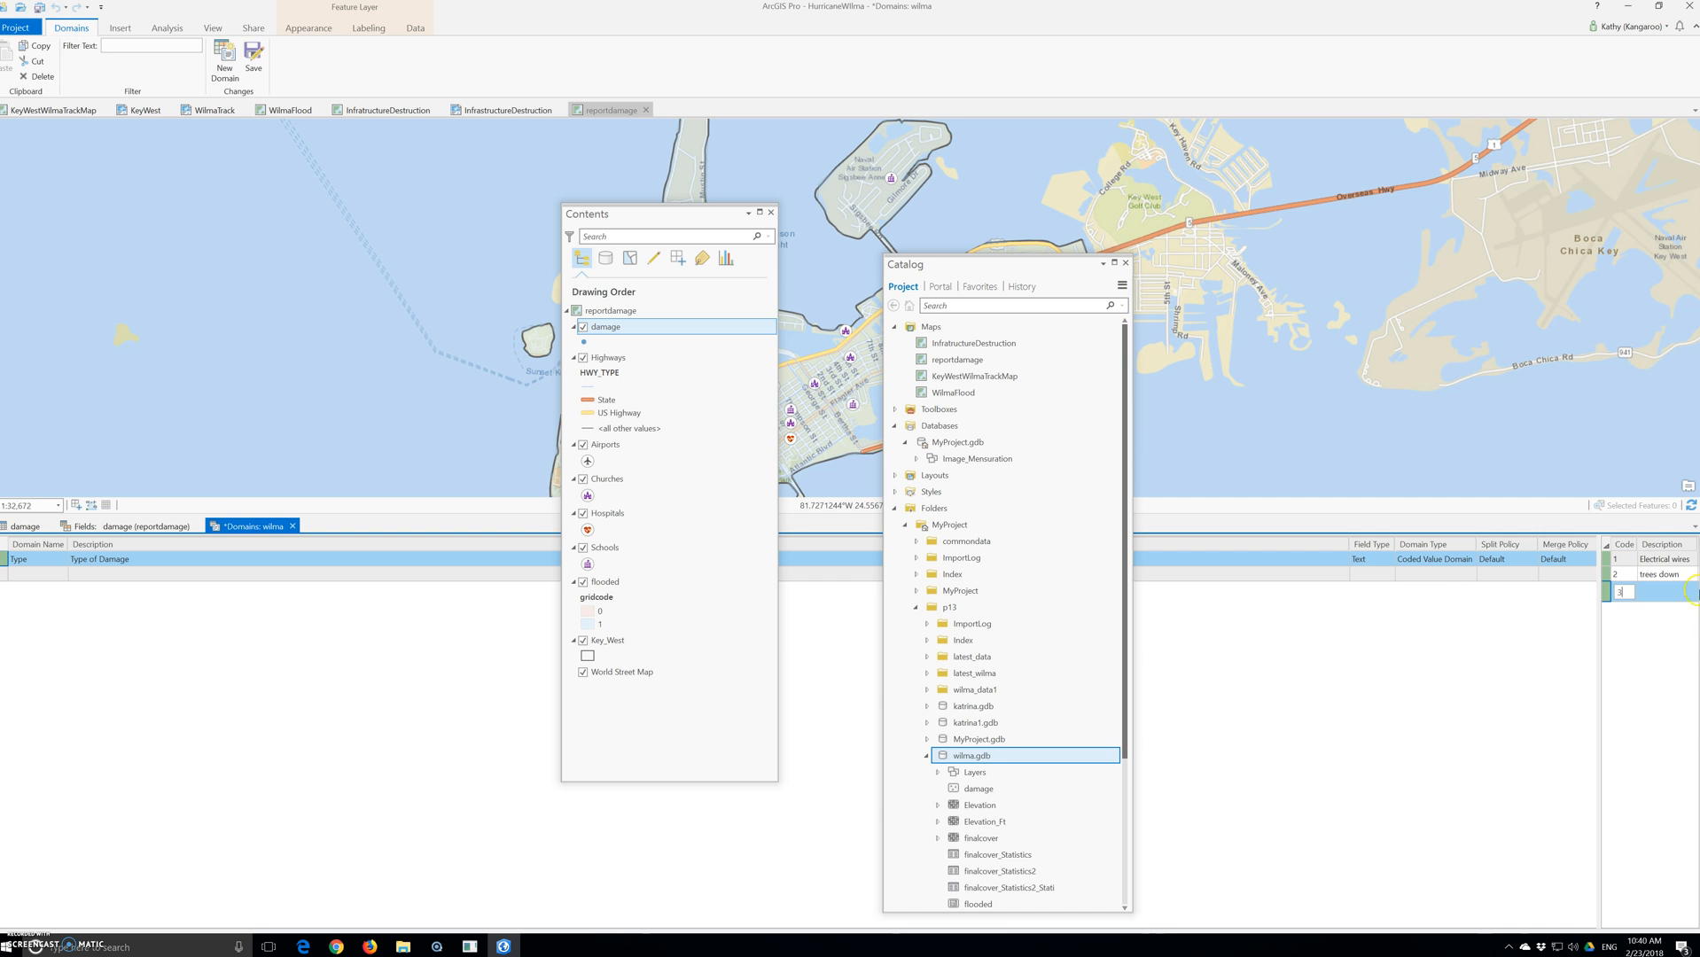
{"action": "left_click", "coordinate": [1660, 591]}
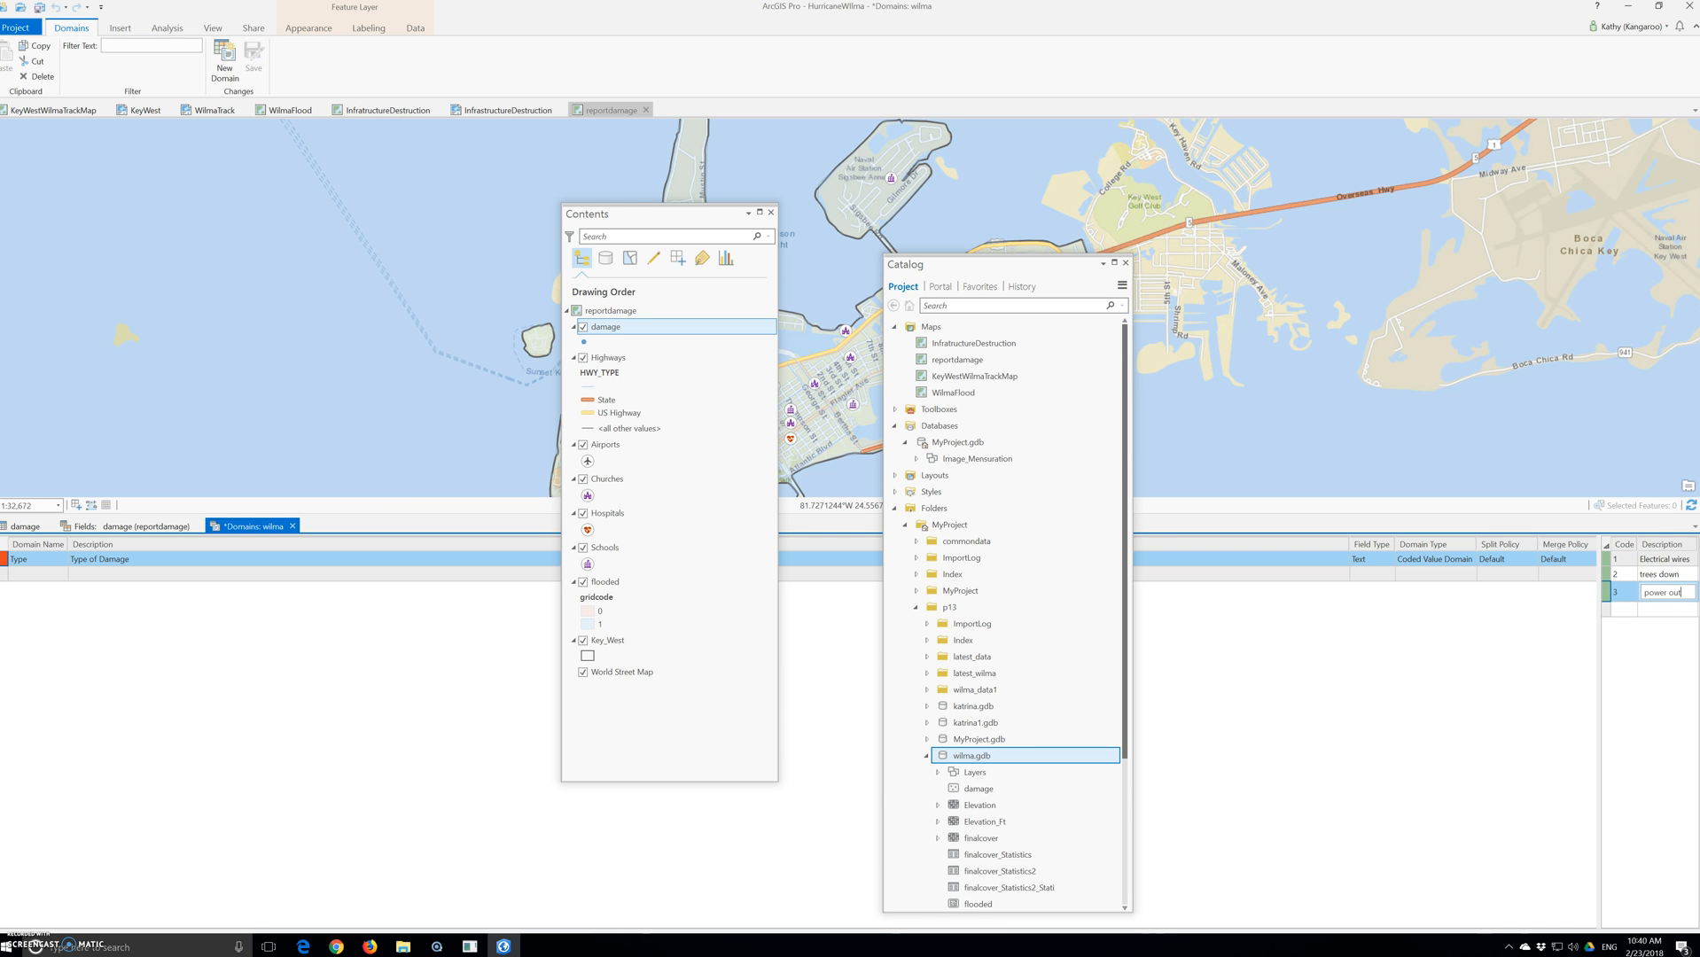
Widen the coded value list and add code 4 with the description Phone outrage
{"action": "left_click", "coordinate": [1625, 613]}
{"action": "left_click_drag", "start_coordinate": [1599, 618], "coordinate": [1376, 618]}
{"action": "left_click", "coordinate": [1397, 605]}
{"action": "type", "text": "4"}
{"action": "key", "text": "Tab"}
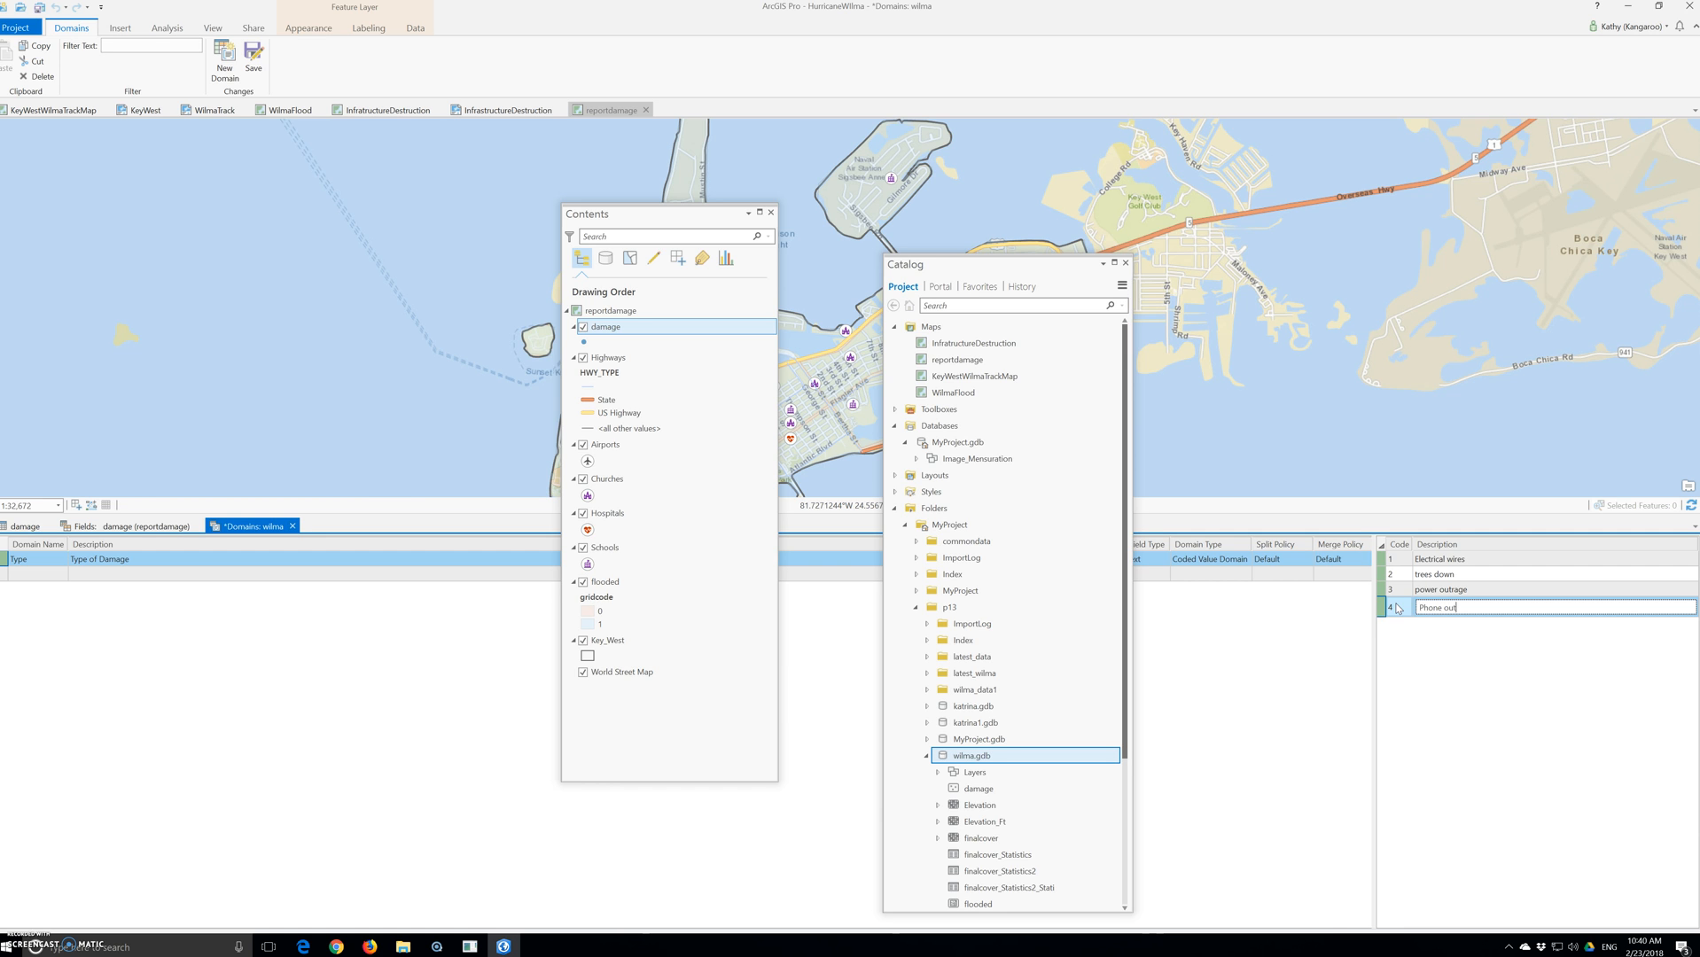
Add code 5 with the description Road blocked and try to save the Type domain
{"action": "left_click", "coordinate": [1393, 636]}
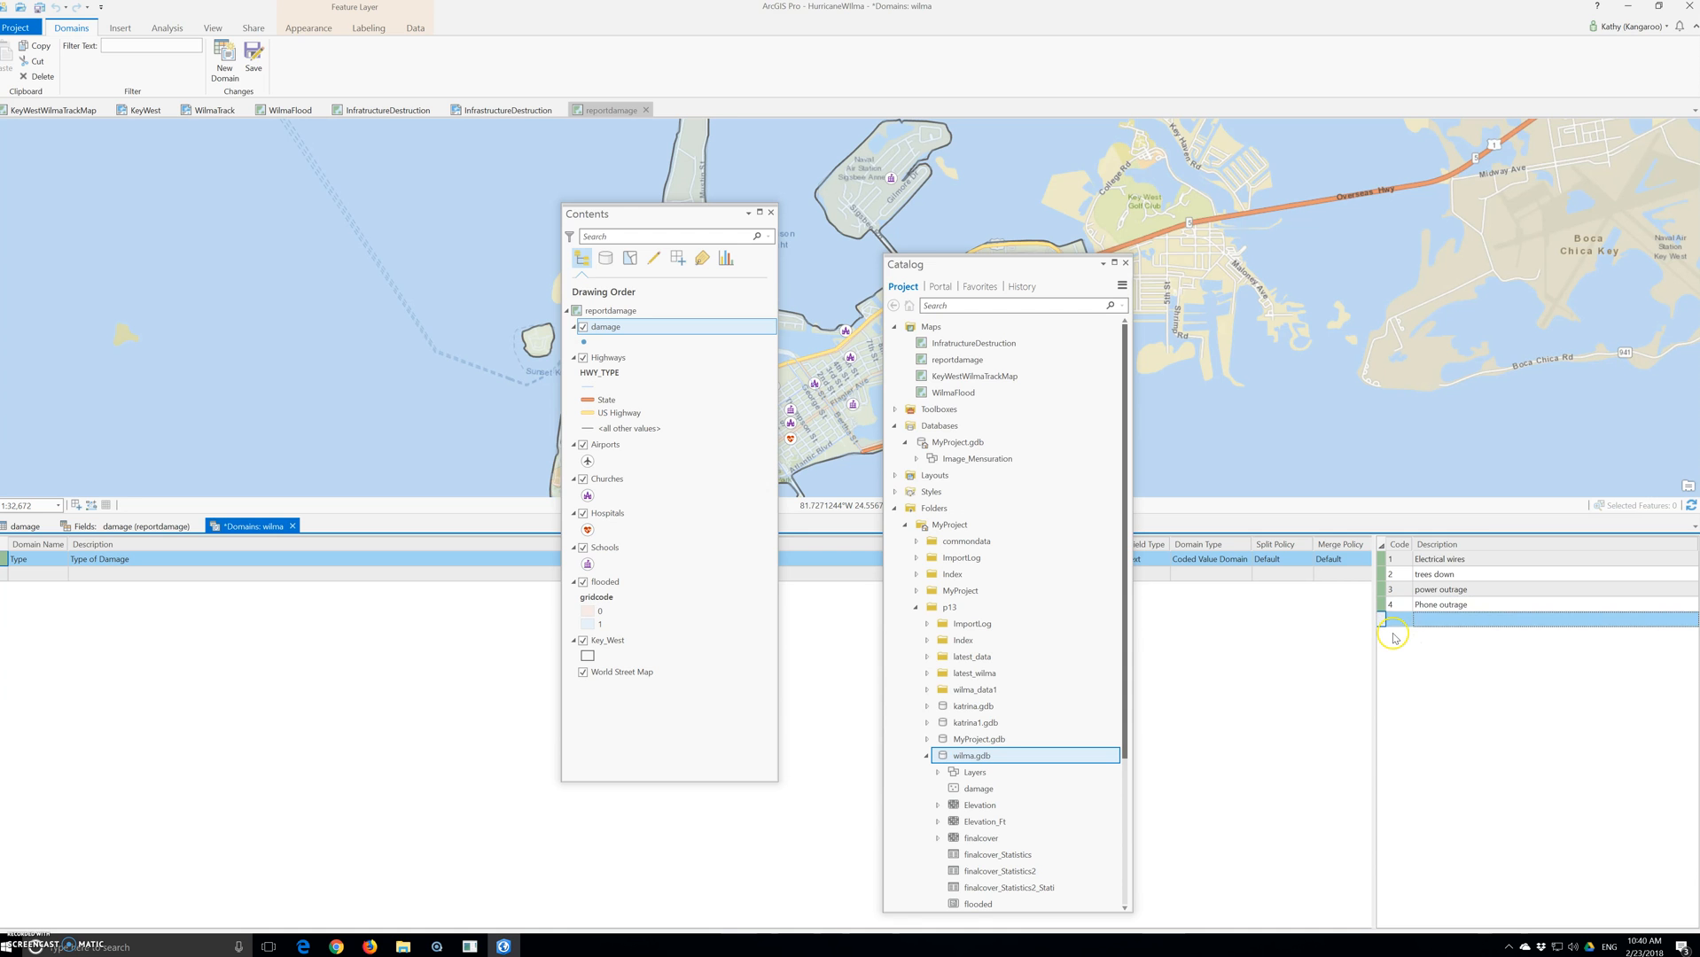
{"action": "left_click", "coordinate": [1392, 619]}
{"action": "type", "text": "5"}
{"action": "left_click", "coordinate": [1449, 625]}
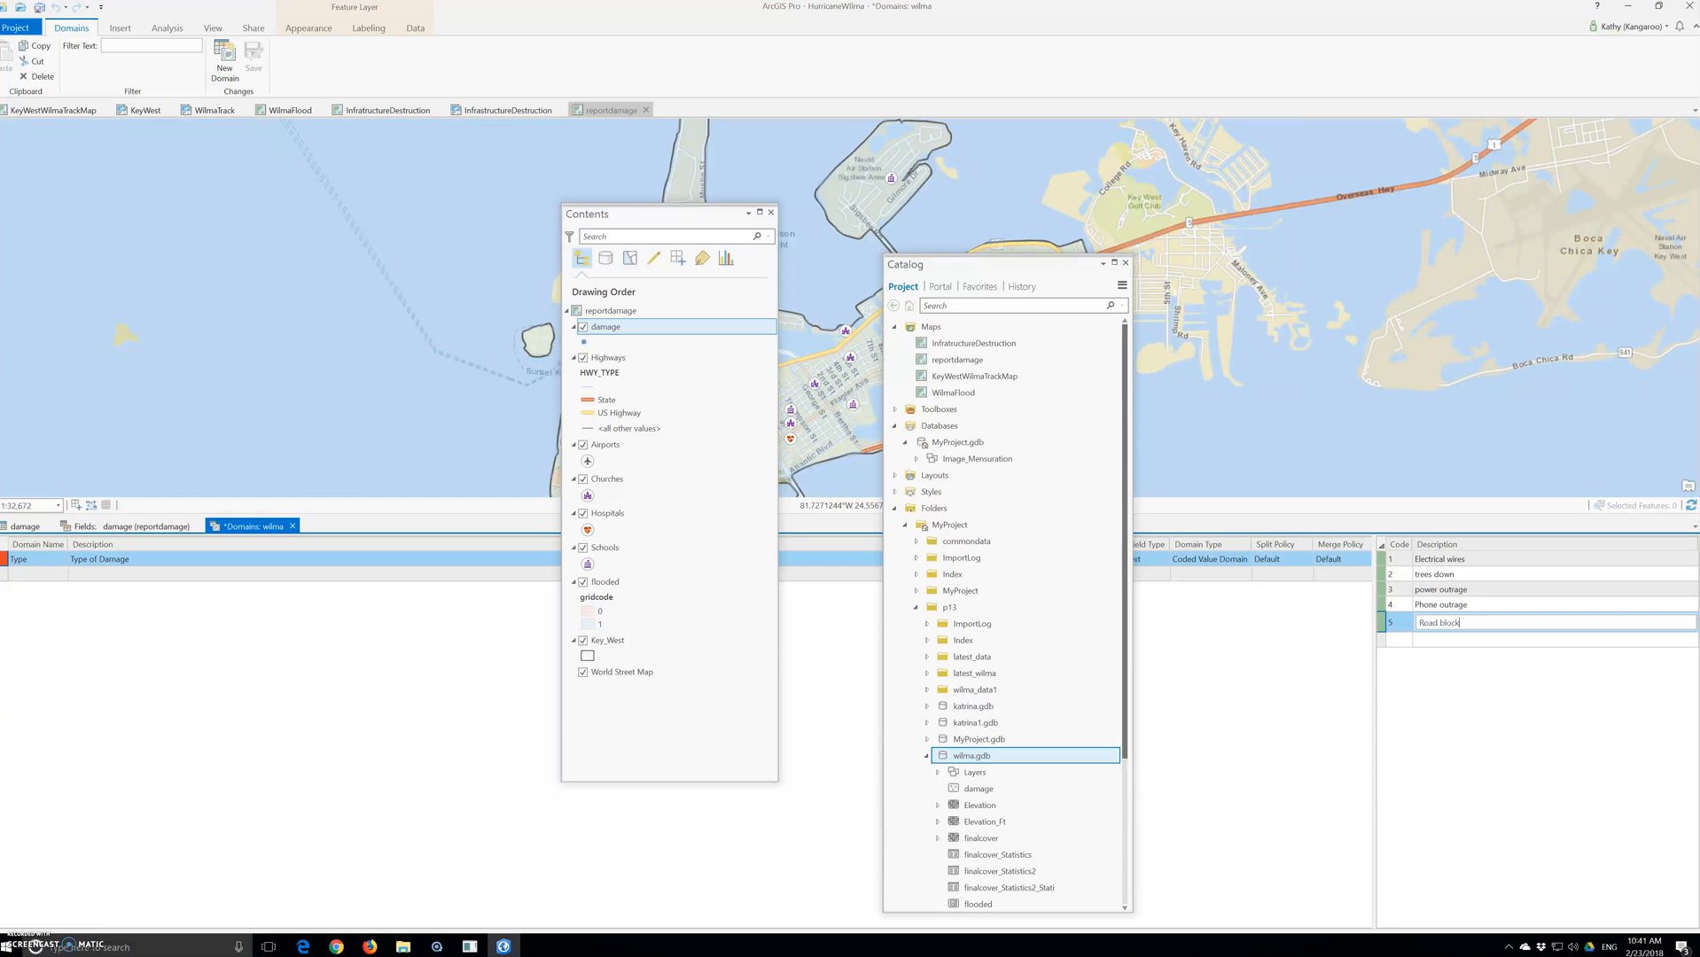
{"action": "left_click", "coordinate": [1401, 634]}
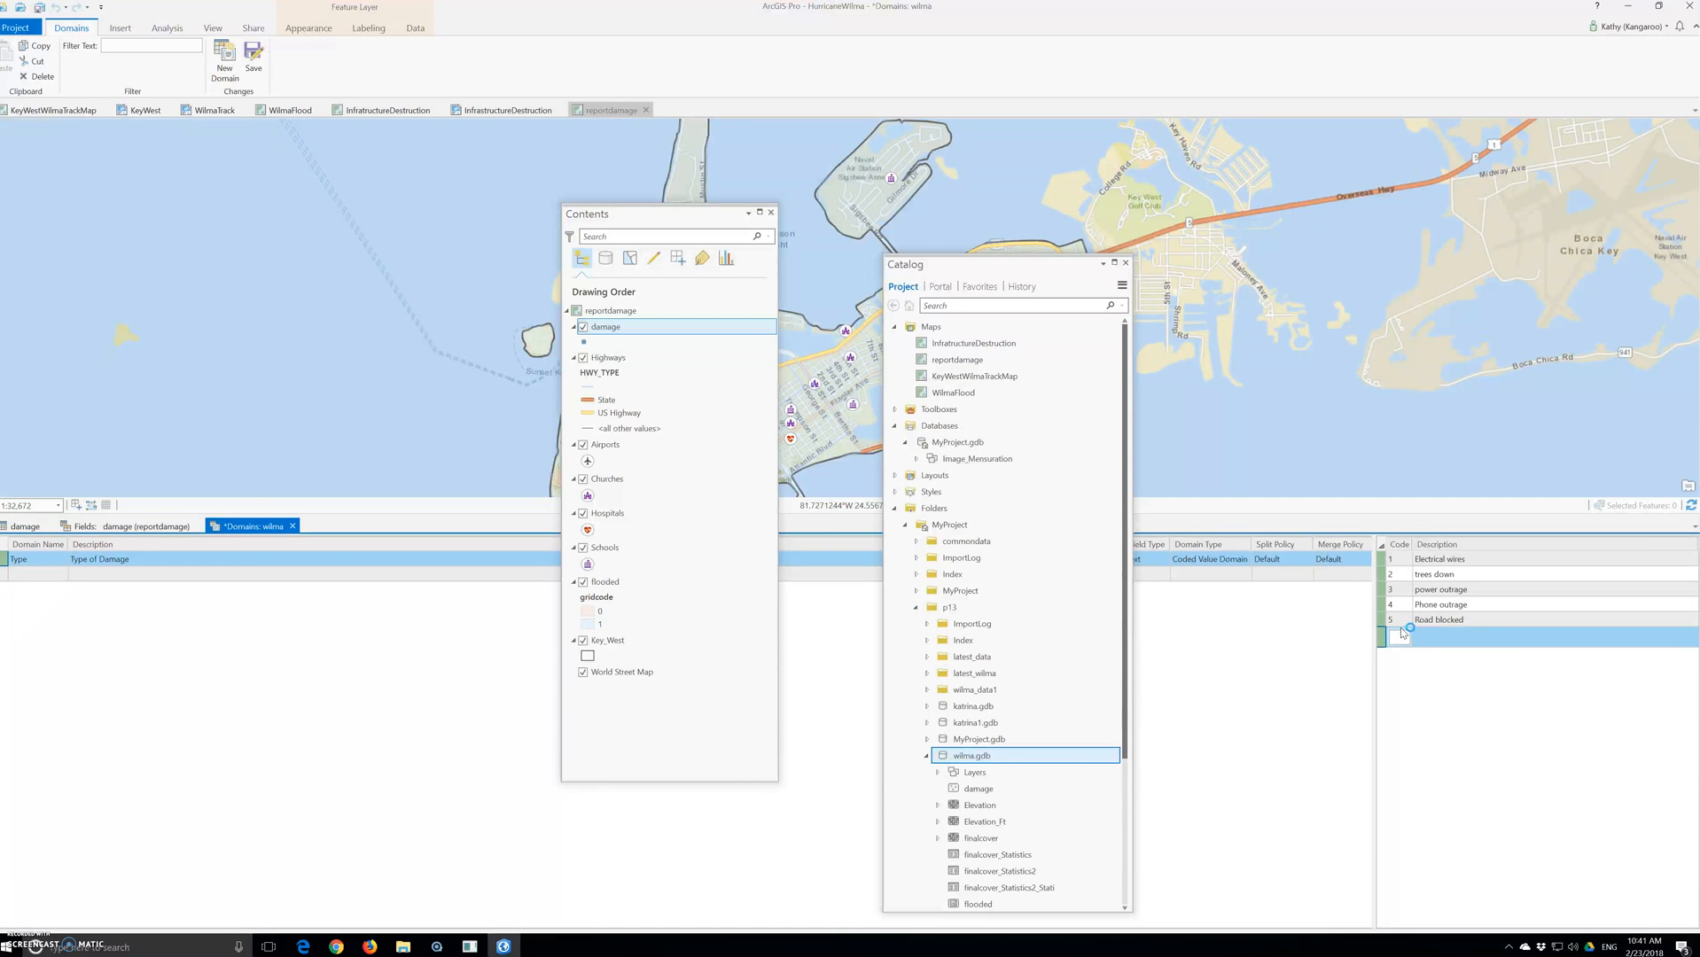
{"action": "left_click", "coordinate": [252, 71]}
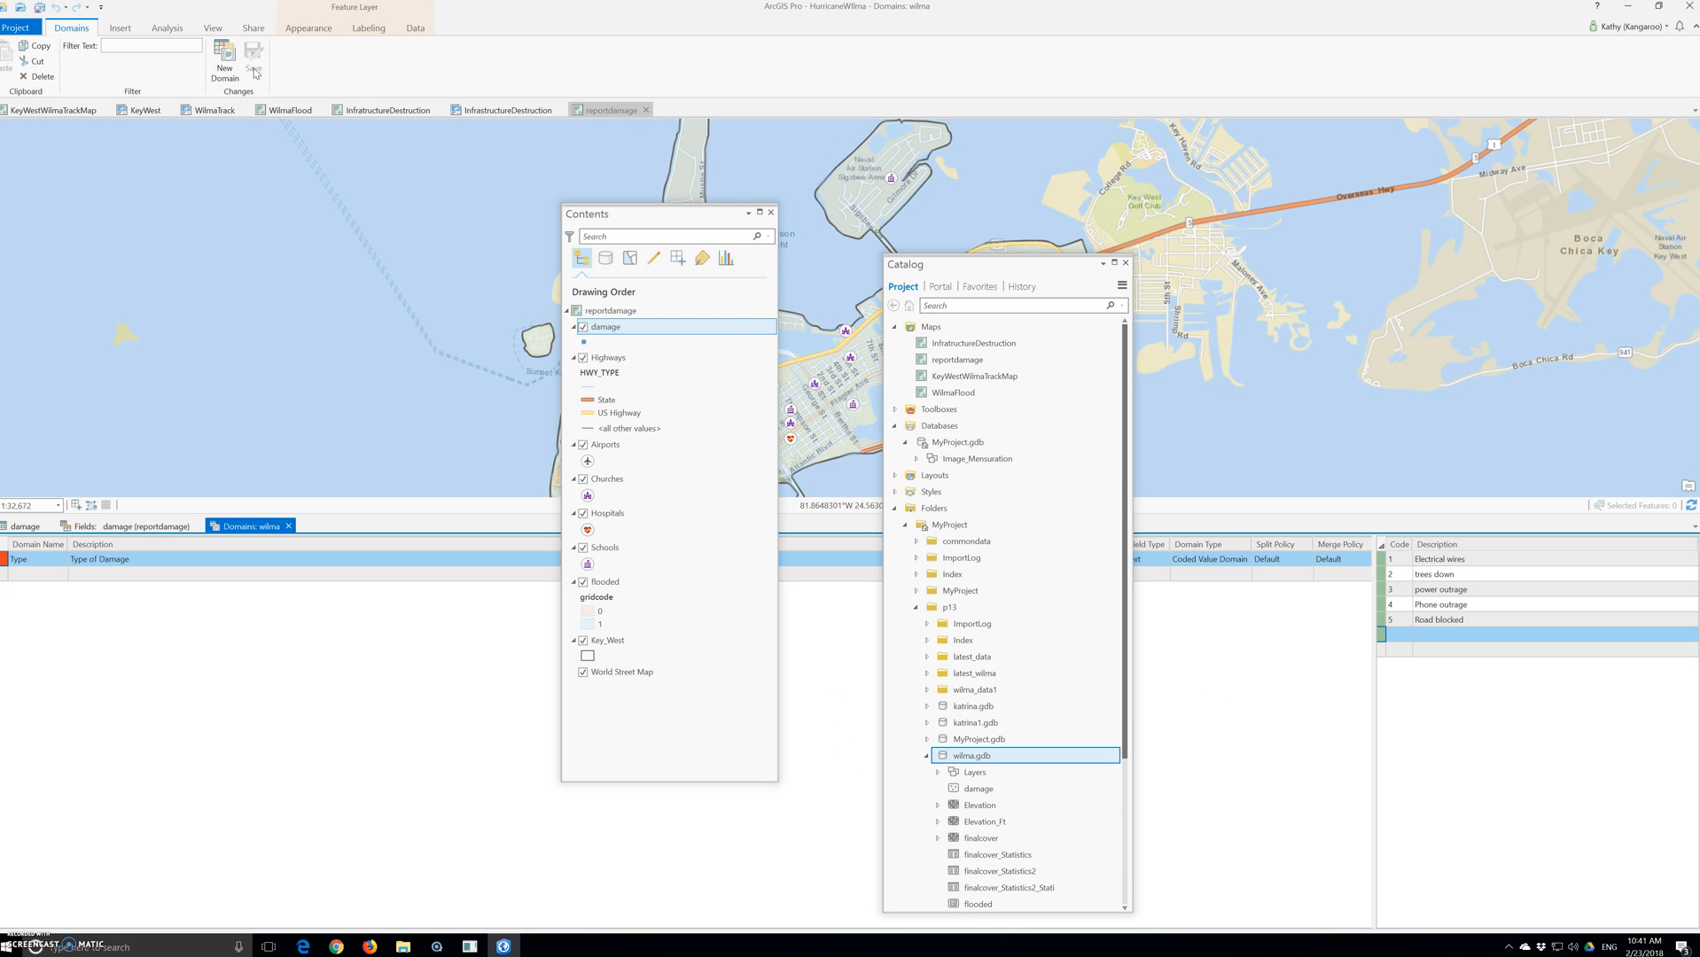
Return to the damage layer's fields view and try to assign the Type domain to the type field
{"action": "left_click", "coordinate": [961, 578]}
{"action": "left_click", "coordinate": [134, 528]}
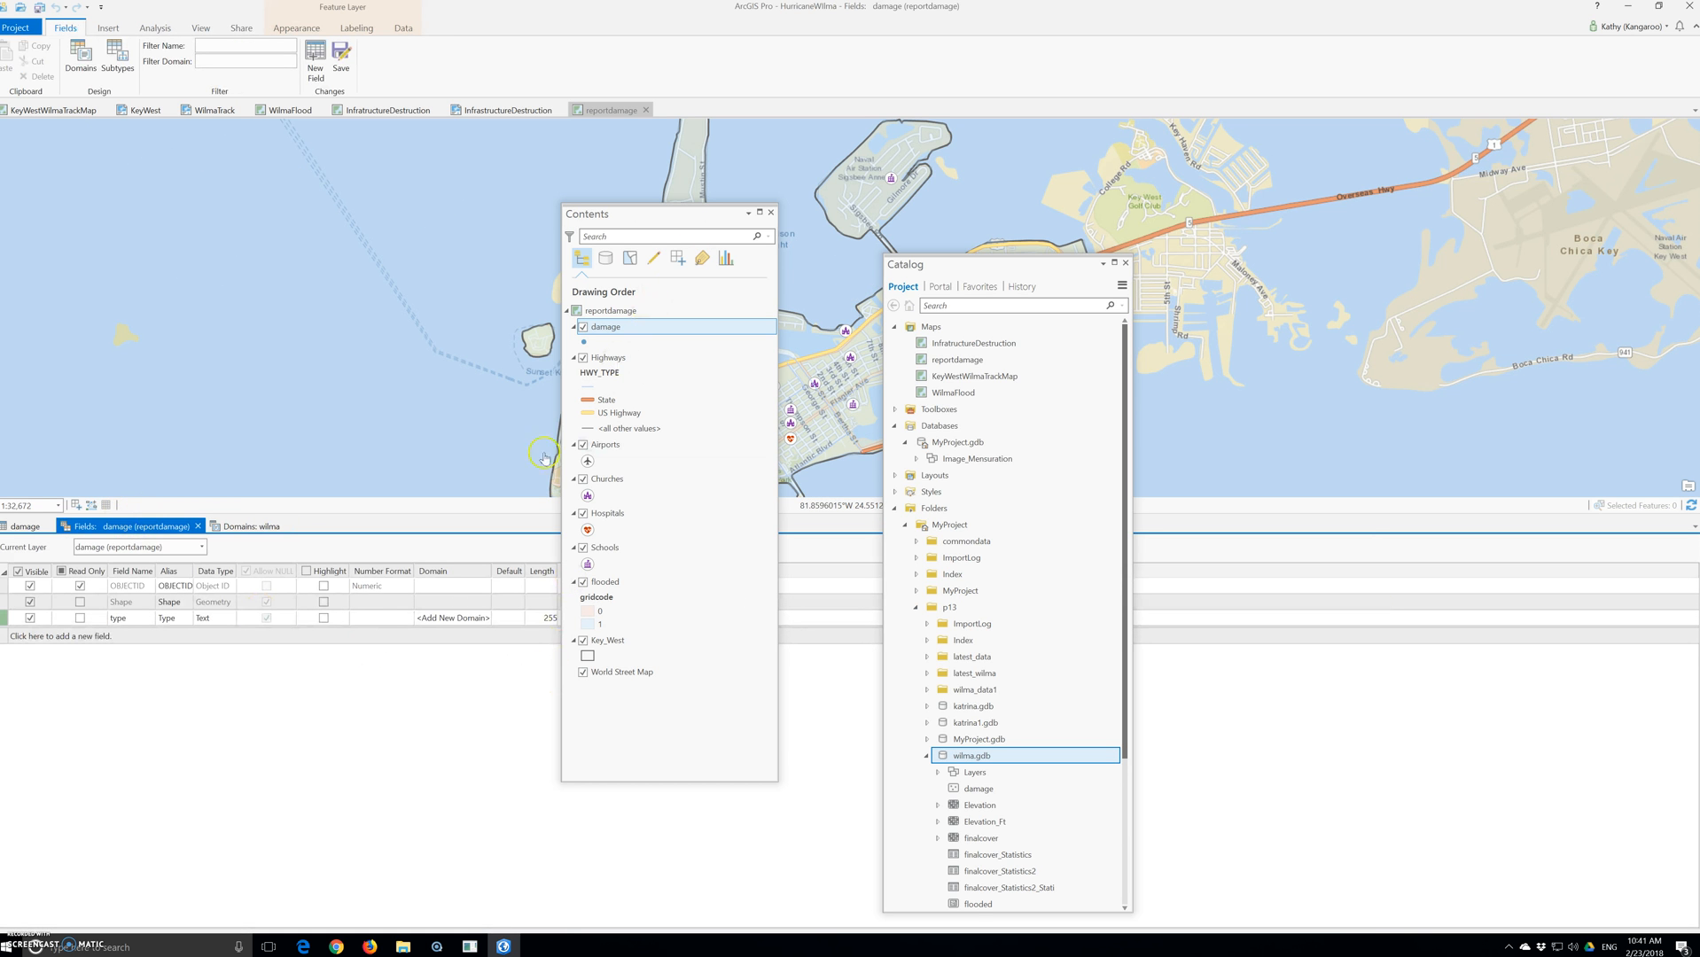
{"action": "left_click", "coordinate": [448, 618]}
{"action": "left_click", "coordinate": [457, 618]}
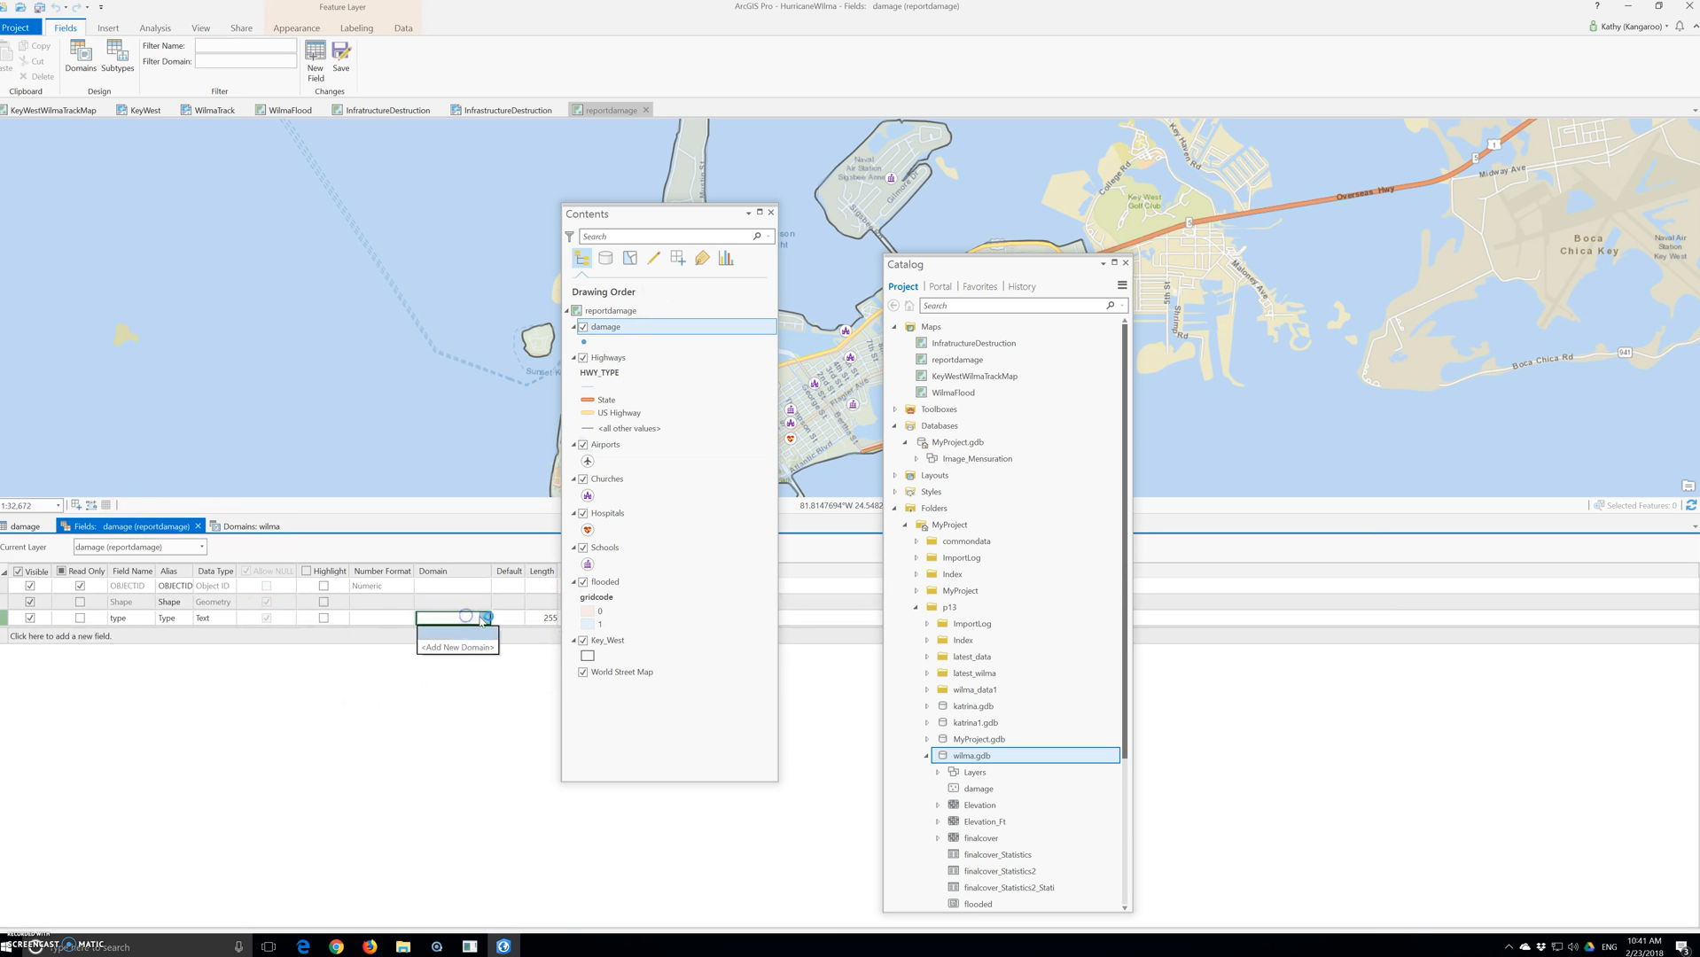
{"action": "left_click", "coordinate": [334, 651]}
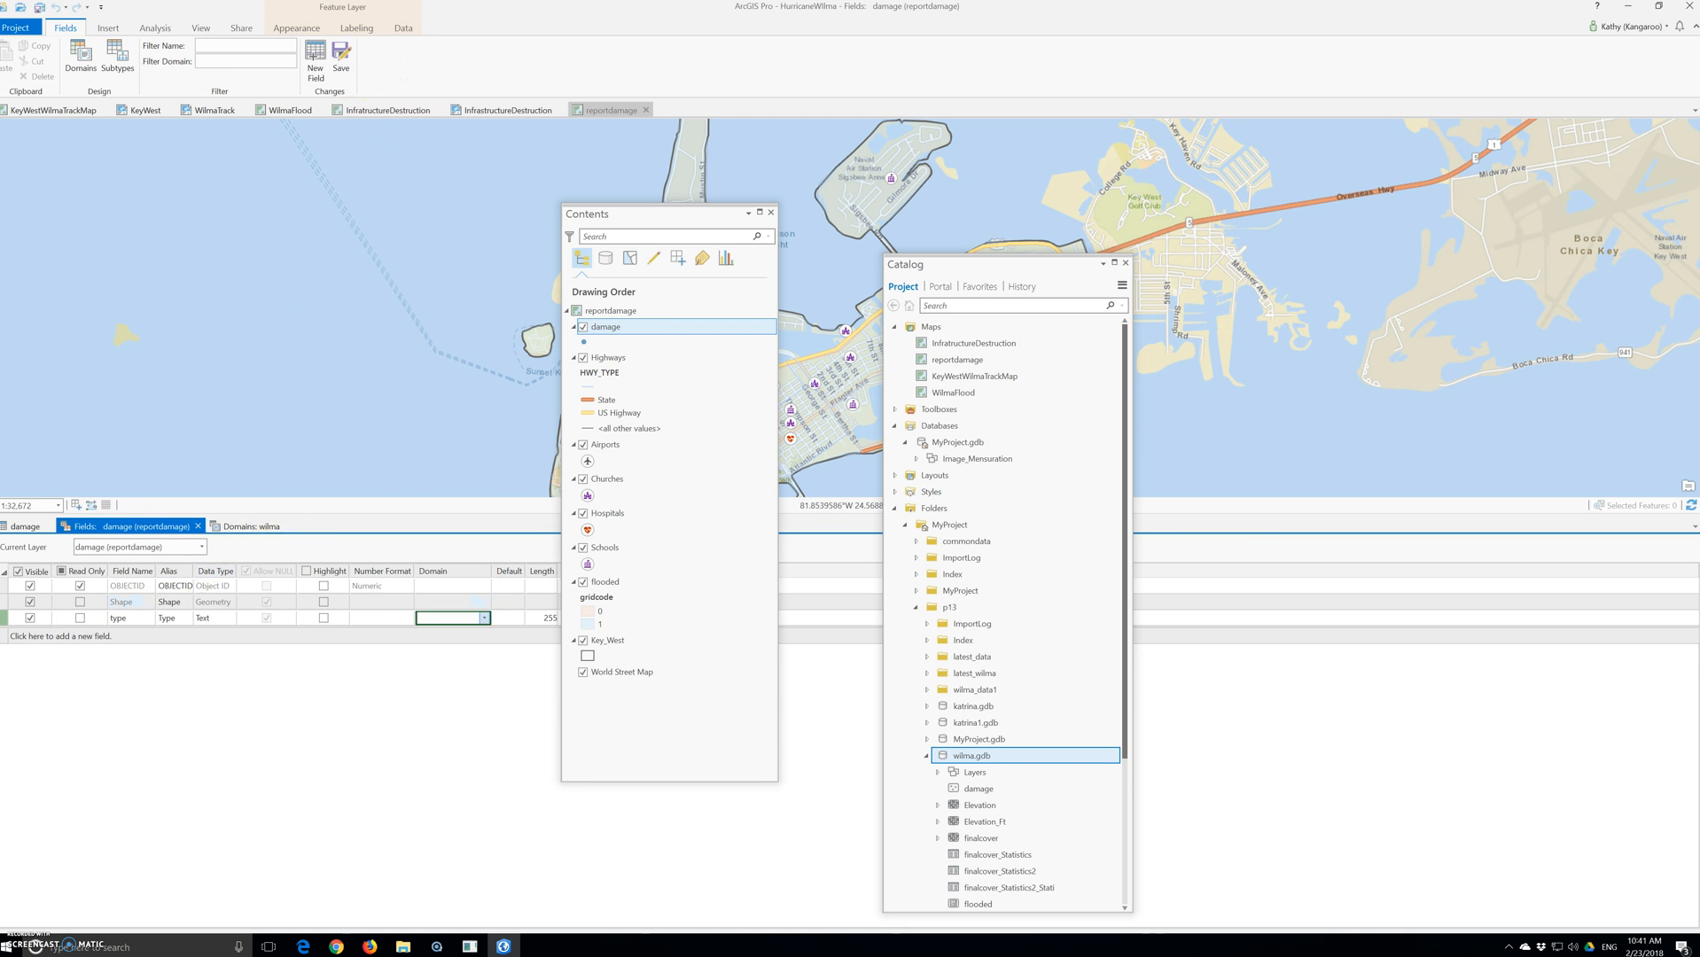
Go back to the wilma domains and remove the empty row below code 5 from the Type domain's coded values
{"action": "left_click", "coordinate": [257, 526]}
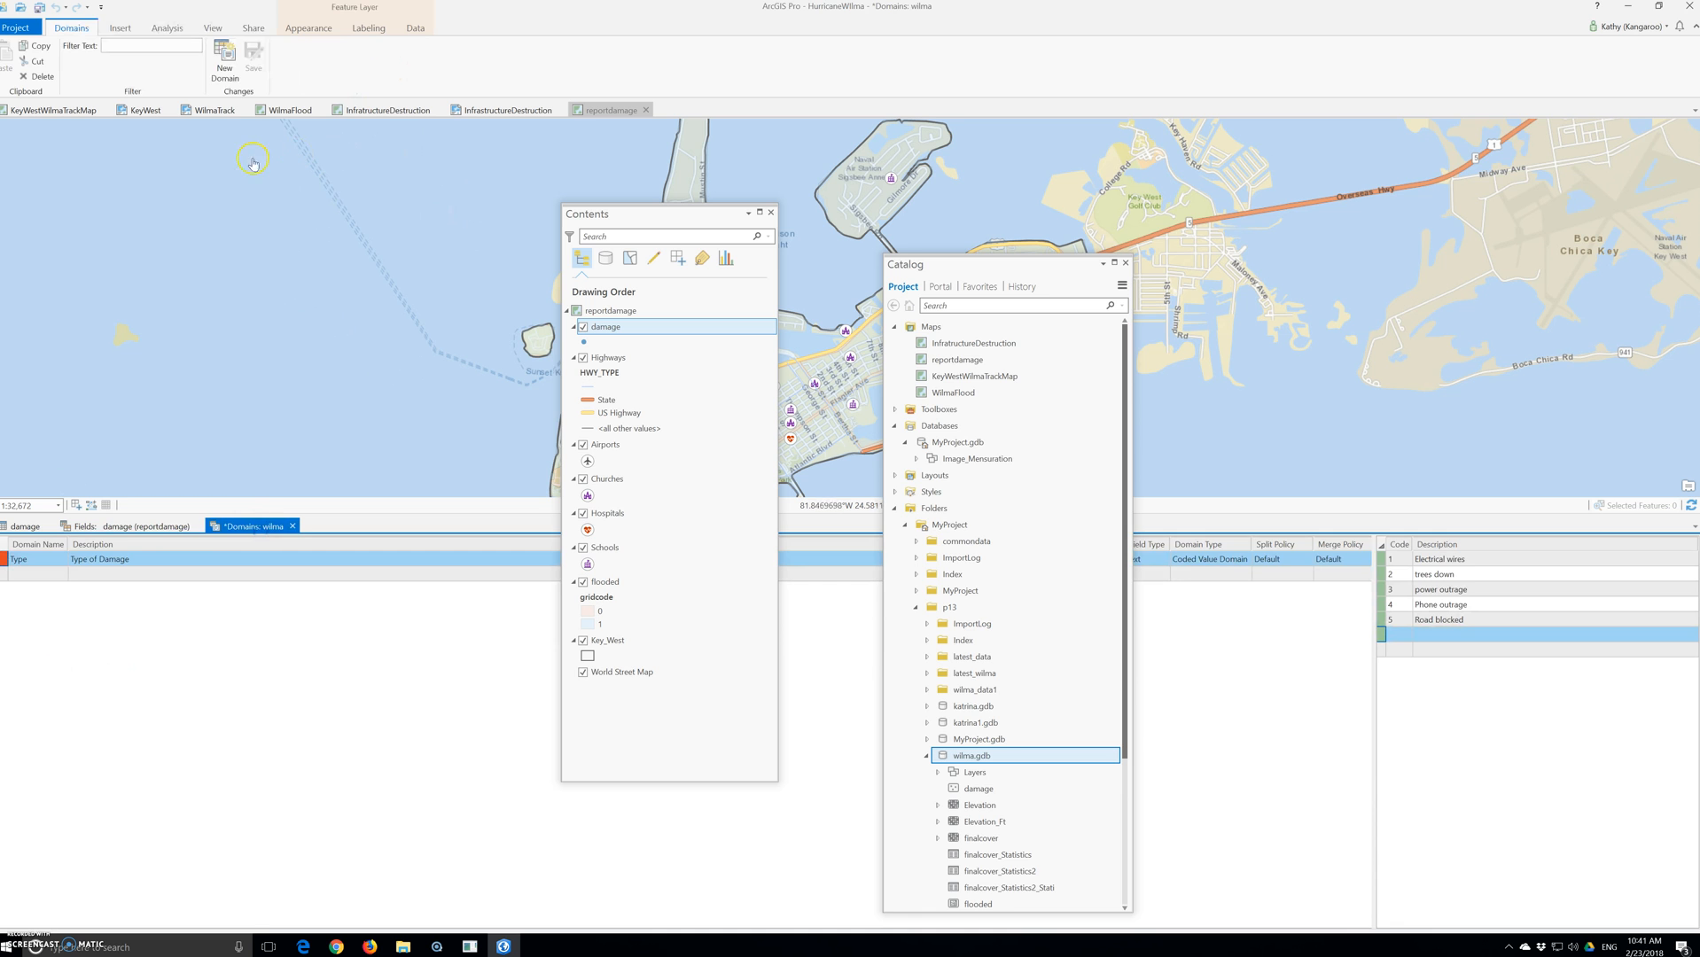
{"action": "left_click", "coordinate": [1397, 650]}
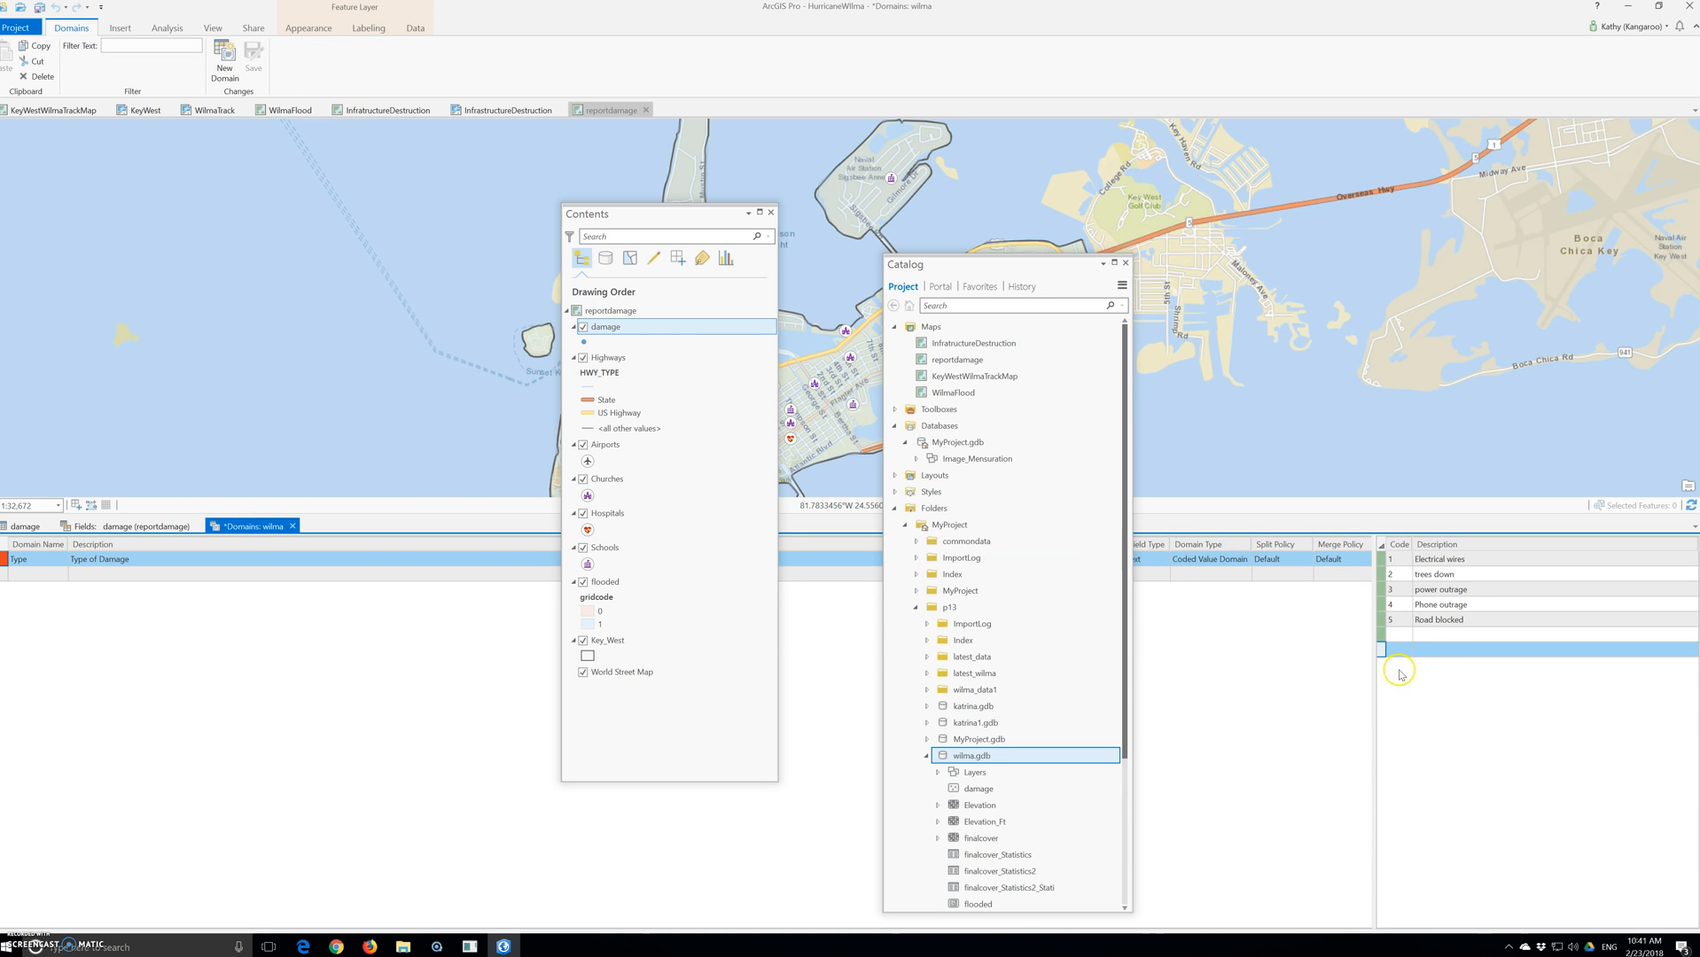
{"action": "left_click", "coordinate": [1384, 635]}
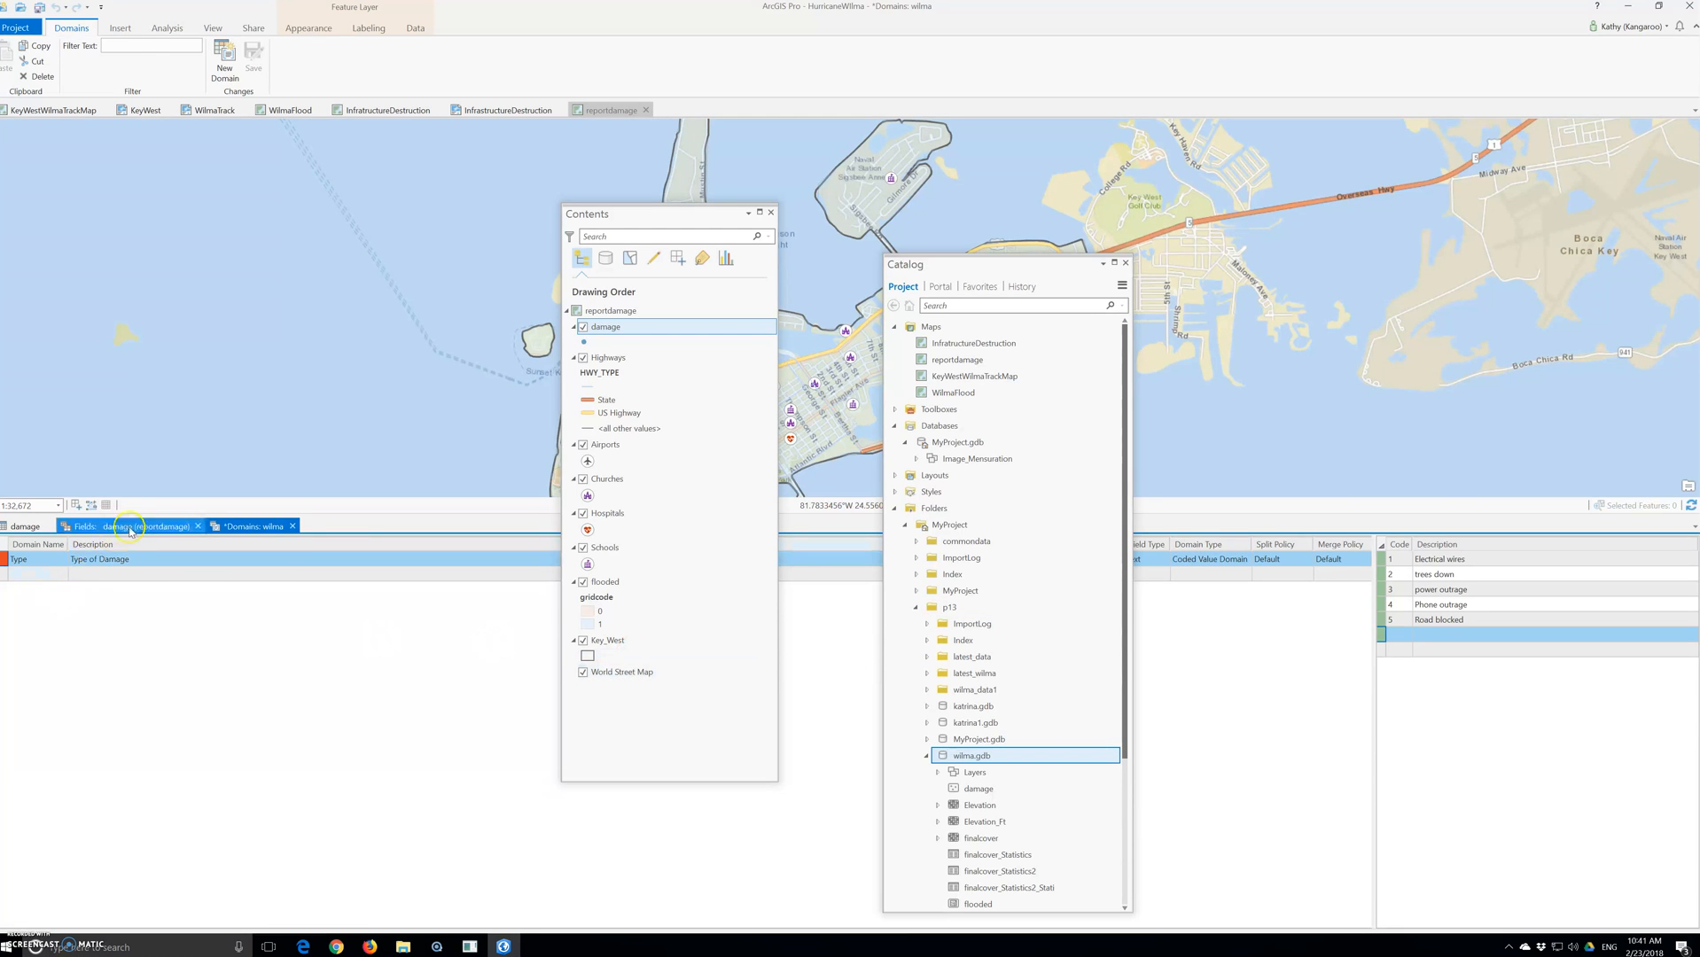
Save the damage layer's fields, and save the Type domain in the wilma domains view
{"action": "left_click", "coordinate": [188, 532]}
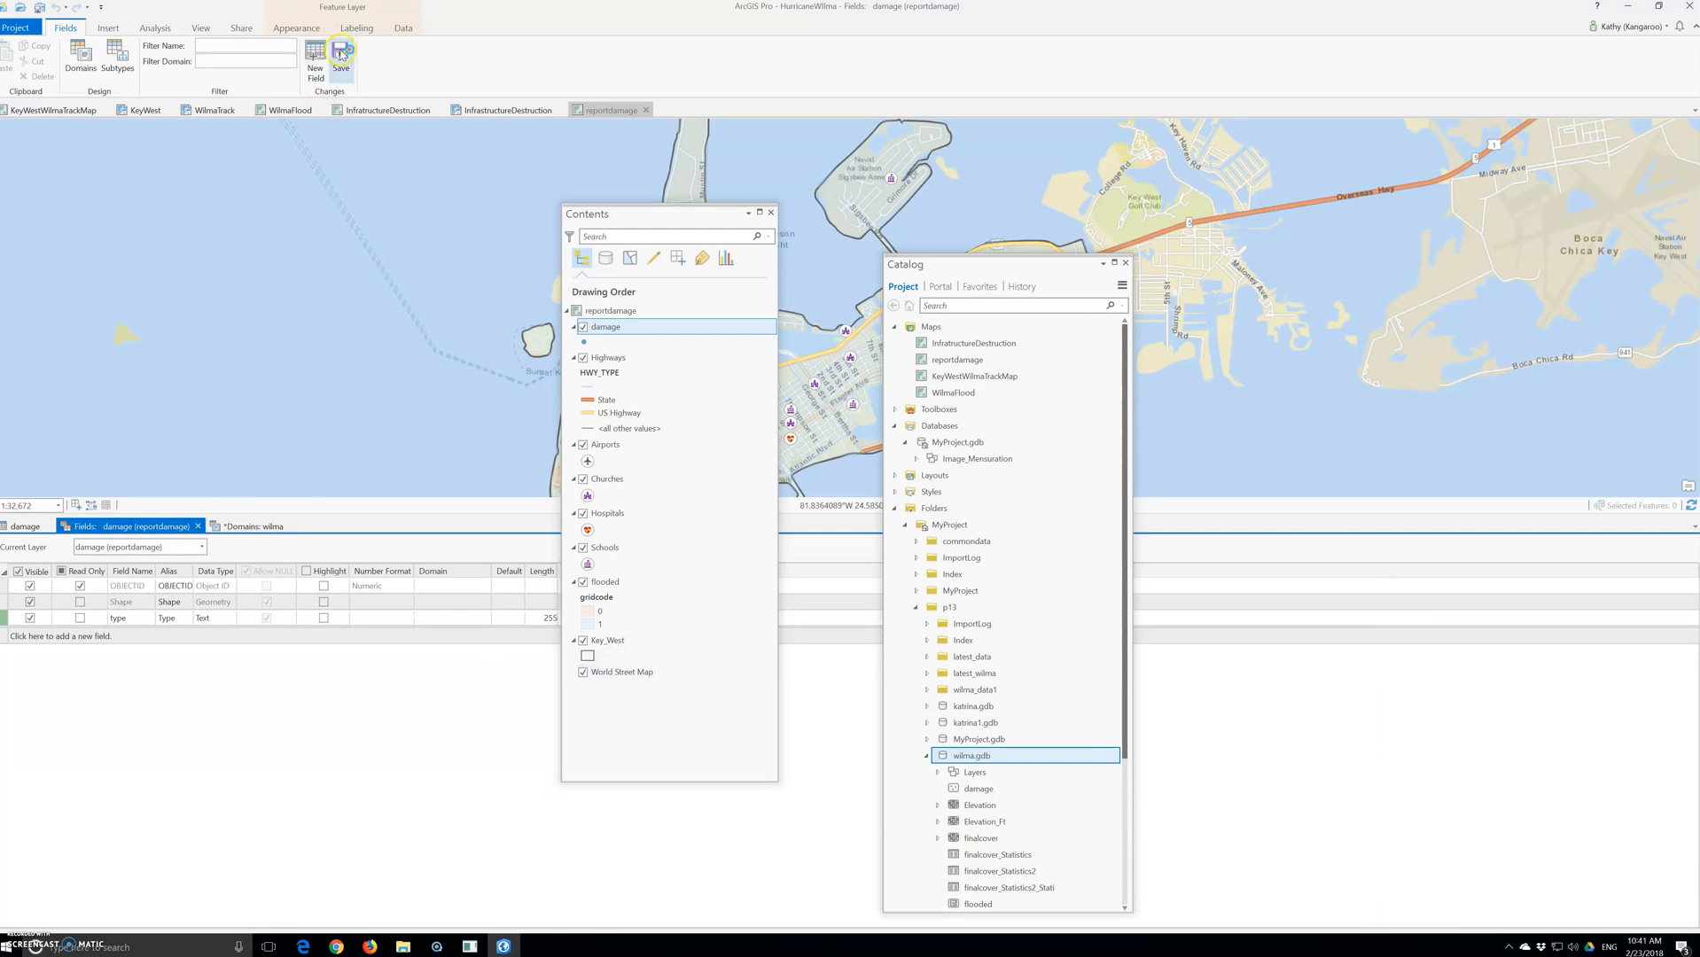
{"action": "left_click", "coordinate": [341, 55]}
{"action": "left_click", "coordinate": [254, 527]}
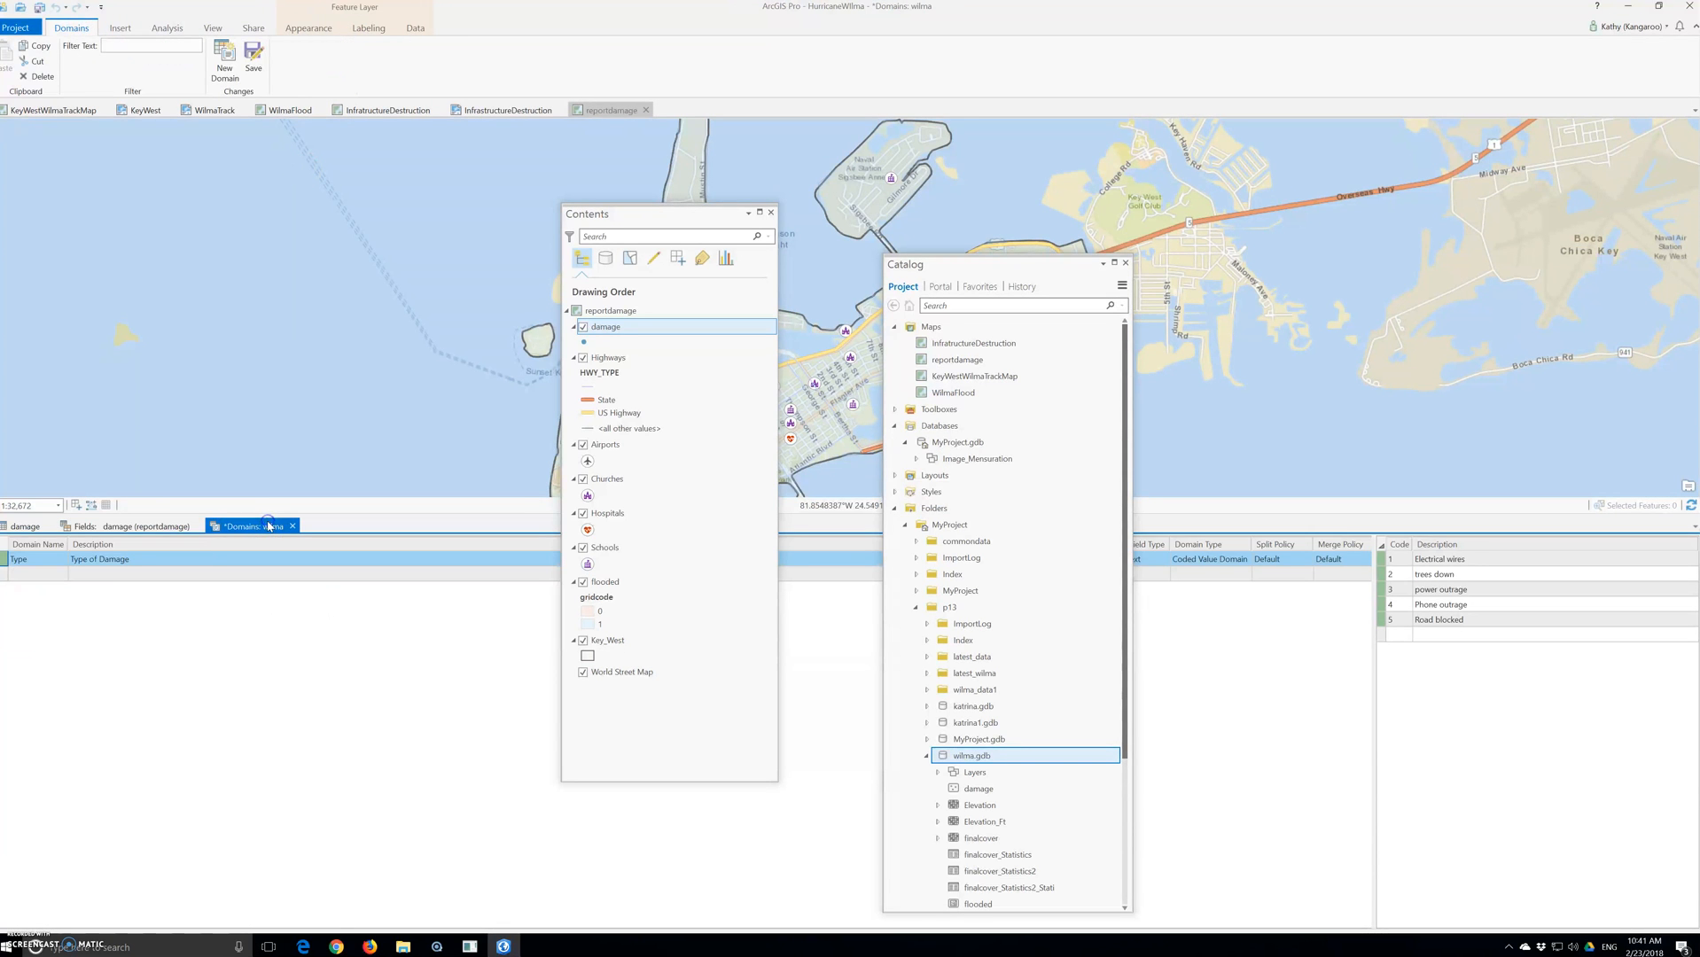
{"action": "left_click", "coordinate": [255, 66]}
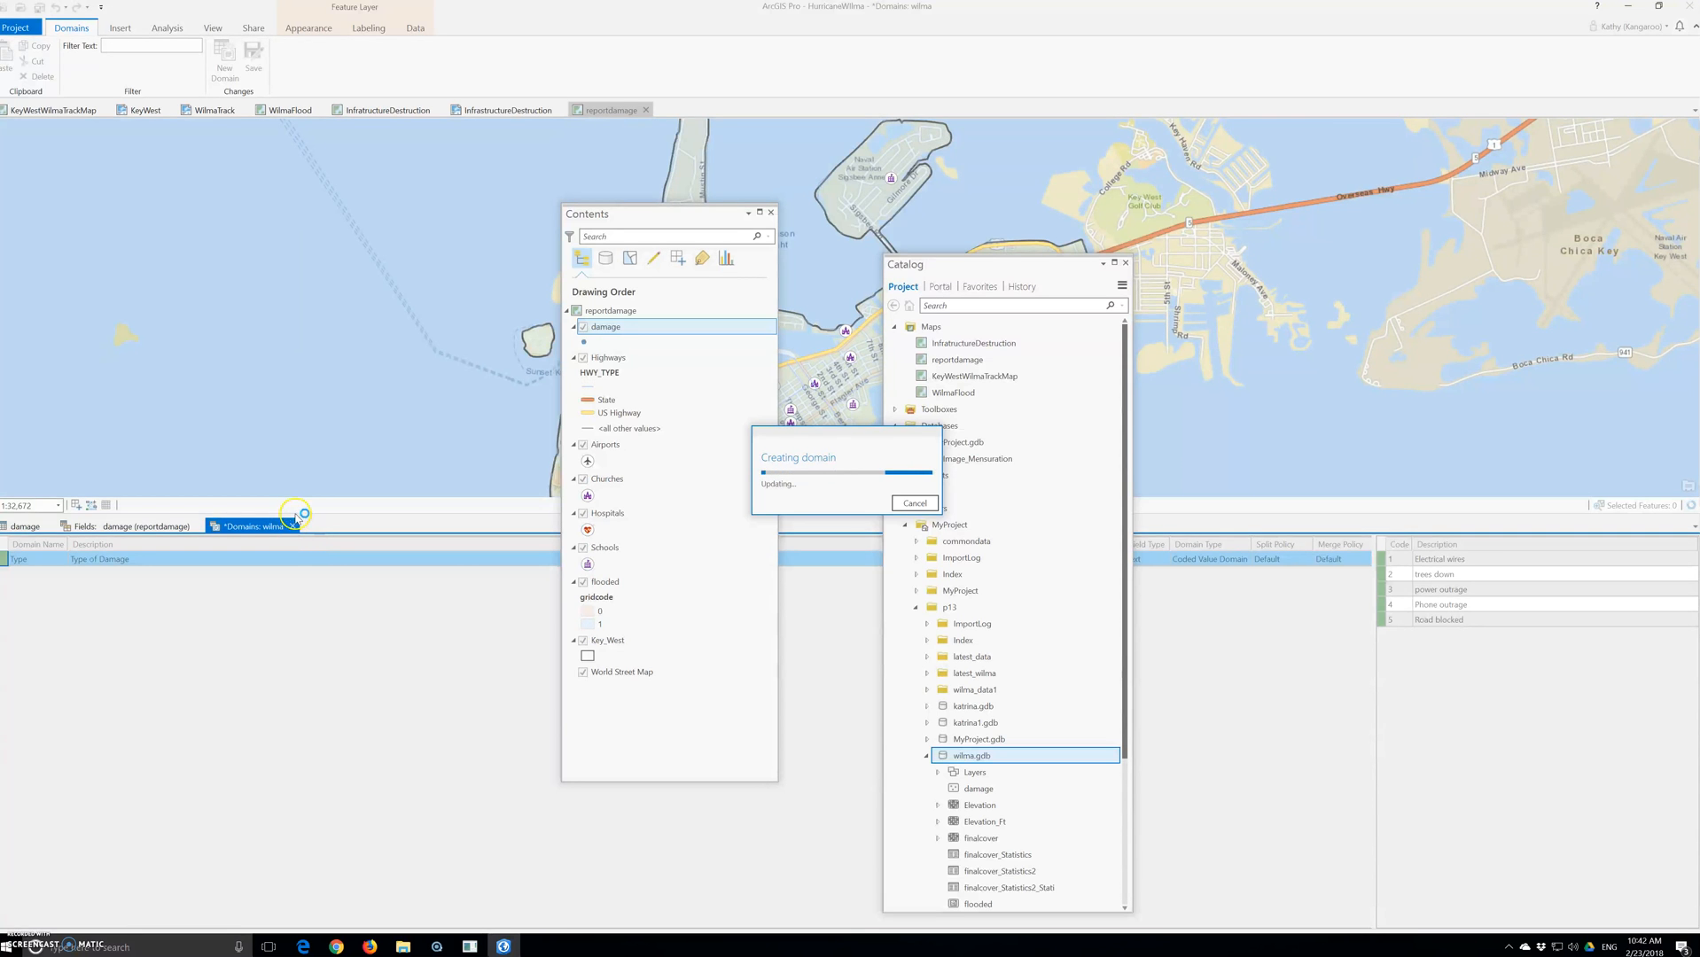
{"action": "left_click", "coordinate": [332, 437]}
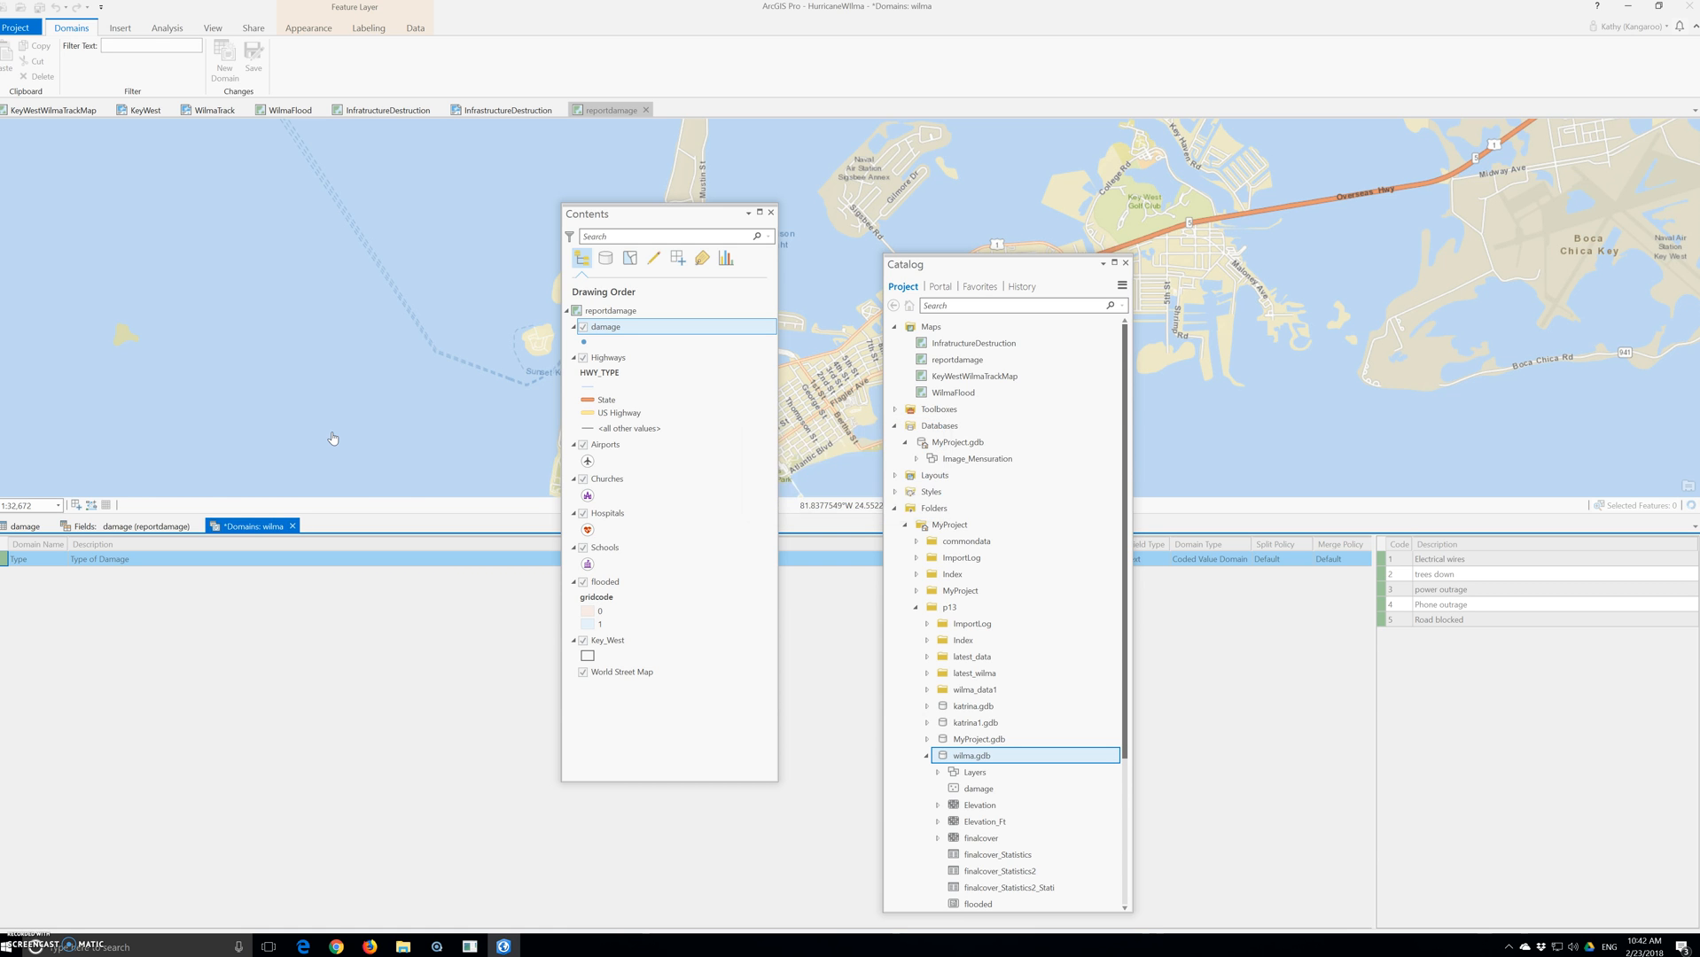
Close the wilma domains view, assign the Type domain to the damage layer's type field, and save the fields
{"action": "left_click", "coordinate": [260, 519]}
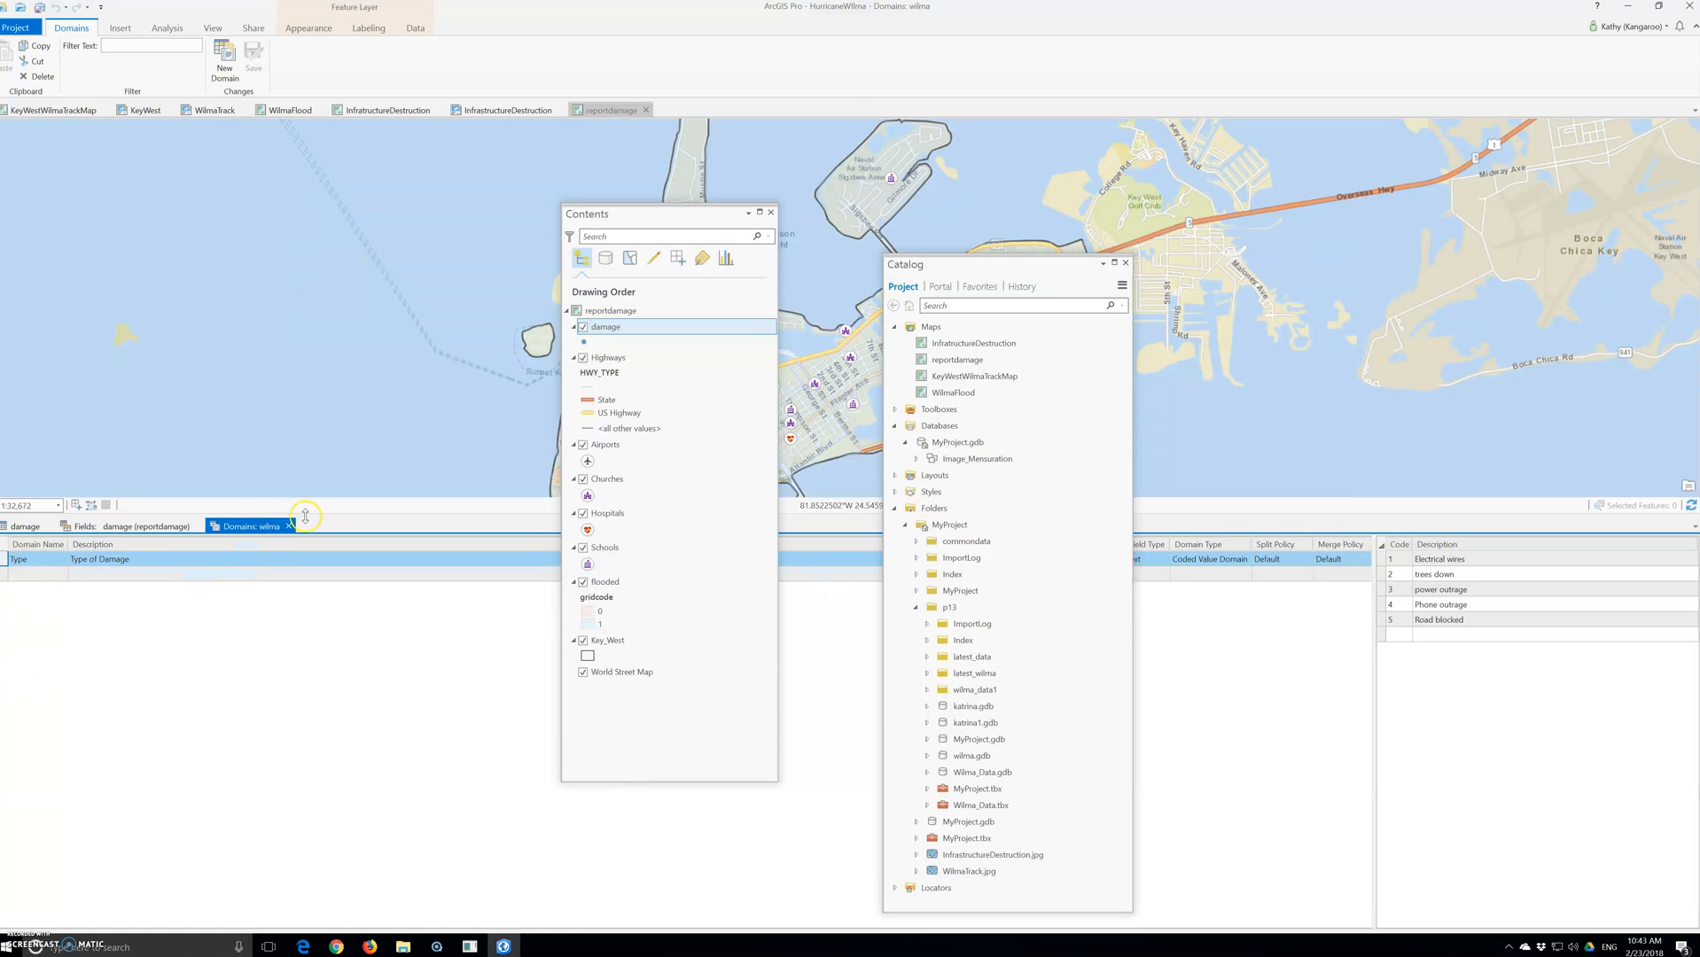
{"action": "left_click", "coordinate": [288, 527]}
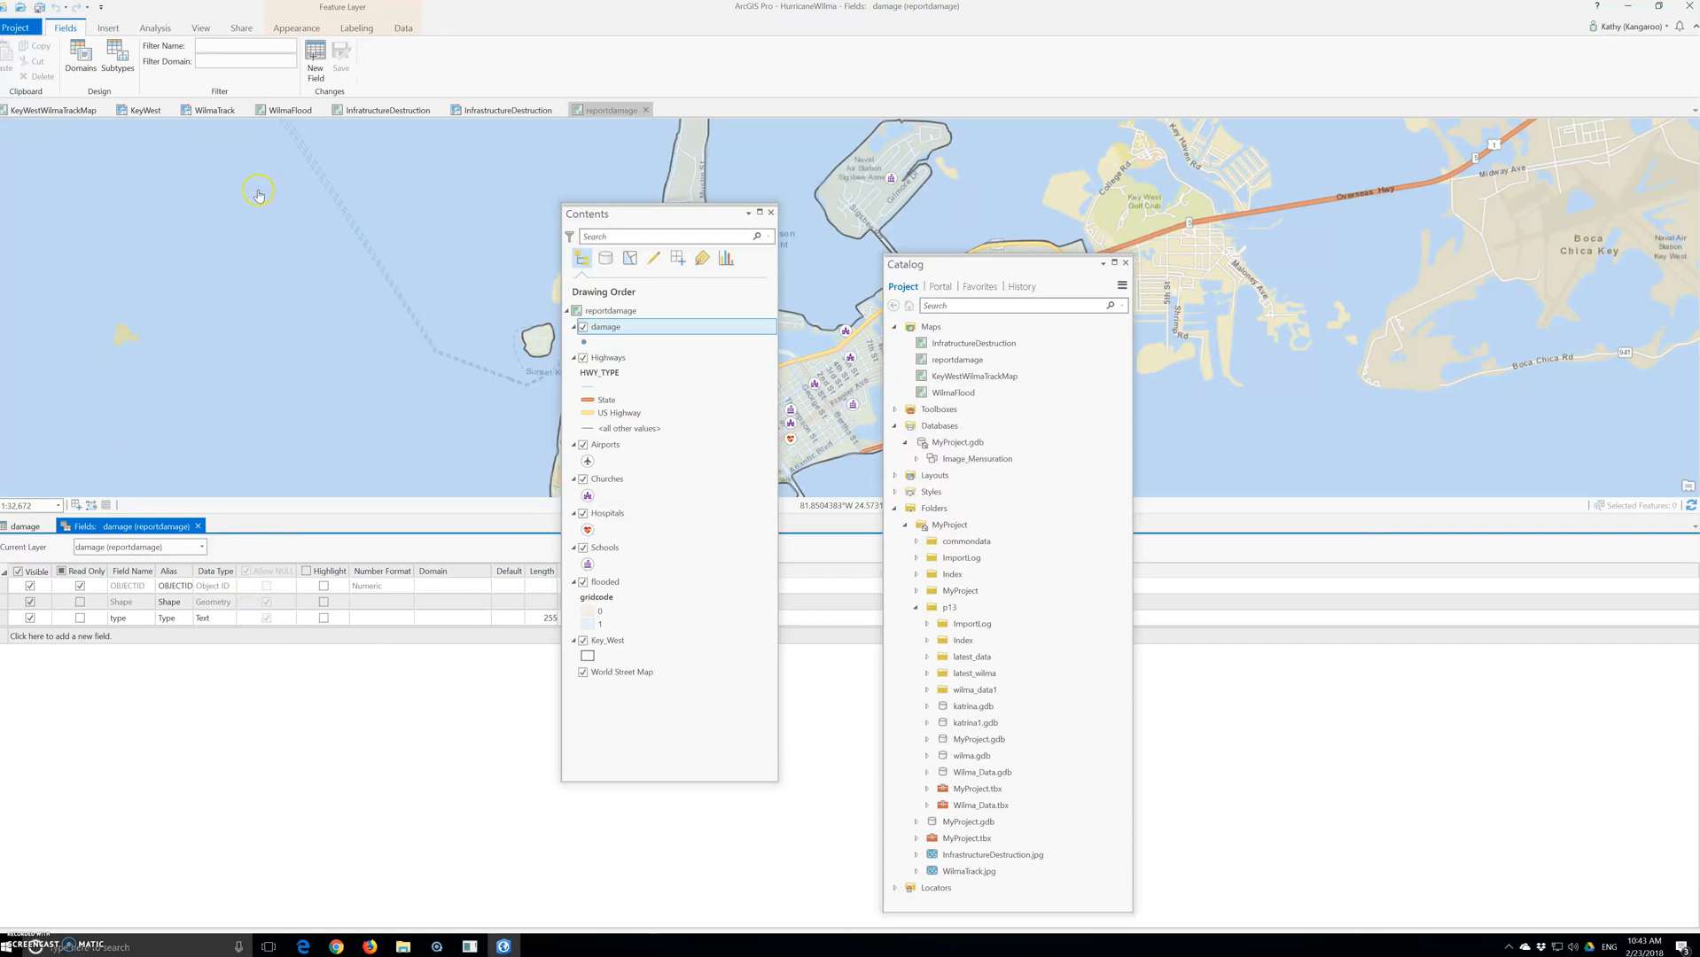
{"action": "left_click", "coordinate": [460, 620]}
{"action": "left_click", "coordinate": [484, 619]}
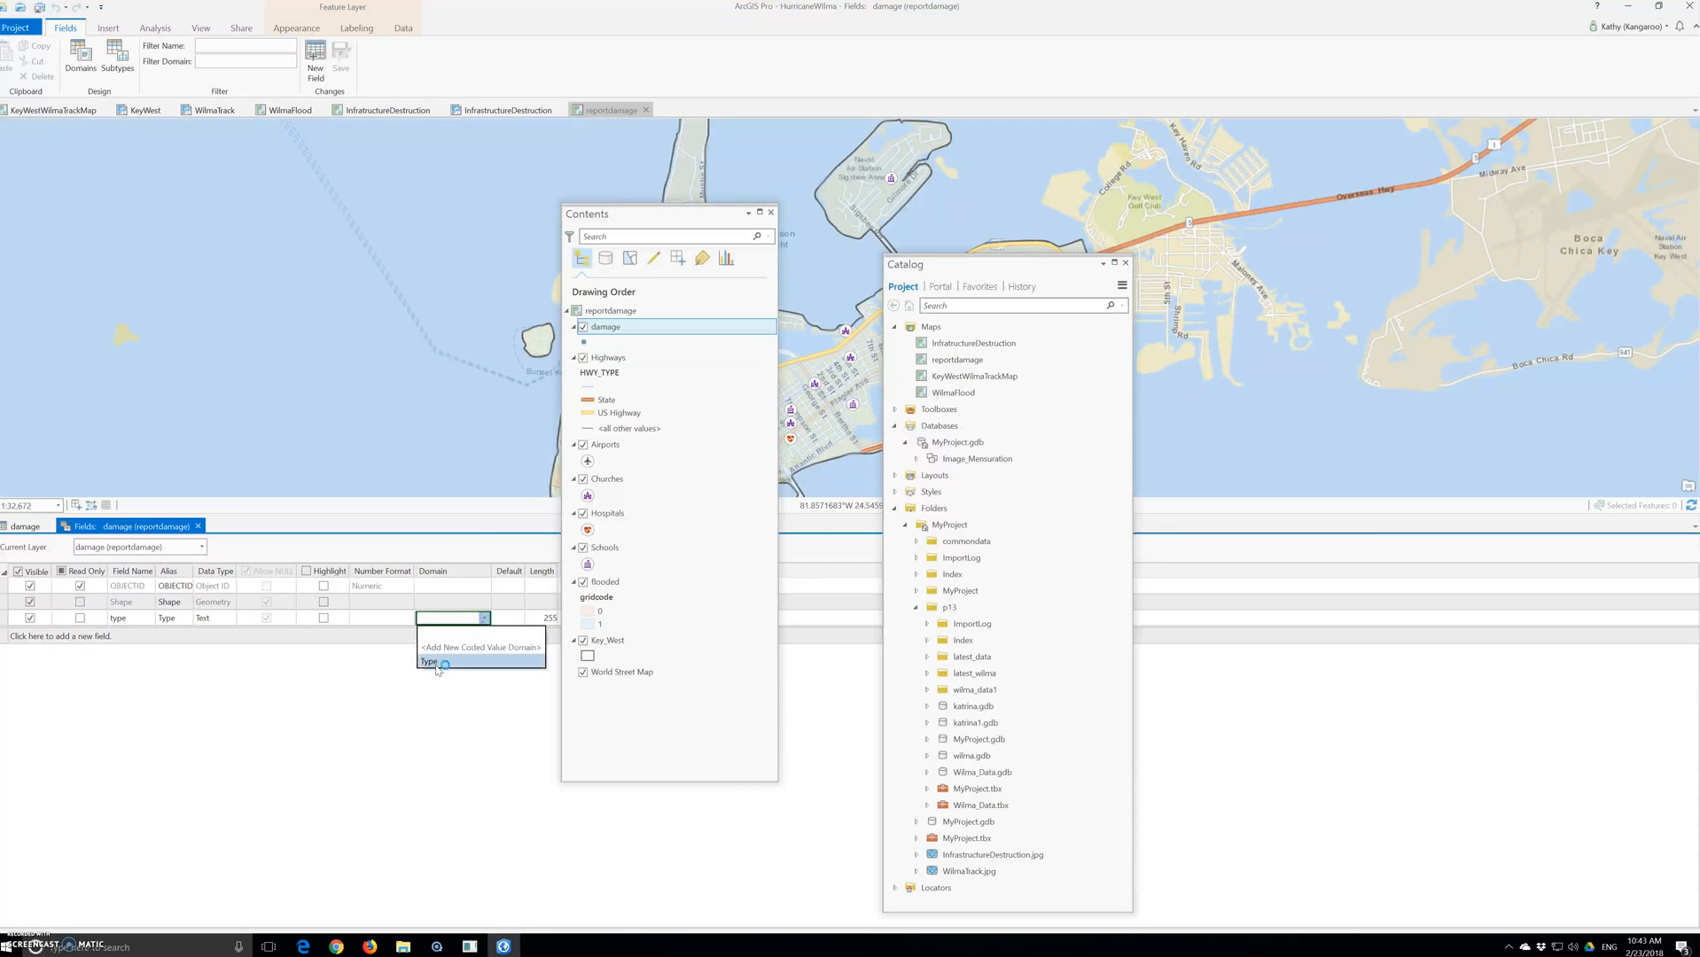
{"action": "left_click", "coordinate": [434, 661]}
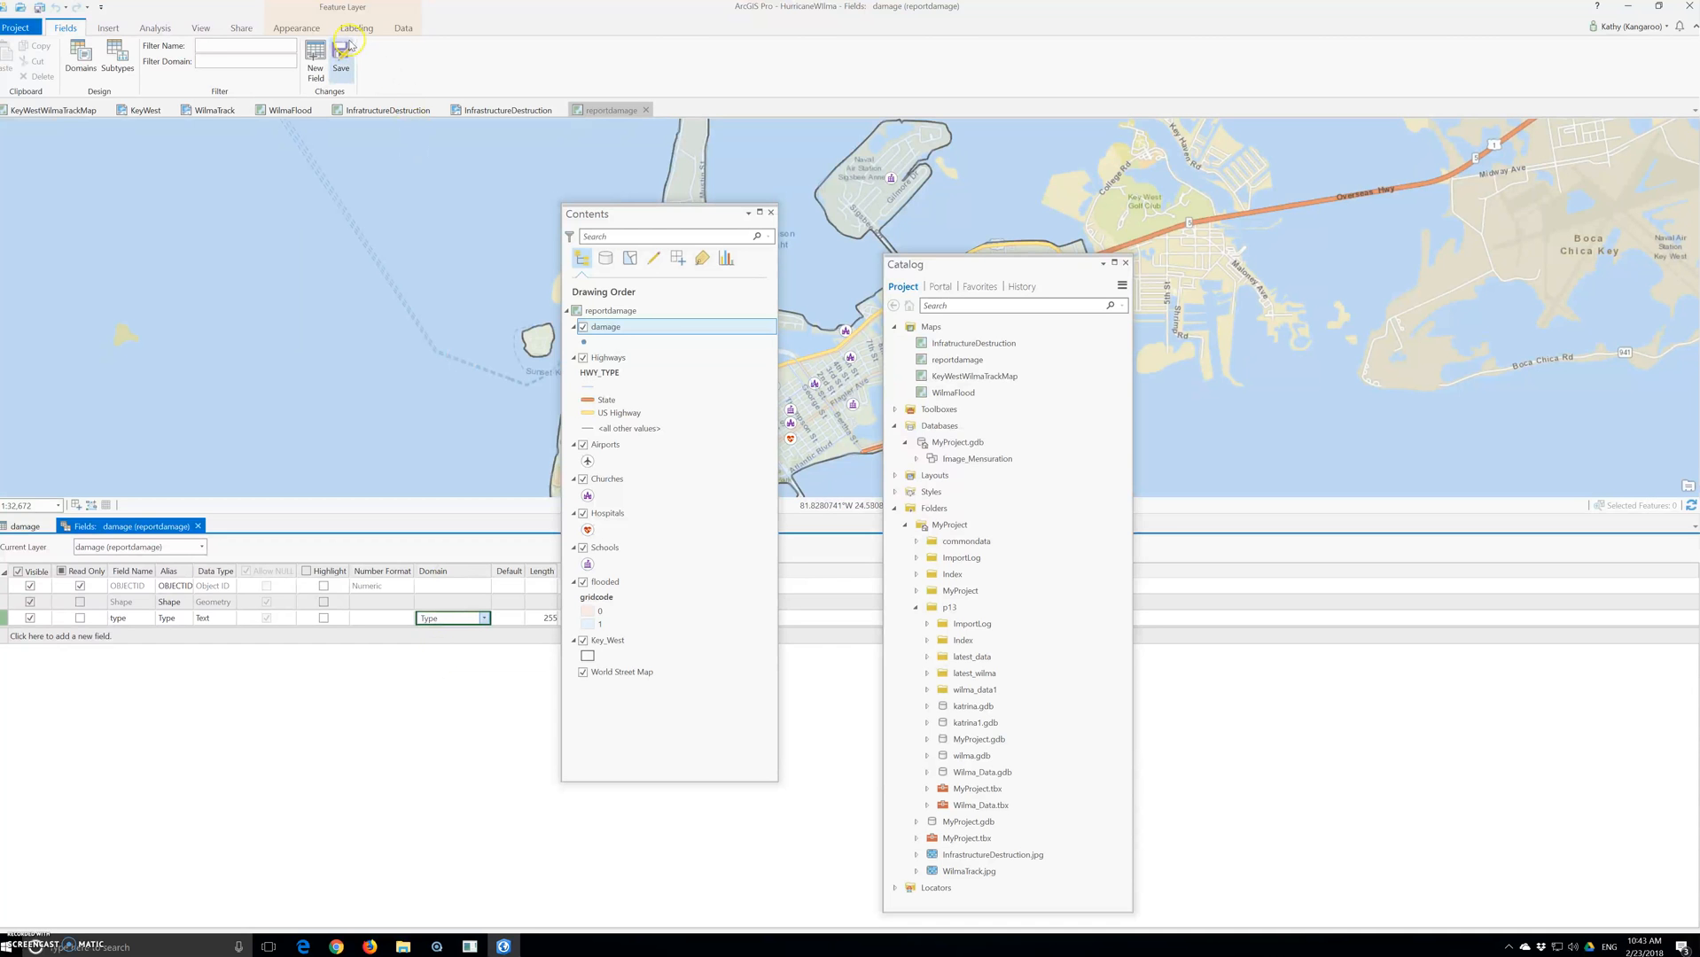
{"action": "left_click", "coordinate": [344, 69]}
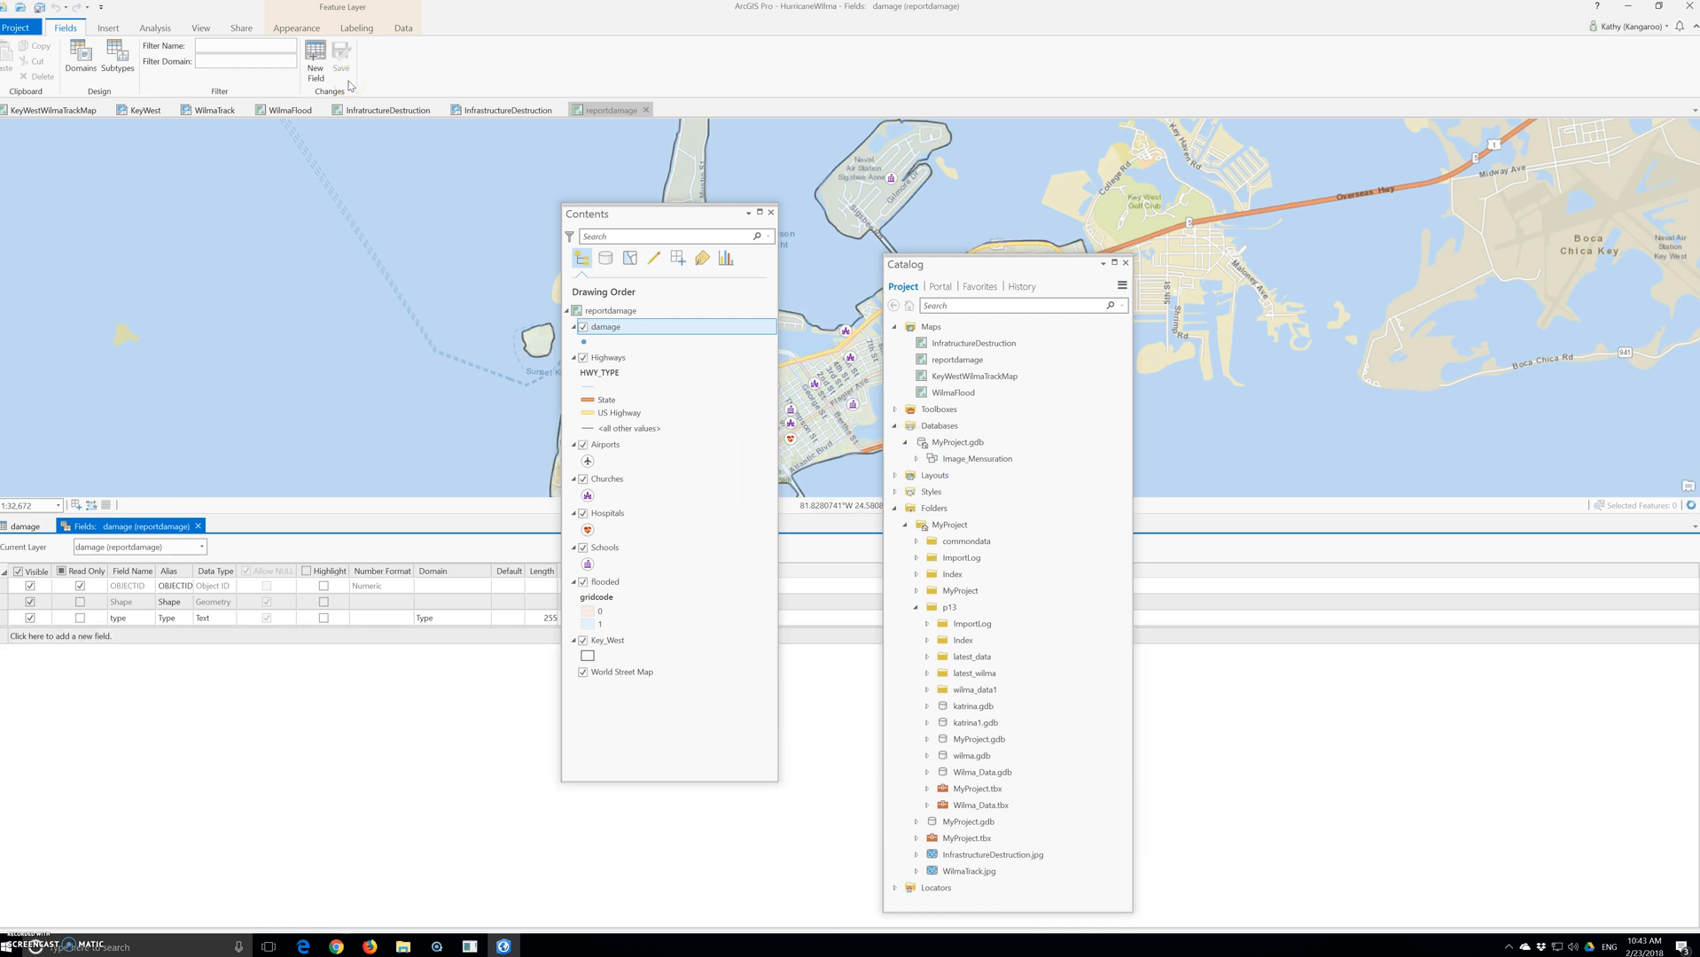
Save the project and close the damage layer's fields view and attribute table
{"action": "left_click", "coordinate": [16, 28]}
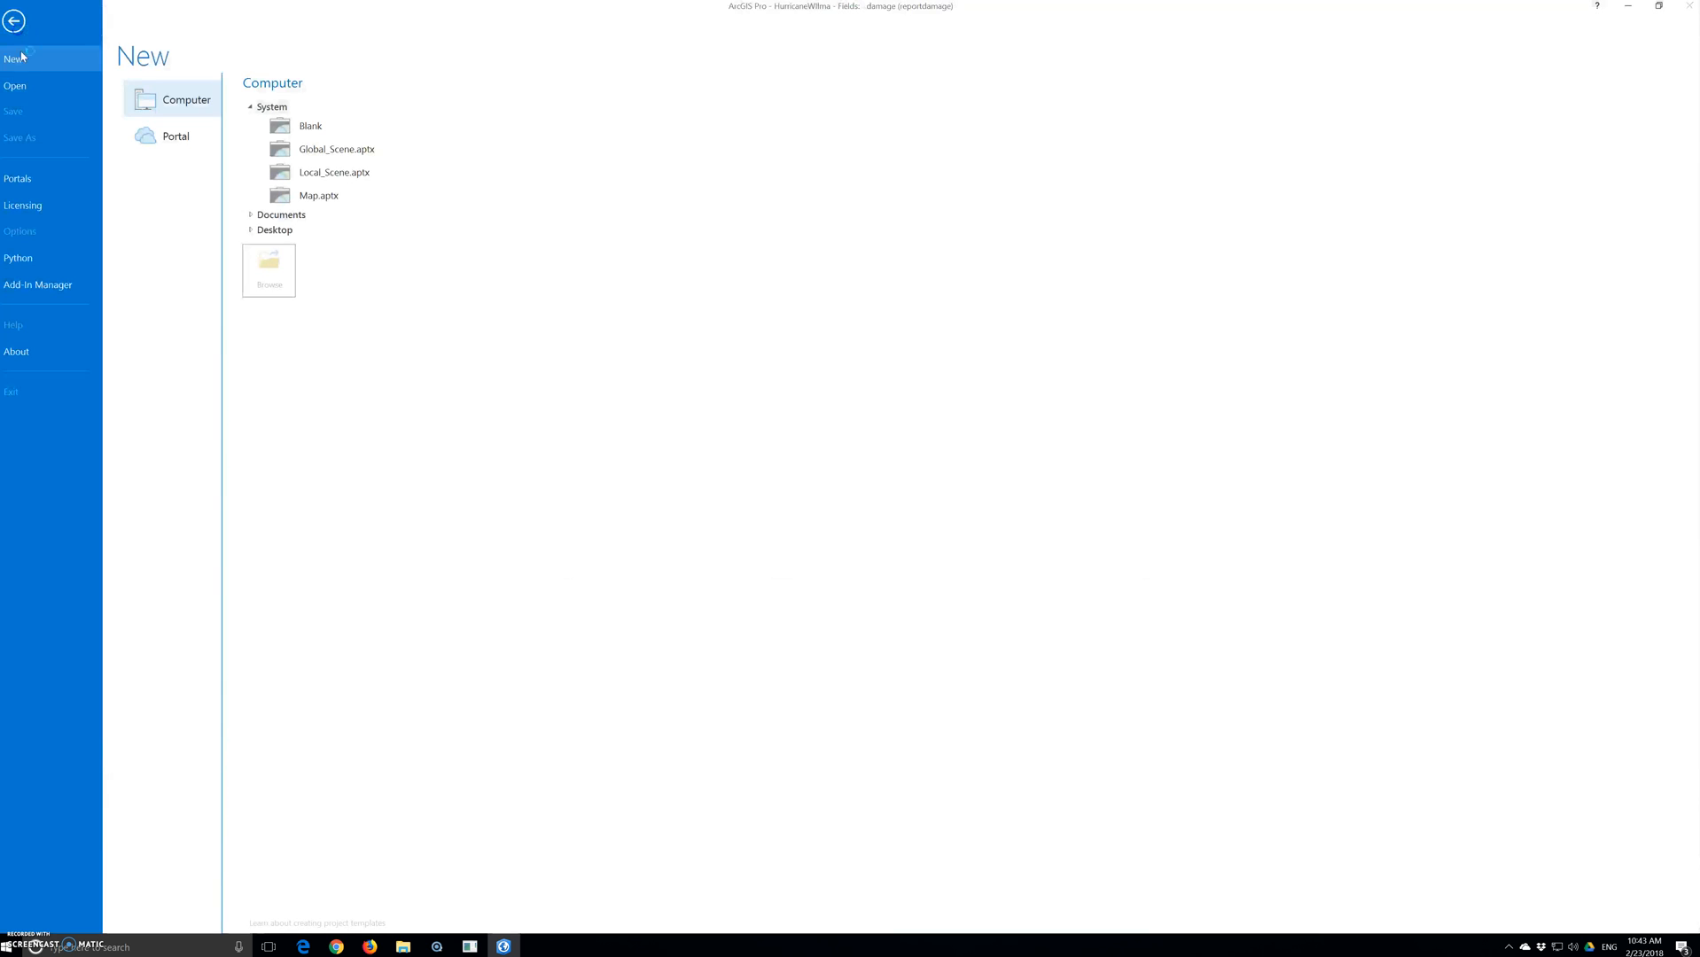
{"action": "left_click", "coordinate": [18, 112]}
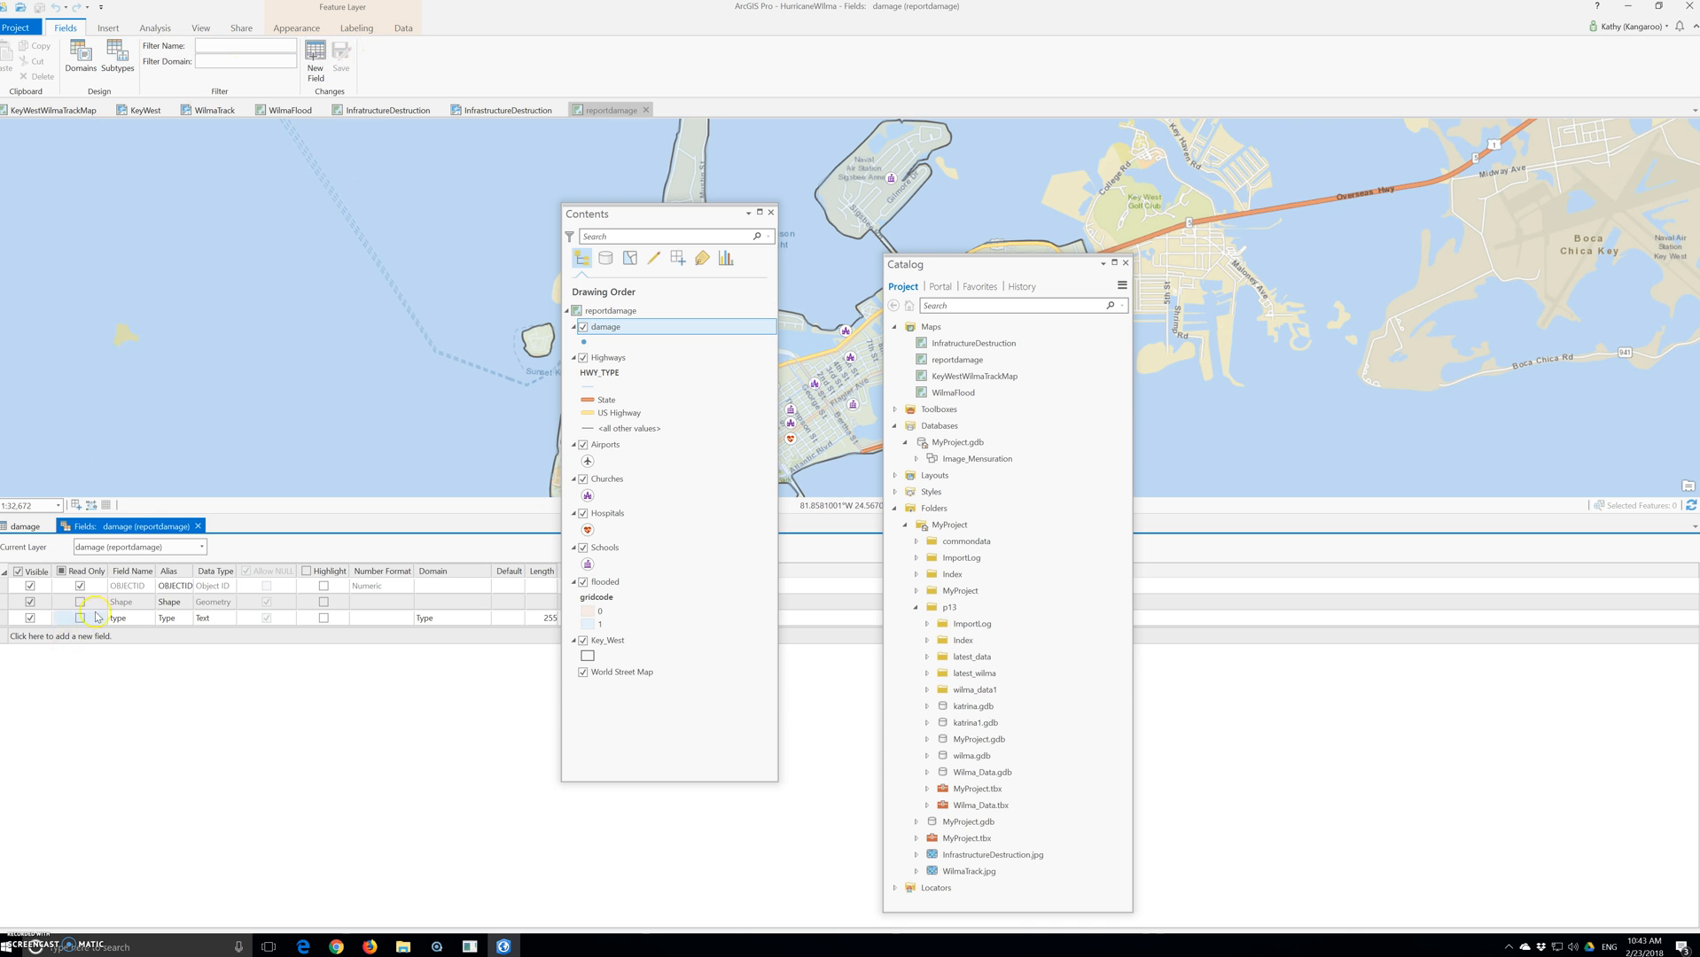
{"action": "left_click", "coordinate": [198, 527]}
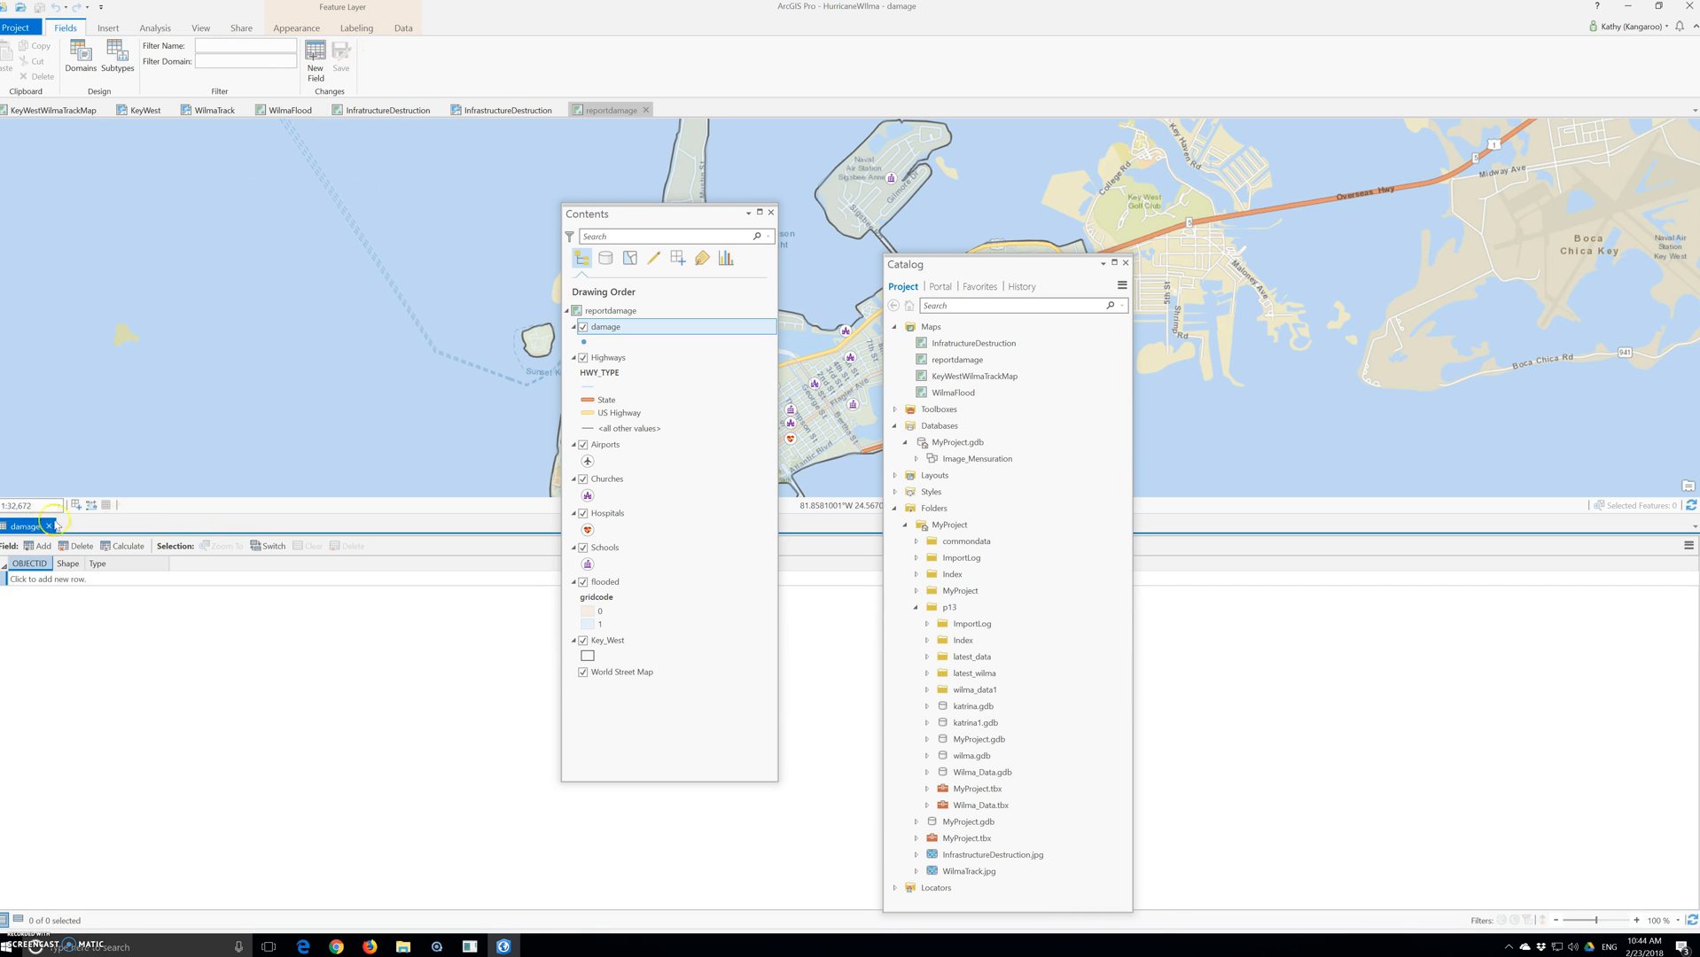
{"action": "left_click", "coordinate": [50, 525]}
Share reportdamage as a web layer with summary "layer to collect damage infromation in key west after hurricane Wilma" and tags key west and hurricane
{"action": "left_click", "coordinate": [151, 27]}
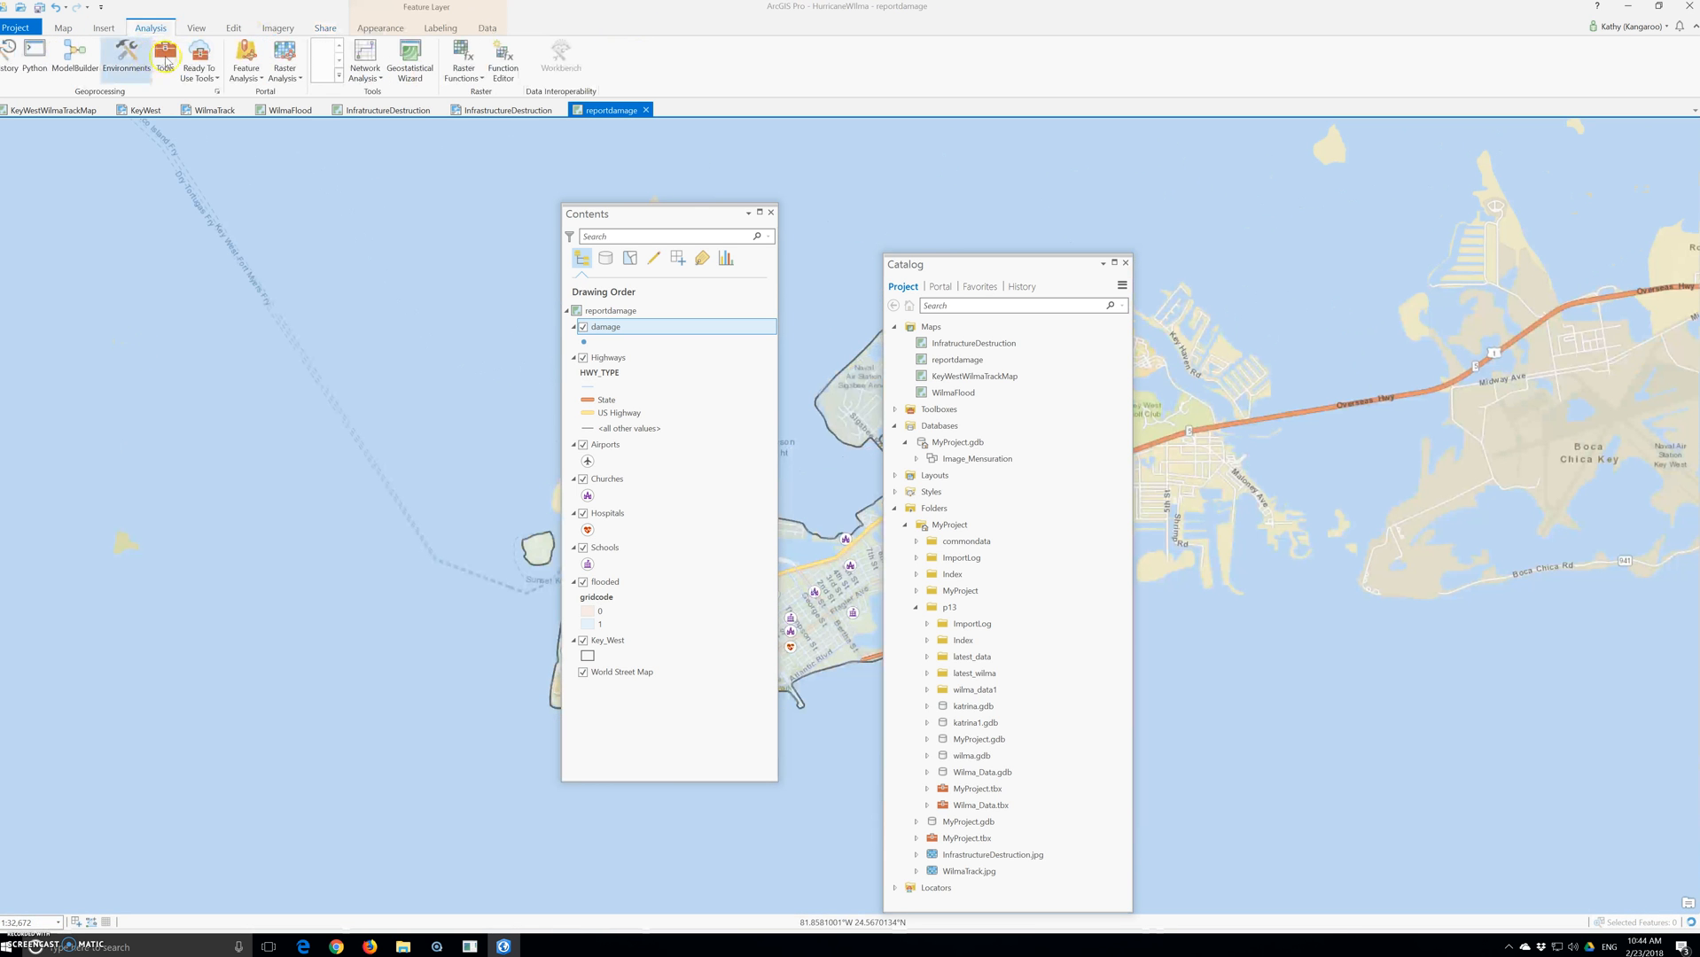
{"action": "left_click", "coordinate": [321, 27]}
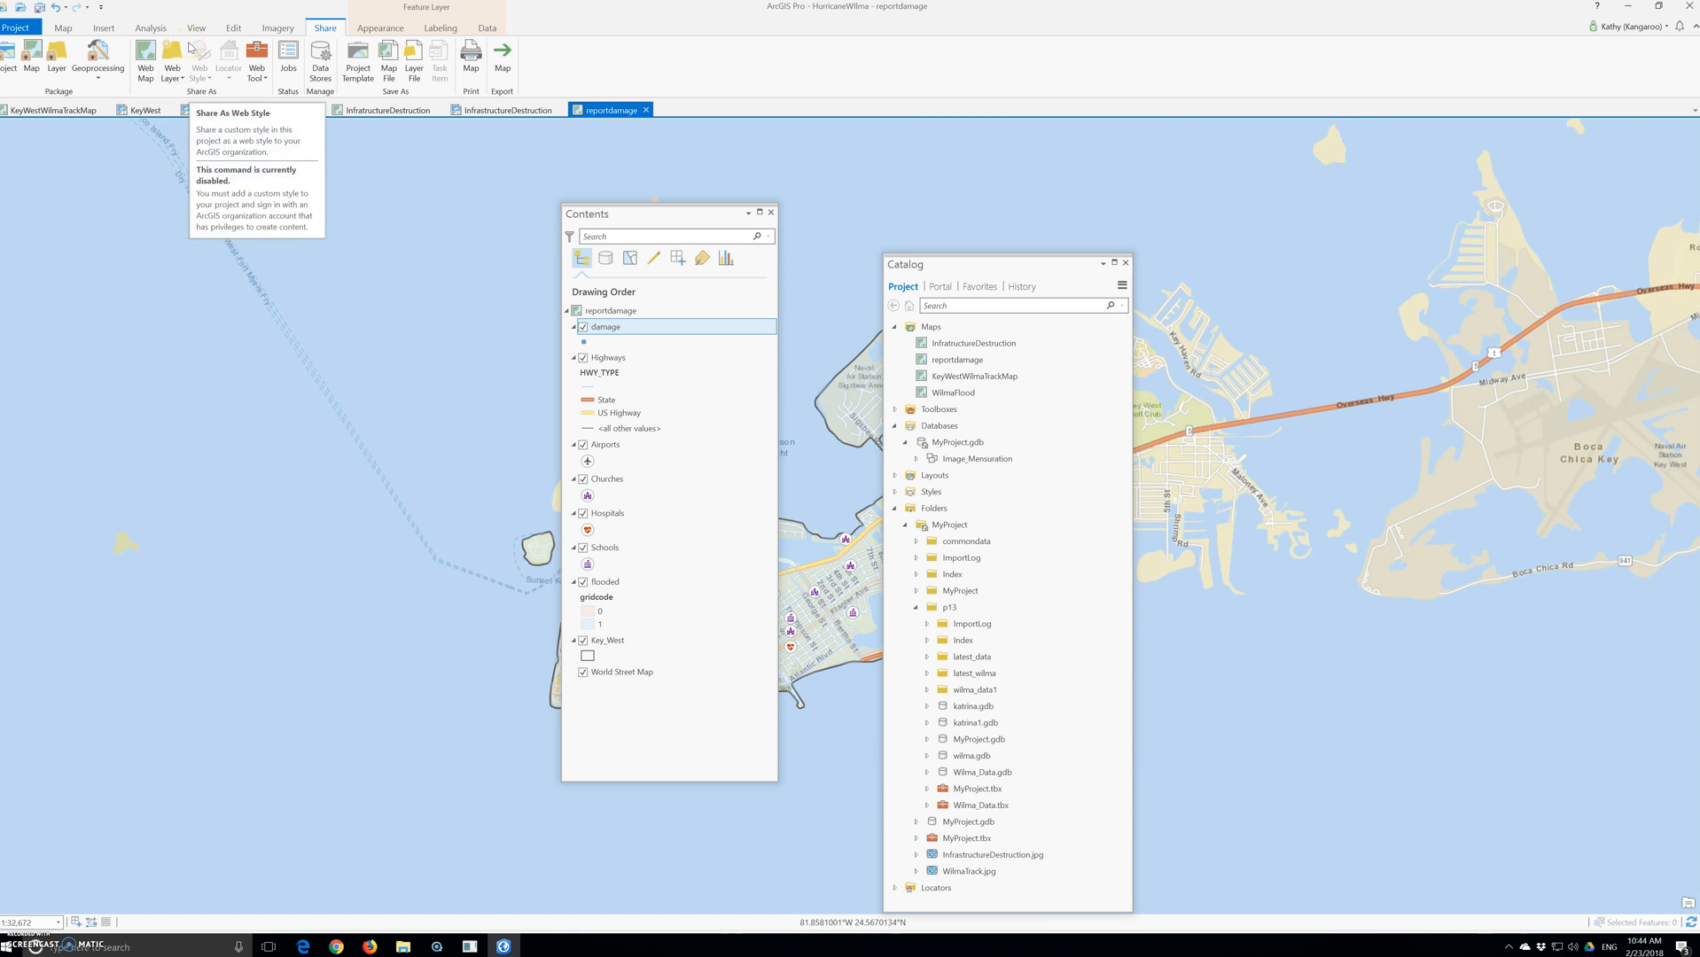
{"action": "left_click", "coordinate": [174, 66]}
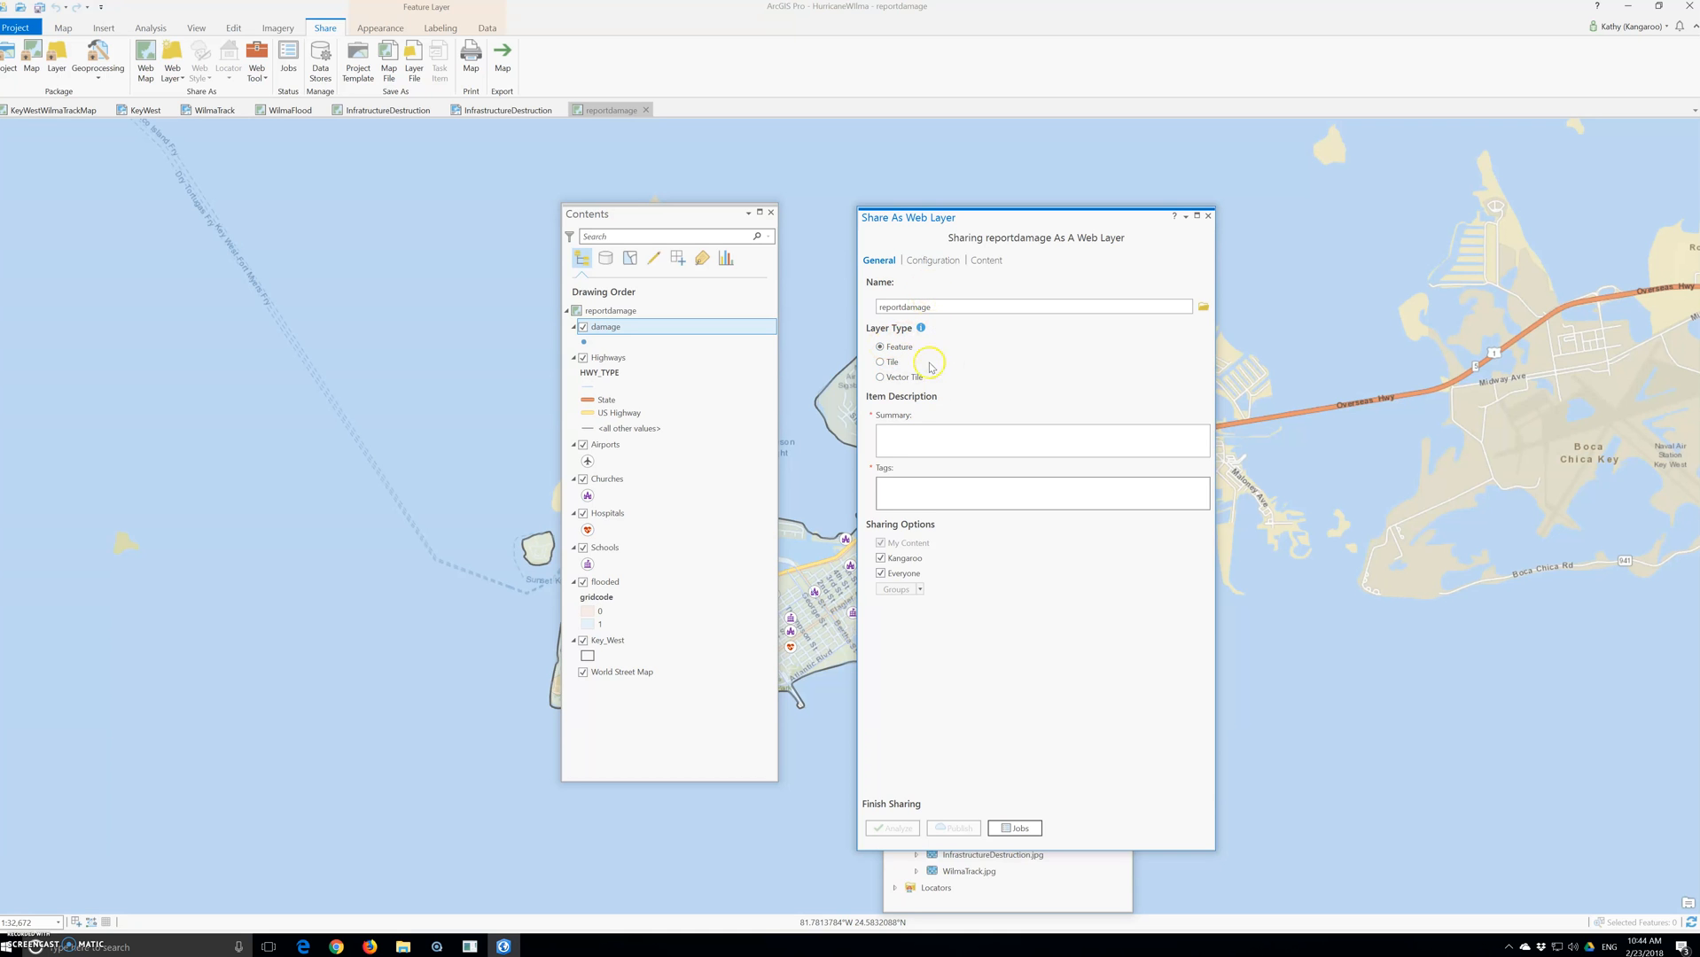
{"action": "left_click", "coordinate": [903, 433]}
{"action": "type", "text": "layer to collect damage infromation in keu"}
{"action": "key", "text": "BackSpace"}
{"action": "type", "text": "y west after hurricane Wilma"}
{"action": "key", "text": "Tab"}
{"action": "type", "text": "key"}
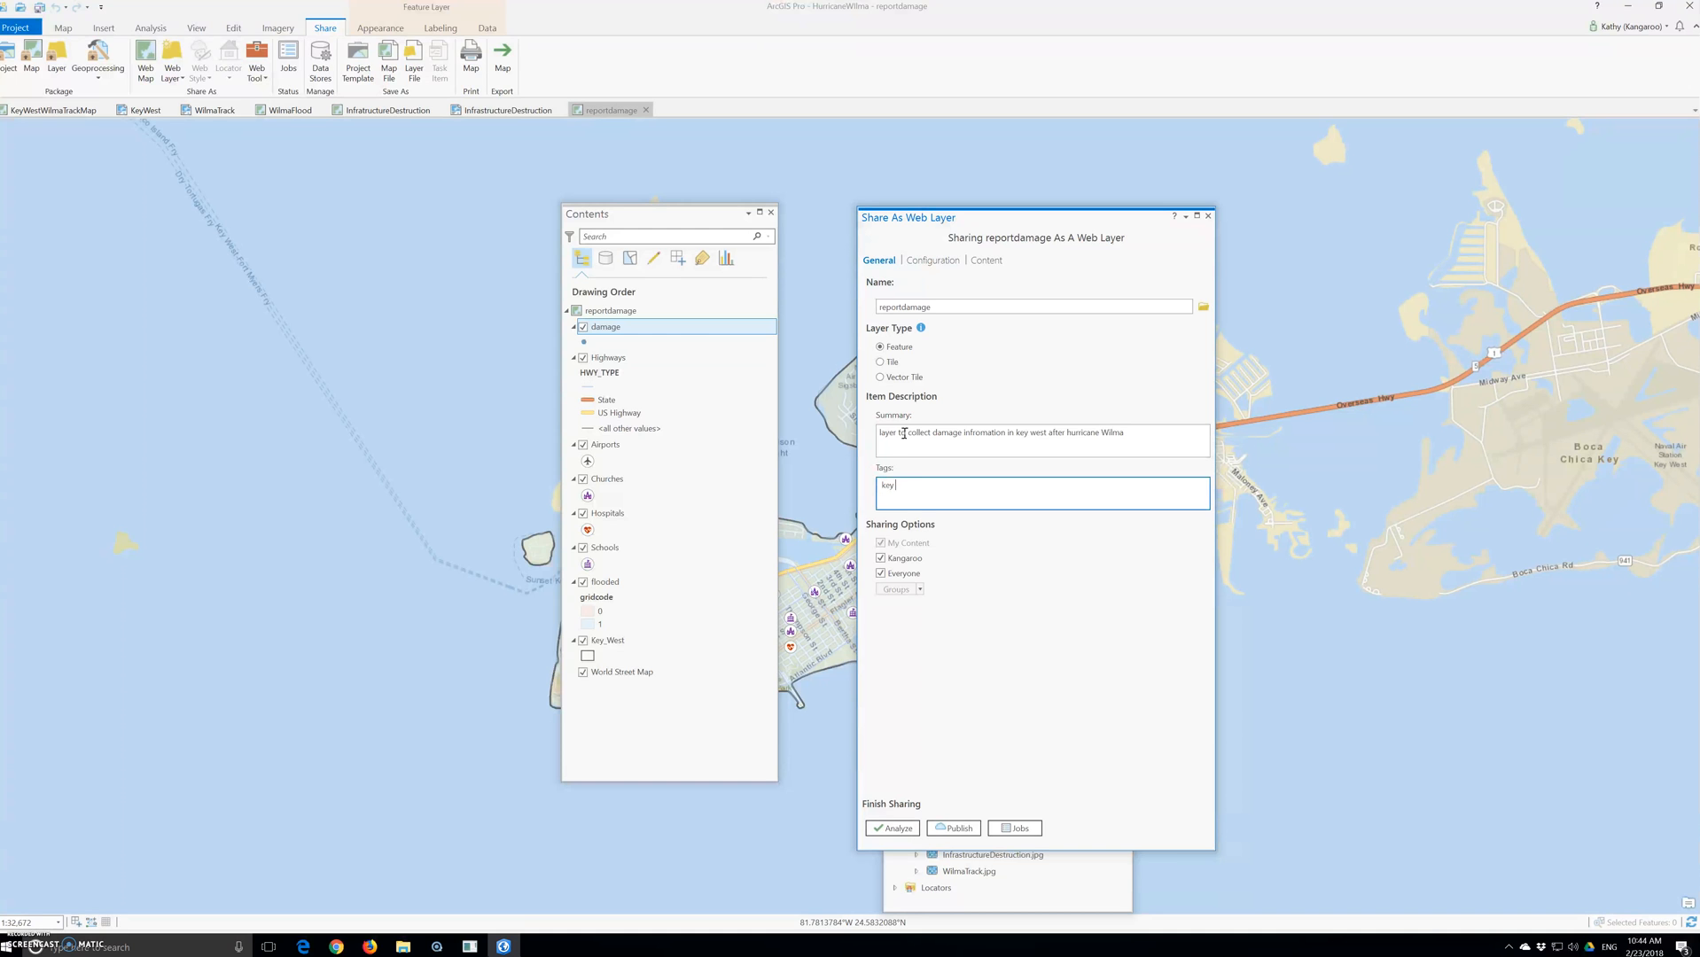
{"action": "key", "text": "Return"}
{"action": "type", "text": "hurricane"}
Enable editing so editors can add, update, and delete features, and analyze and publish the web layer
{"action": "left_click", "coordinate": [933, 260]}
{"action": "left_click", "coordinate": [880, 351]}
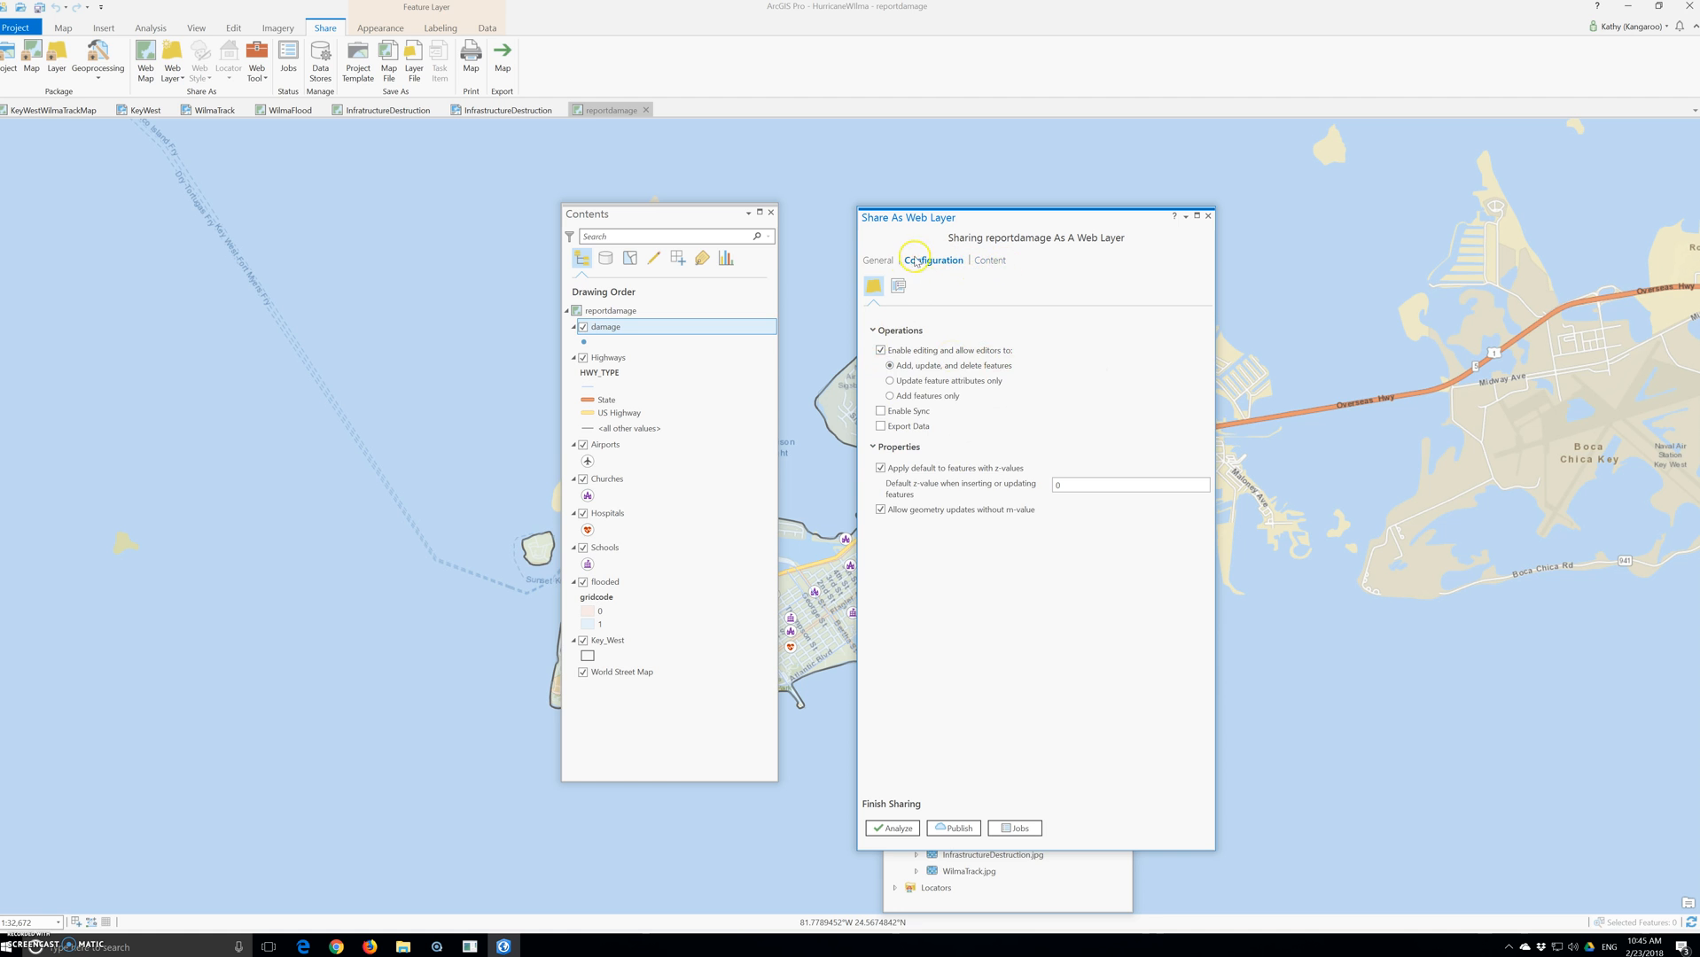
{"action": "left_click", "coordinate": [879, 262]}
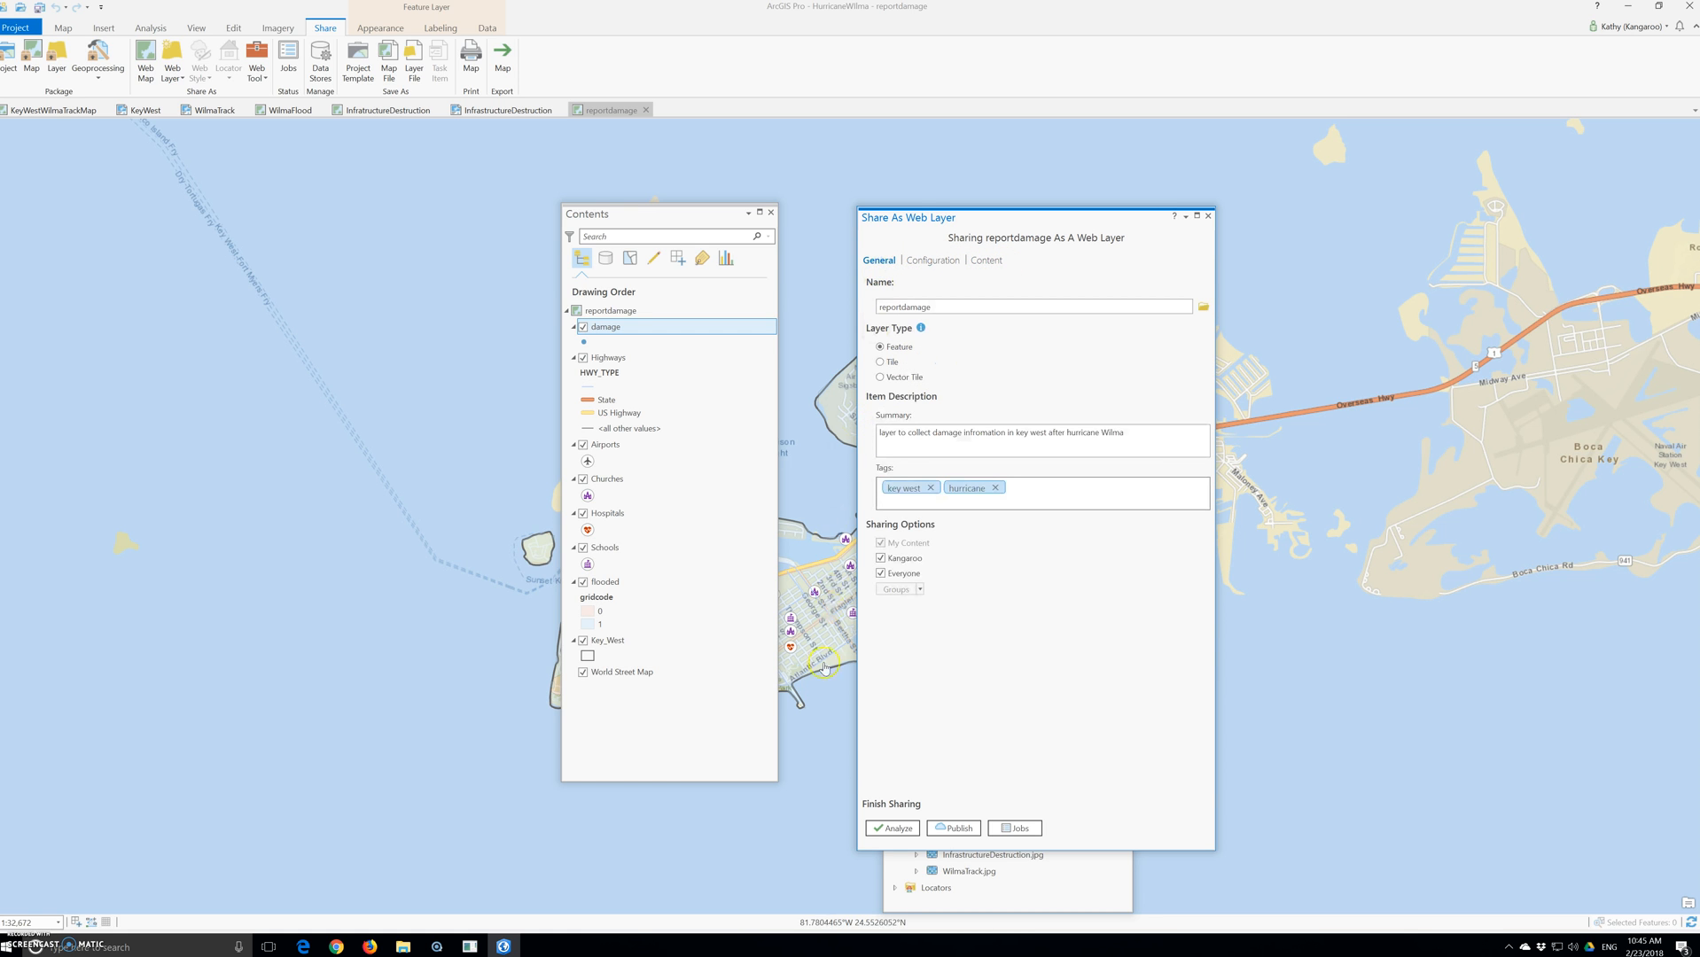
{"action": "left_click", "coordinate": [892, 828]}
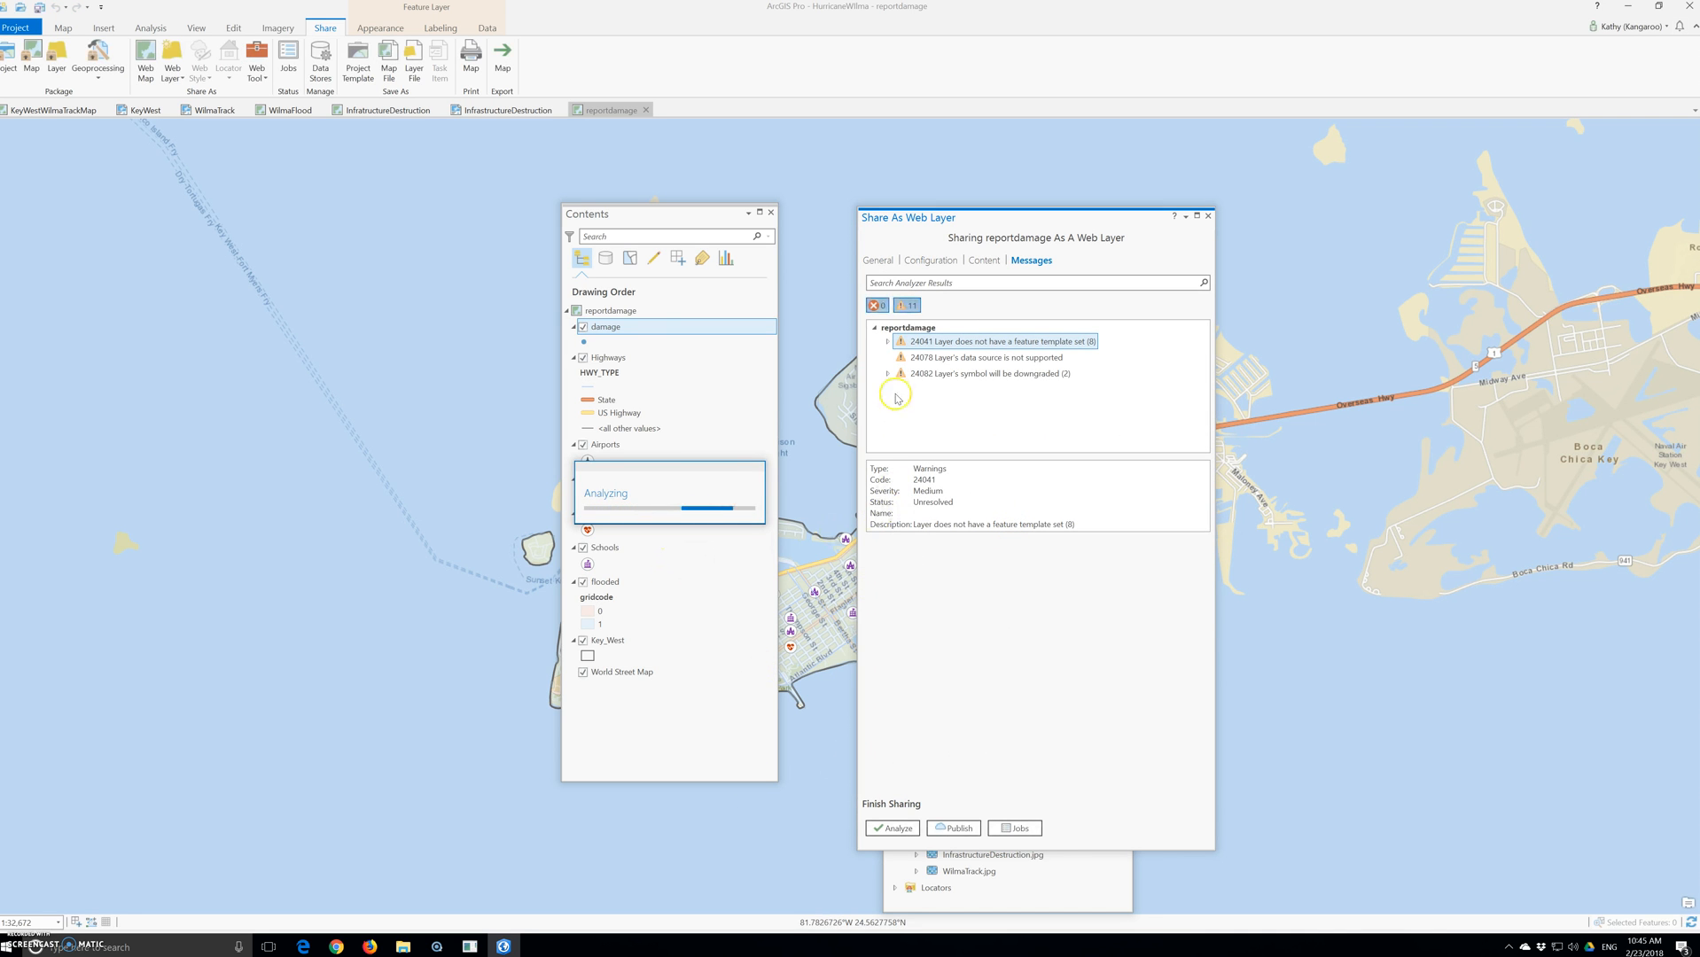
{"action": "left_click", "coordinate": [972, 837]}
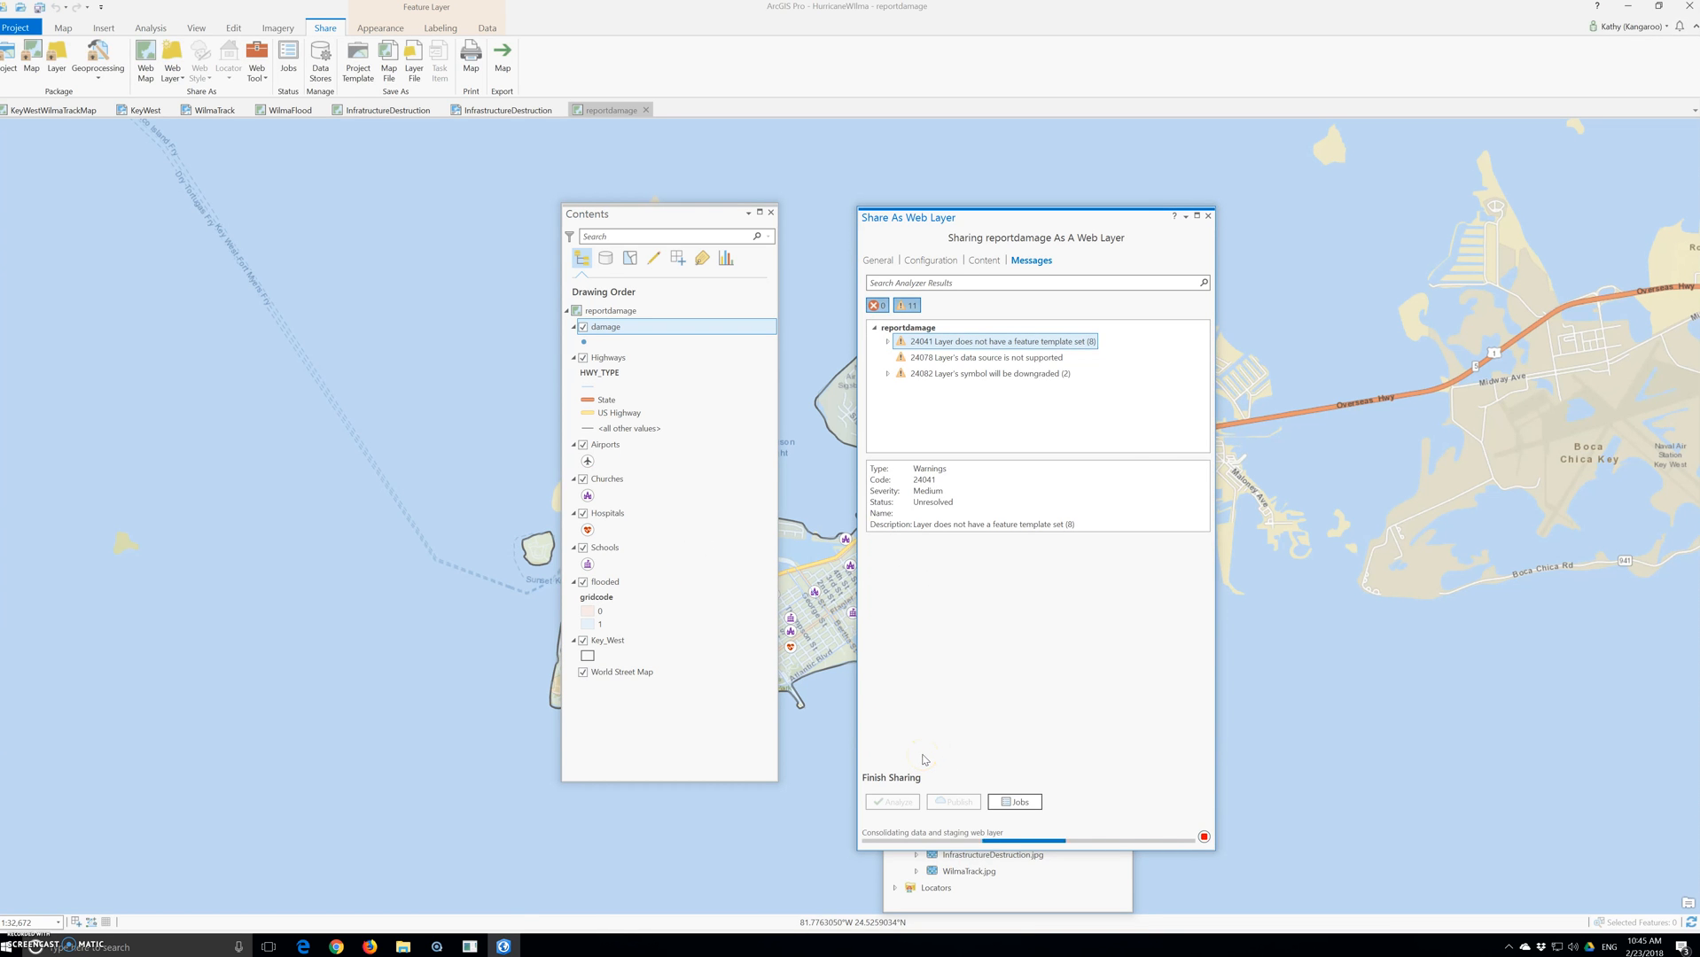
Switch to Chrome, search for arcgisonline, and open the ArcGIS Online home page
{"action": "left_click", "coordinate": [301, 949]}
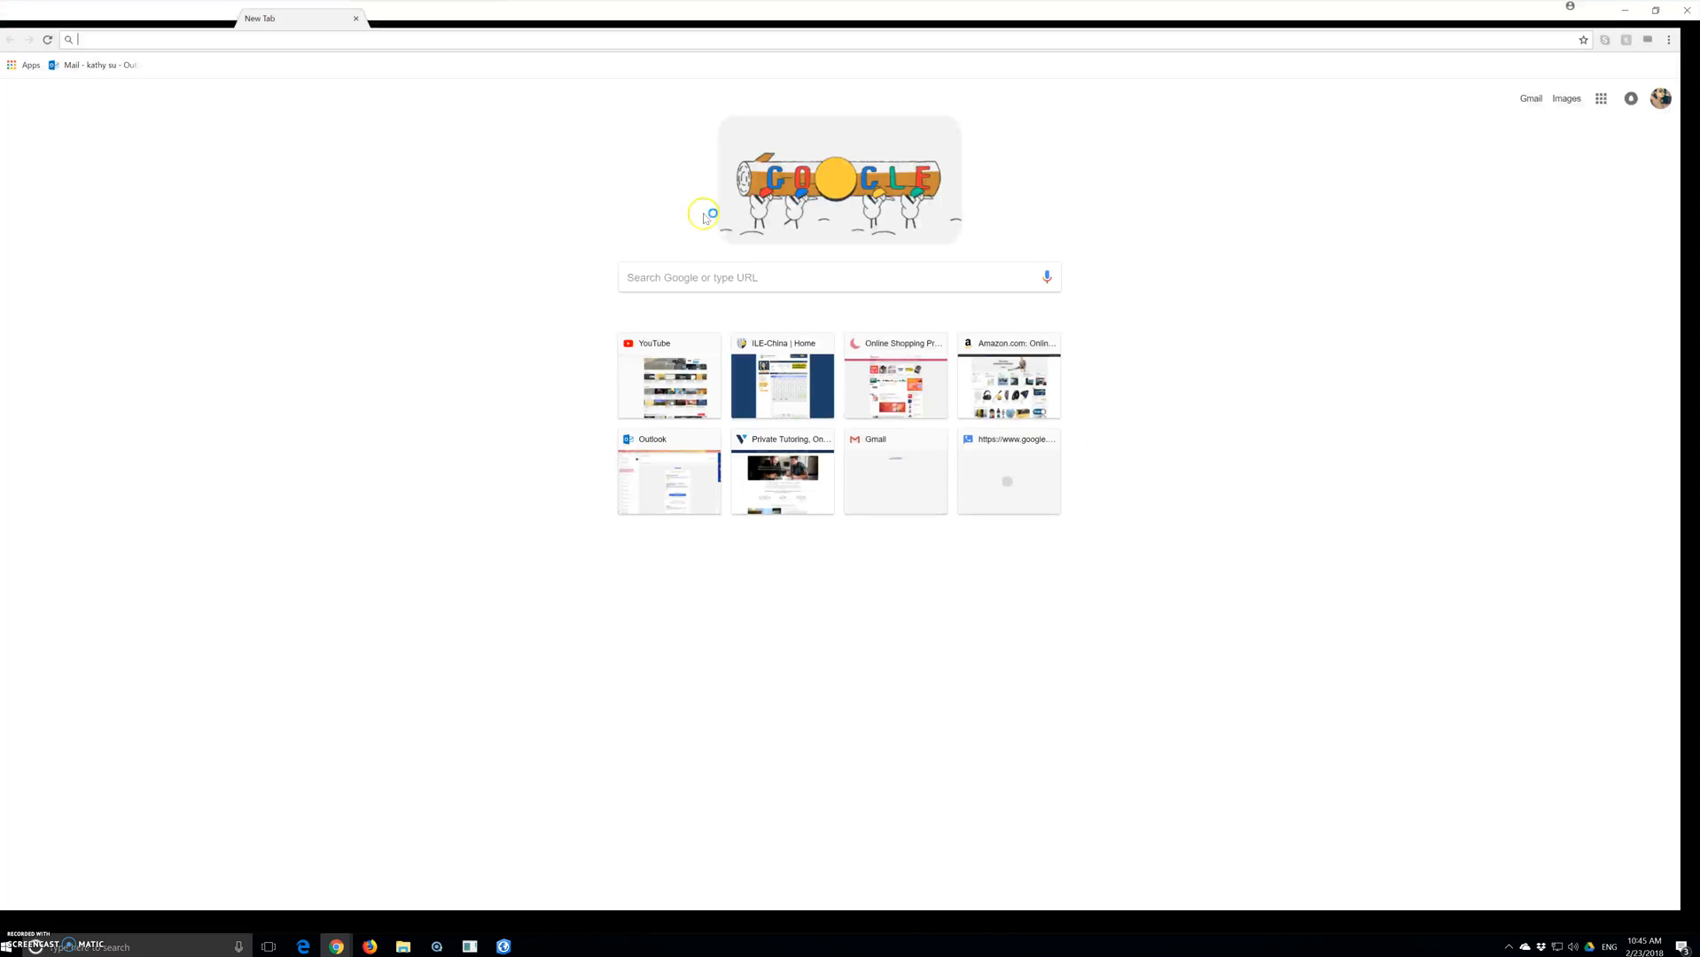
{"action": "left_click", "coordinate": [733, 27]}
{"action": "type", "text": "arcgisonline"}
{"action": "key", "text": "Return"}
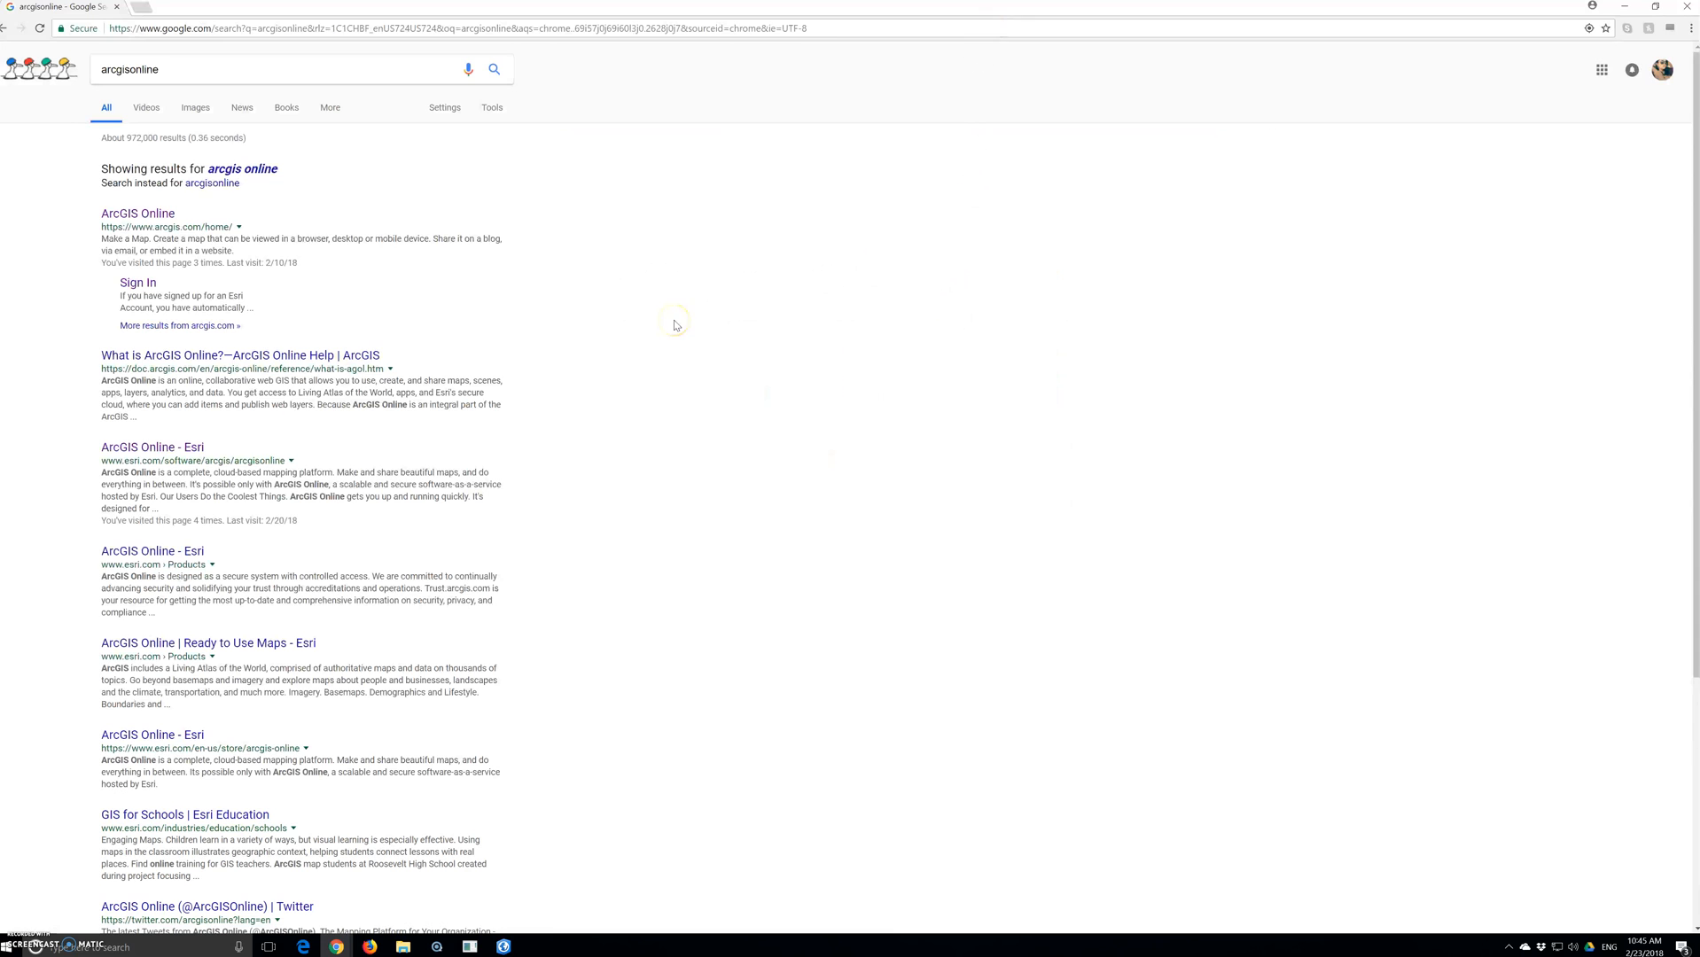
{"action": "left_click", "coordinate": [130, 216]}
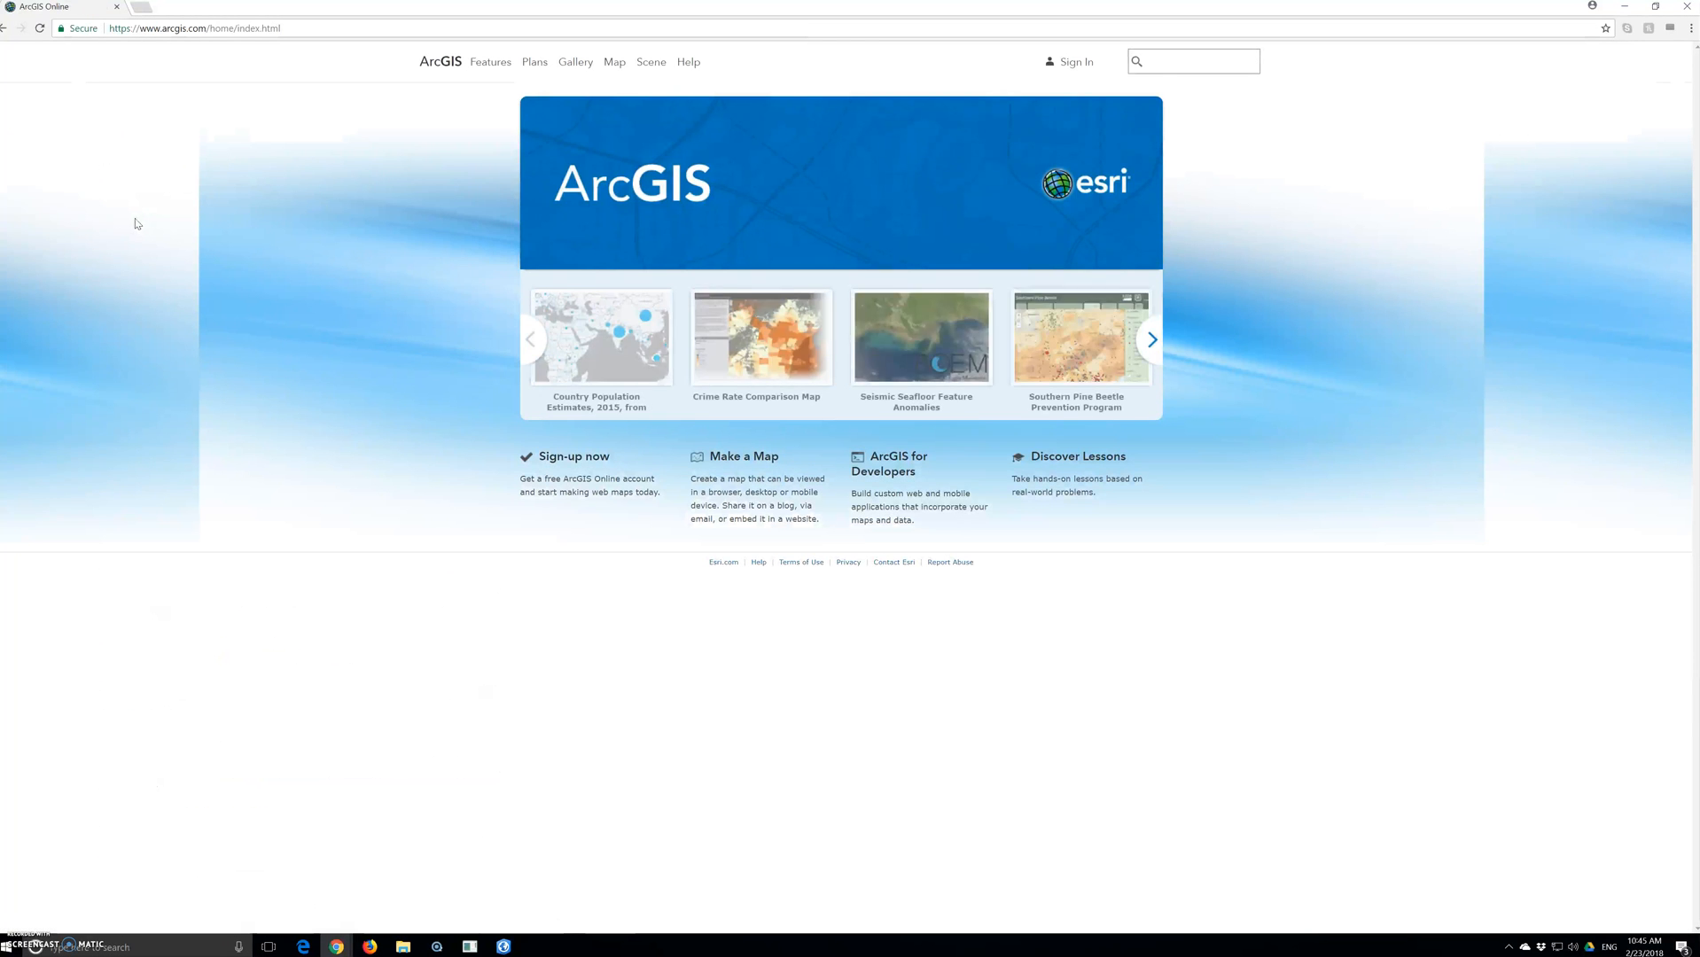
Sign in to ArcGIS Online, open the account's content list, and check on the publishing in ArcGIS Pro
{"action": "left_click", "coordinate": [1077, 62]}
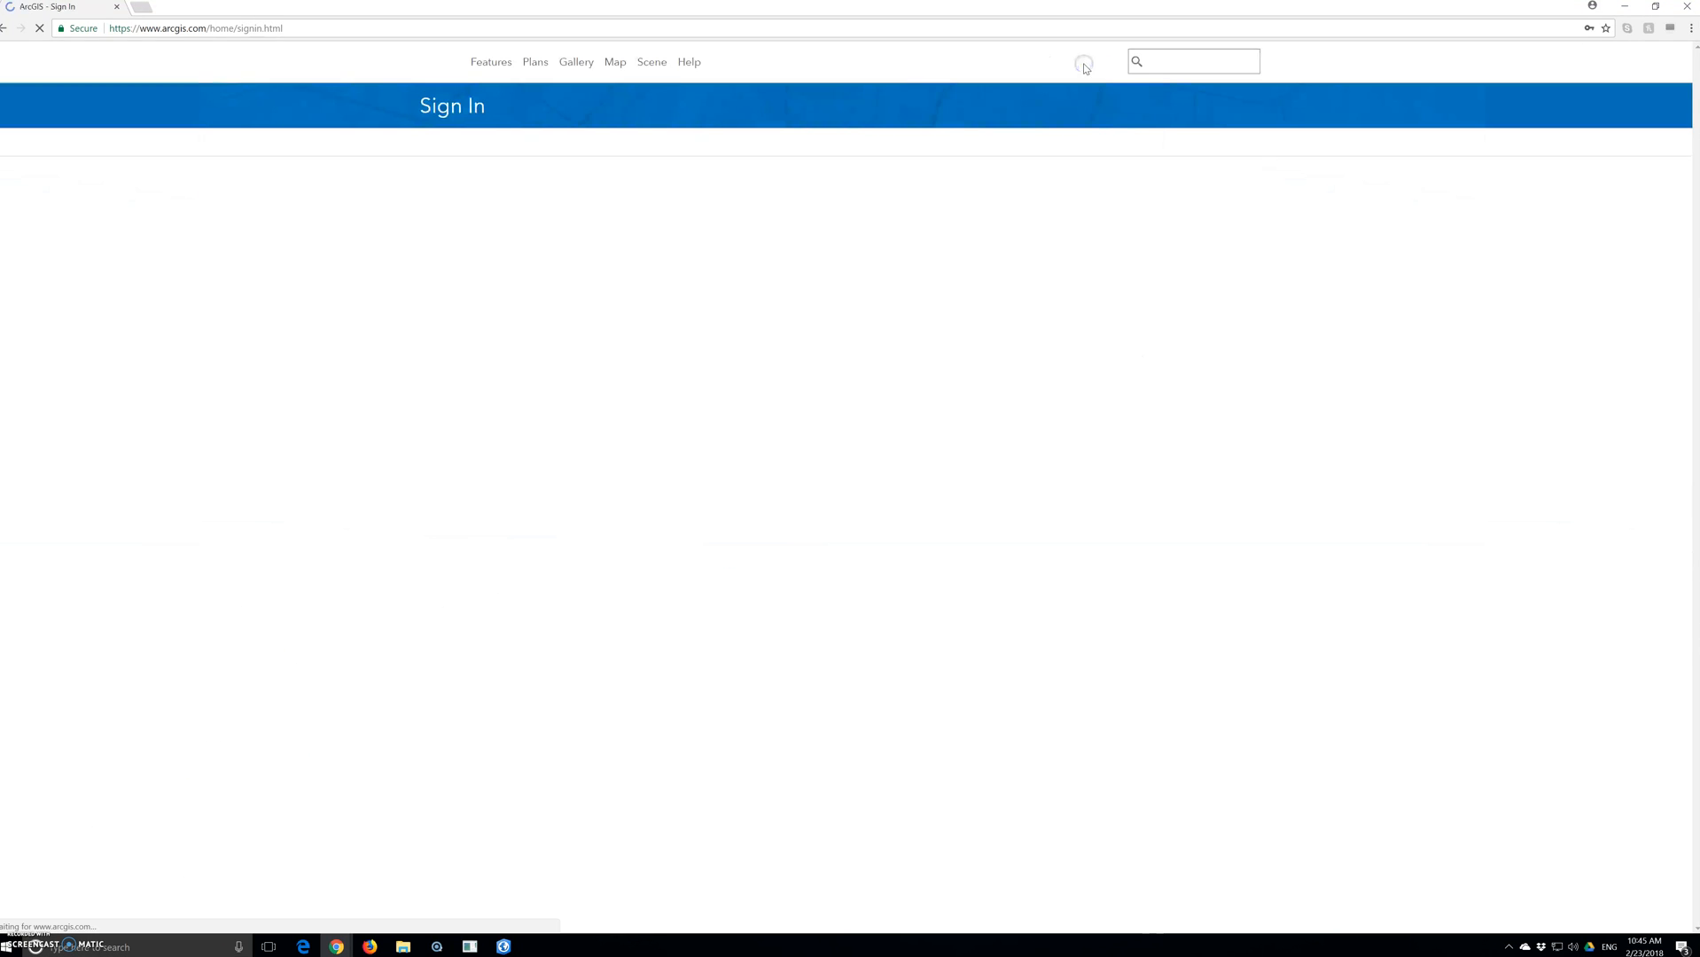
{"action": "left_click", "coordinate": [898, 304]}
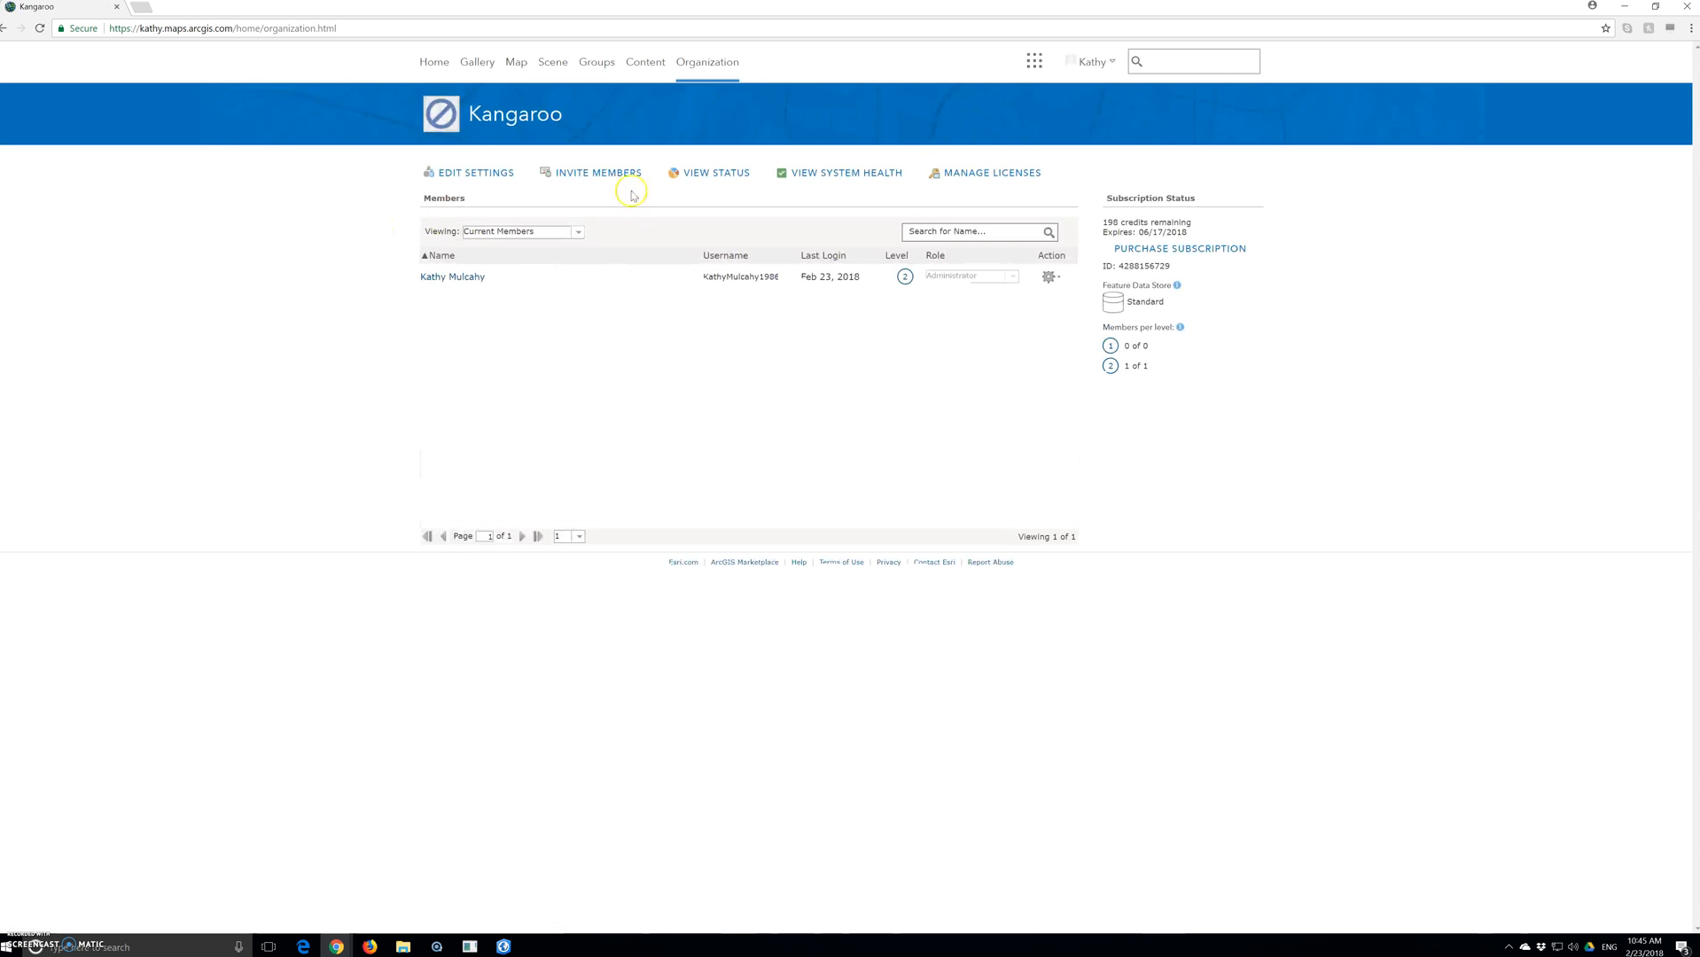
{"action": "left_click", "coordinate": [645, 62]}
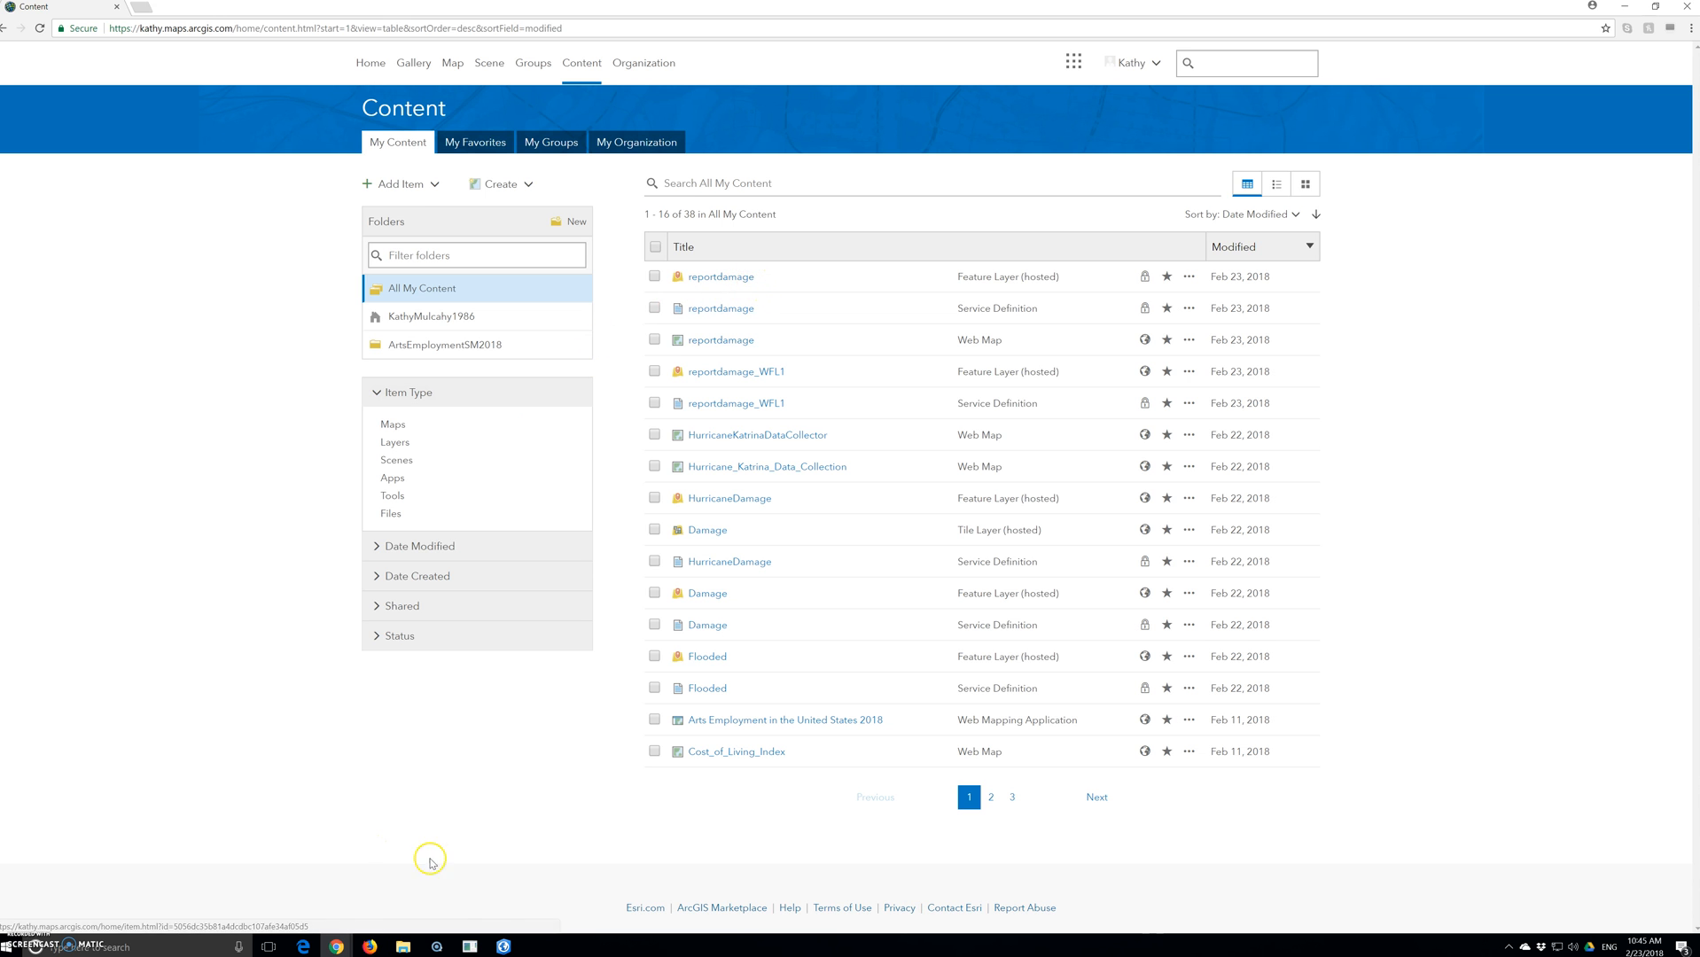
{"action": "left_click", "coordinate": [507, 946]}
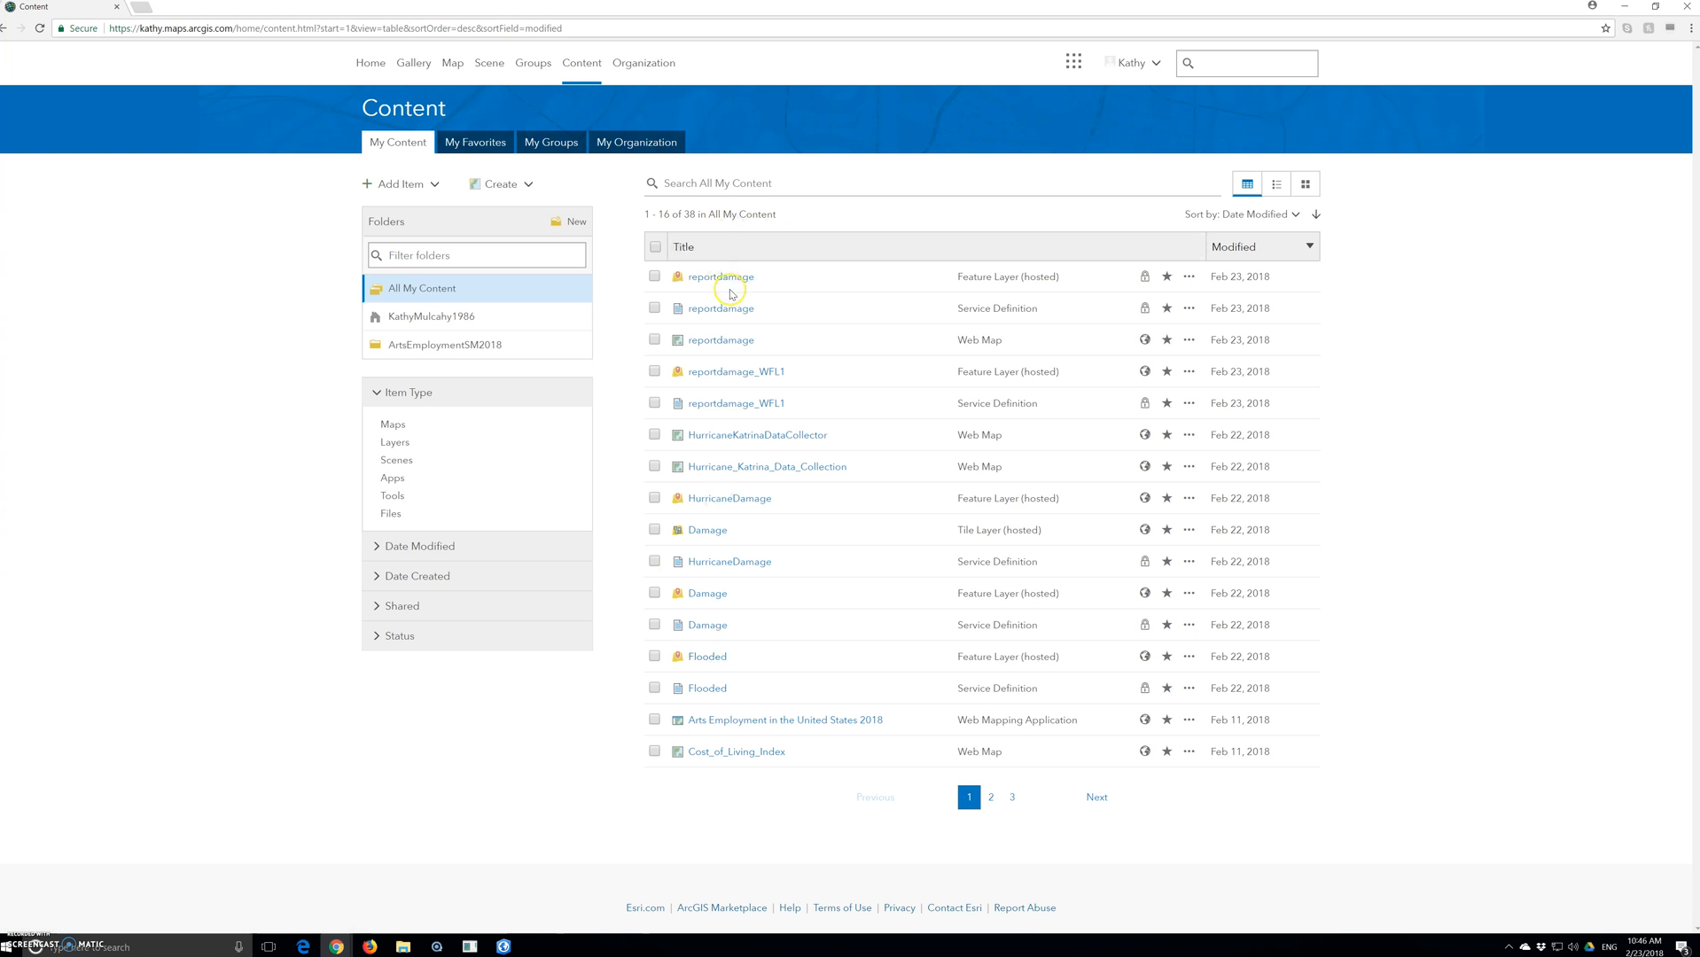
Open the item details of the reportdamage hosted feature layer in ArcGIS Online and confirm its sharing settings
{"action": "left_click", "coordinate": [1189, 277]}
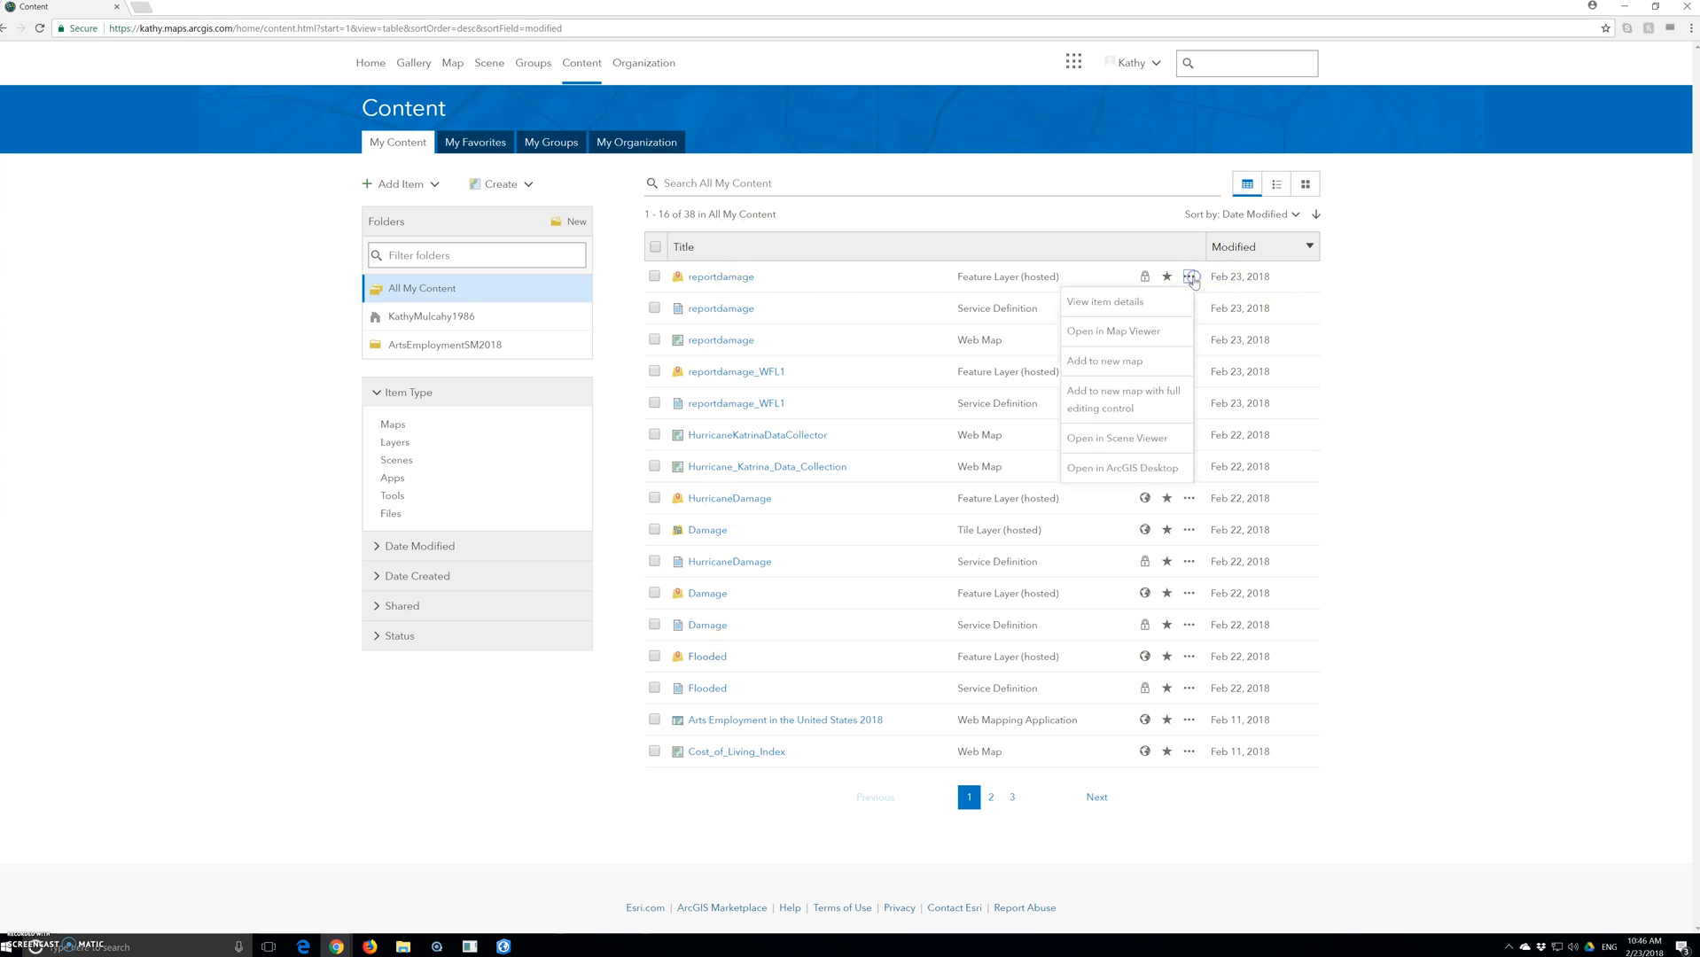
{"action": "left_click", "coordinate": [1121, 368]}
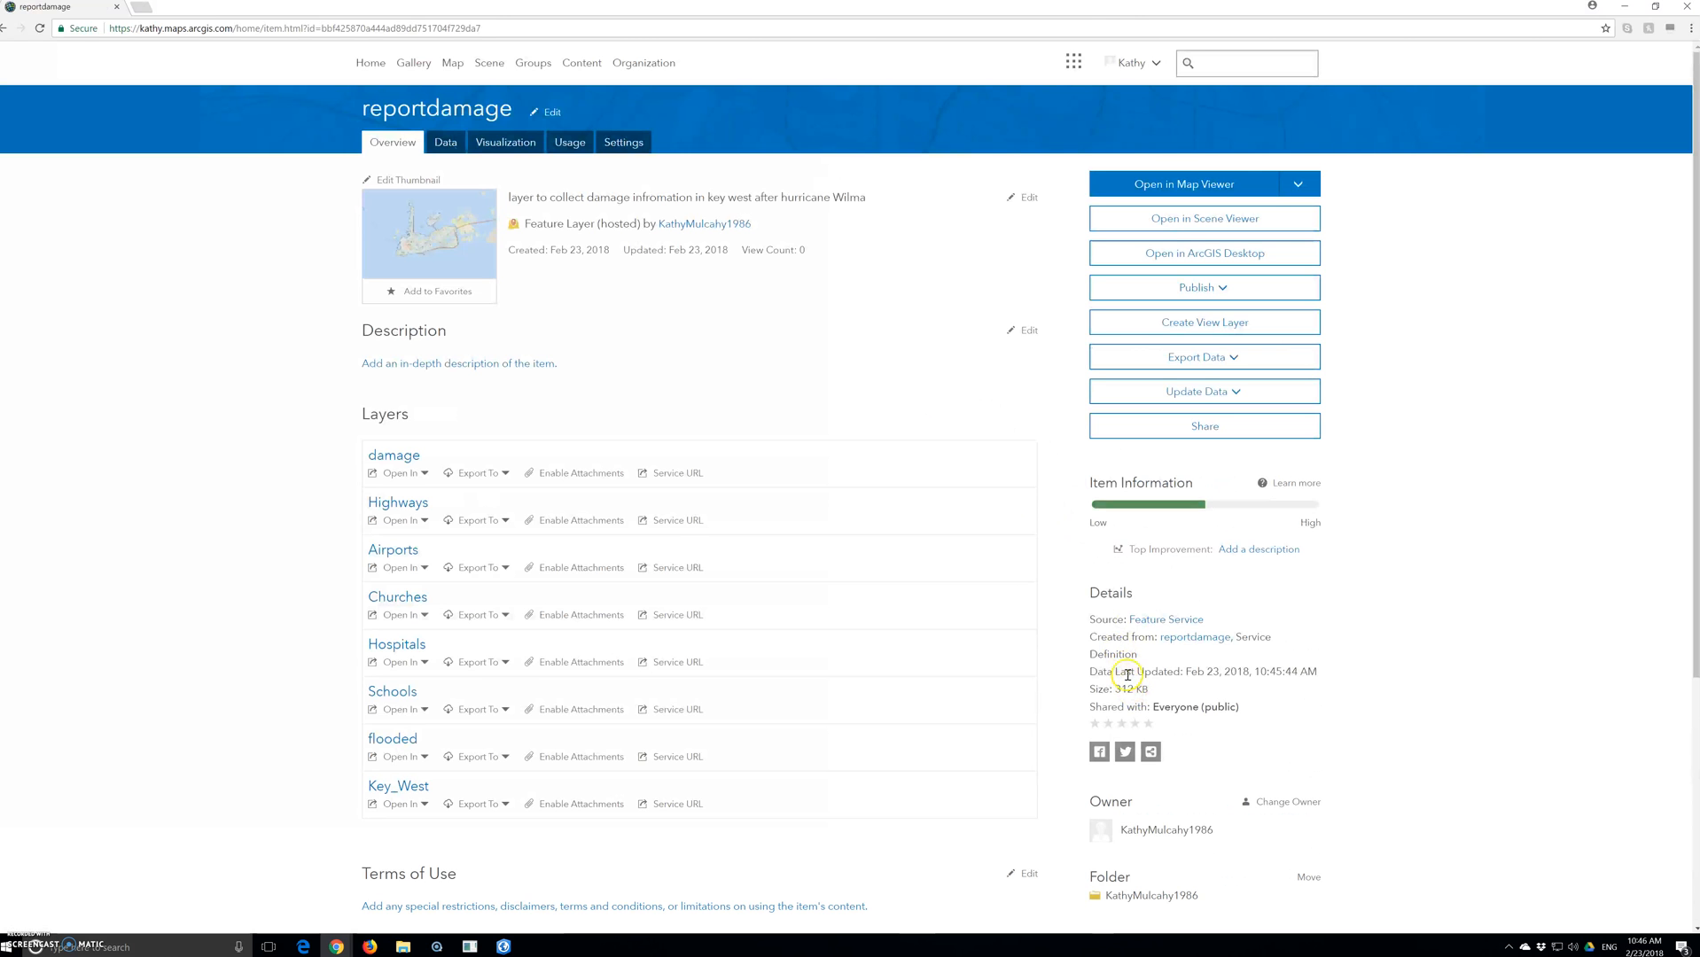
{"action": "scroll", "coordinate": [1127, 675], "scroll_direction": "down", "scroll_amount": 2}
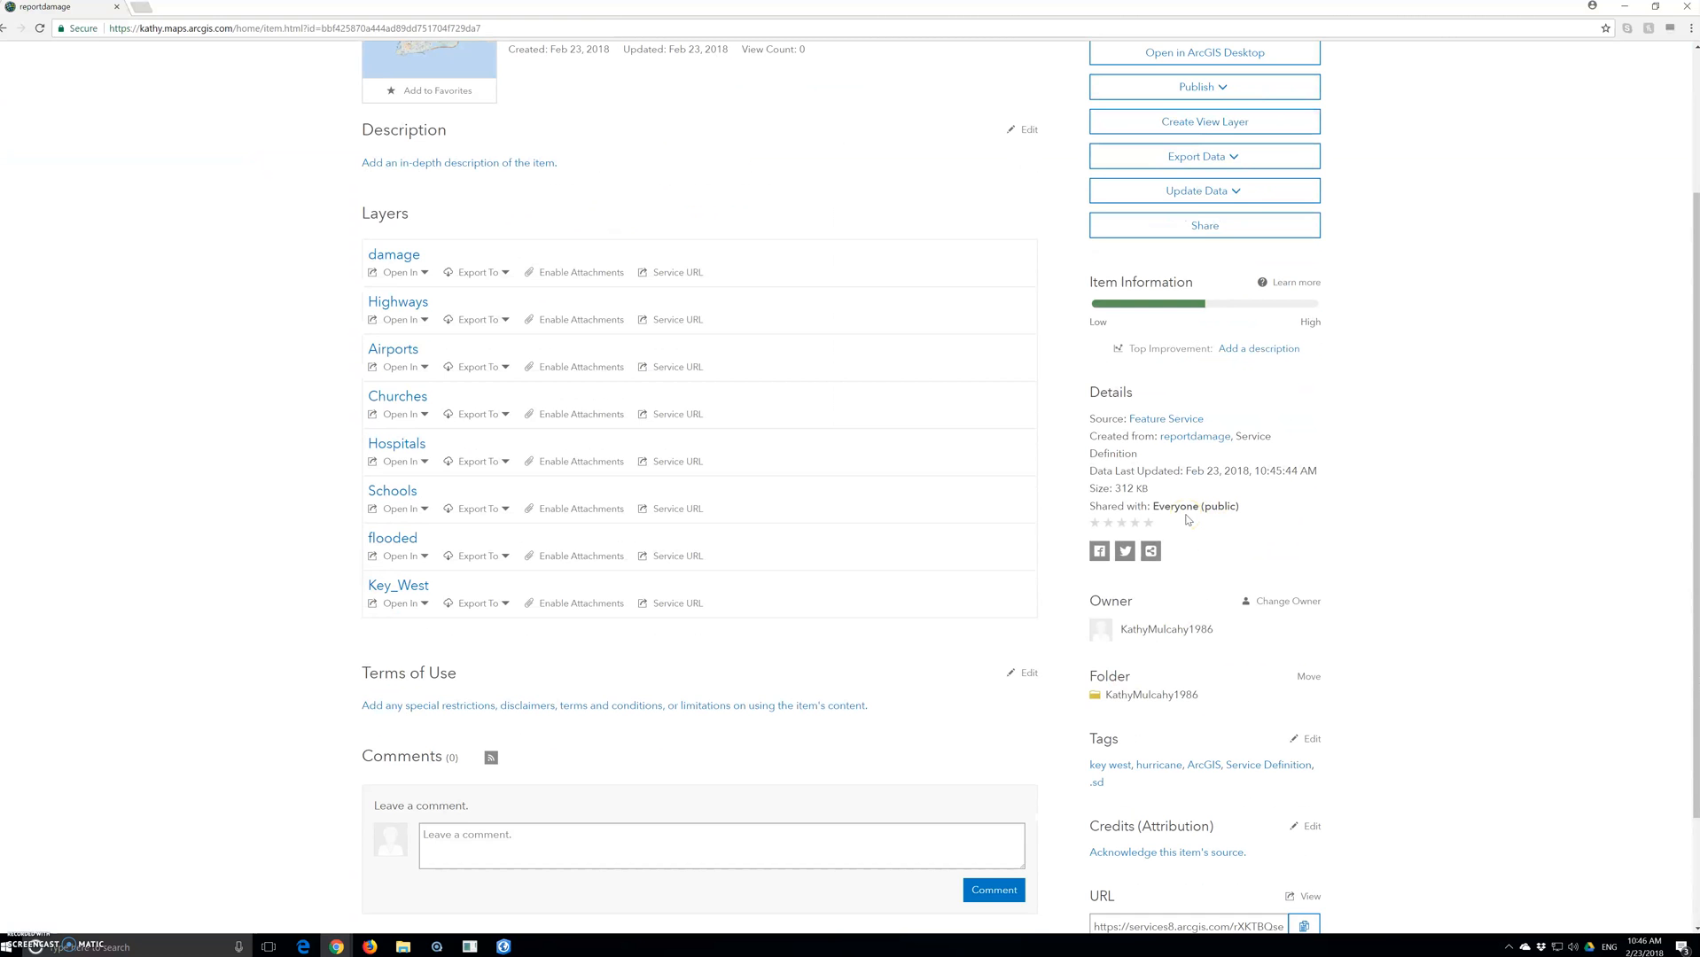
{"action": "scroll", "coordinate": [1188, 520], "scroll_direction": "up", "scroll_amount": 2}
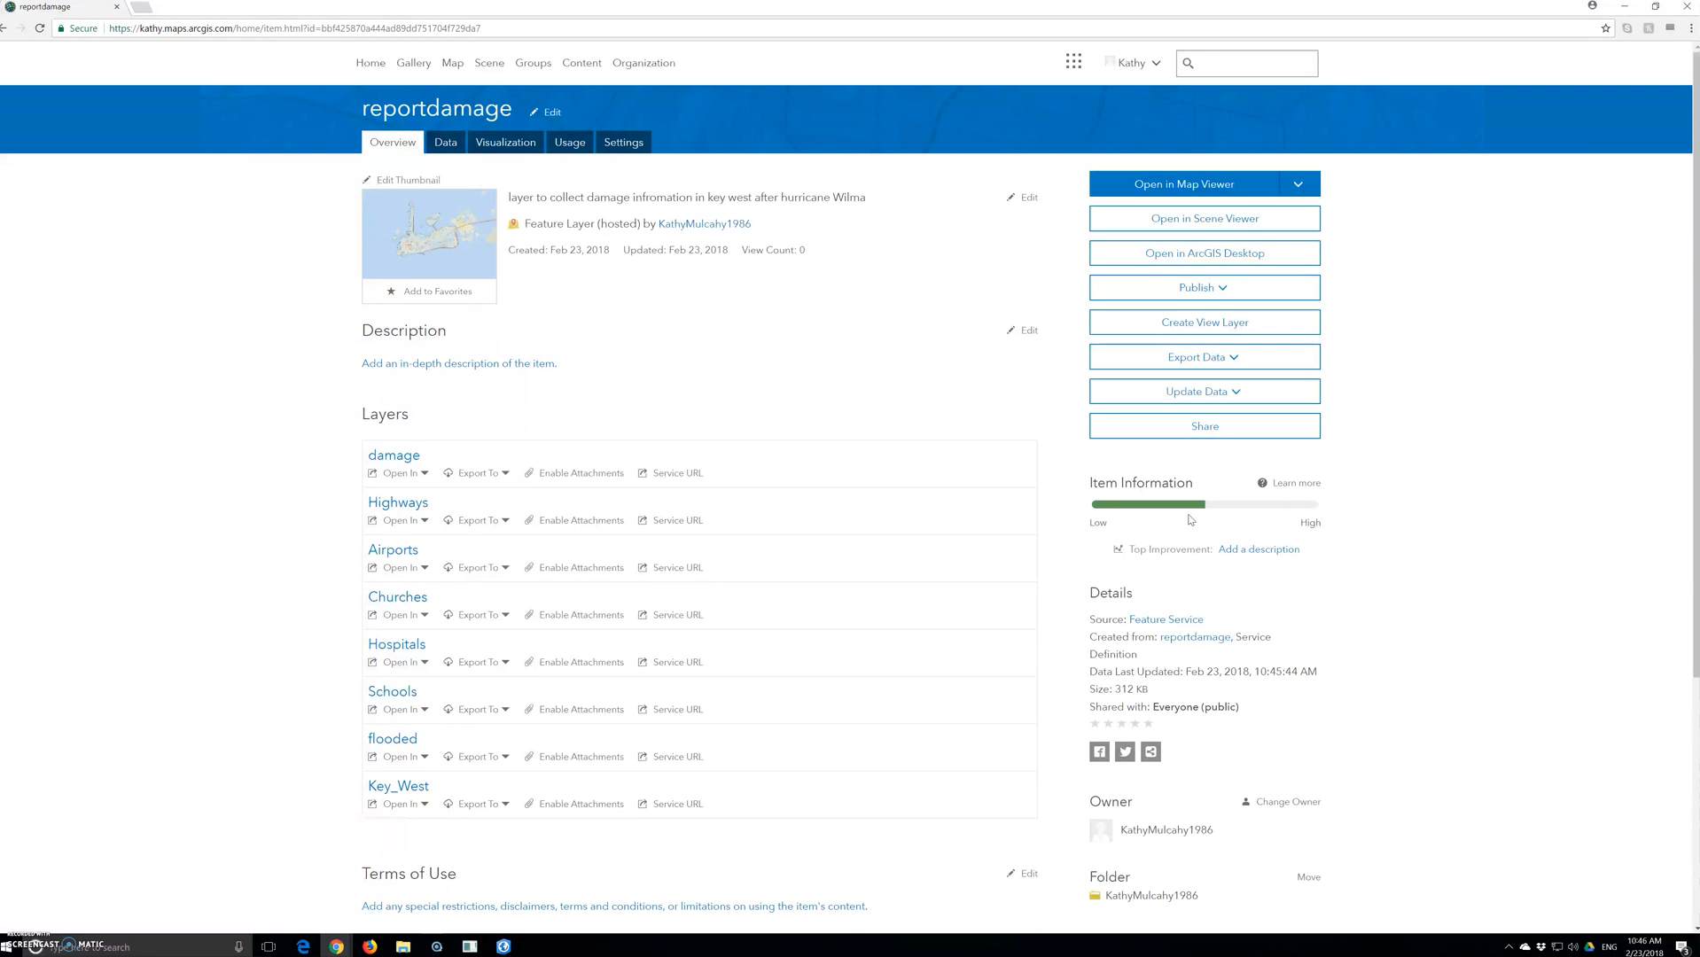
{"action": "scroll", "coordinate": [1191, 520], "scroll_direction": "down", "scroll_amount": 1}
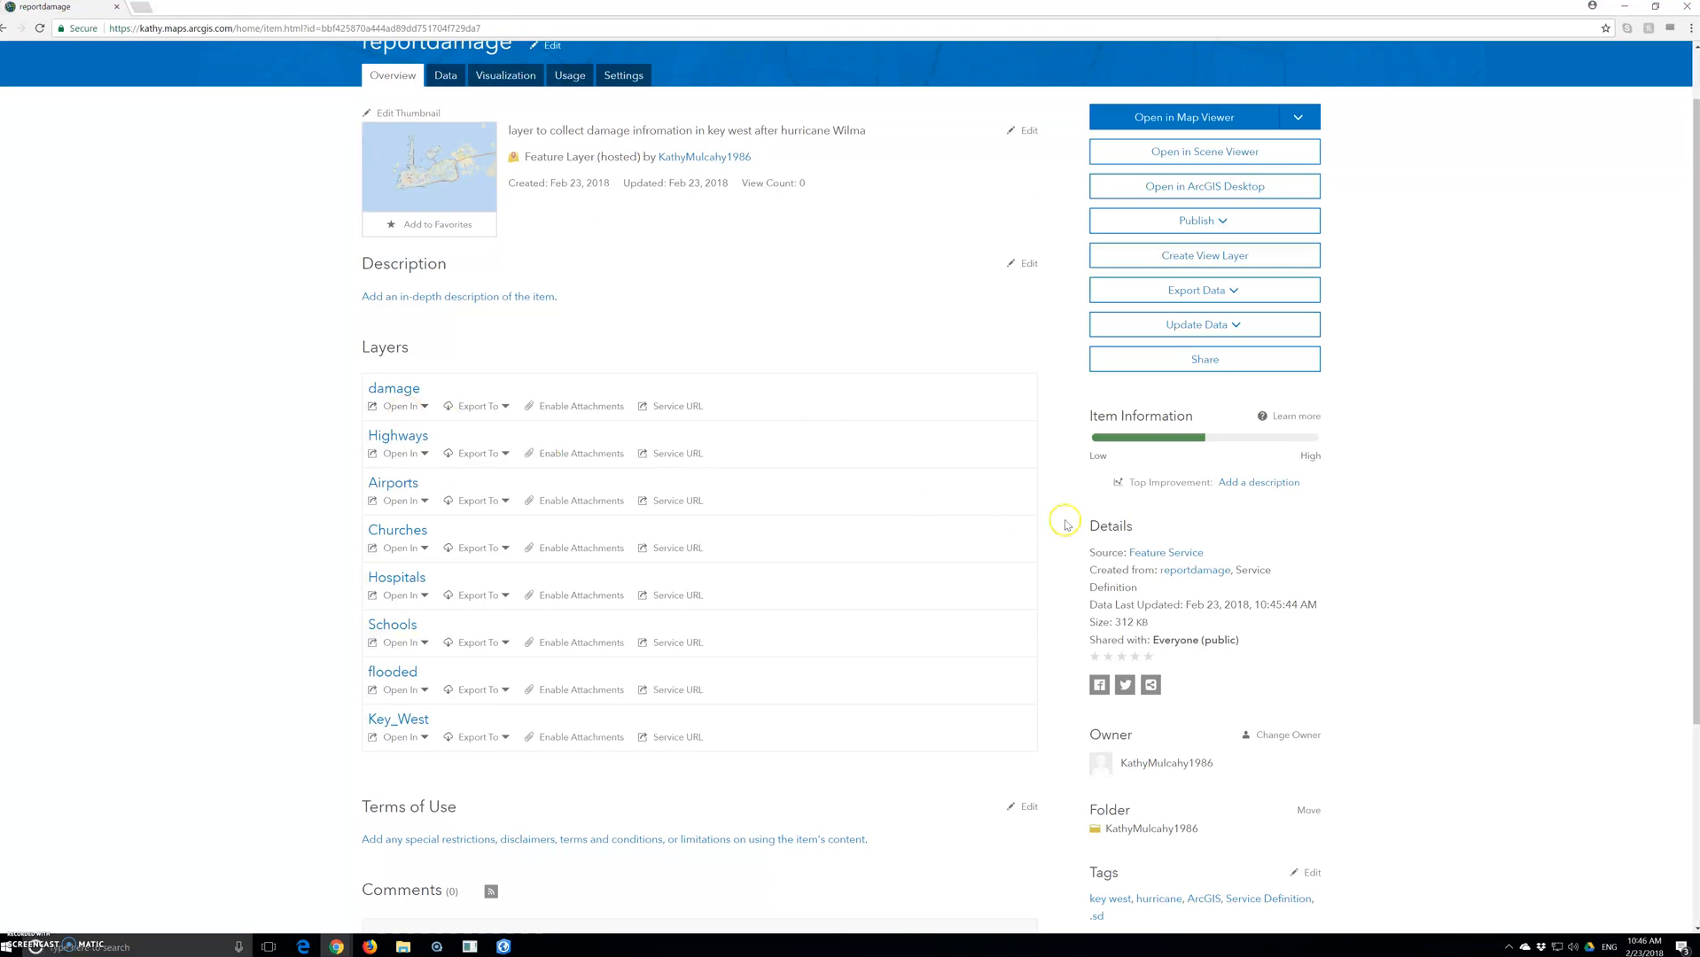
{"action": "scroll", "coordinate": [1063, 520], "scroll_direction": "up", "scroll_amount": 1}
{"action": "left_click", "coordinate": [1190, 434]}
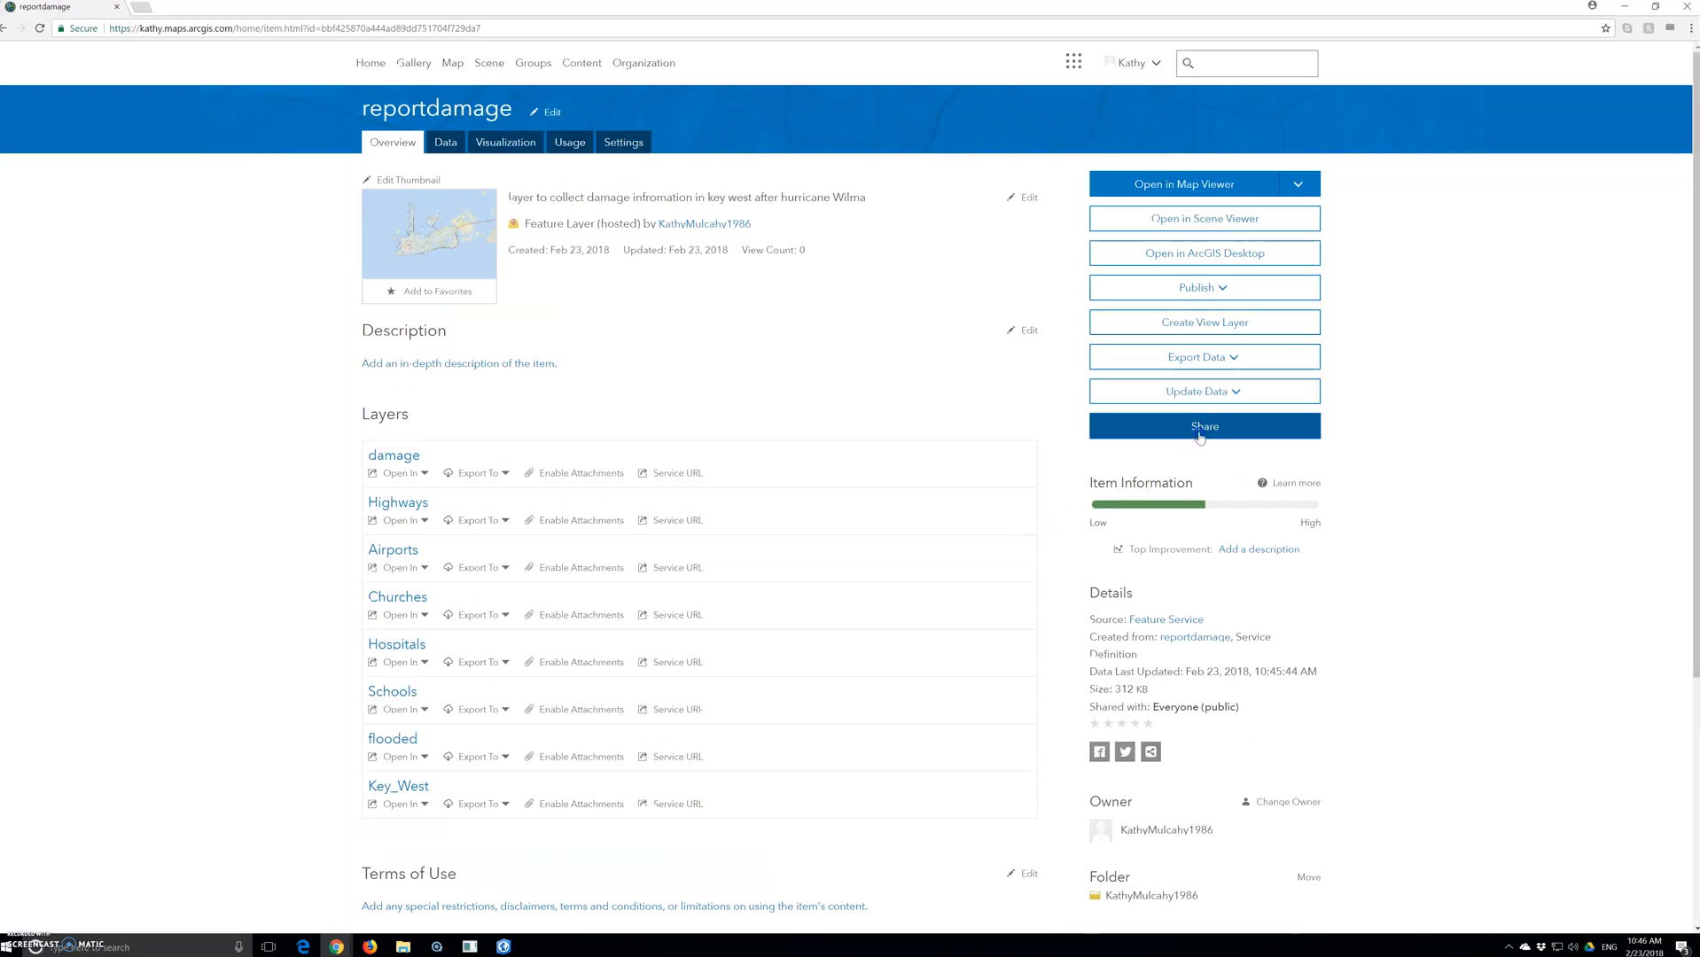
{"action": "left_click", "coordinate": [897, 647]}
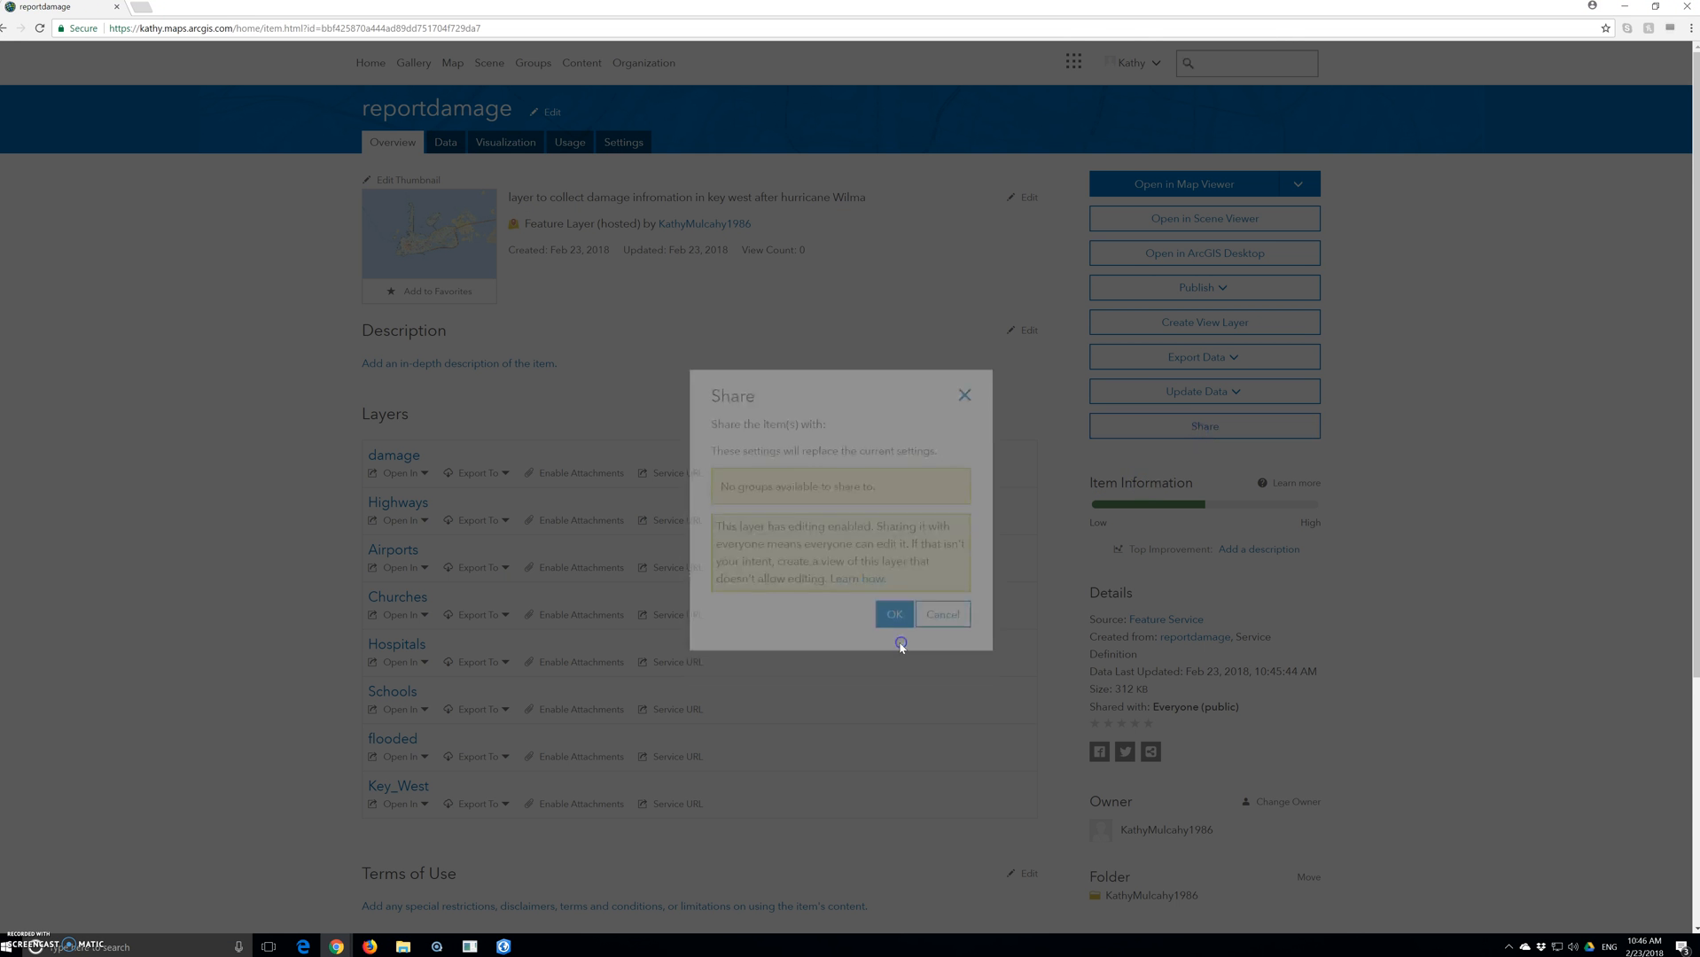
Open the reportdamage feature layer in Map Viewer and show the map's layer contents
{"action": "left_click", "coordinate": [1205, 292]}
{"action": "left_click", "coordinate": [1168, 291]}
{"action": "left_click", "coordinate": [1193, 185]}
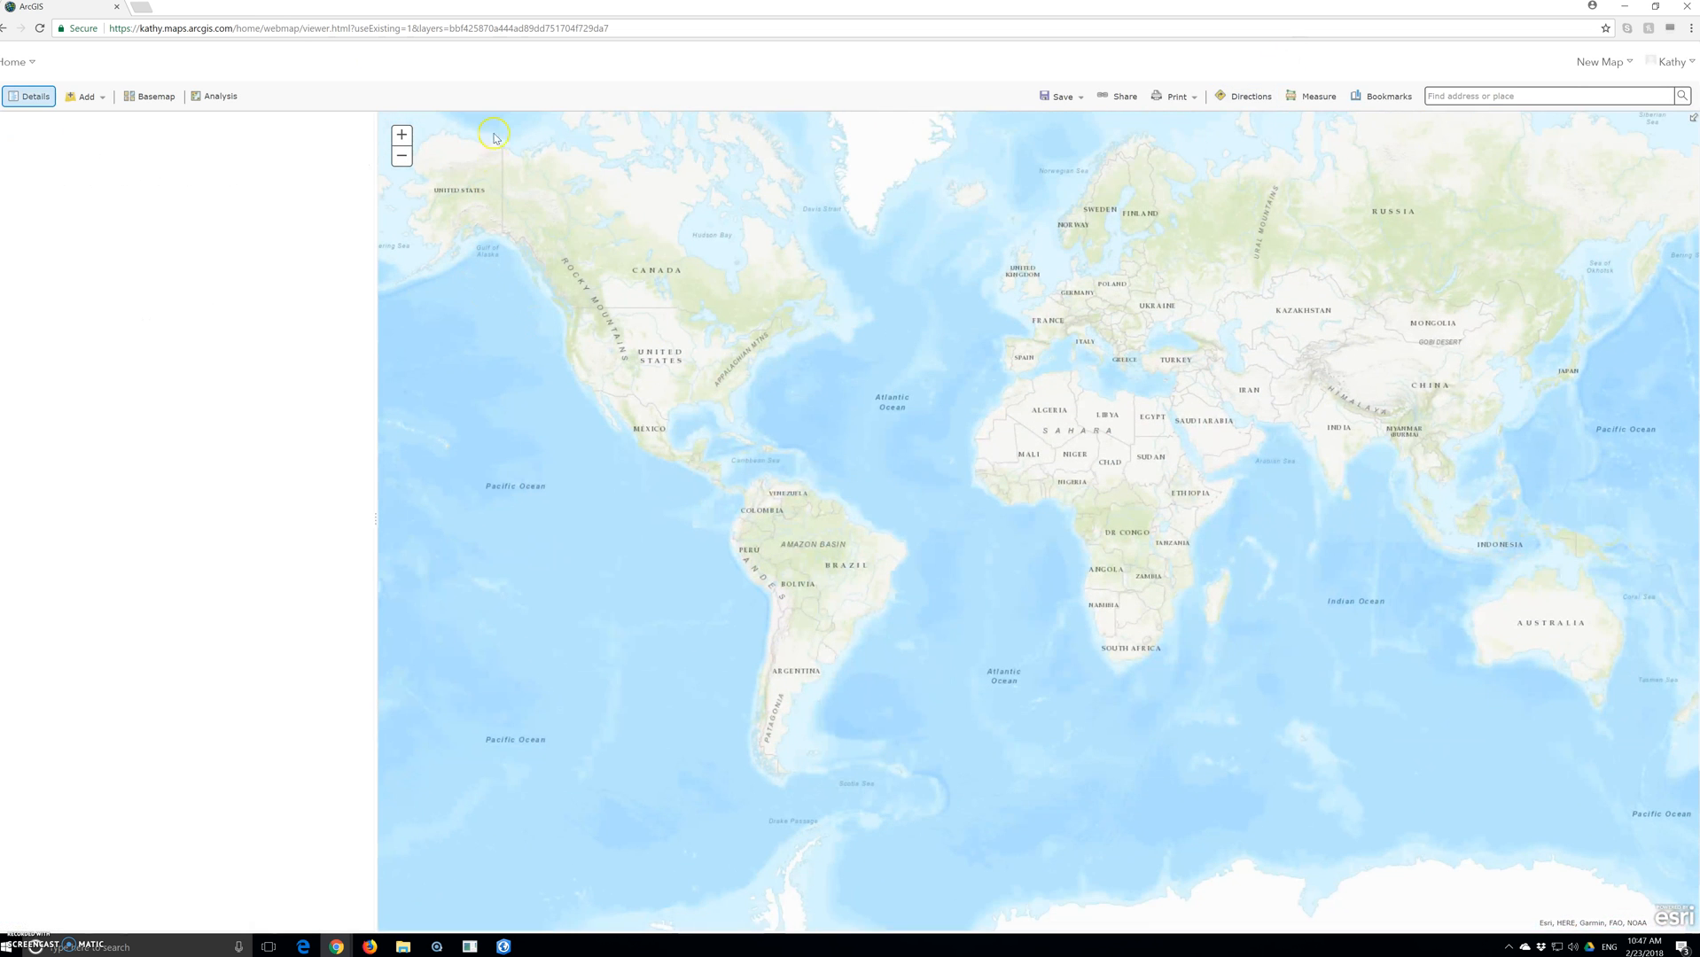
{"action": "left_click", "coordinate": [55, 133]}
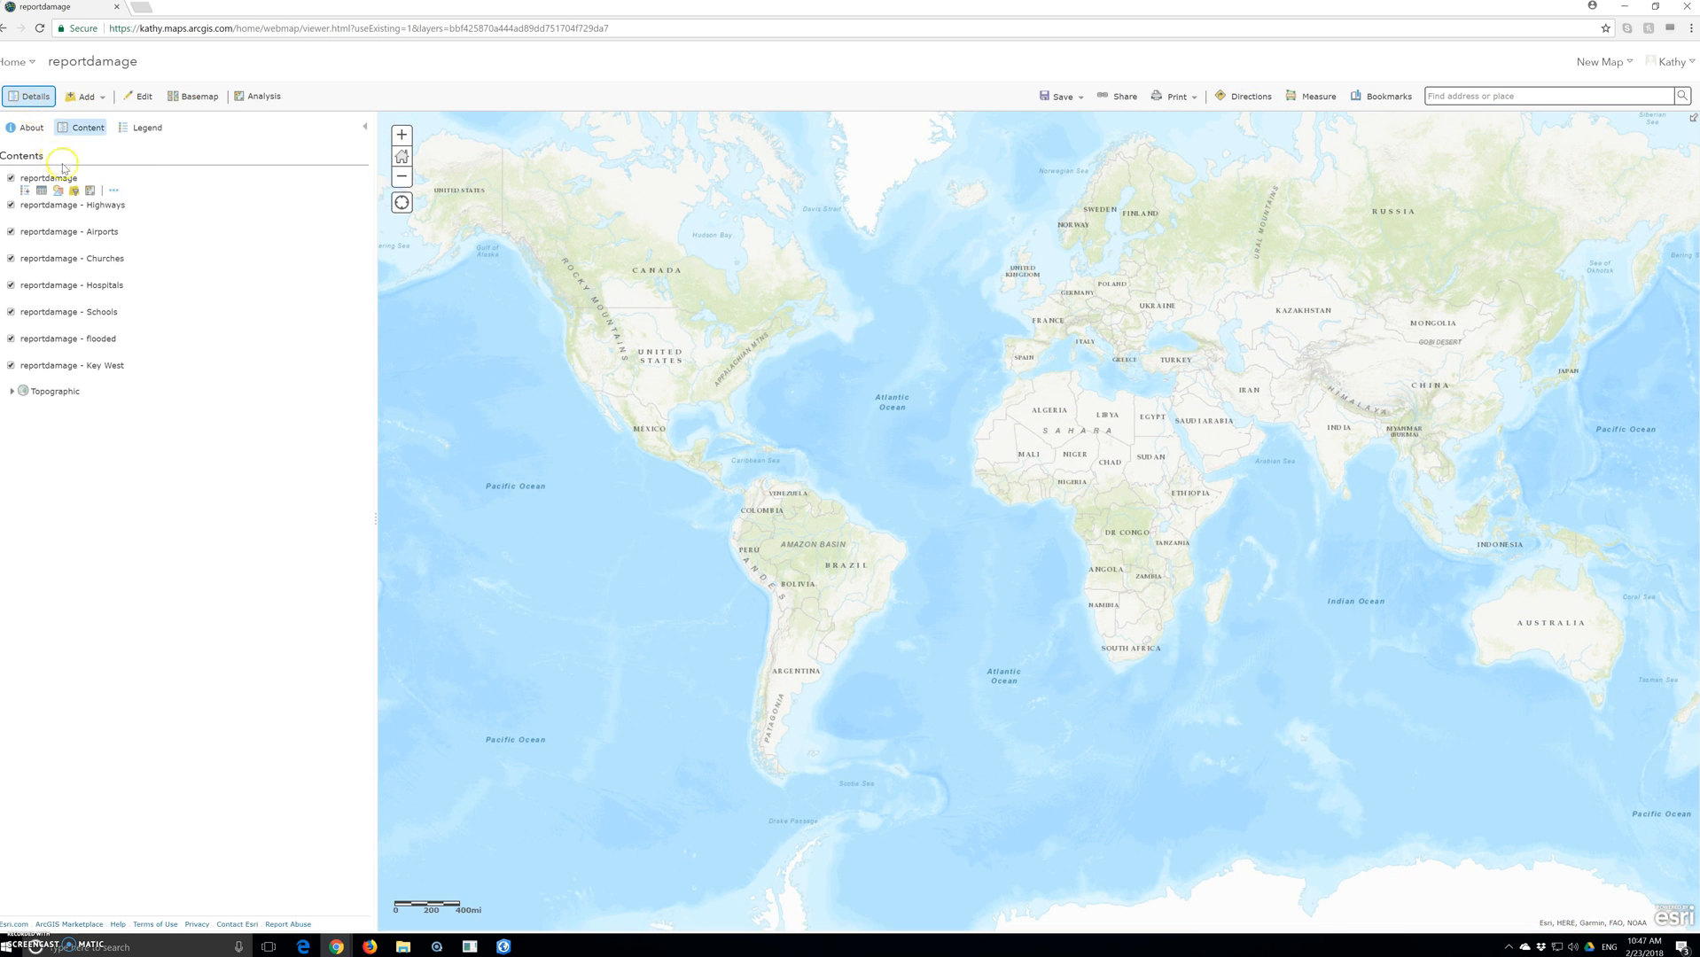
Zoom the map to the reportdamage - Highways layer and widen the view to frame all of Key West
{"action": "mouse_move", "coordinate": [59, 209]}
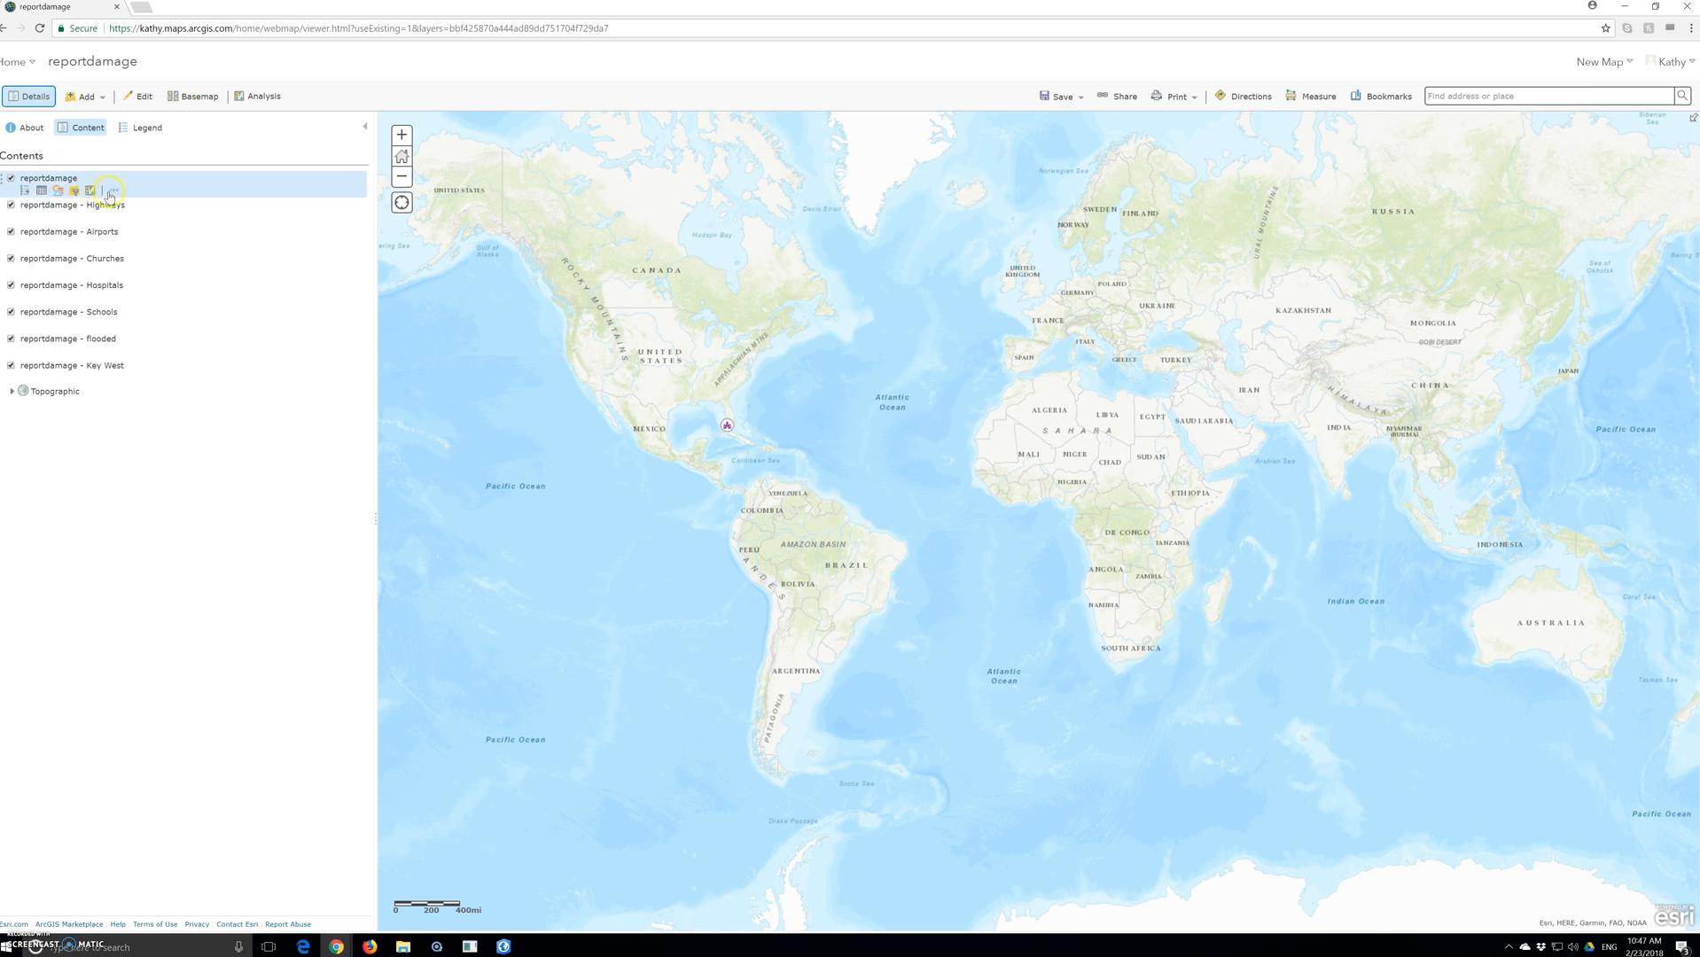
{"action": "right_click", "coordinate": [117, 219]}
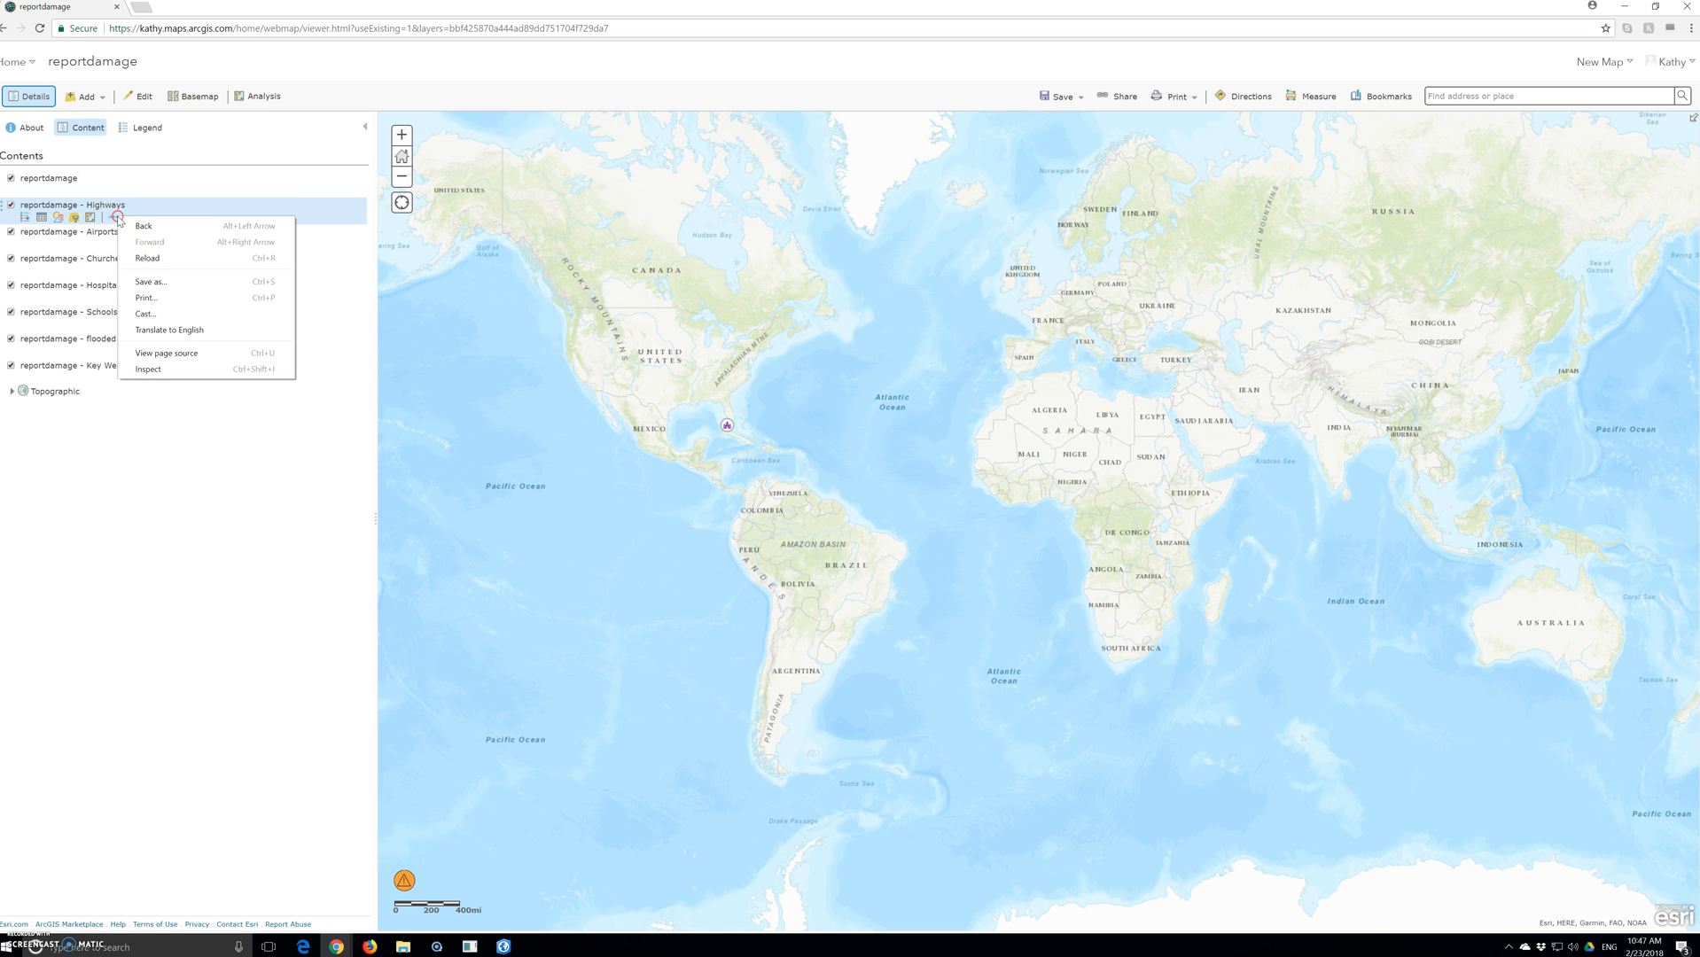
{"action": "left_click", "coordinate": [112, 218]}
{"action": "left_click", "coordinate": [115, 218]}
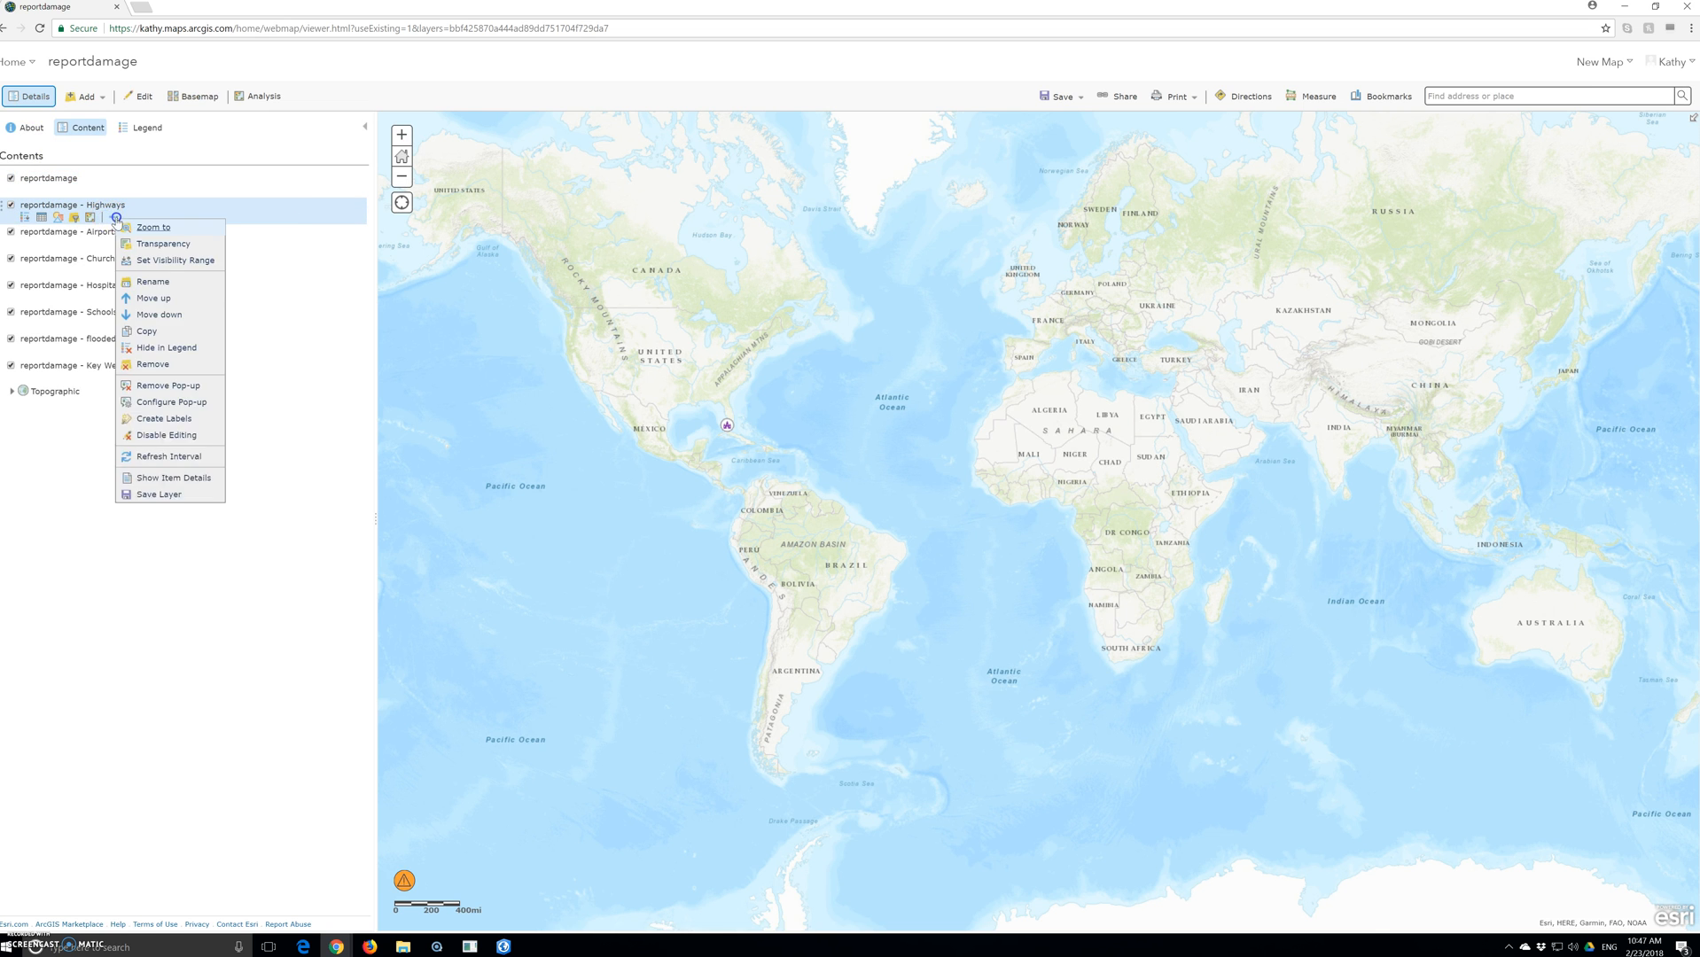
{"action": "left_click", "coordinate": [137, 230]}
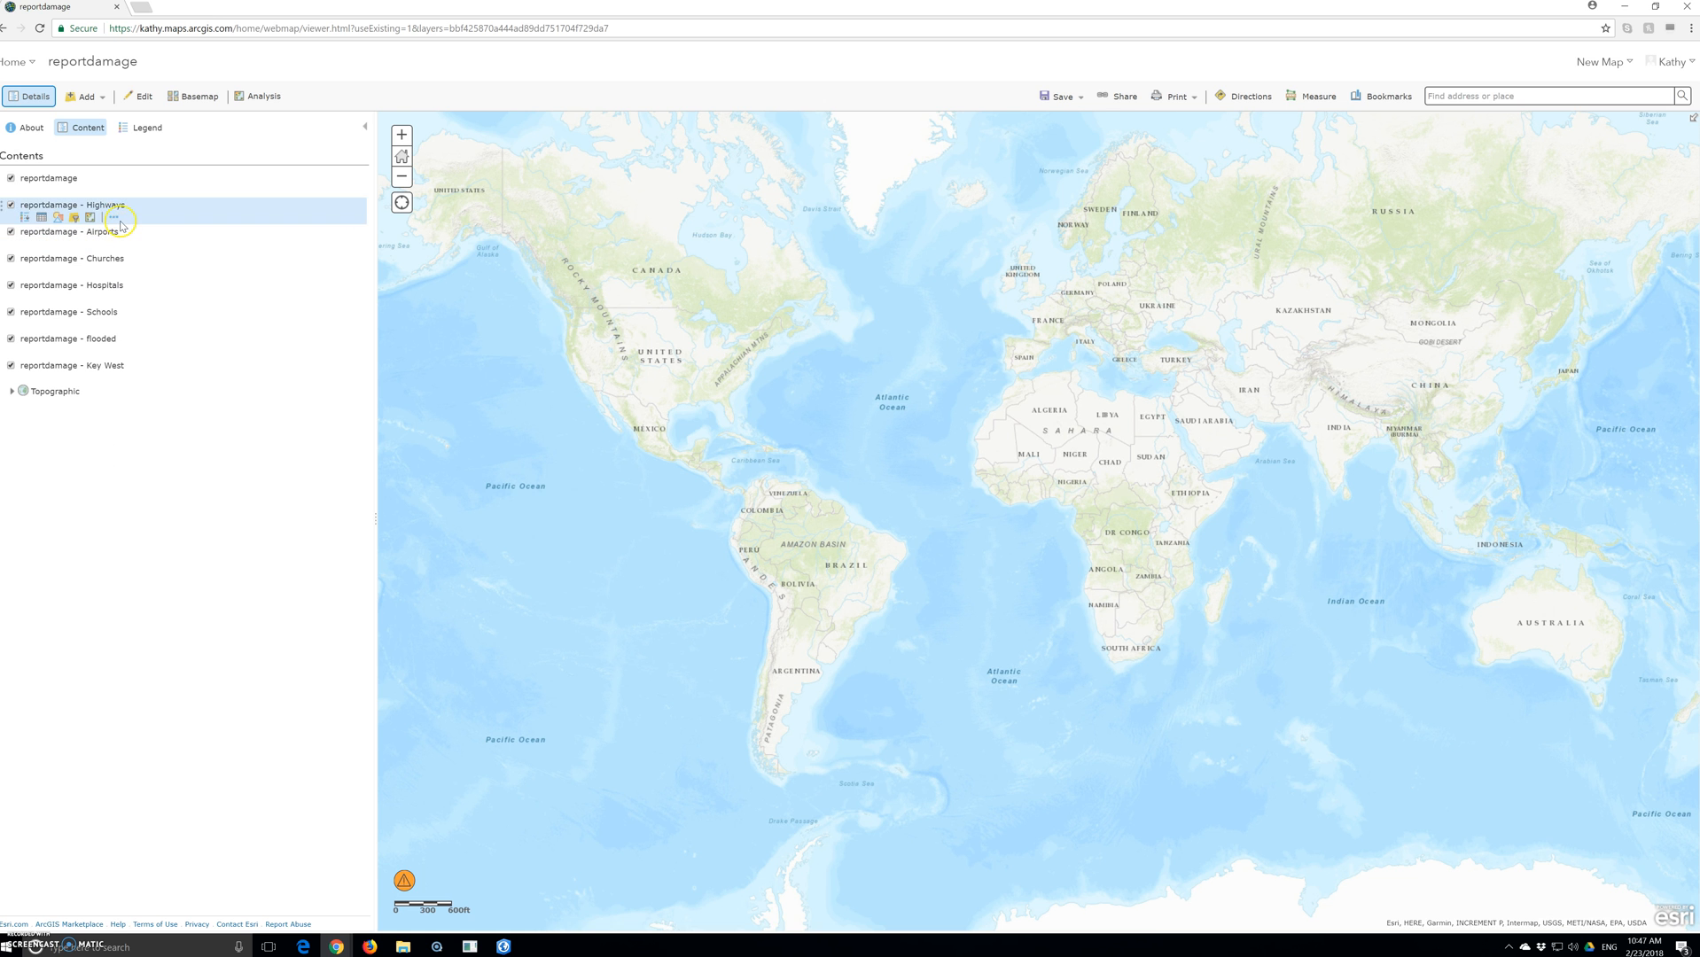
{"action": "left_click", "coordinate": [113, 218]}
{"action": "left_click", "coordinate": [184, 260]}
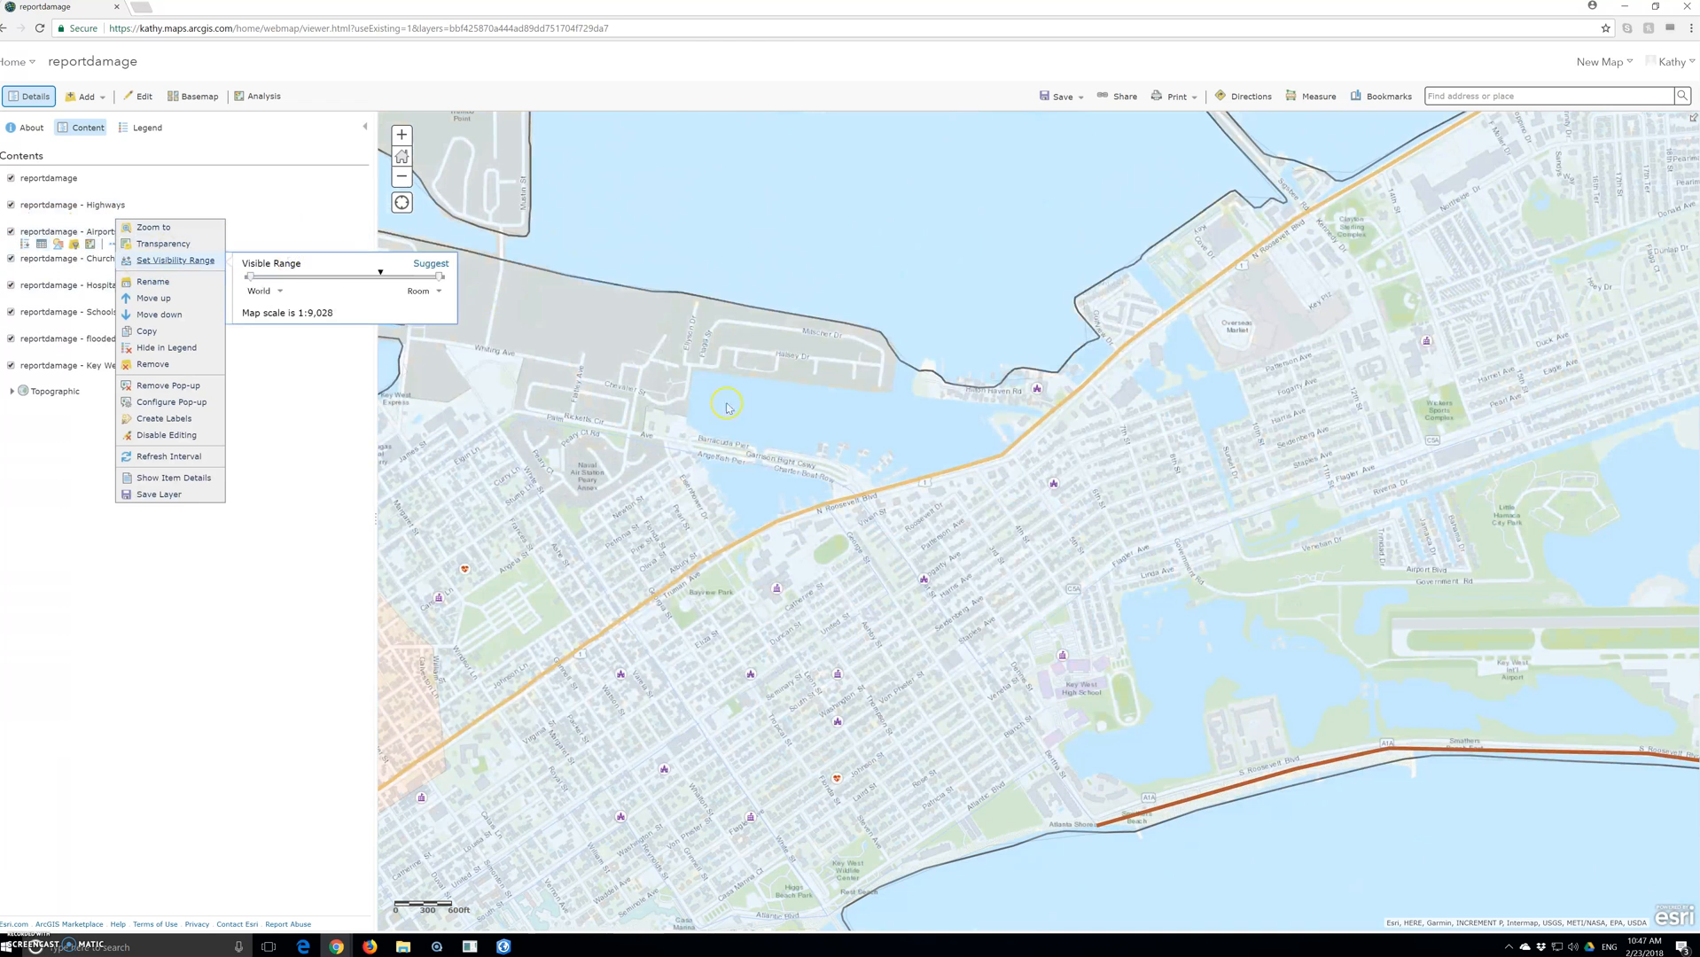
{"action": "scroll", "coordinate": [844, 536], "scroll_direction": "down", "scroll_amount": 1}
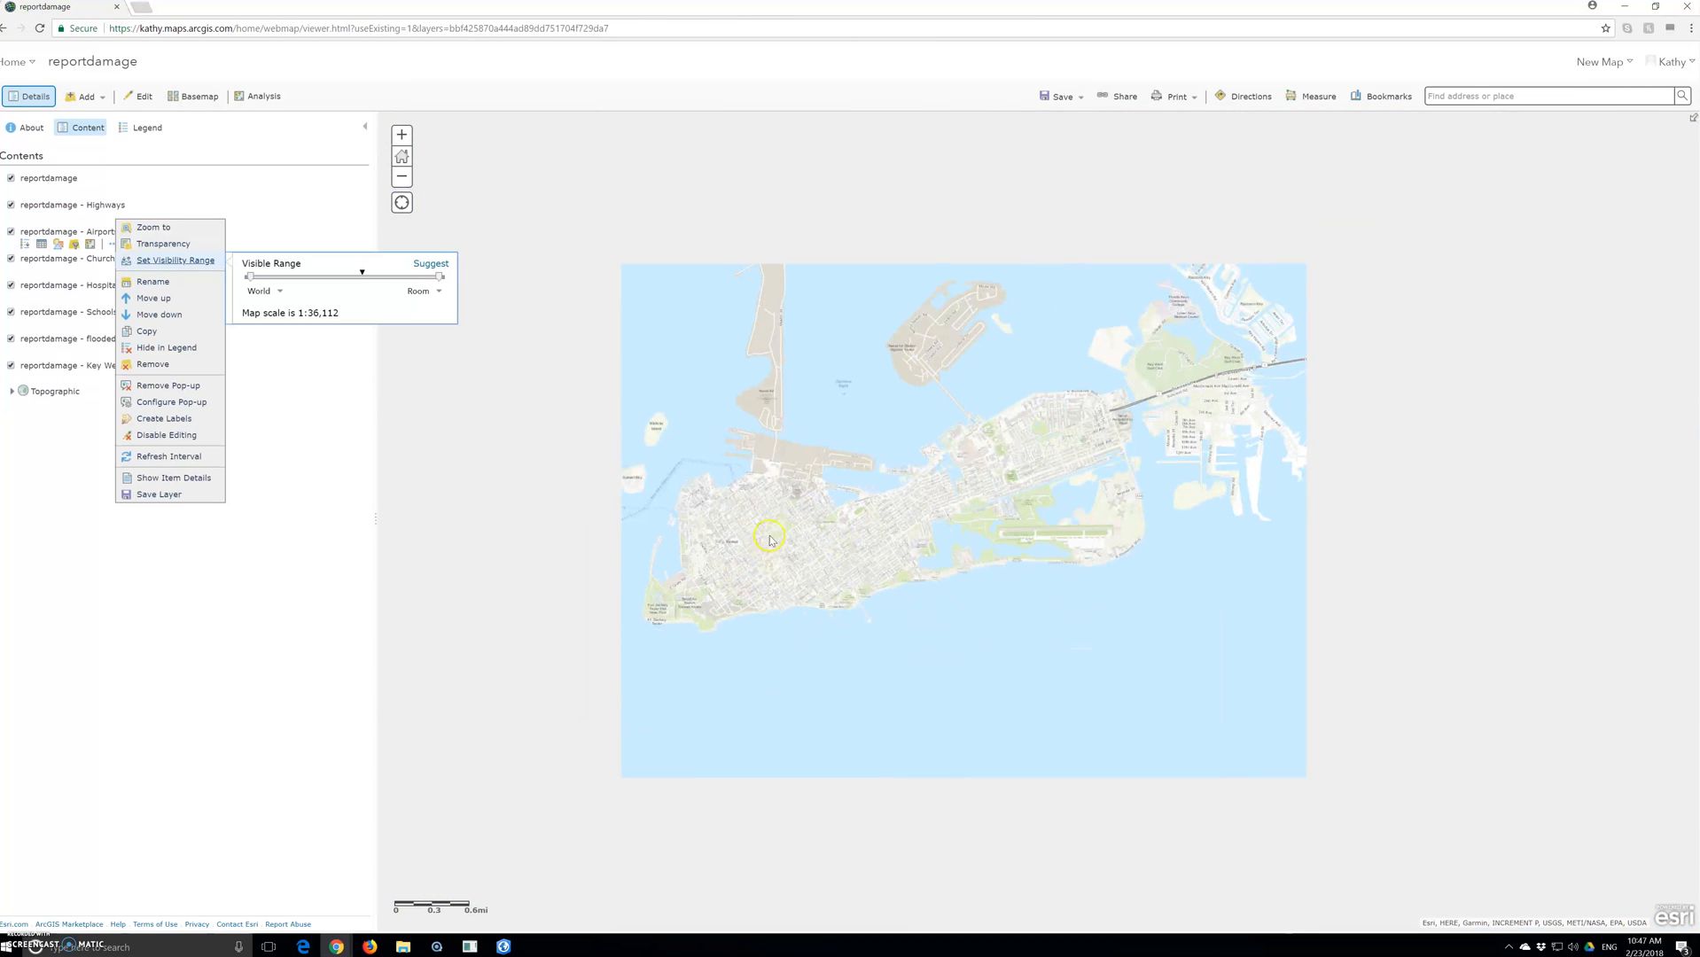
{"action": "scroll", "coordinate": [844, 539], "scroll_direction": "down", "scroll_amount": 1}
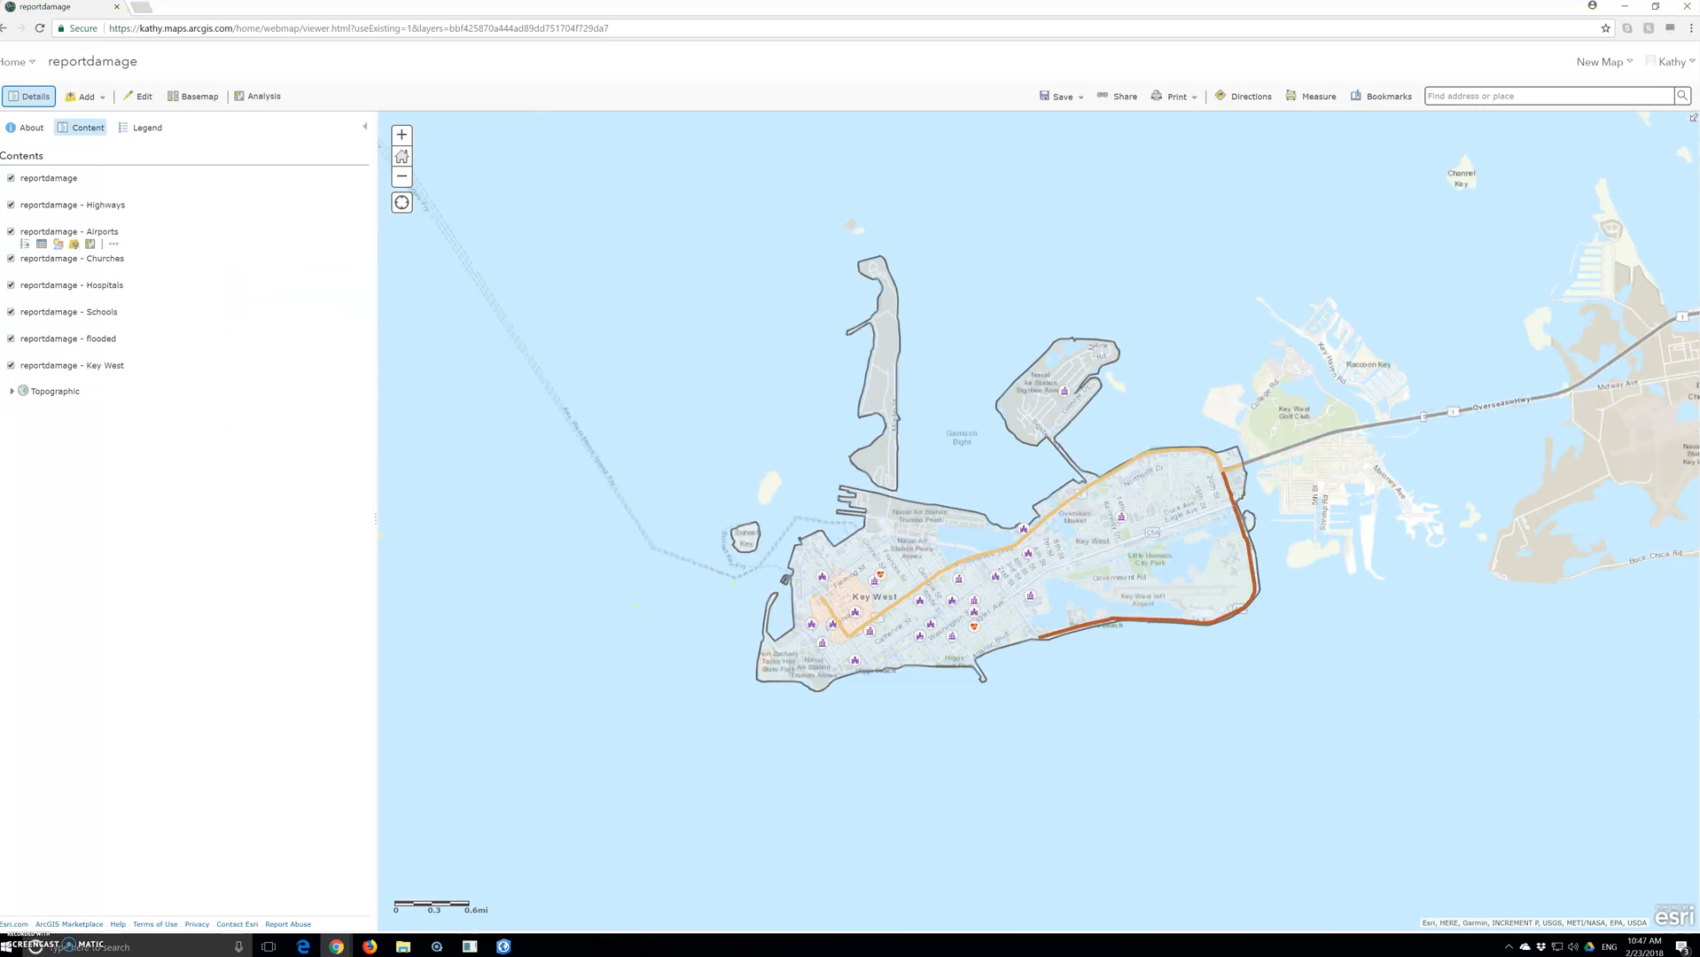
Reduce the transparency of the reportdamage - flooded layer to roughly the middle of the range
{"action": "mouse_move", "coordinate": [41, 376]}
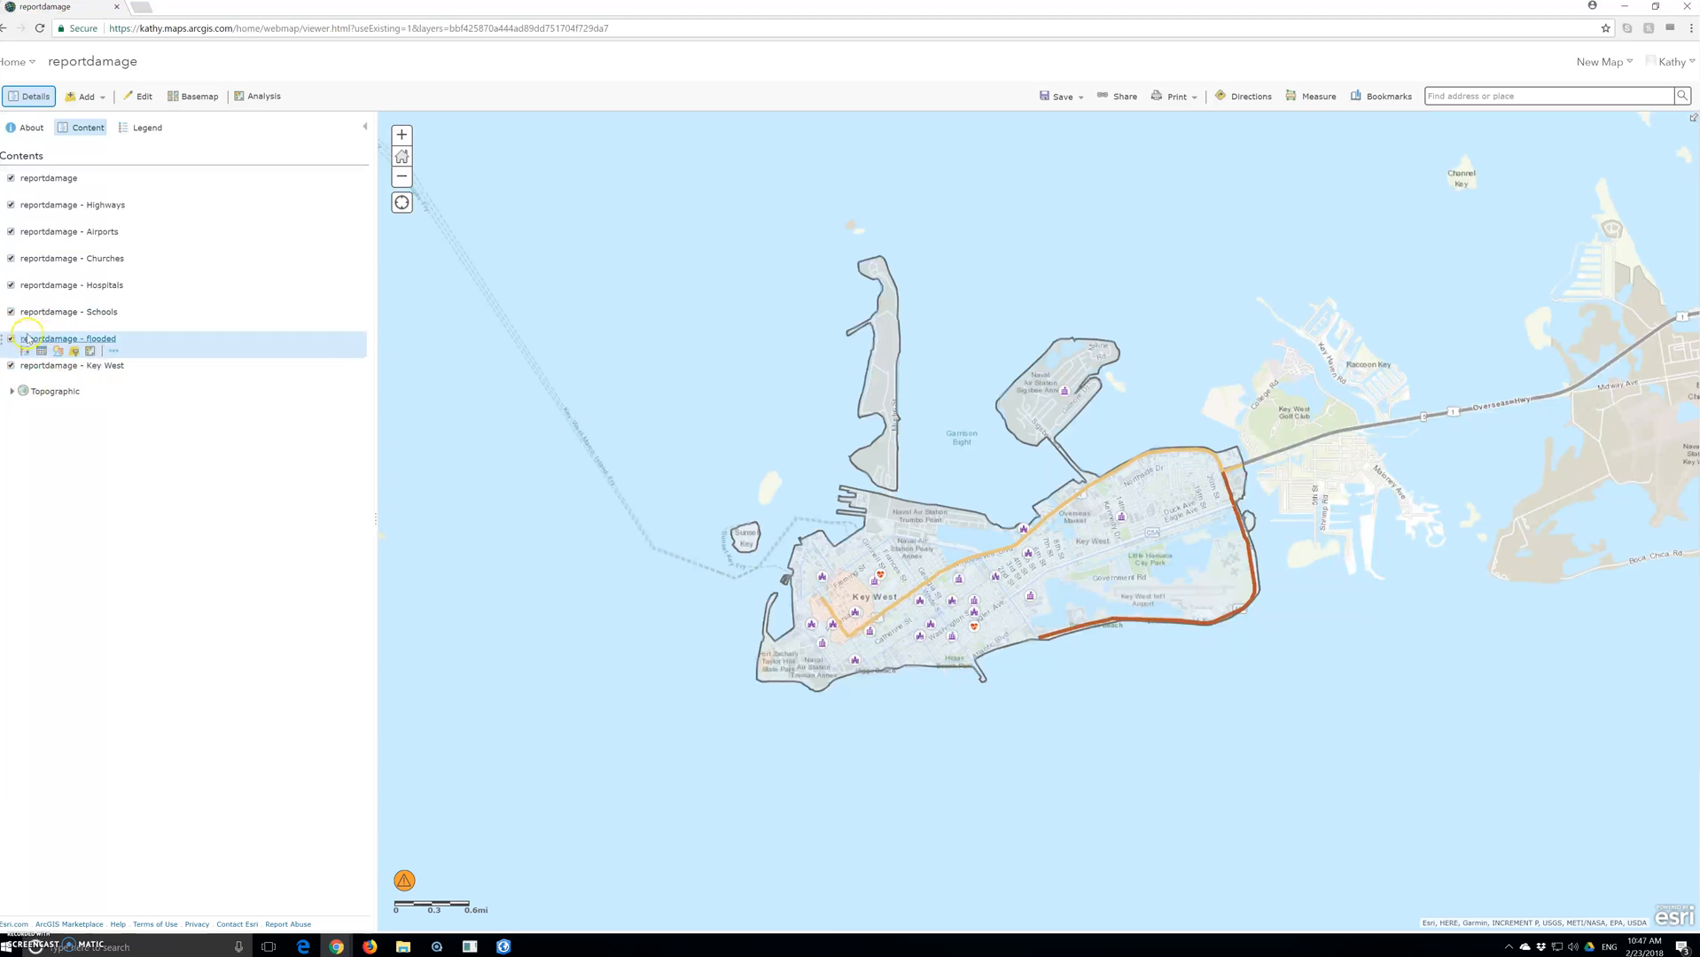
{"action": "left_click", "coordinate": [113, 355]}
{"action": "mouse_move", "coordinate": [149, 379]}
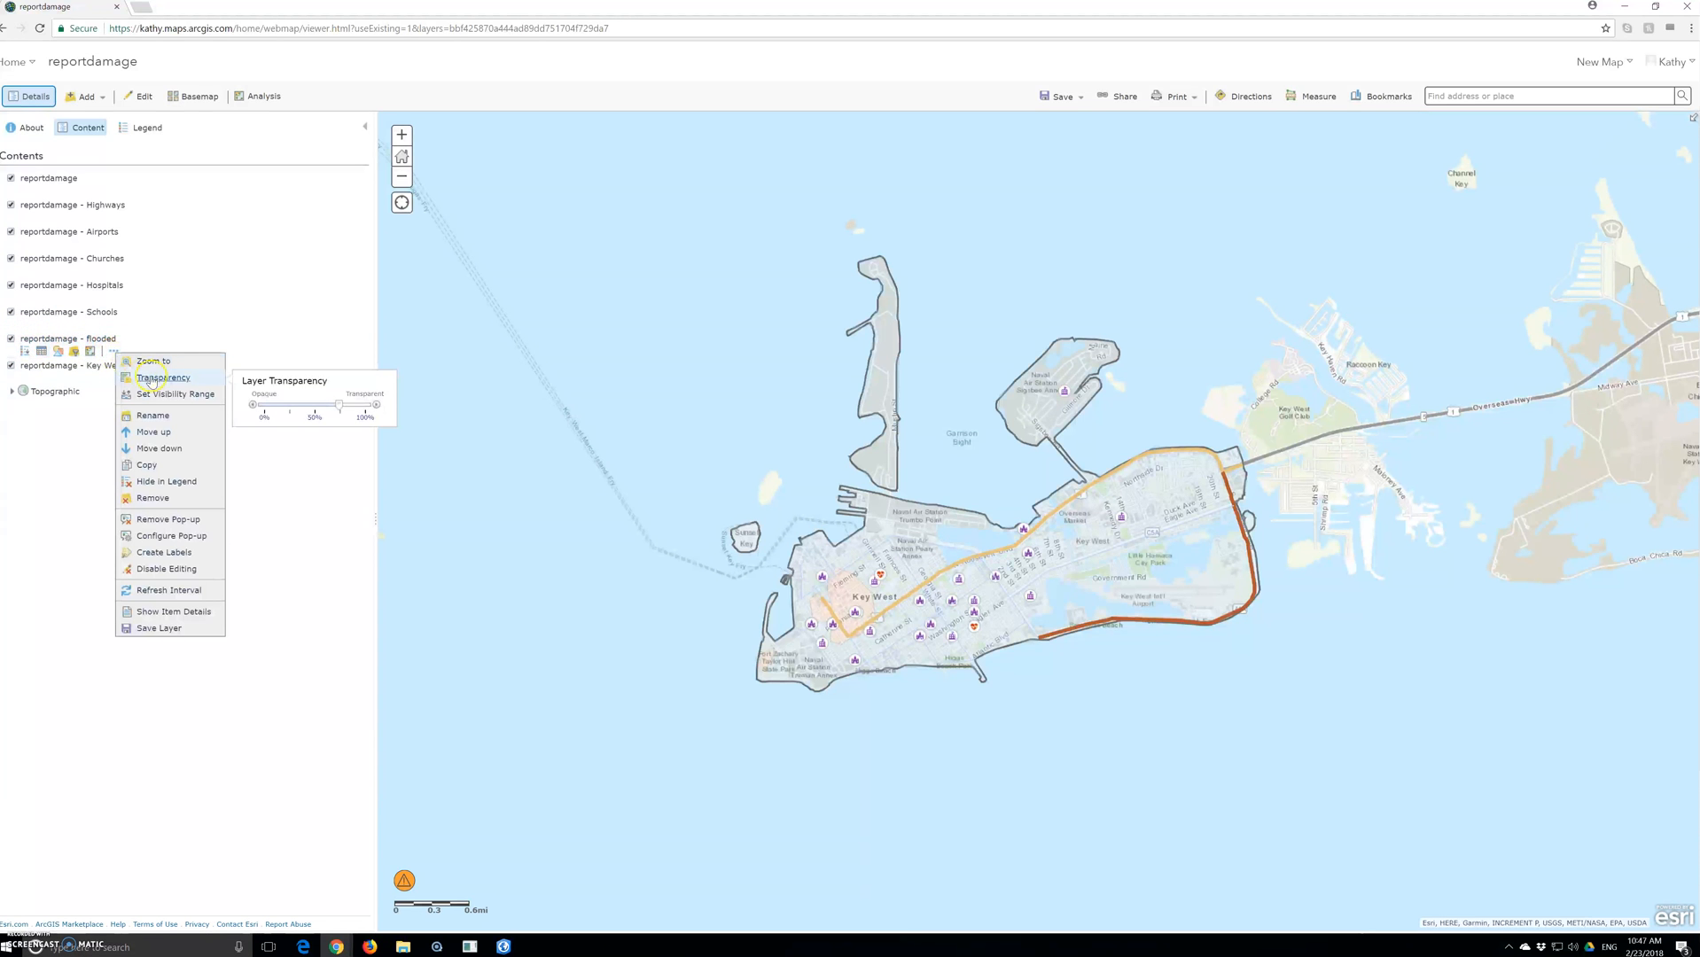
{"action": "mouse_move", "coordinate": [338, 410]}
{"action": "left_mouse_down"}
{"action": "mouse_move", "coordinate": [302, 410]}
{"action": "mouse_move", "coordinate": [321, 410]}
{"action": "left_mouse_up"}
{"action": "left_click", "coordinate": [268, 582]}
{"action": "left_click_drag", "start_coordinate": [1000, 618], "coordinate": [951, 696]}
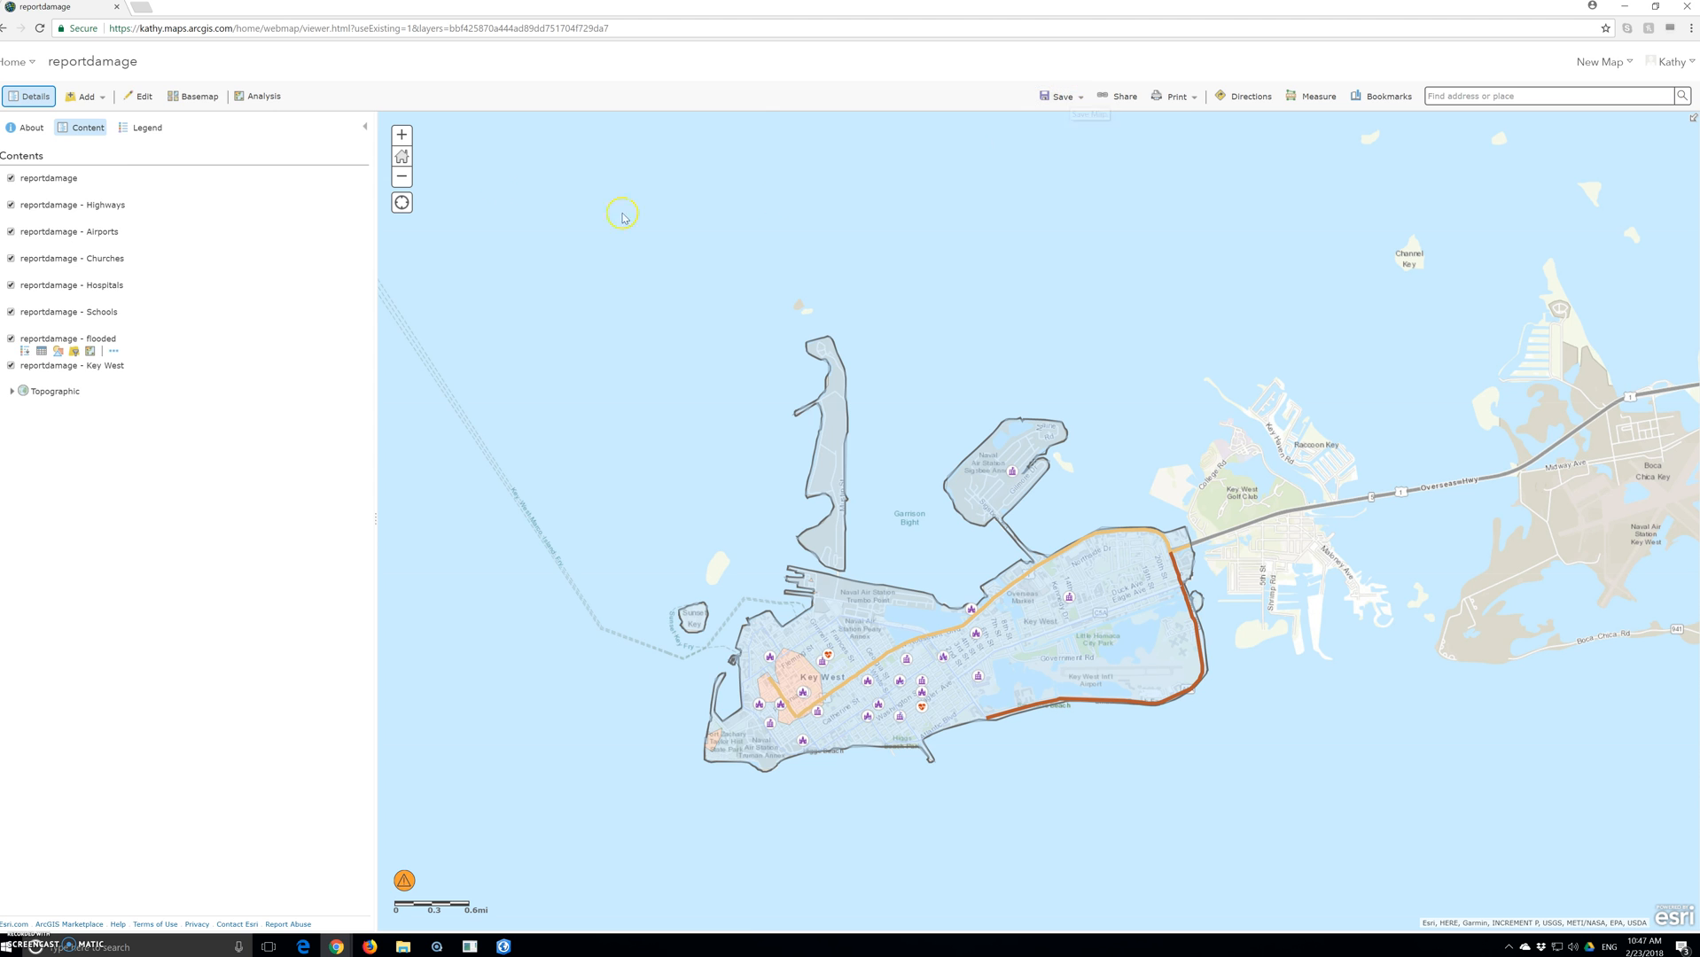
Add a damage point at the southern end of the narrow peninsula north of Key West with the type Road blocked
{"action": "mouse_move", "coordinate": [92, 177]}
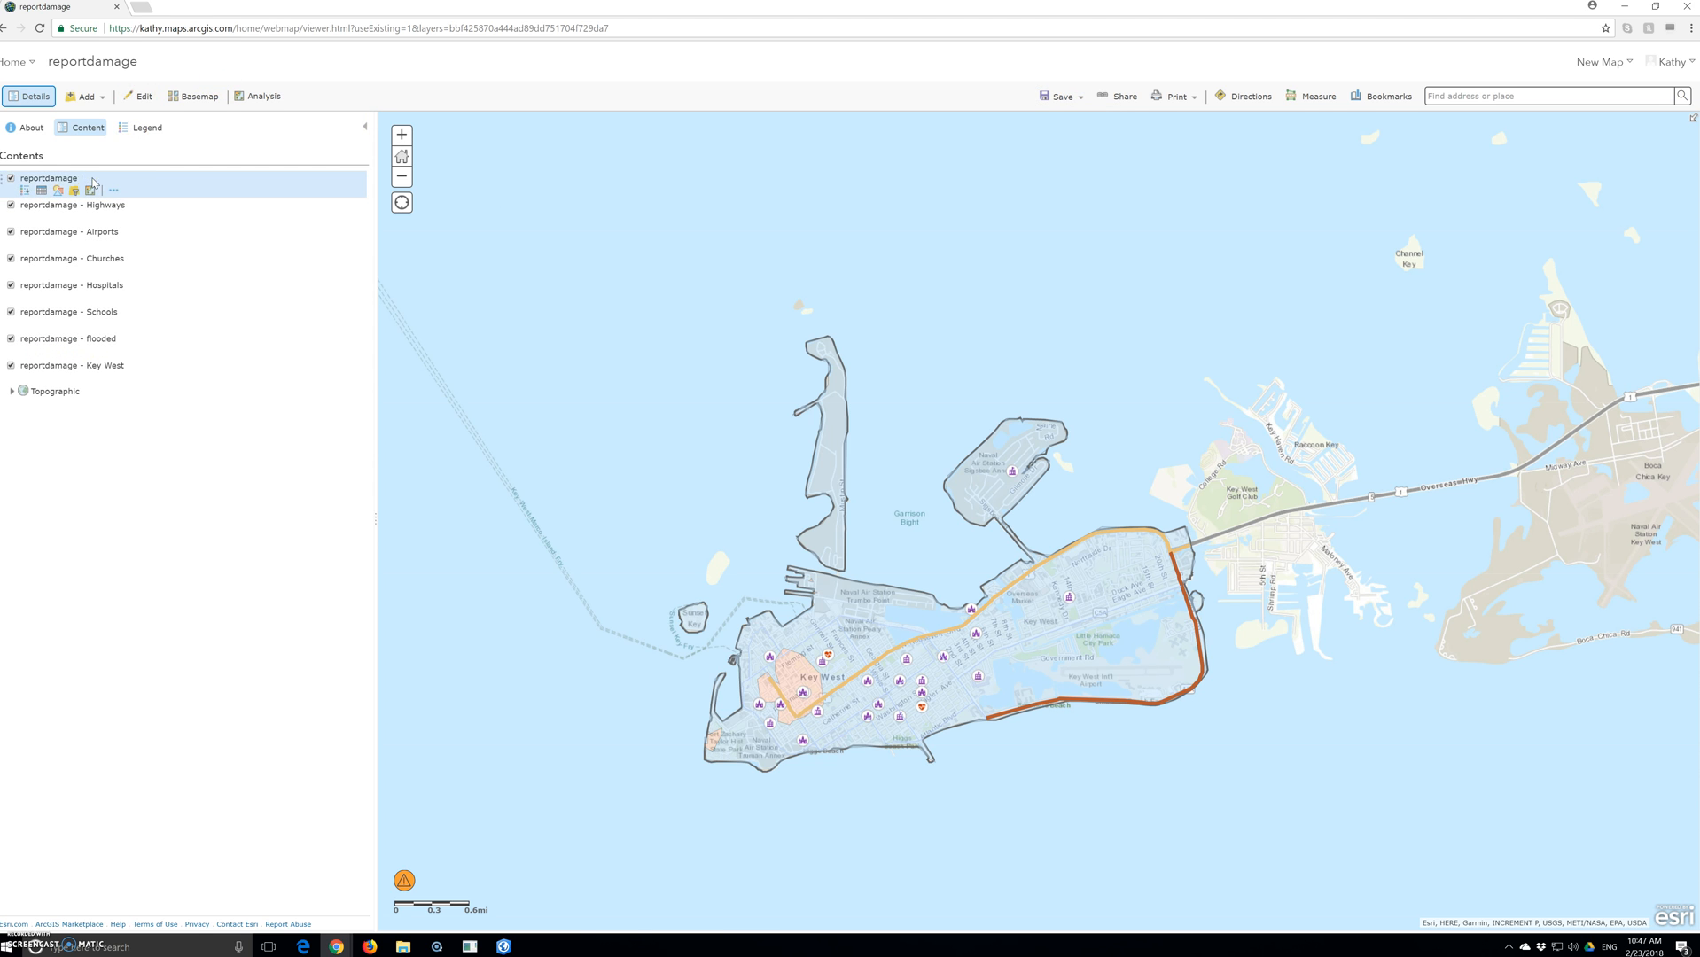
{"action": "left_click", "coordinate": [140, 96]}
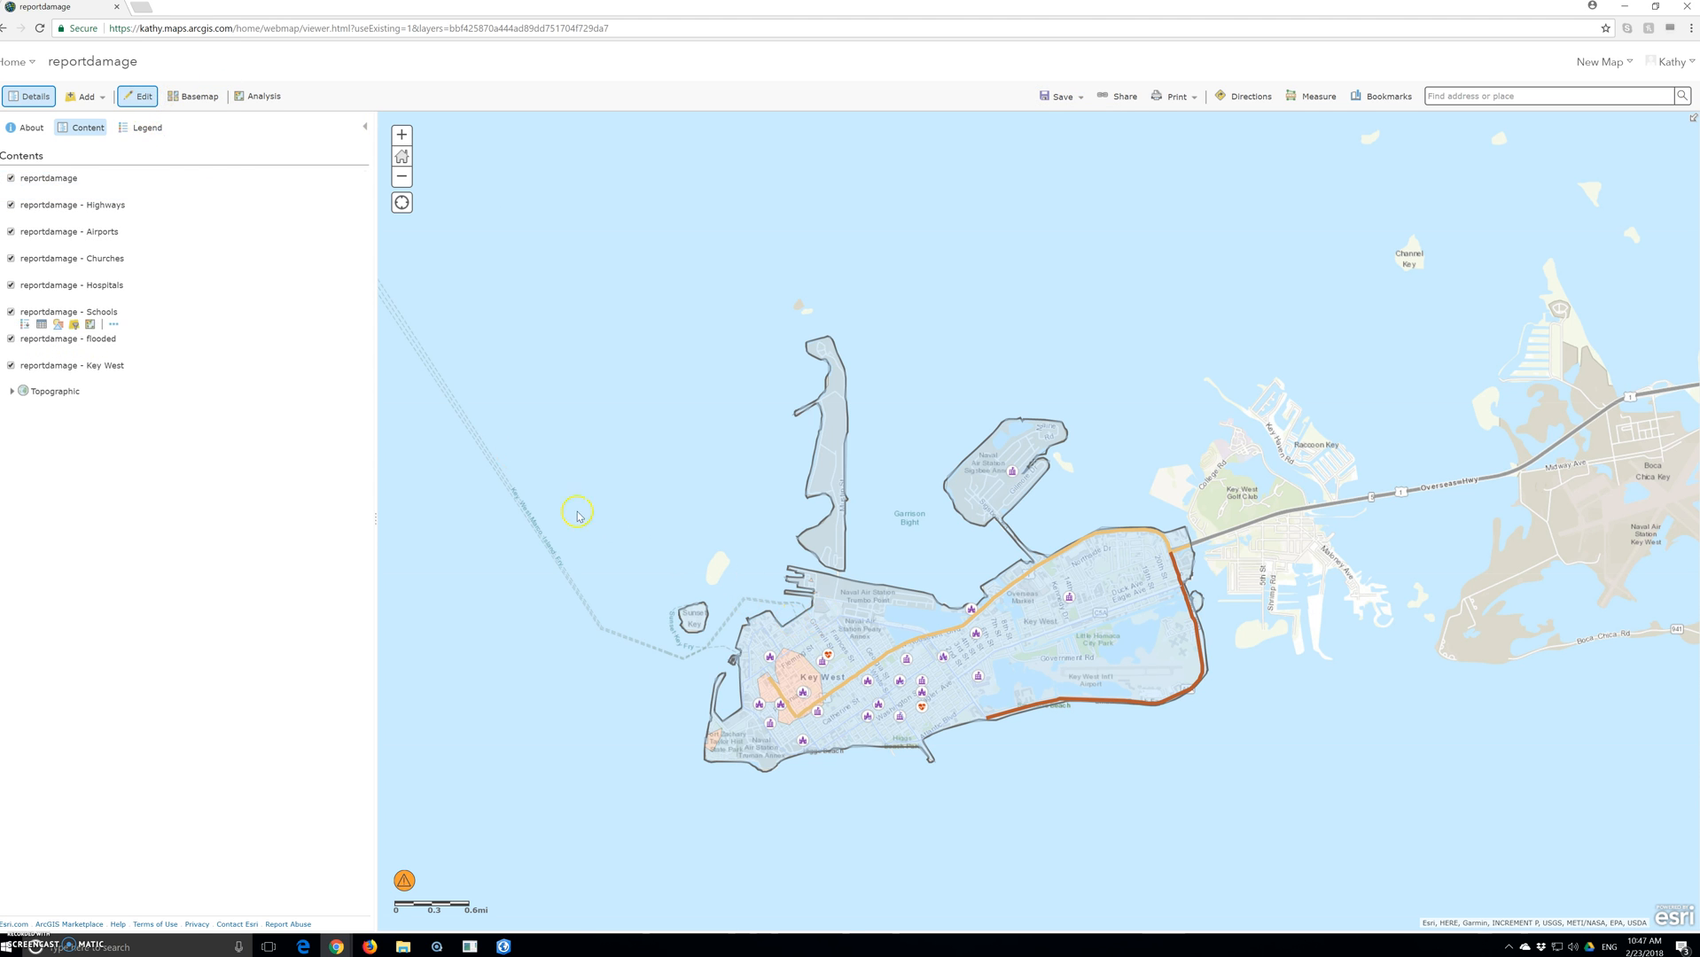
{"action": "left_click", "coordinate": [145, 100]}
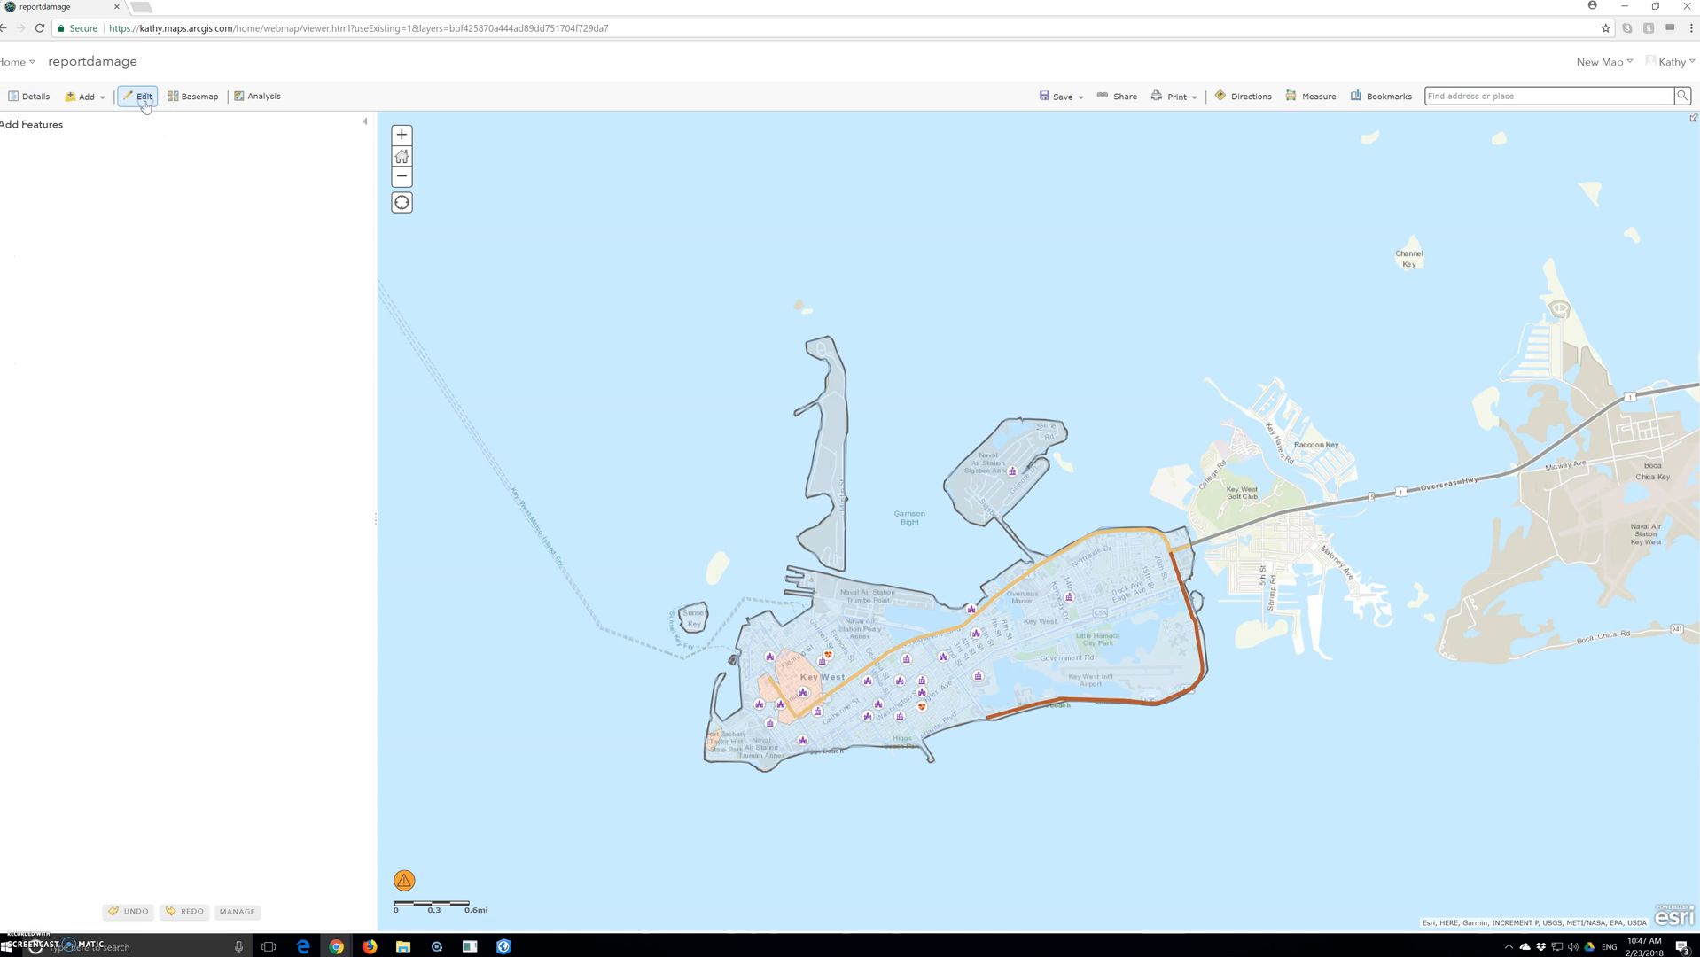
{"action": "left_click", "coordinate": [14, 170]}
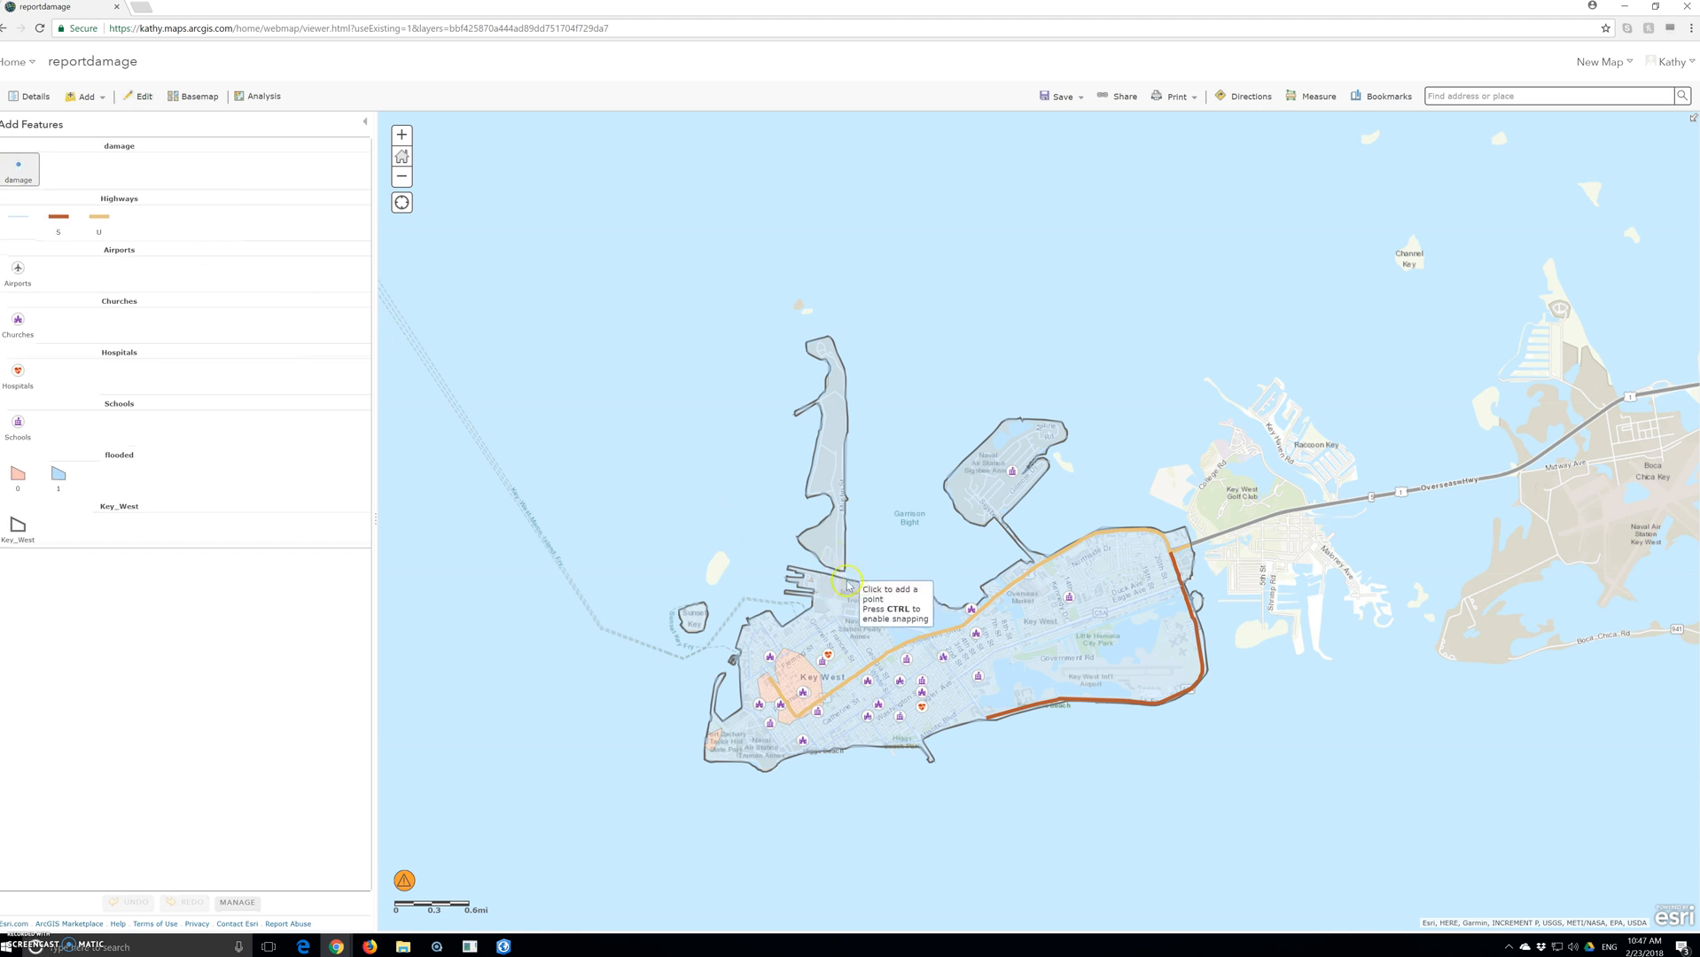
{"action": "left_click", "coordinate": [829, 538]}
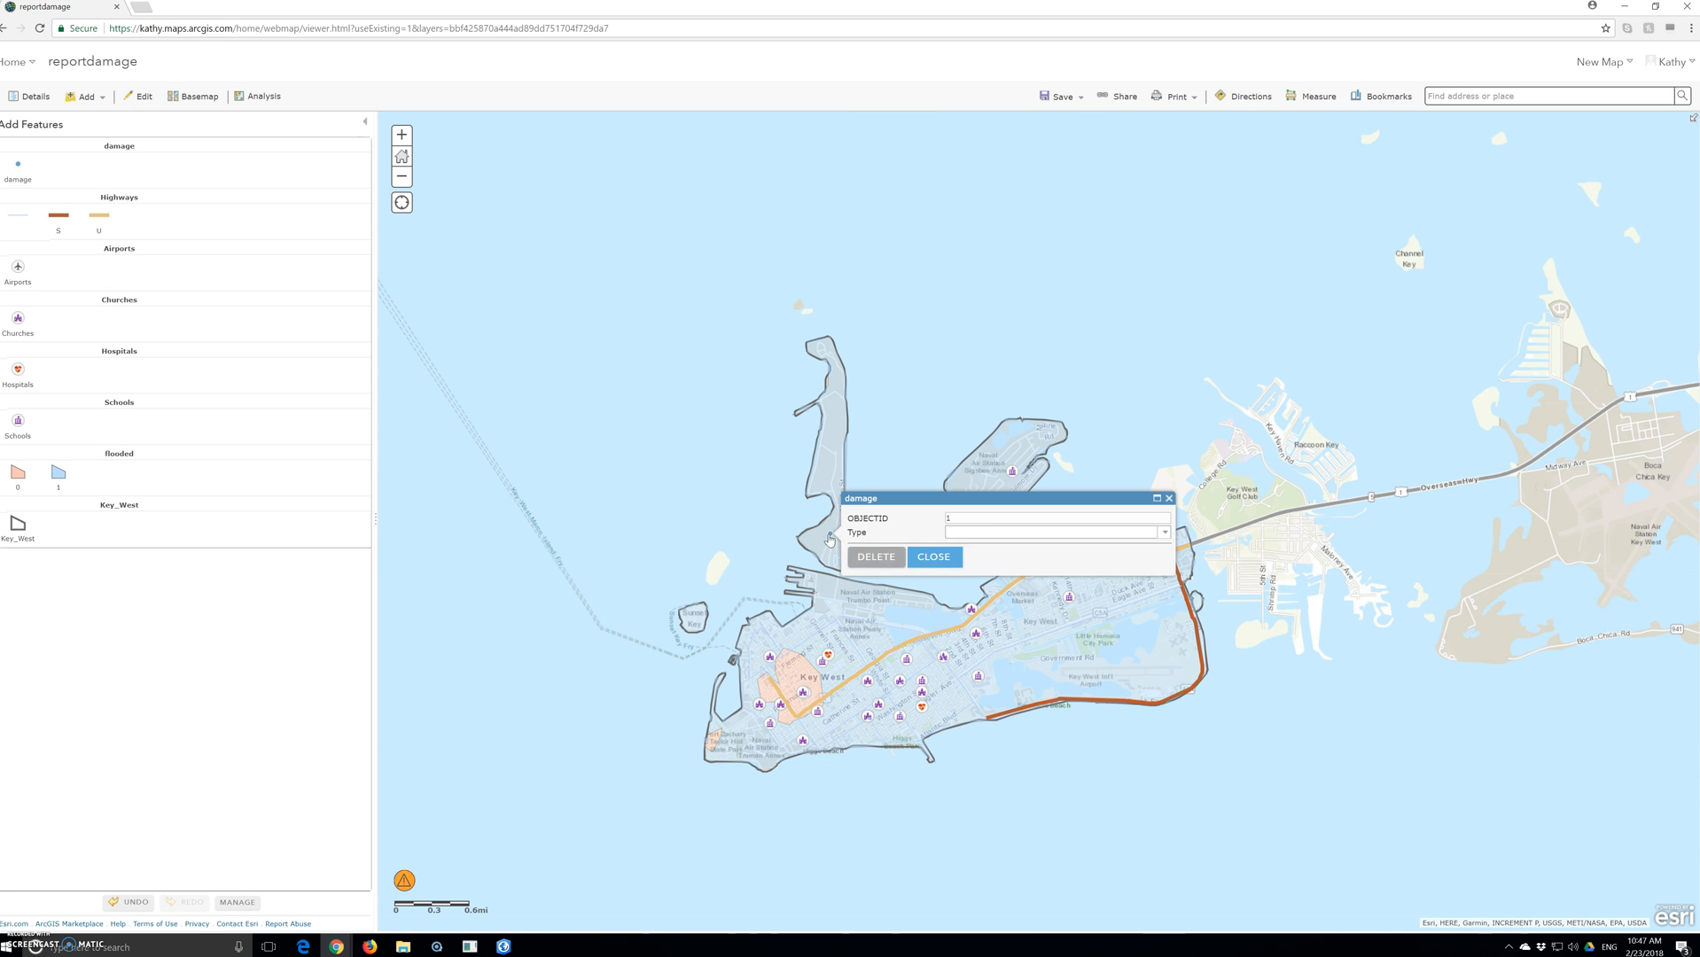
{"action": "left_click", "coordinate": [1161, 532]}
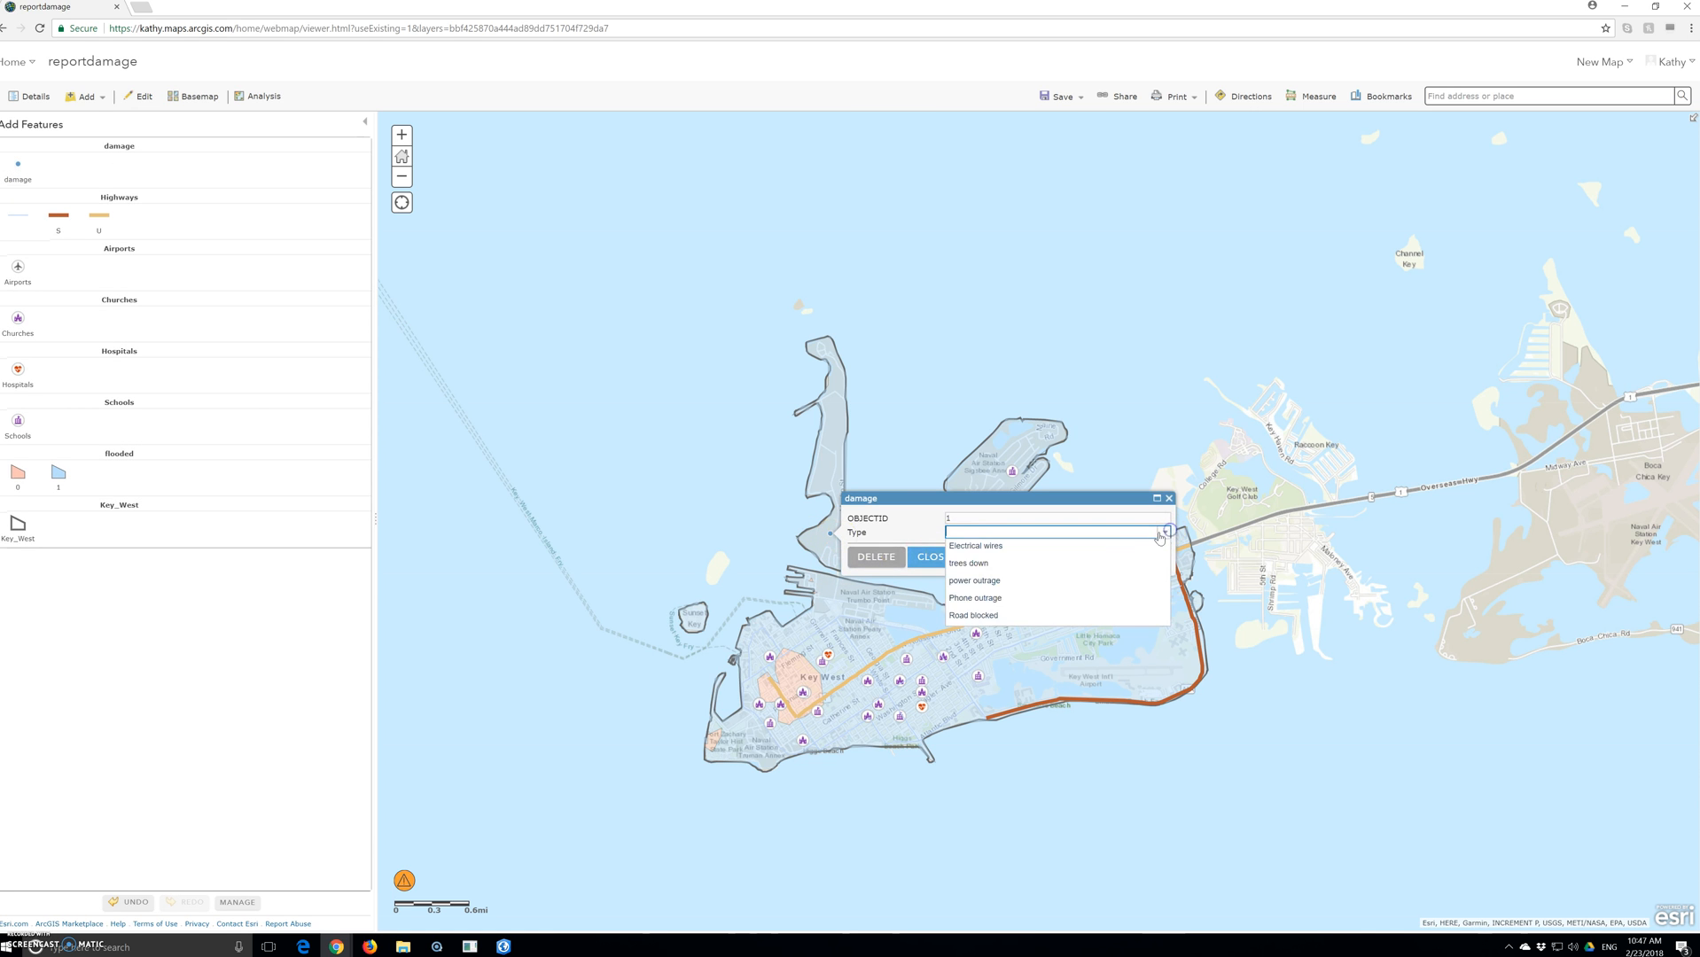
{"action": "left_click", "coordinate": [979, 615]}
{"action": "left_click", "coordinate": [941, 557]}
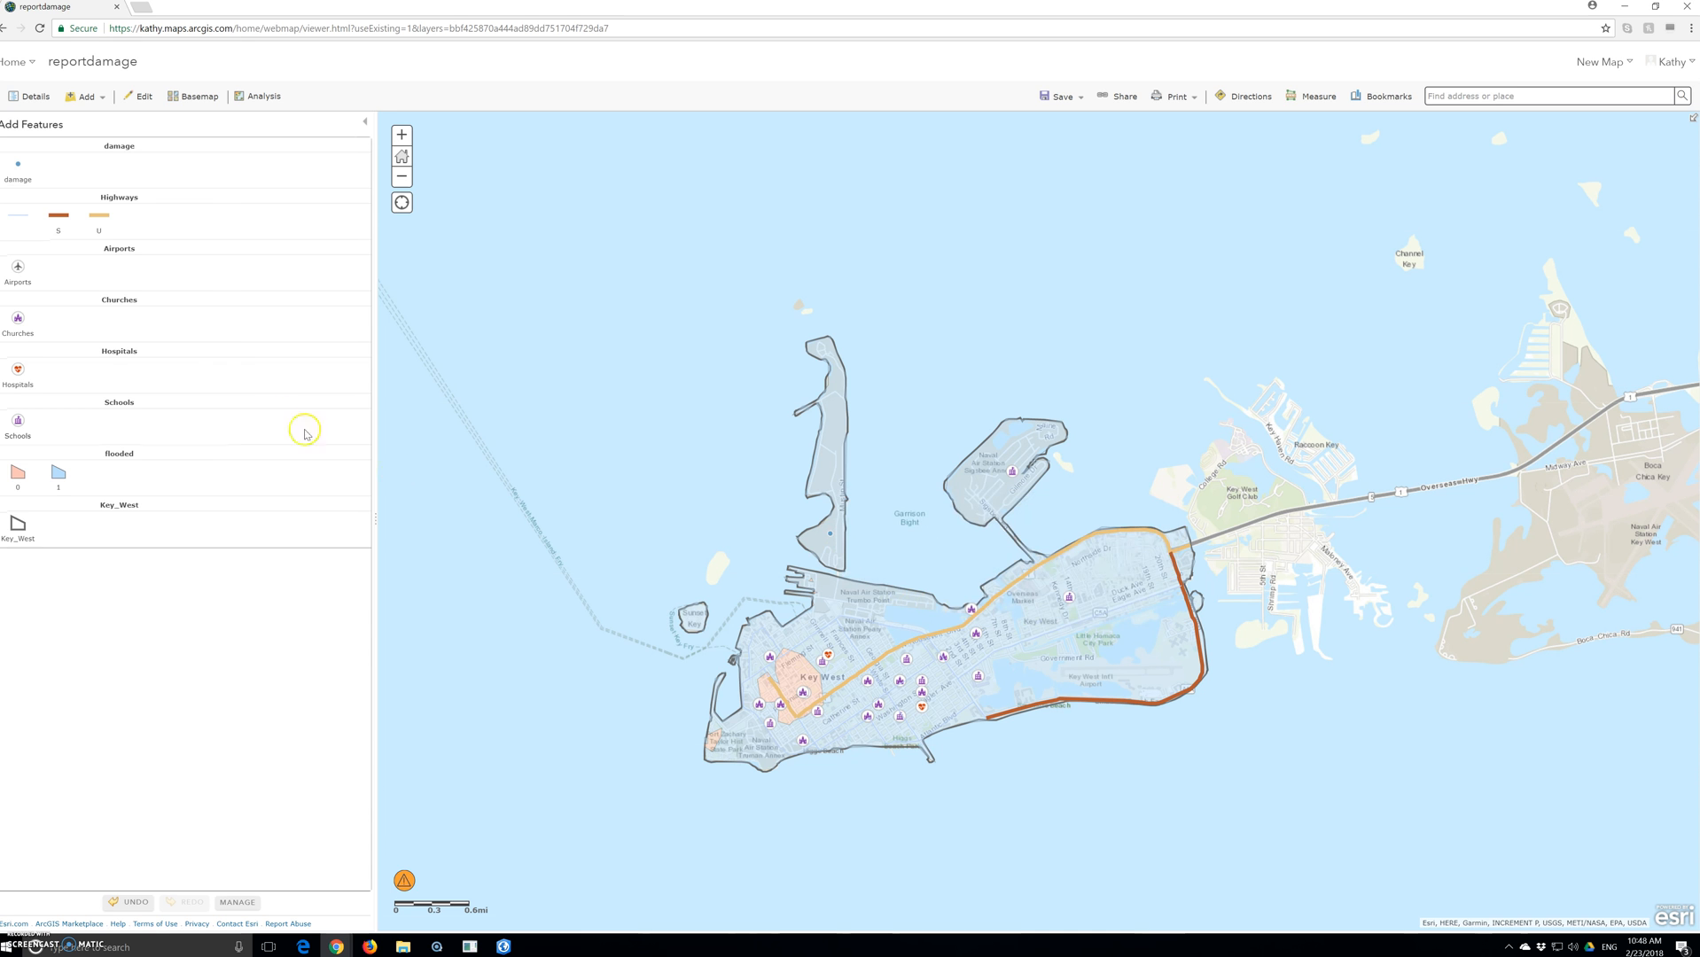
Add a damage point on the orange highway through central Key West with the type Phone outrage
{"action": "left_click", "coordinate": [31, 175]}
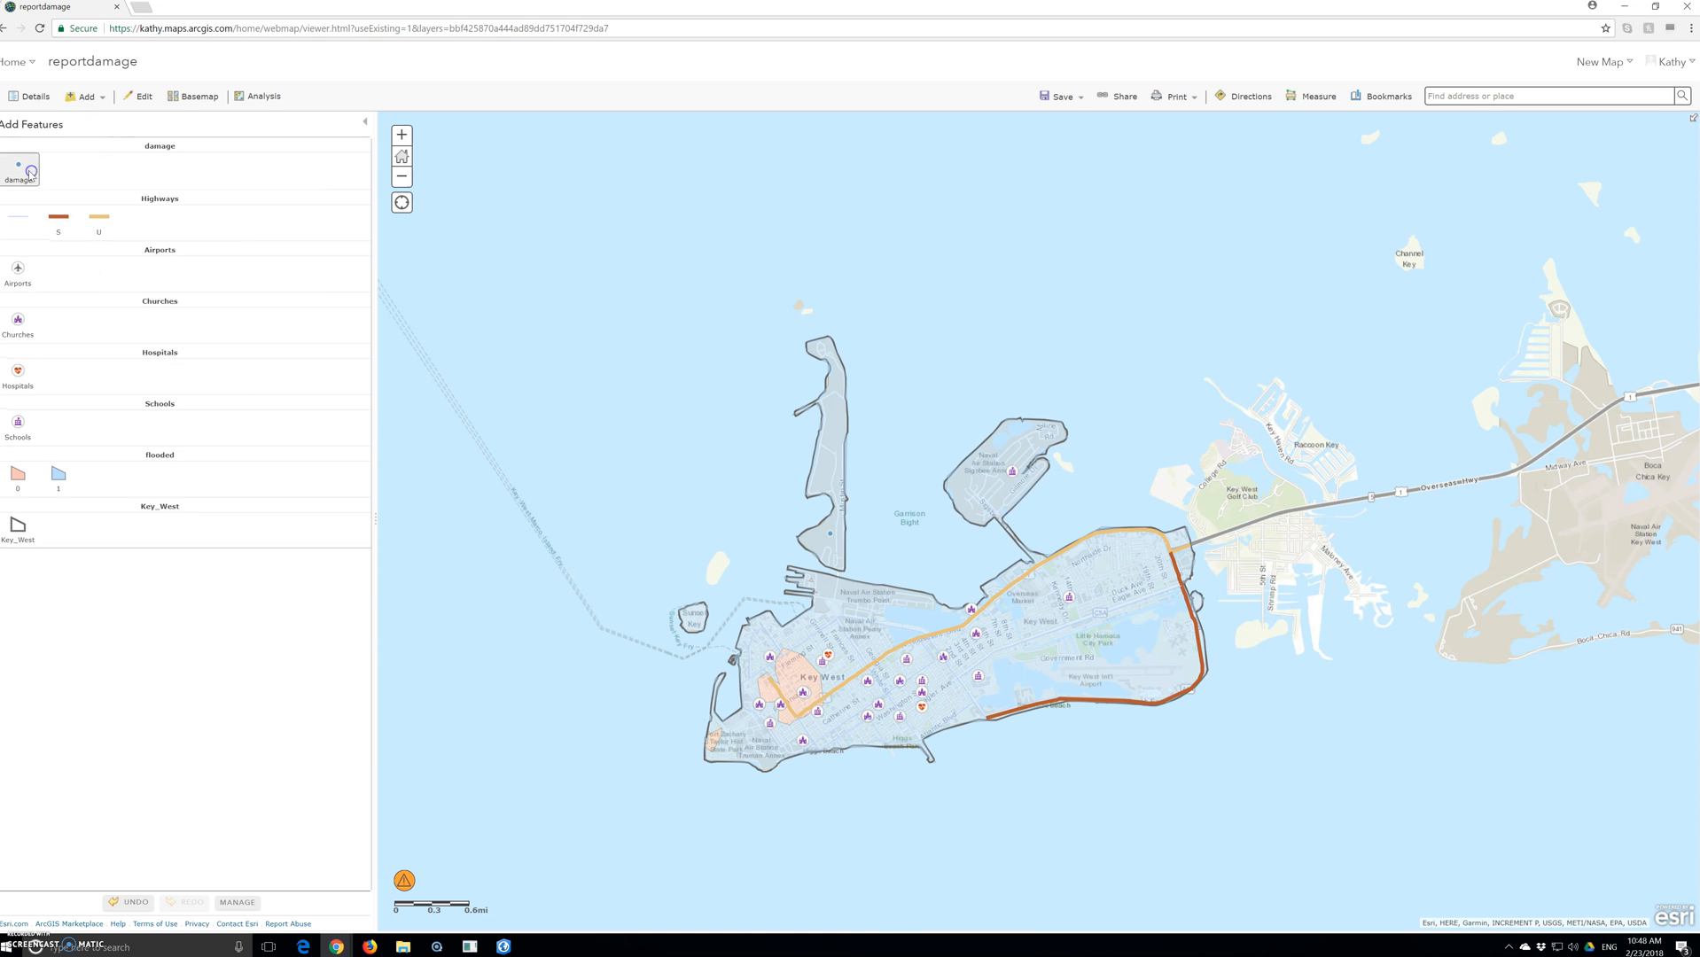
{"action": "scroll", "coordinate": [747, 692], "scroll_direction": "up", "scroll_amount": 3}
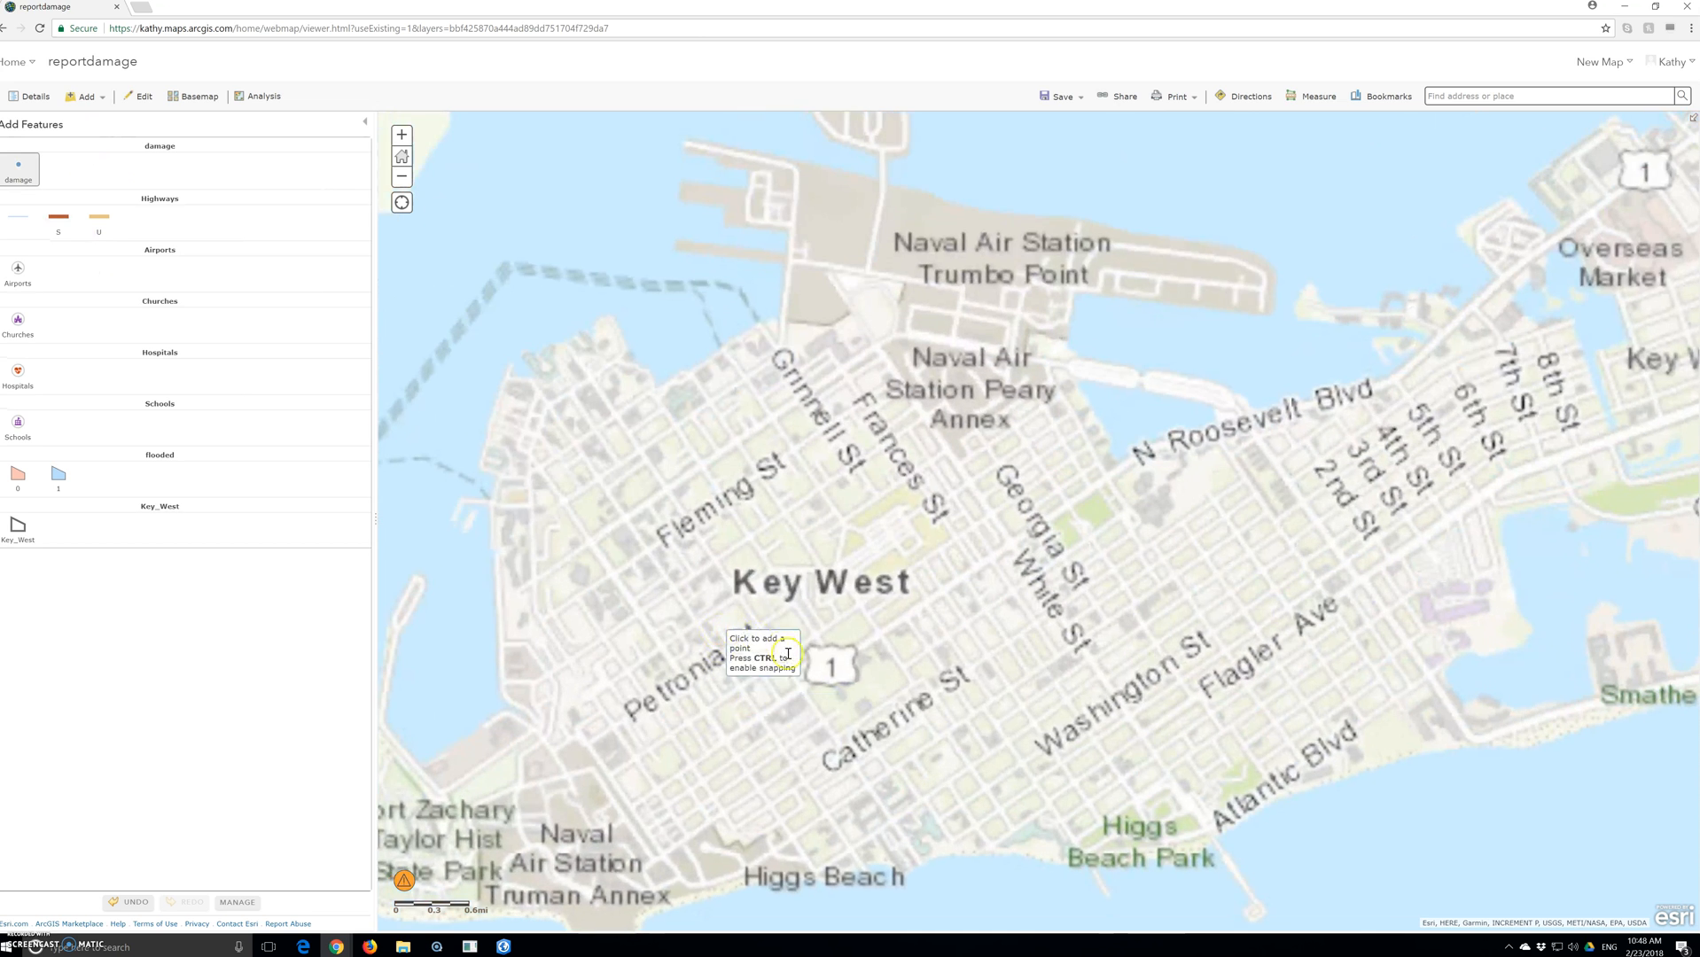
{"action": "scroll", "coordinate": [745, 647], "scroll_direction": "down", "scroll_amount": 3}
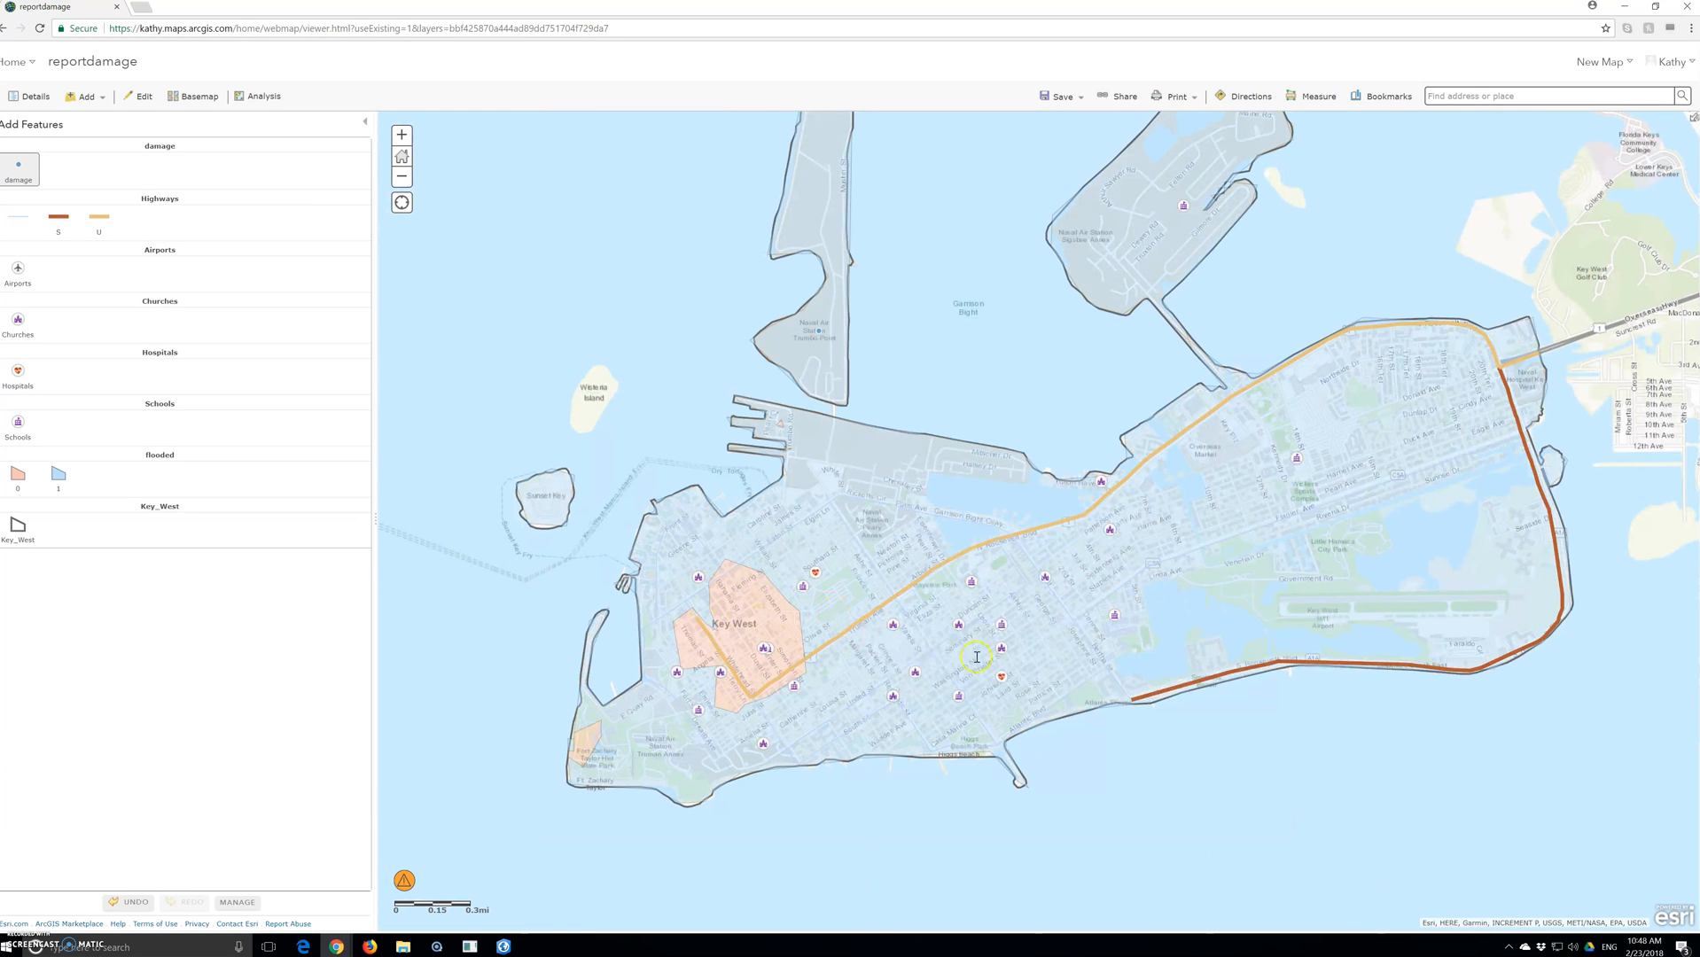
{"action": "left_click", "coordinate": [1049, 528]}
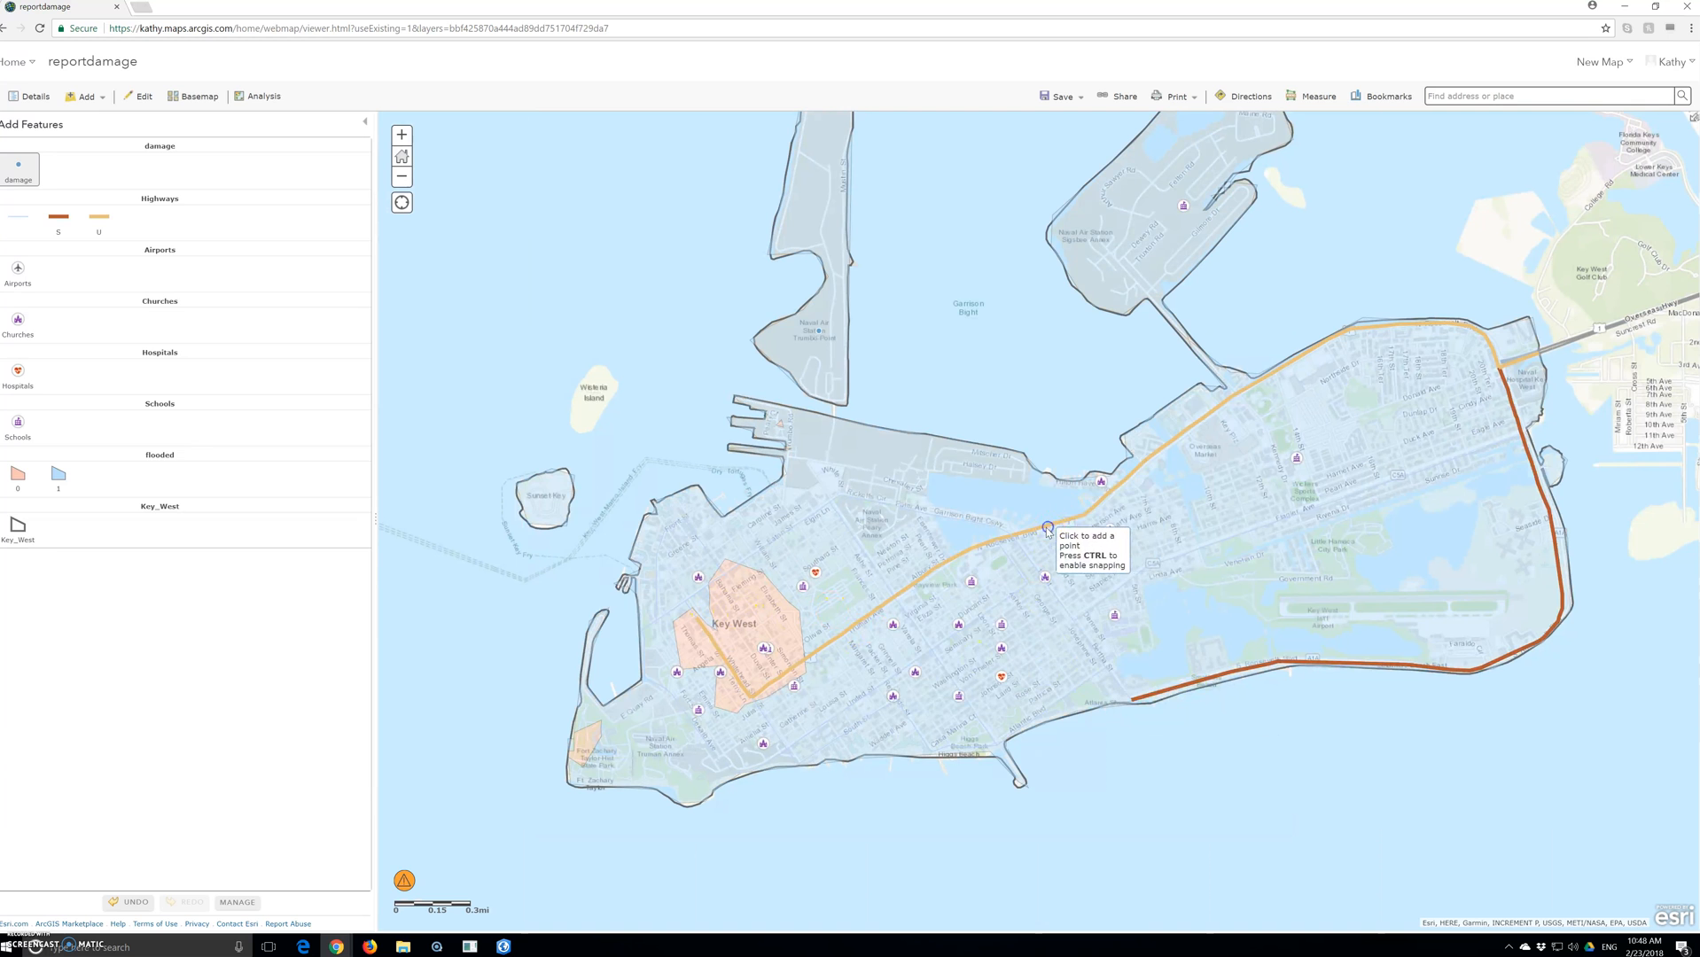
{"action": "left_click", "coordinate": [1376, 529]}
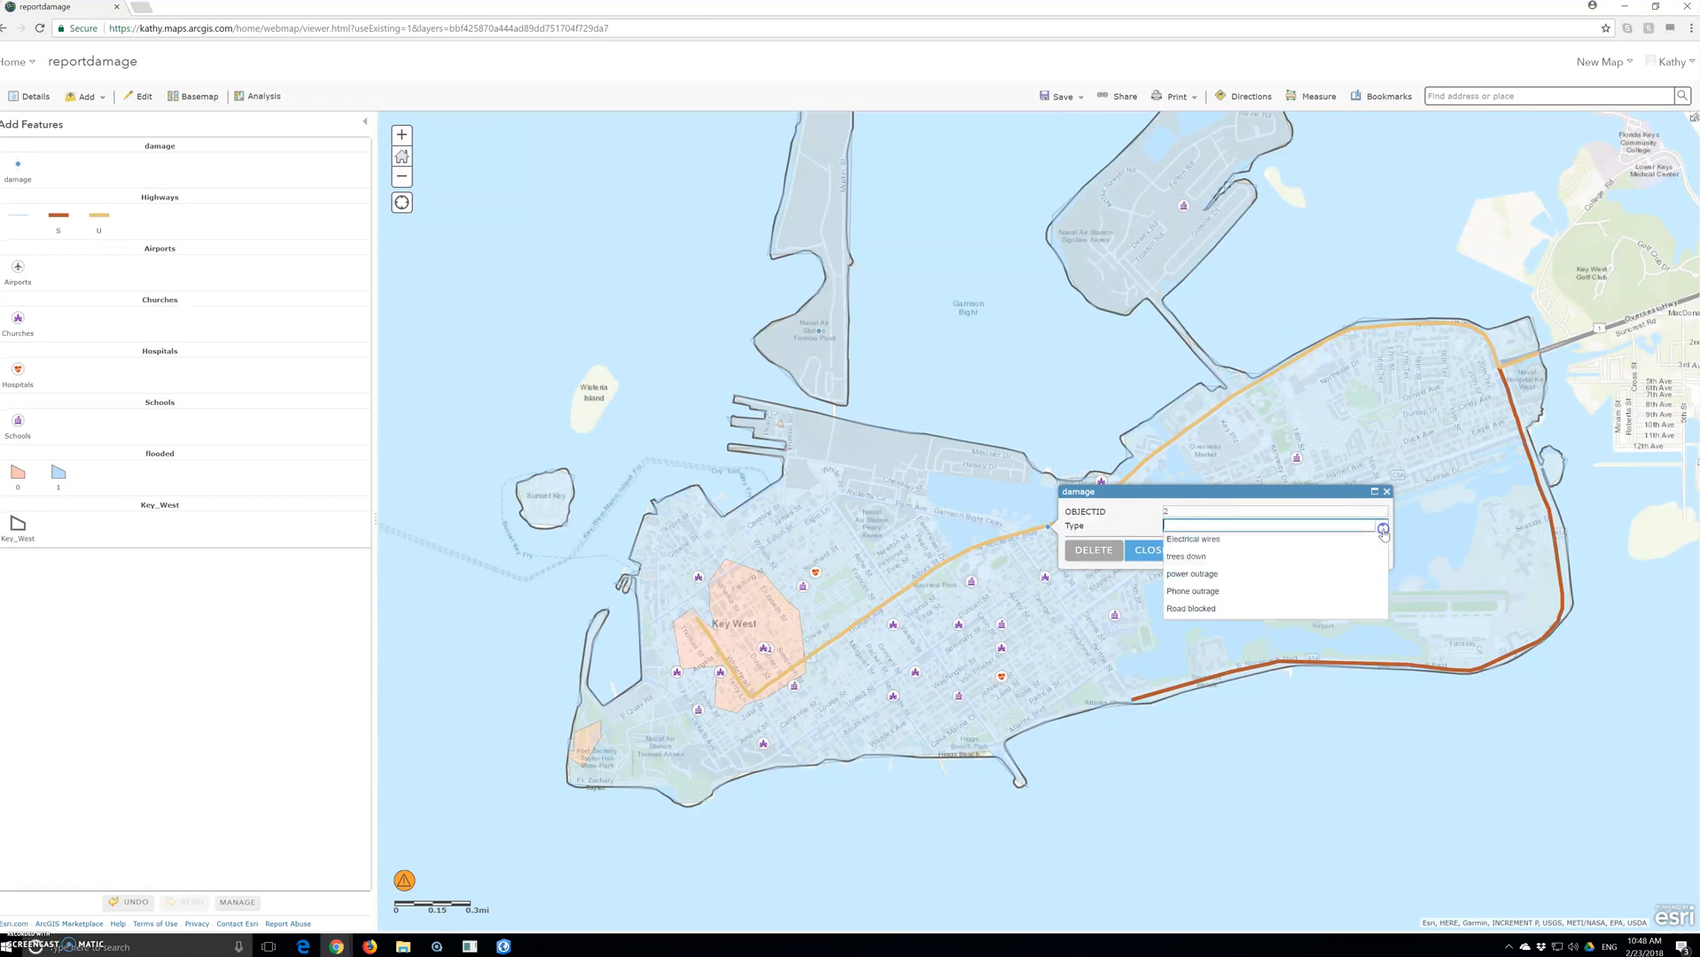
{"action": "left_click", "coordinate": [1194, 591]}
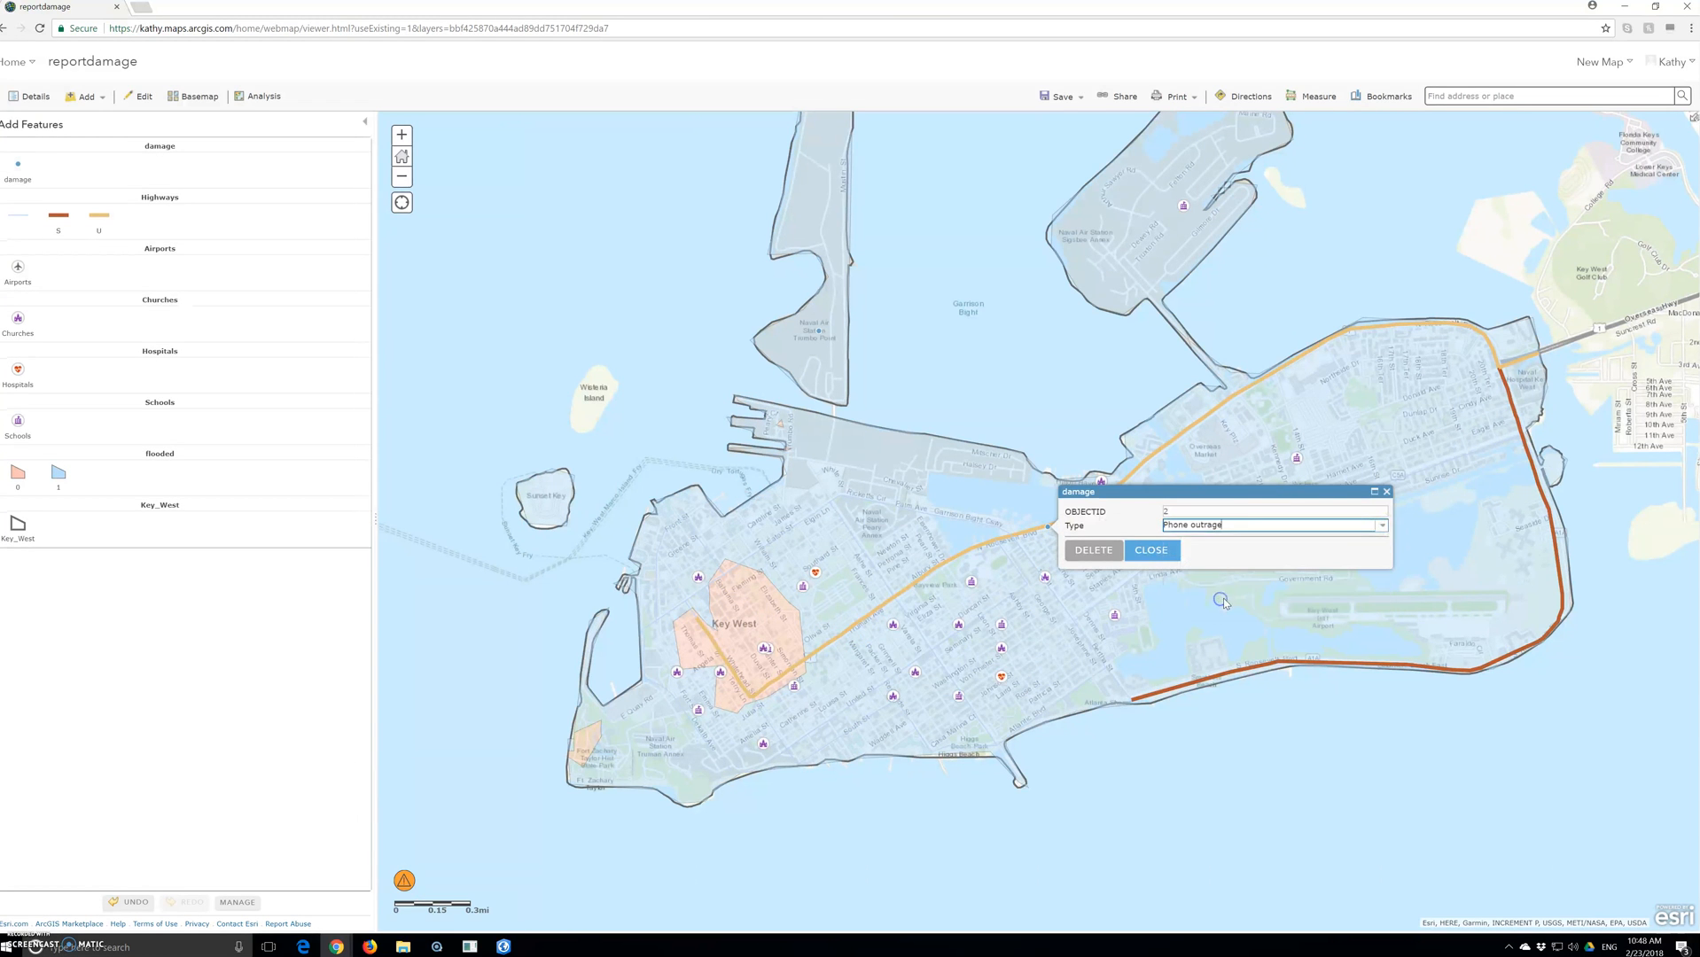
{"action": "left_click", "coordinate": [1153, 551]}
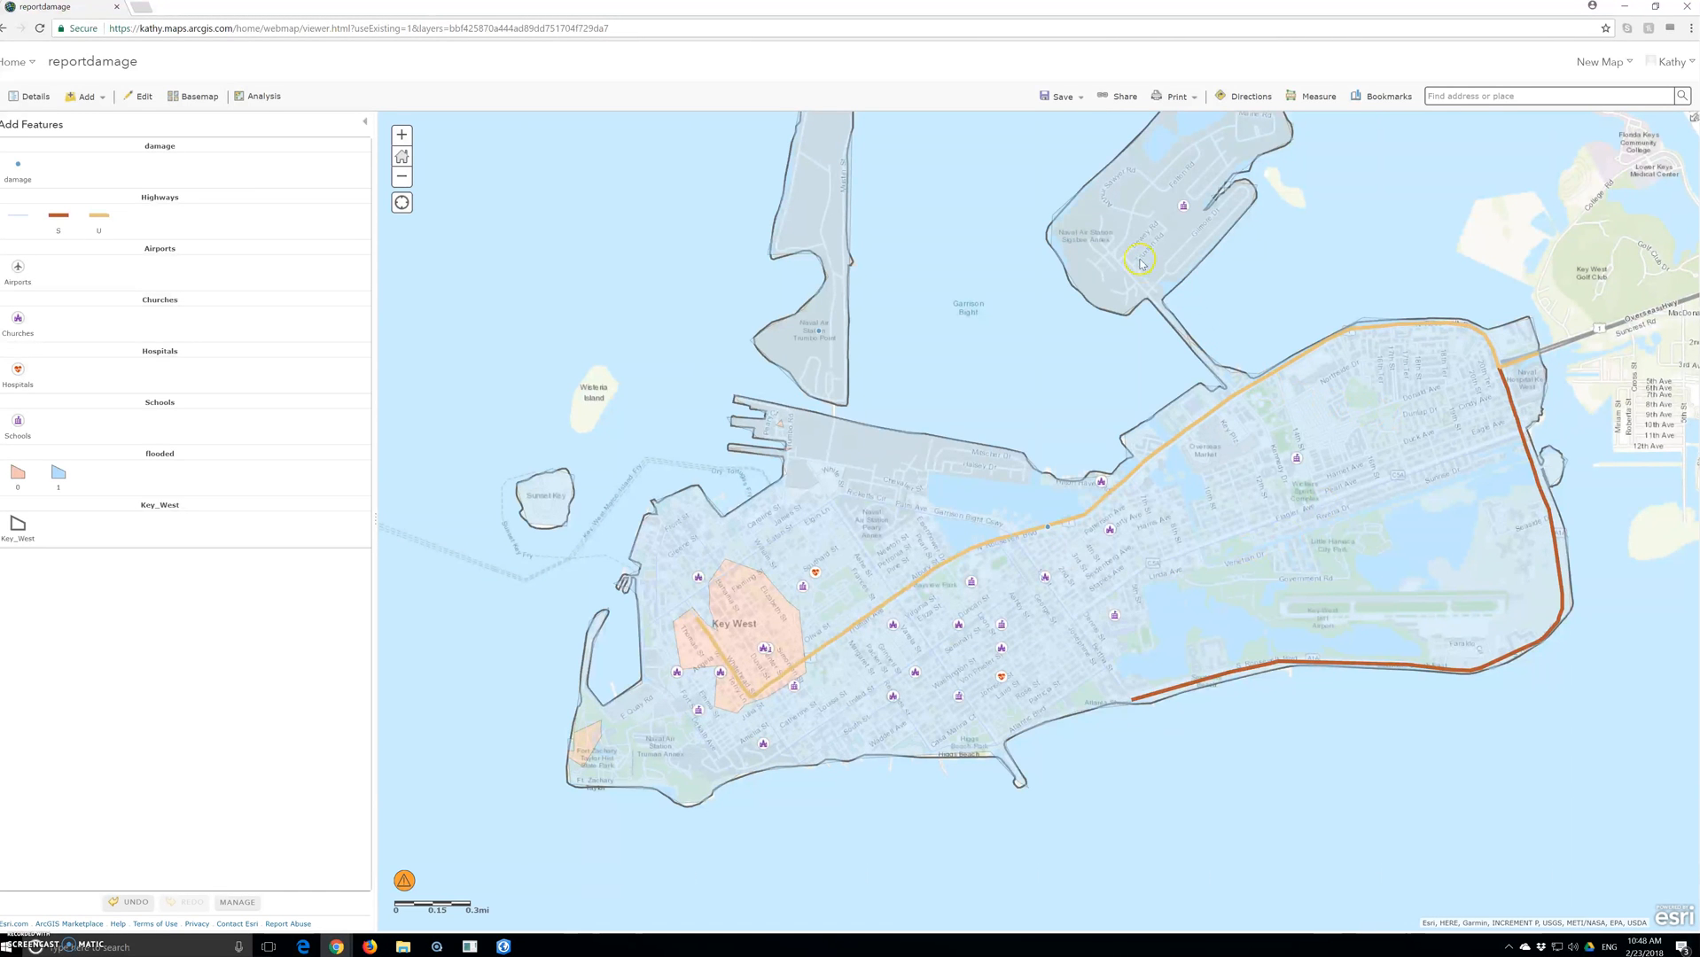
Add a damage point on the island north of the main Key West highway with the type trees down
{"action": "left_click", "coordinate": [18, 169]}
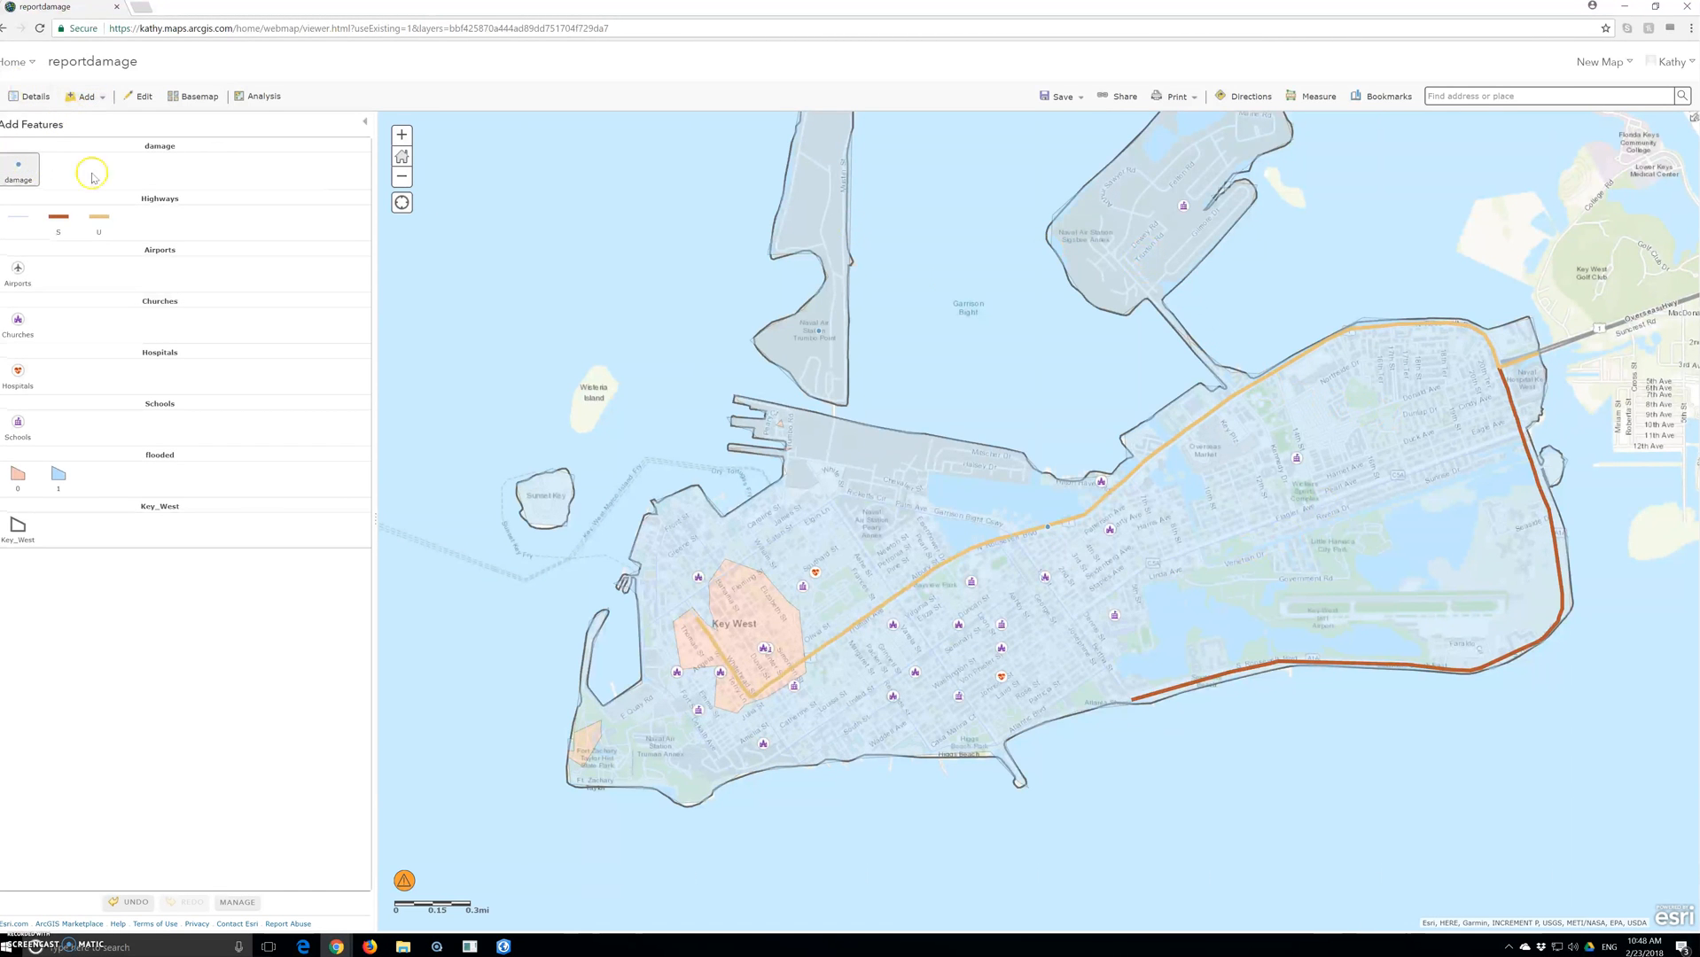
{"action": "left_click", "coordinate": [1136, 194]}
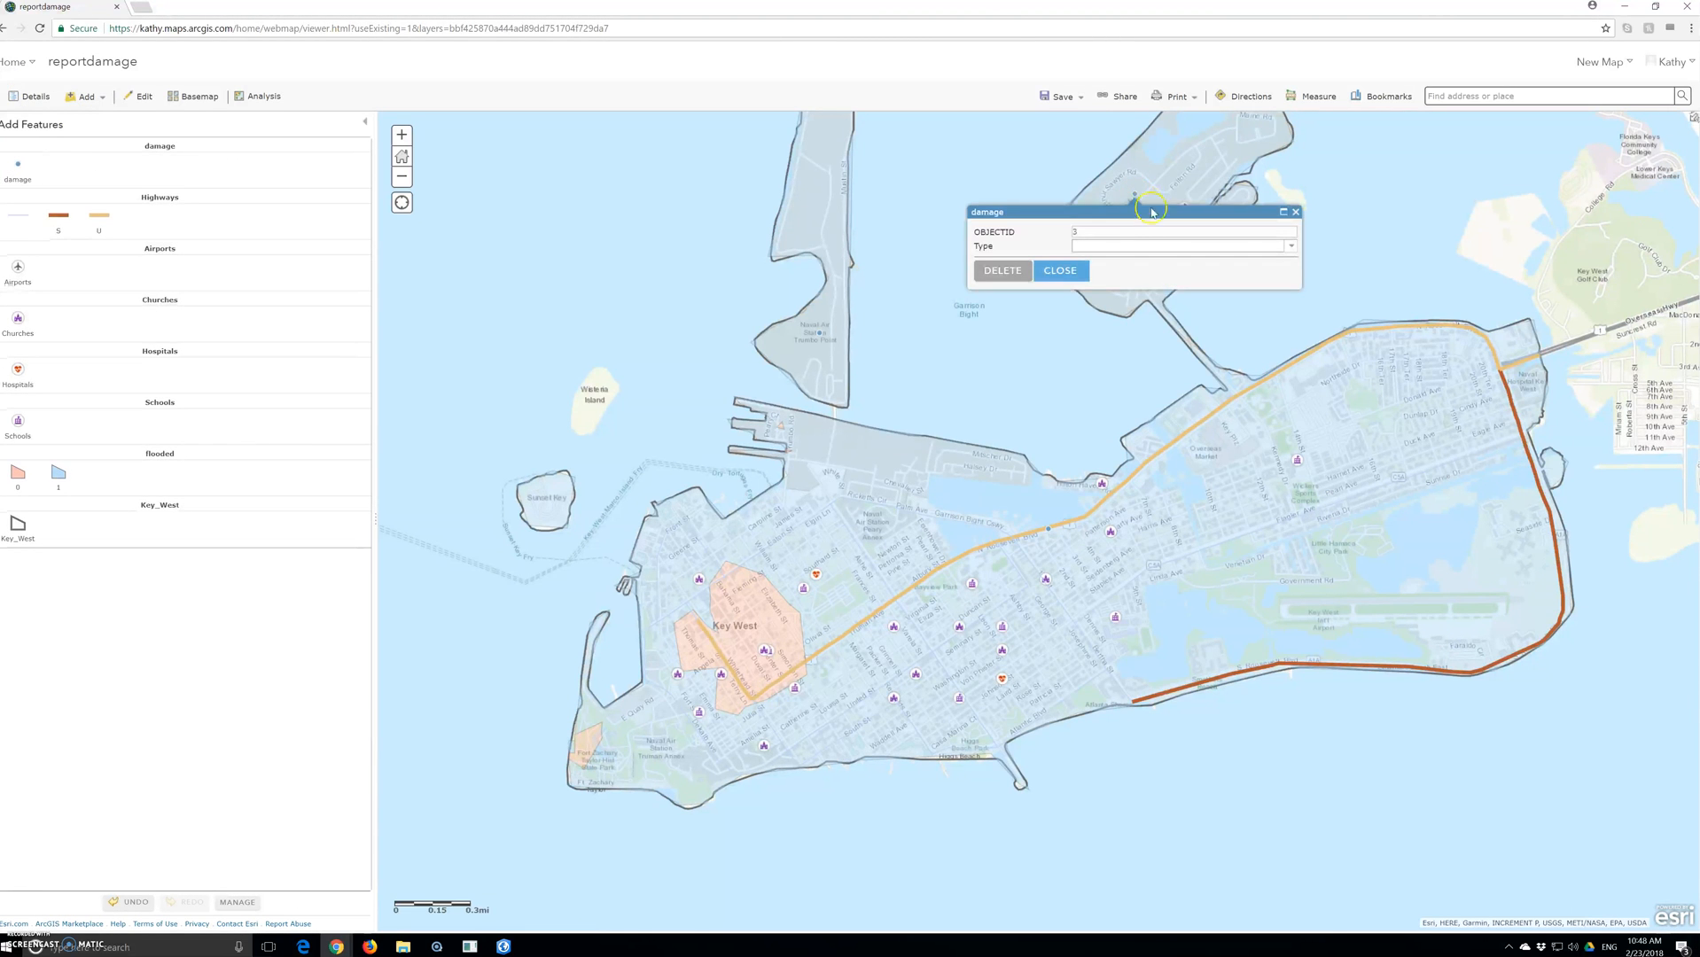
{"action": "left_click", "coordinate": [1296, 246]}
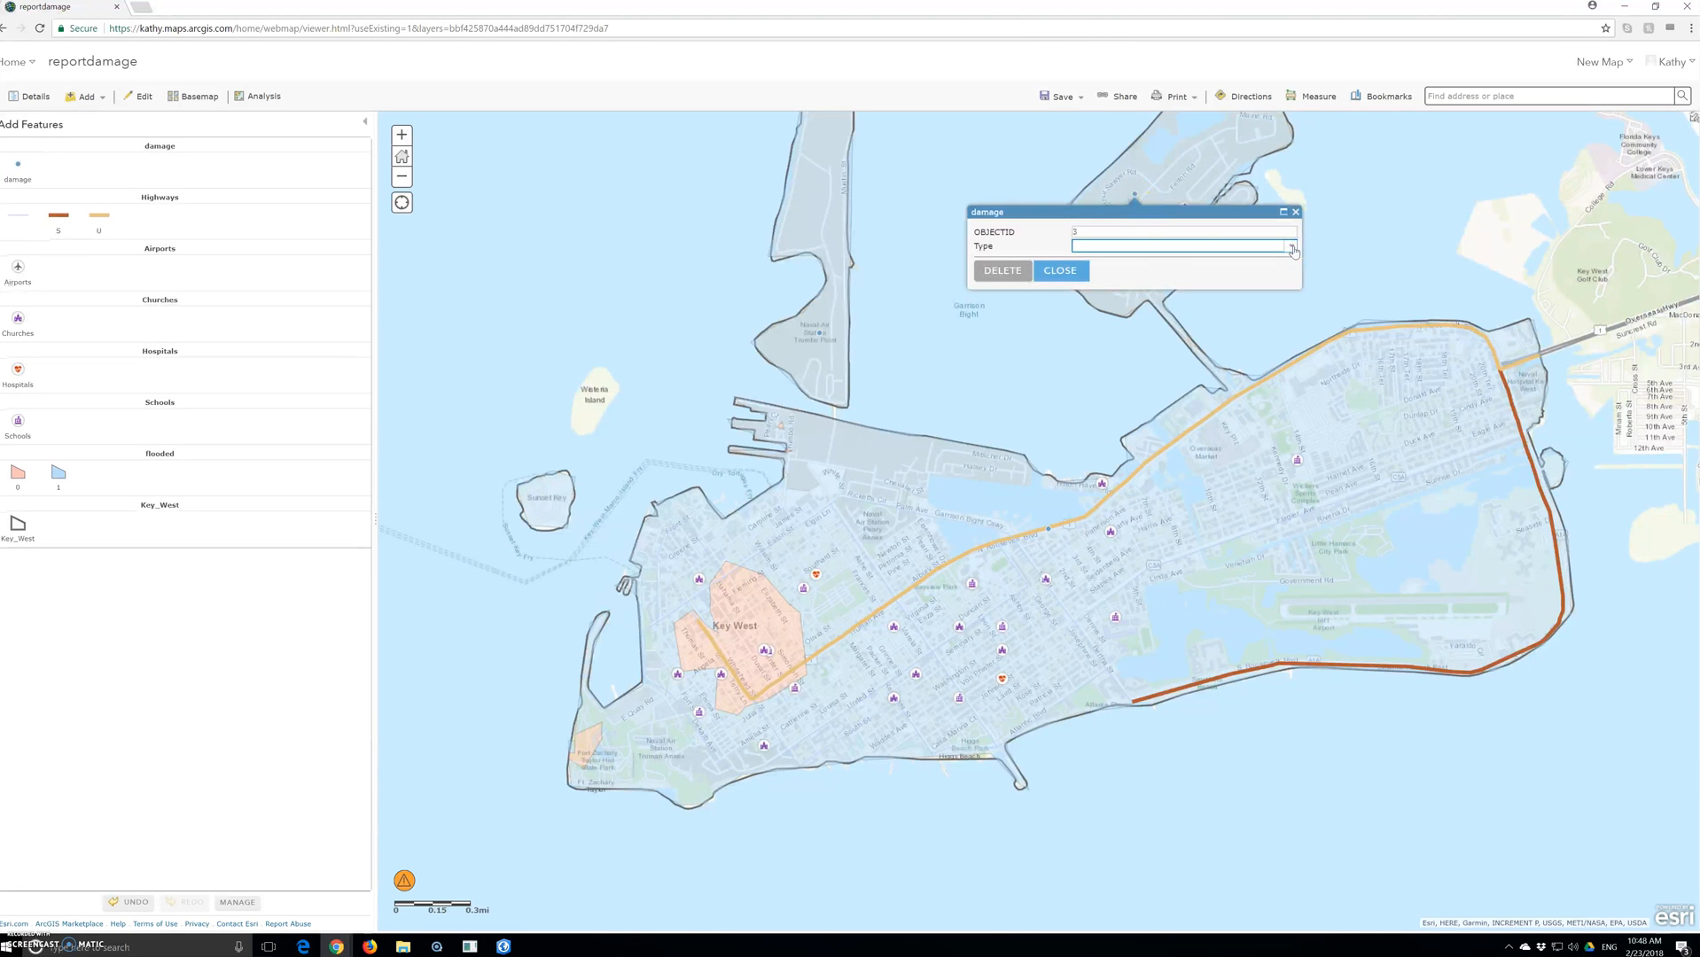
{"action": "left_click", "coordinate": [1092, 279]}
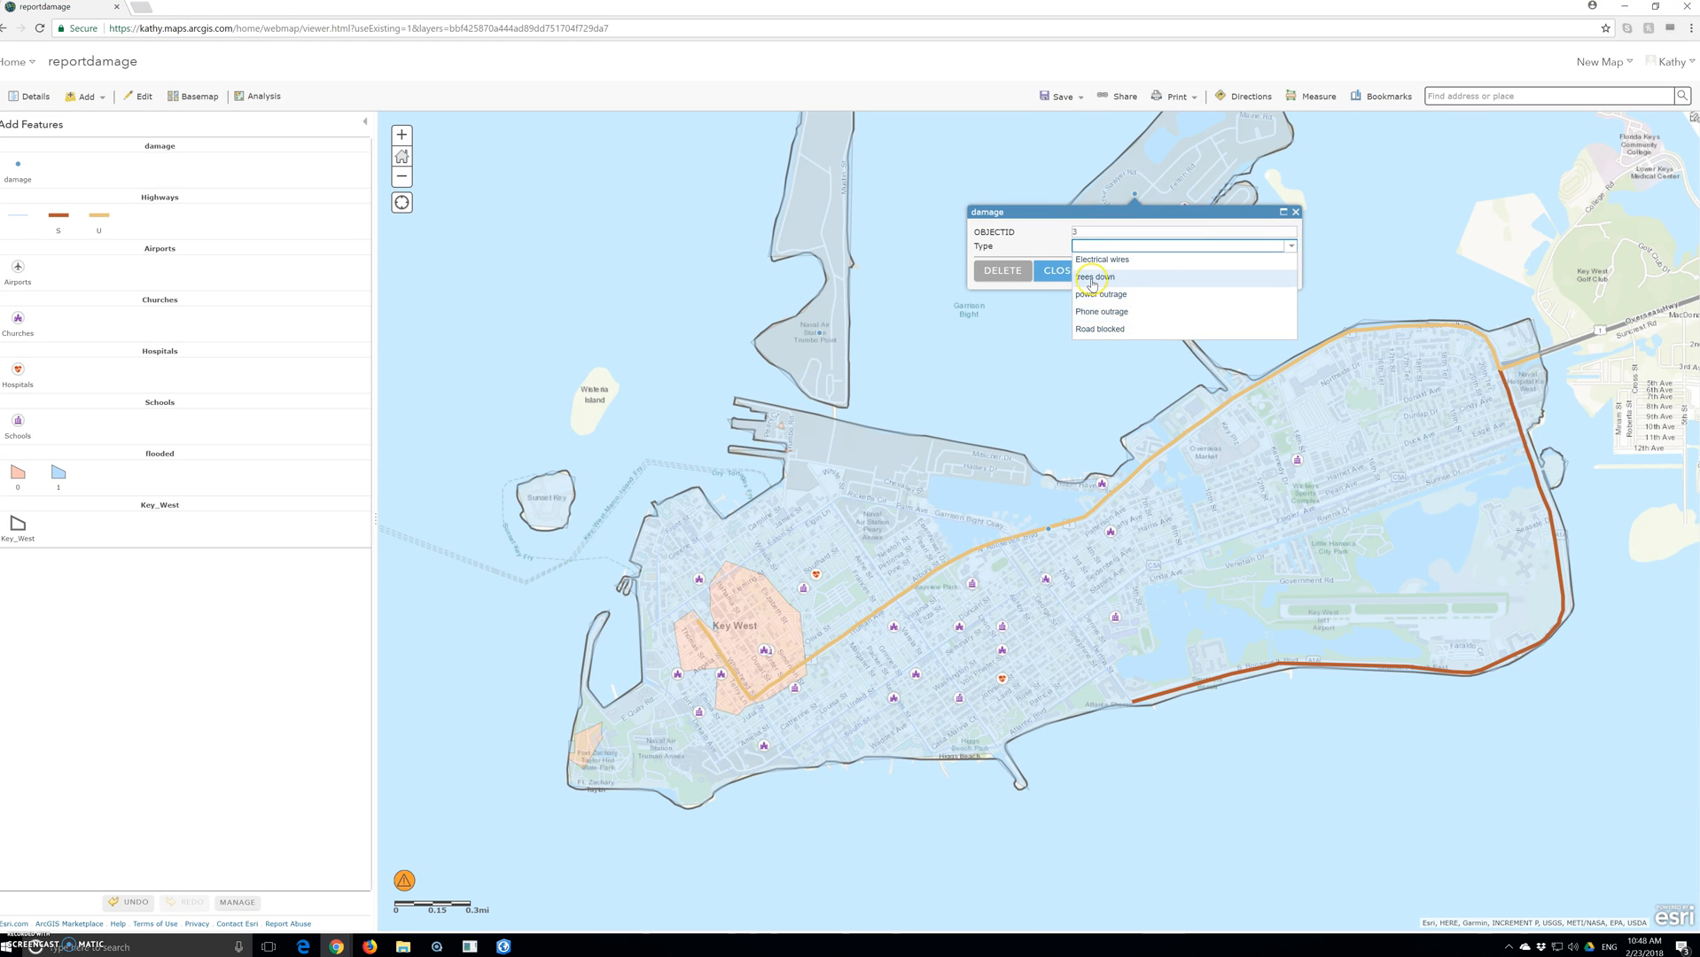
{"action": "left_click", "coordinate": [1069, 275]}
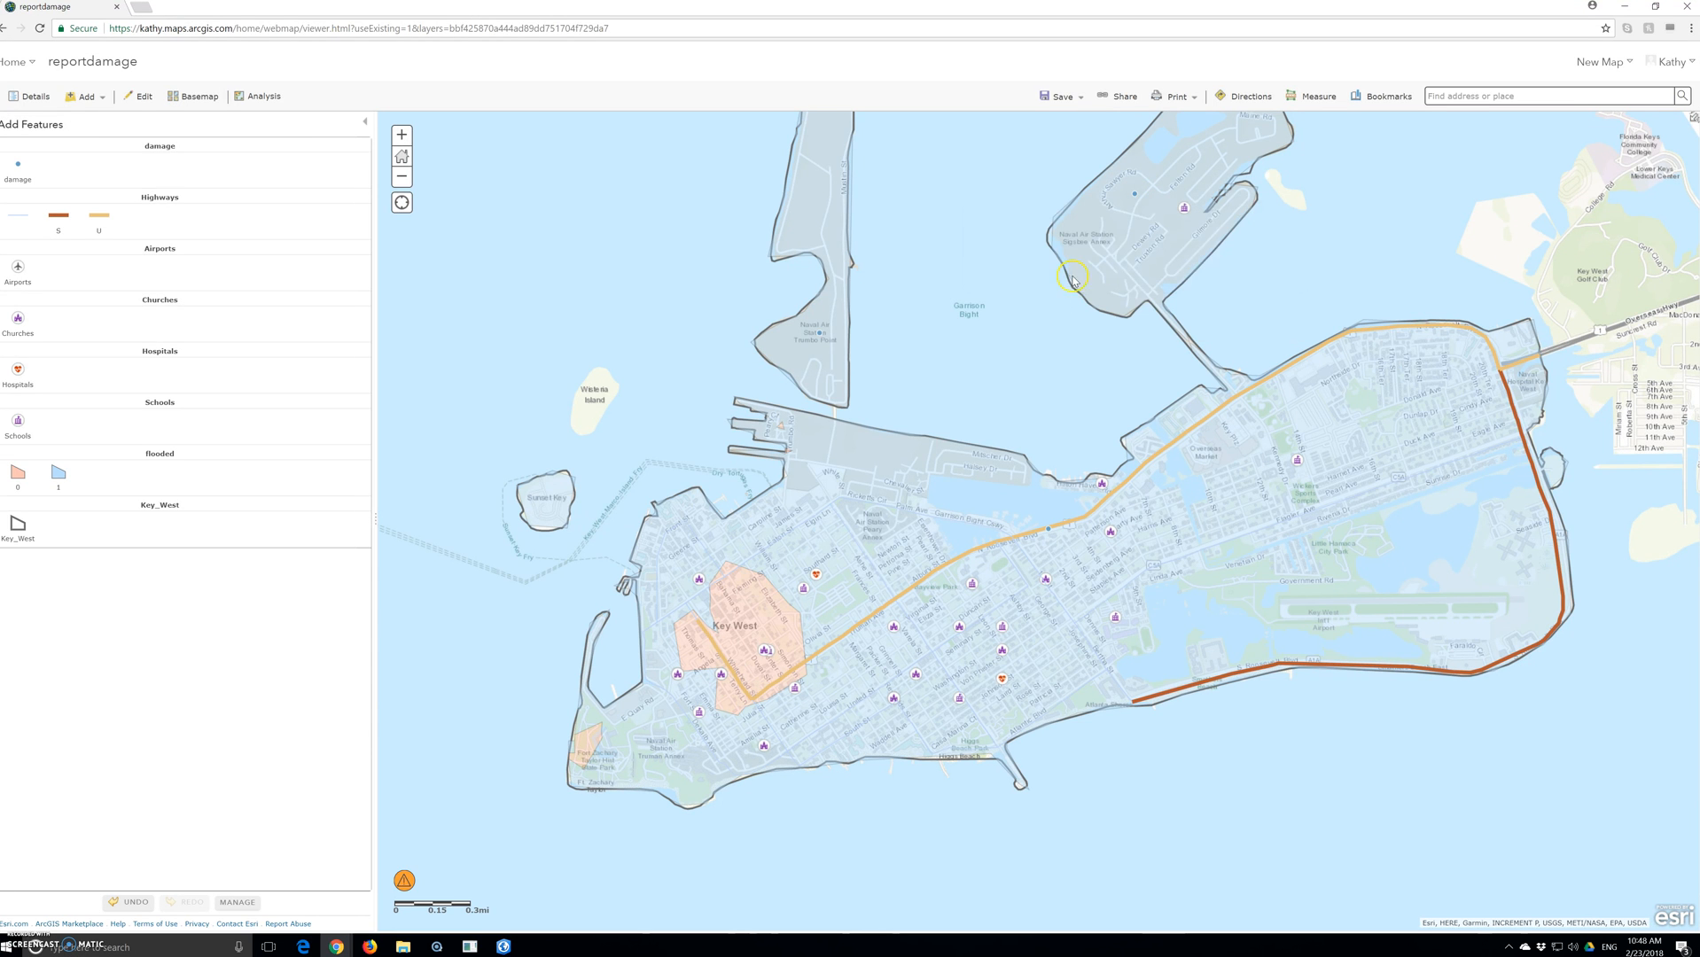
Start saving the web map as a new map with the title HurricaneWilmaKeyWest and the tag Key
{"action": "left_click", "coordinate": [1062, 96]}
{"action": "left_click", "coordinate": [1057, 128]}
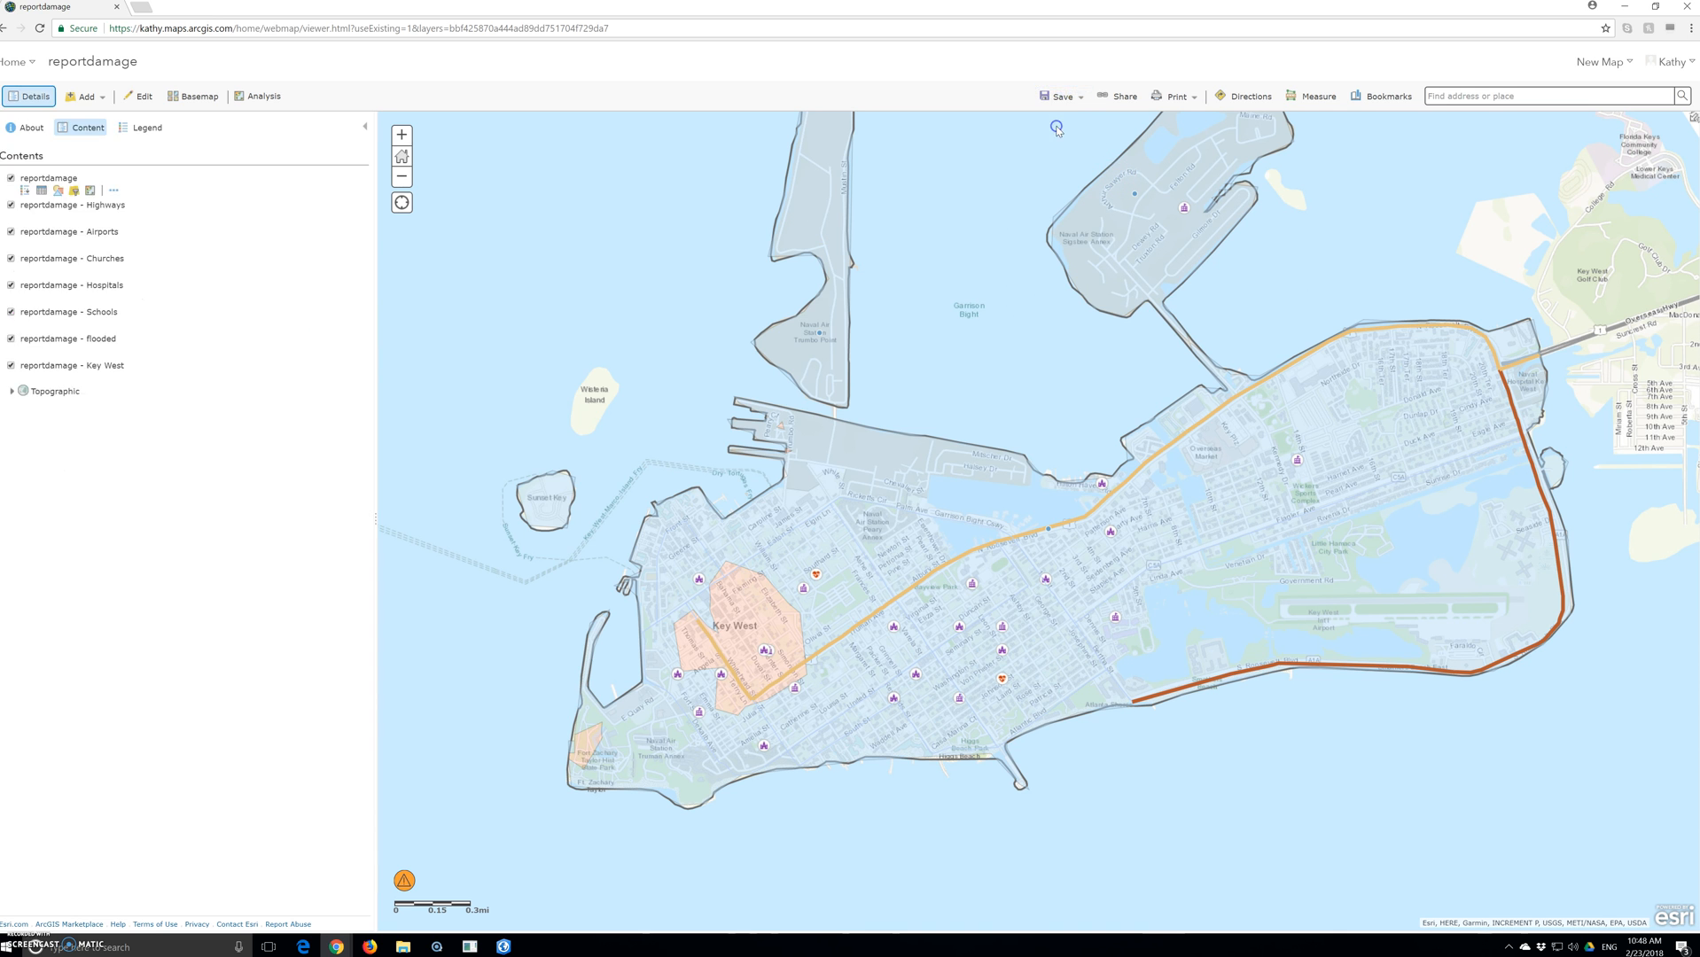
{"action": "left_click", "coordinate": [827, 460]}
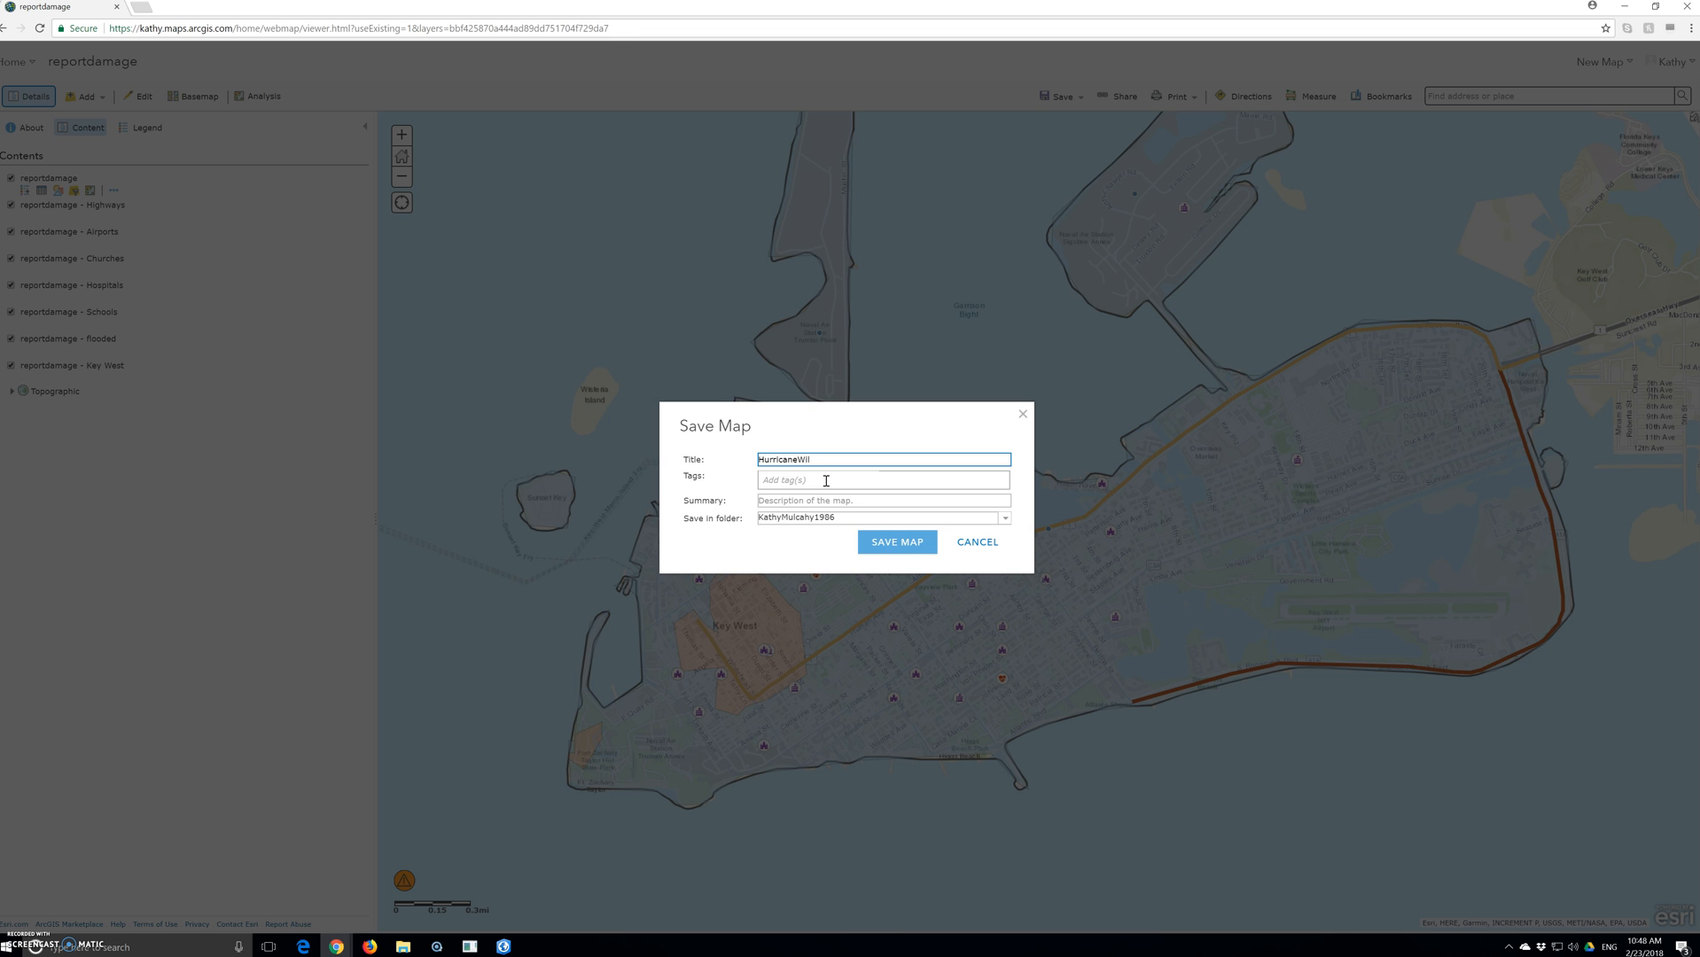
{"action": "type", "text": "st"}
{"action": "left_click", "coordinate": [826, 481]}
{"action": "type", "text": "Key"}
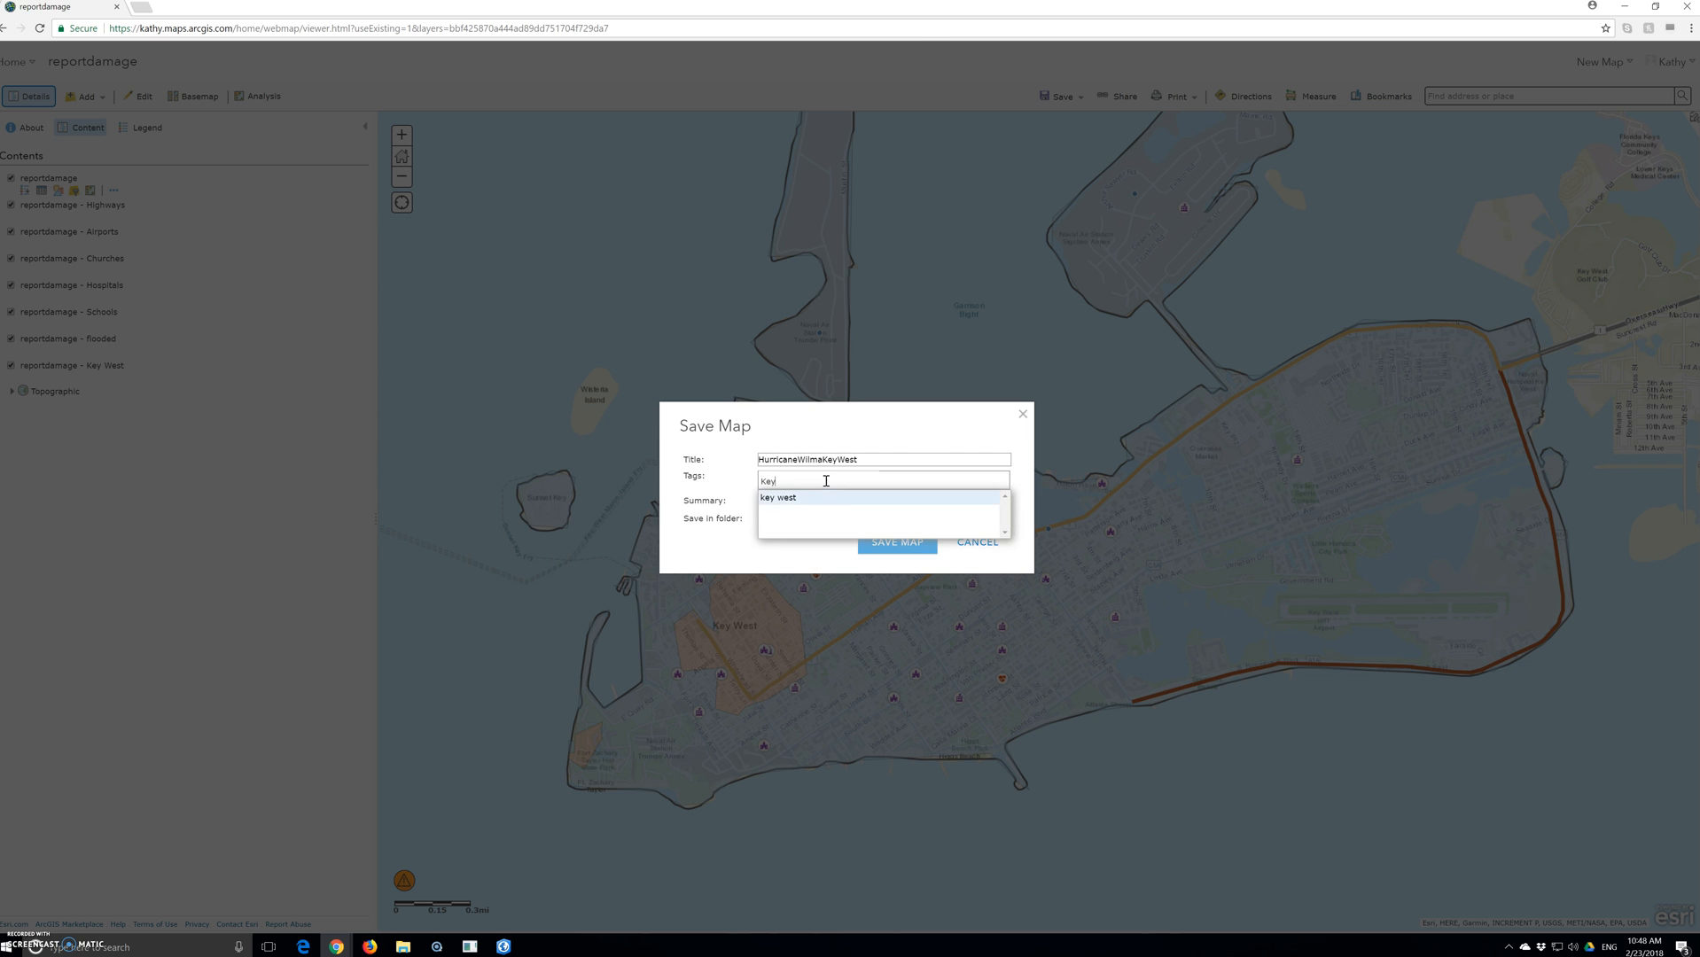
{"action": "key", "text": "Return"}
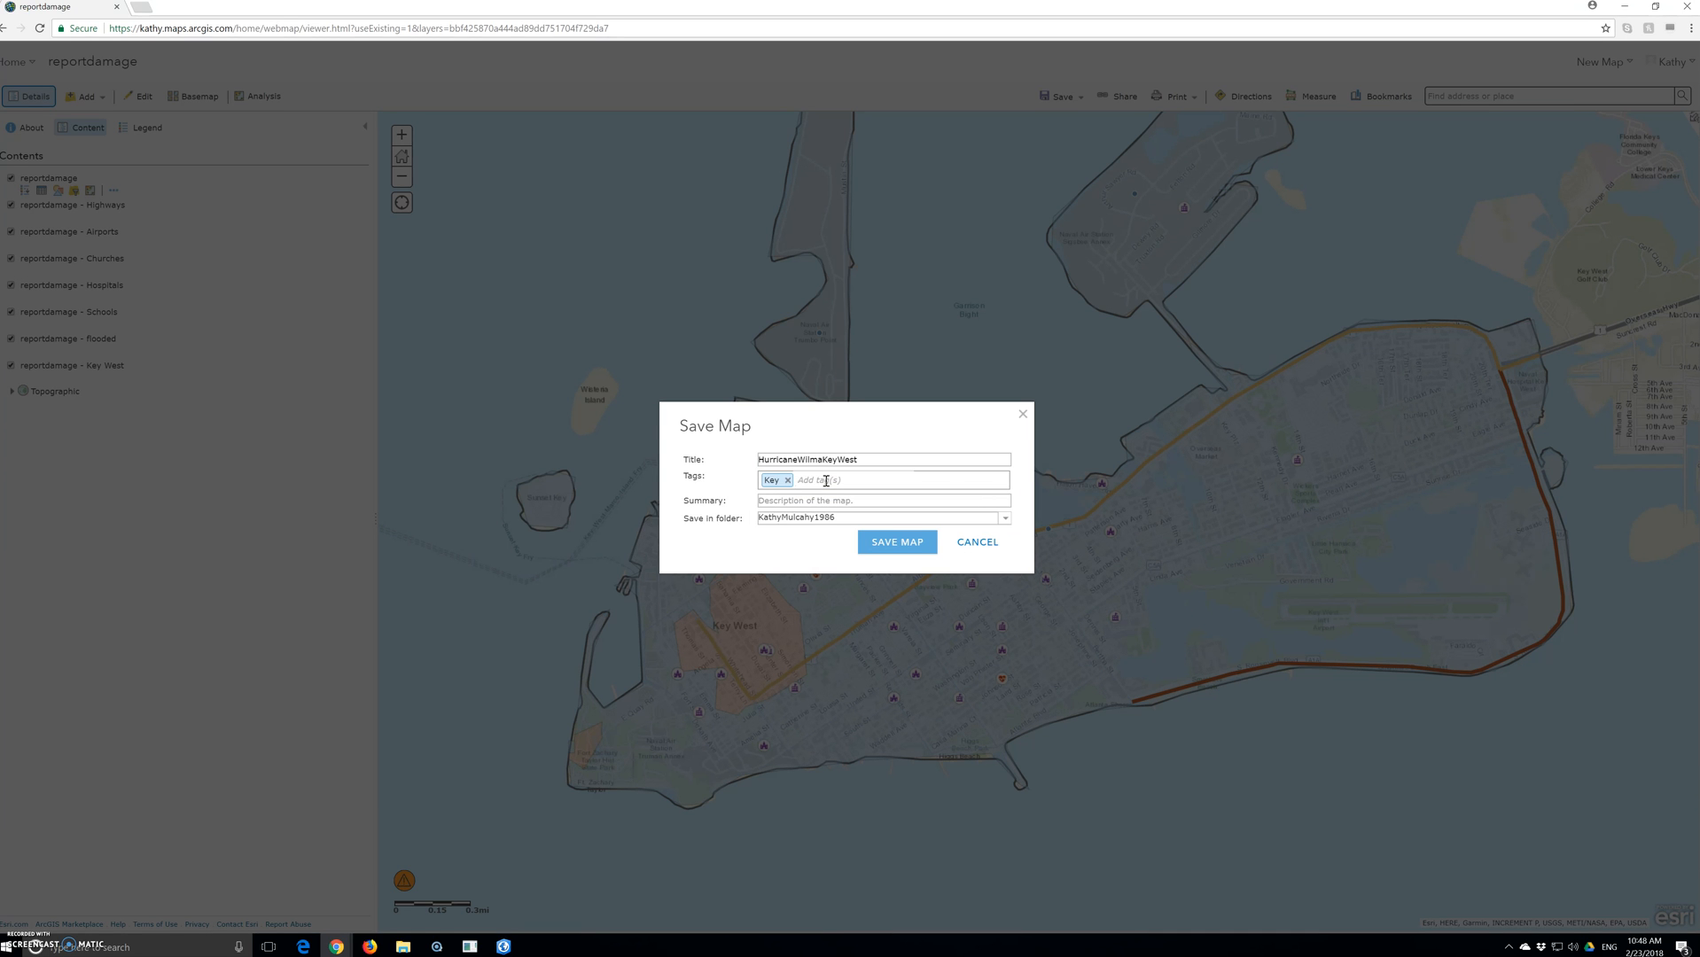
Enter the summary "infrastructure destruction in Key West after Hurricane wilma" and save the map
{"action": "left_click", "coordinate": [809, 502]}
{"action": "type", "text": "structure damage in"}
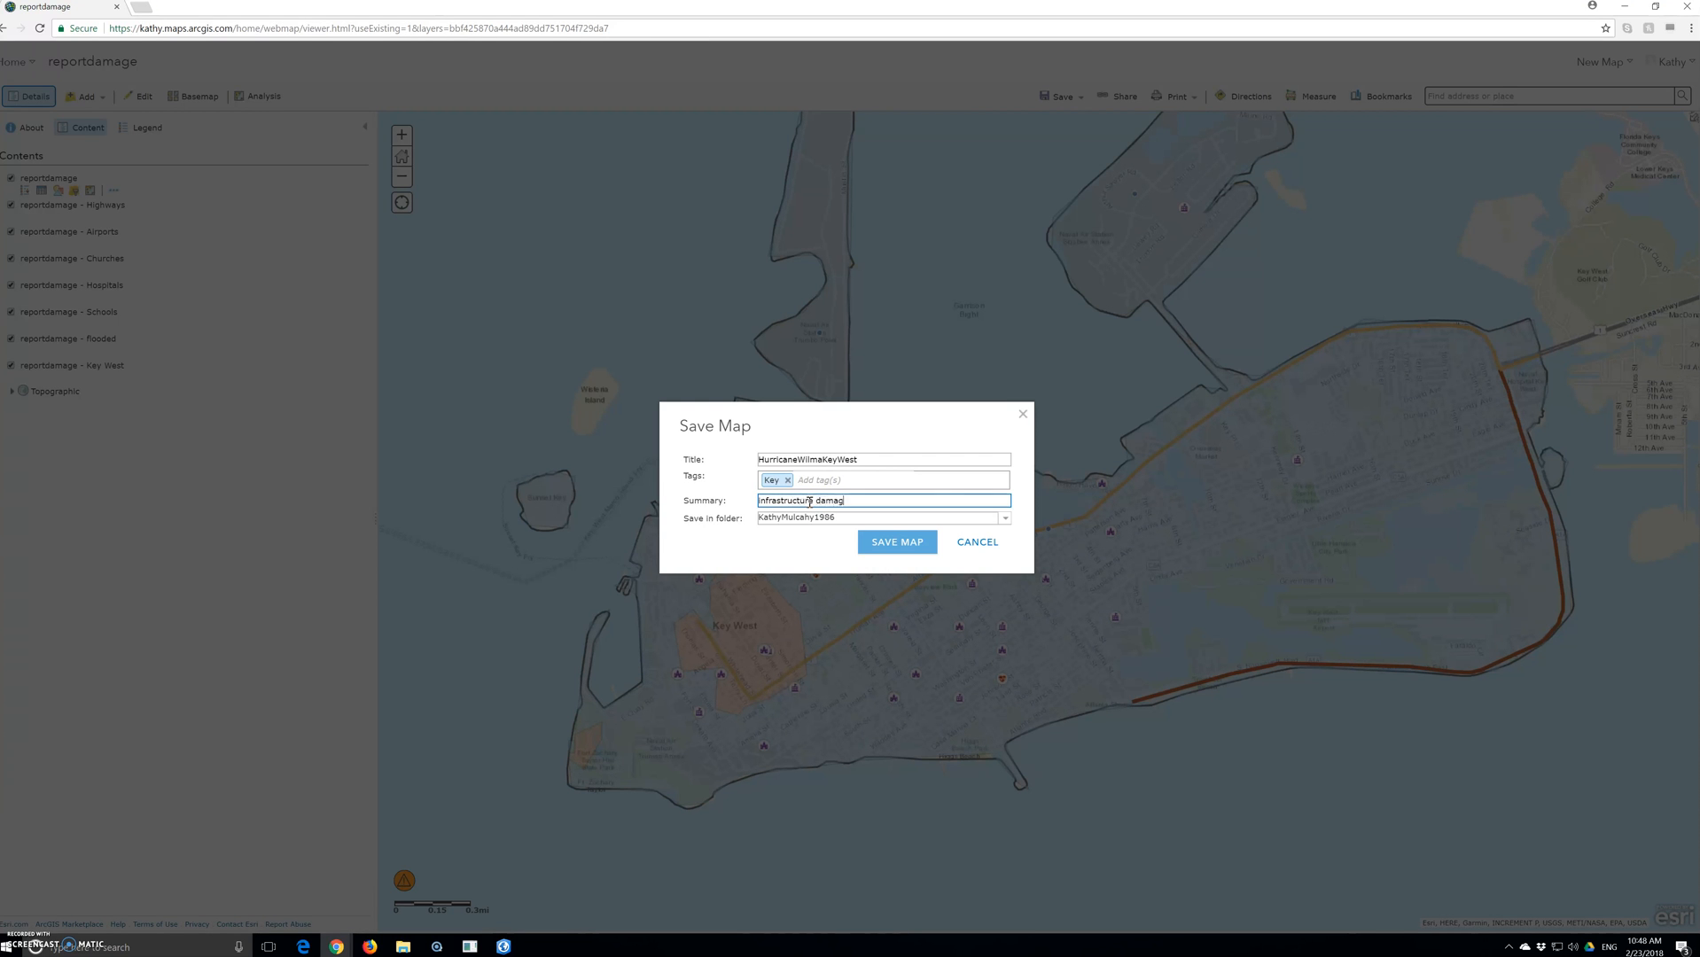
{"action": "key", "text": "BackSpace"}
{"action": "key", "text": "BackSpace"}
{"action": "key", "text": "BackSpace"}
{"action": "key", "text": "BackSpace"}
{"action": "key", "text": "BackSpace"}
{"action": "key", "text": "BackSpace"}
{"action": "key", "text": "BackSpace"}
{"action": "key", "text": "BackSpace"}
{"action": "key", "text": "BackSpace"}
{"action": "type", "text": "estruction in Key West after Hurricane wilma"}
{"action": "left_click", "coordinate": [894, 546]}
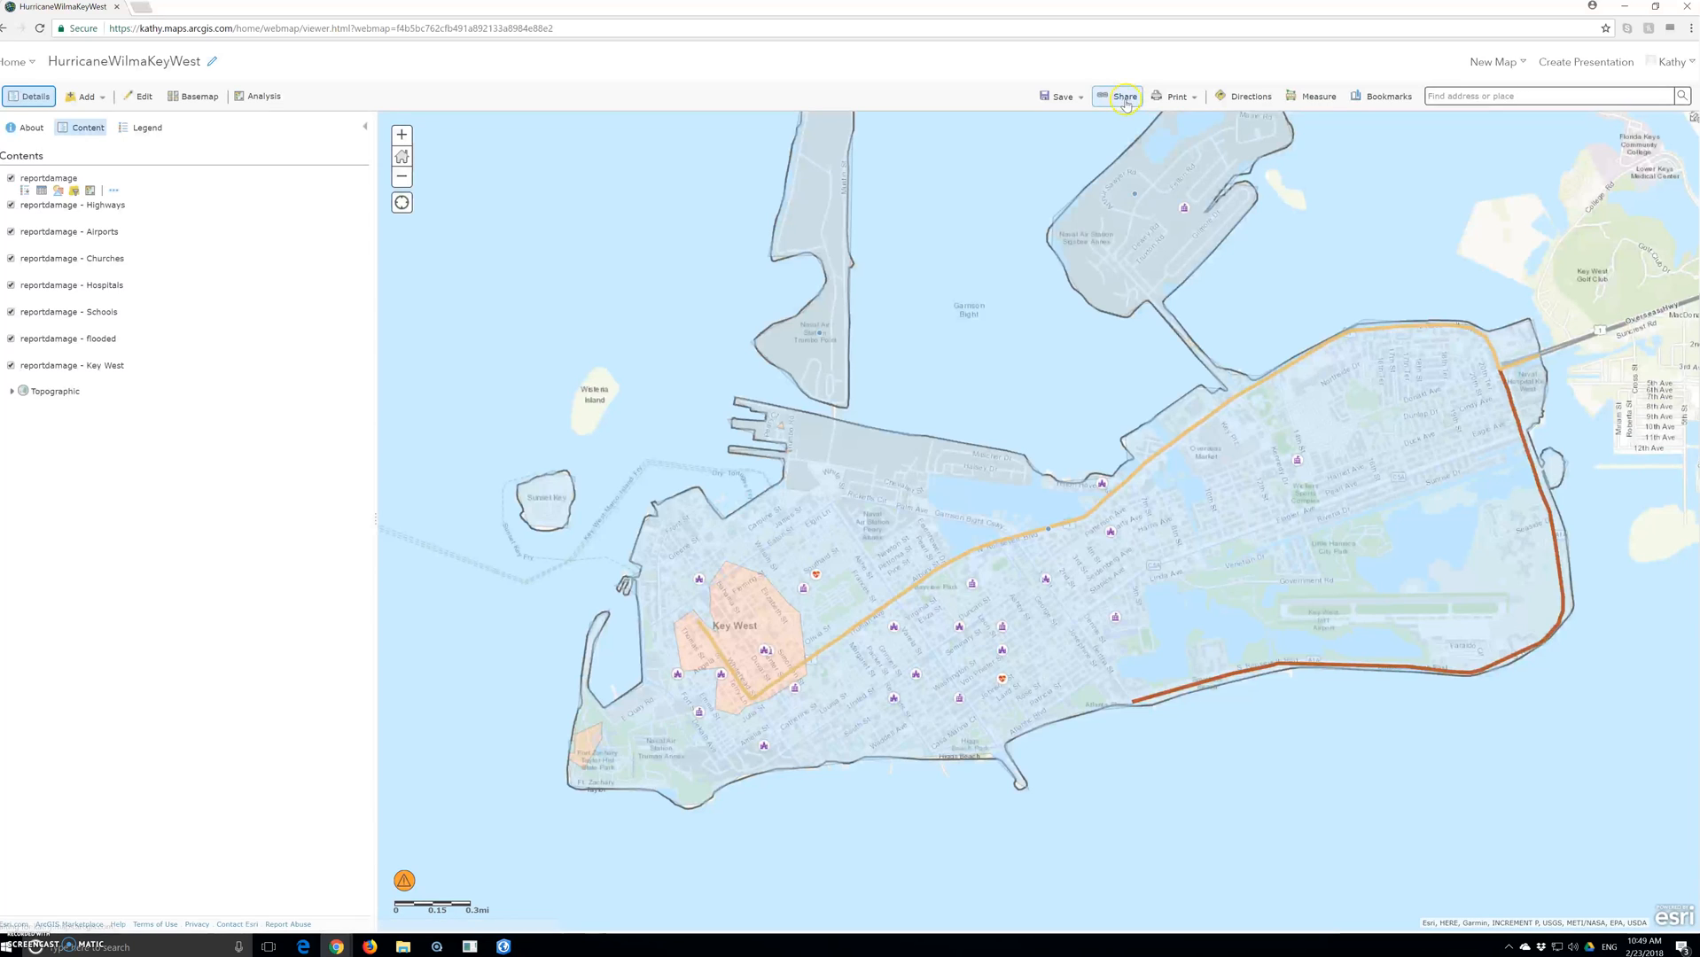
Share the HurricaneWilmaKeyWest map with Everyone (public) and select its shortened link
{"action": "left_click", "coordinate": [1120, 96]}
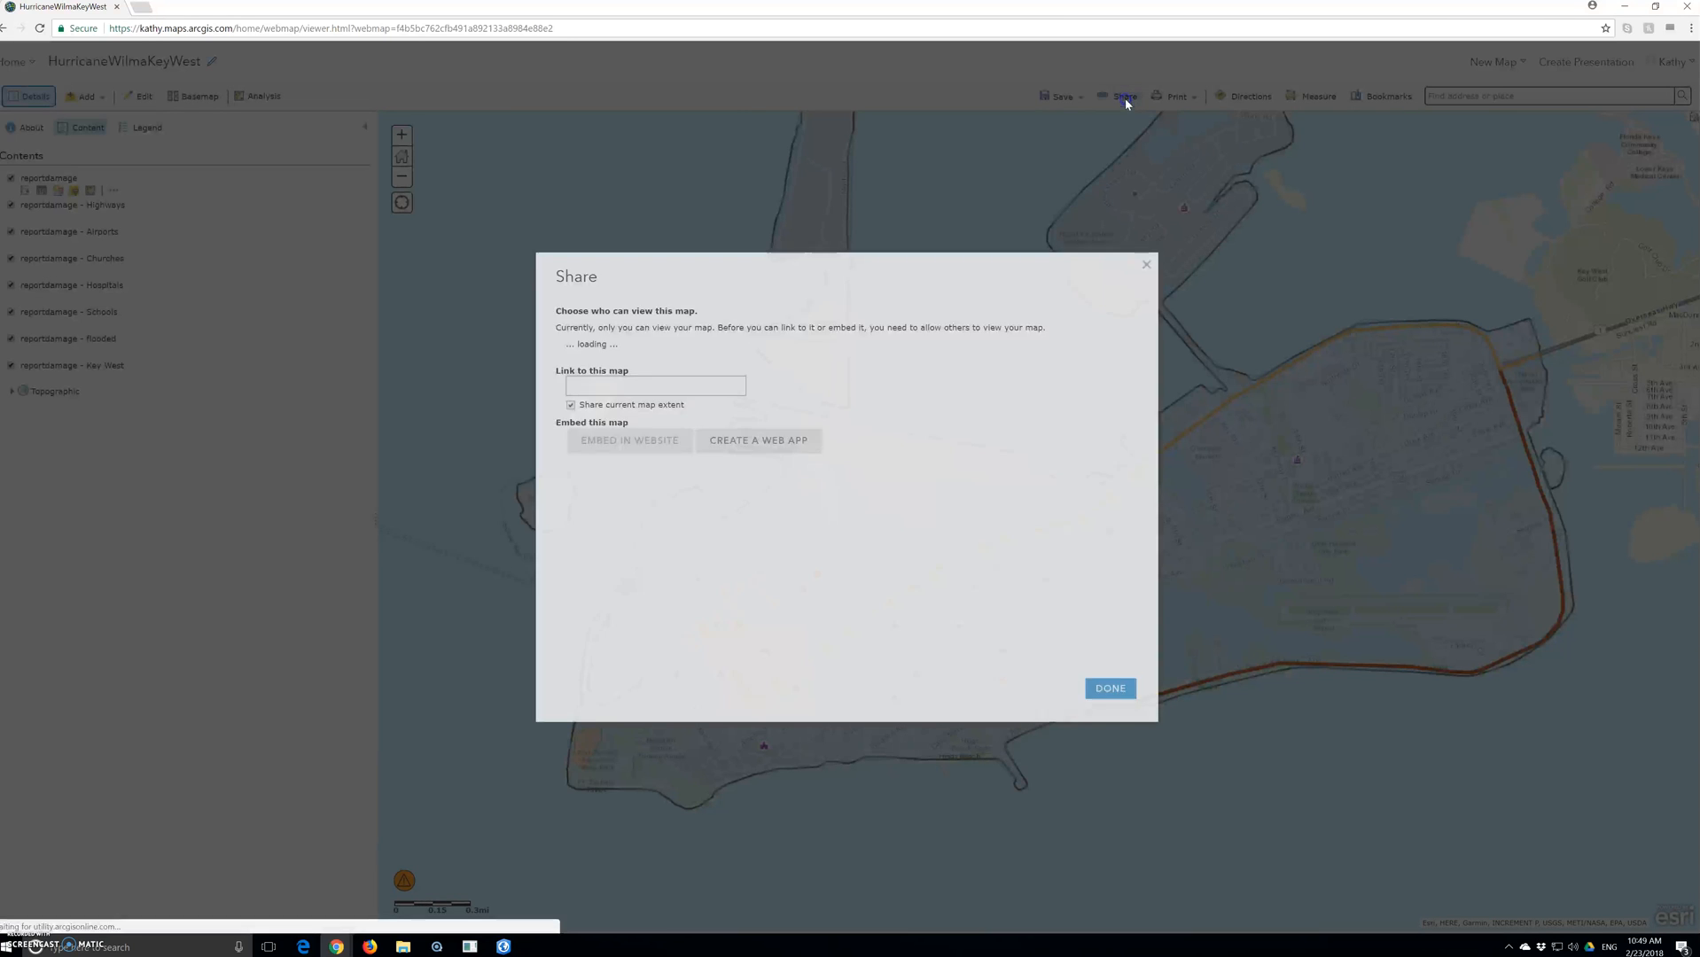
{"action": "left_click", "coordinate": [571, 344]}
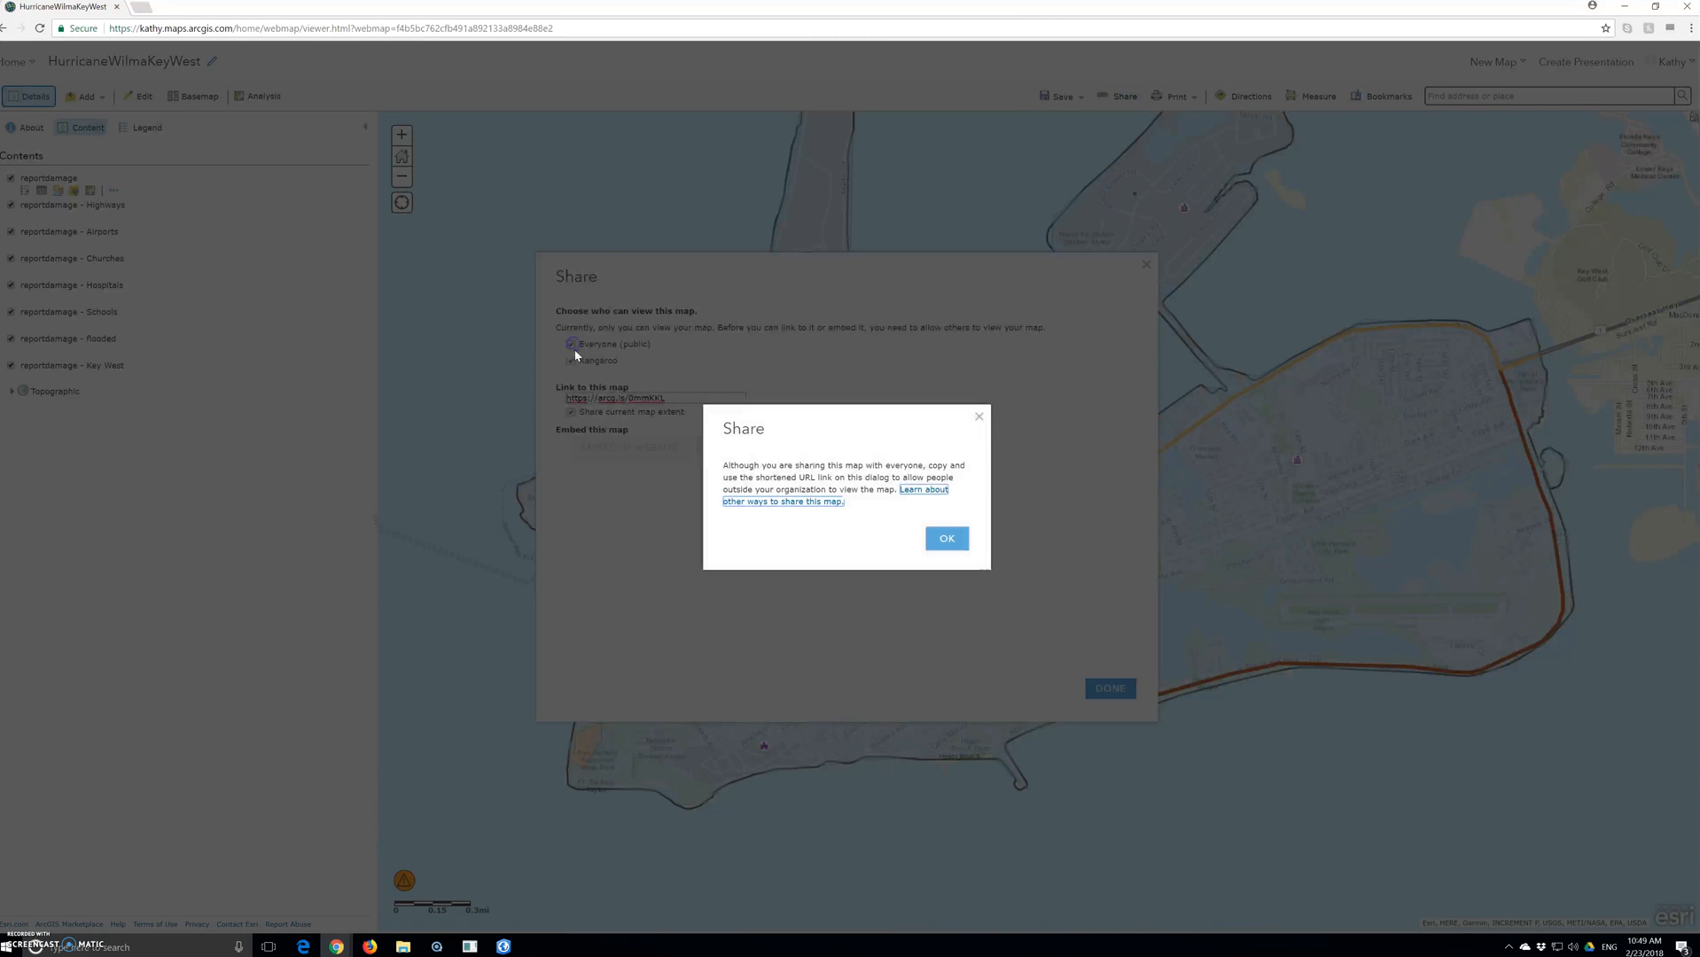
{"action": "left_click", "coordinate": [945, 538]}
{"action": "left_click", "coordinate": [681, 408]}
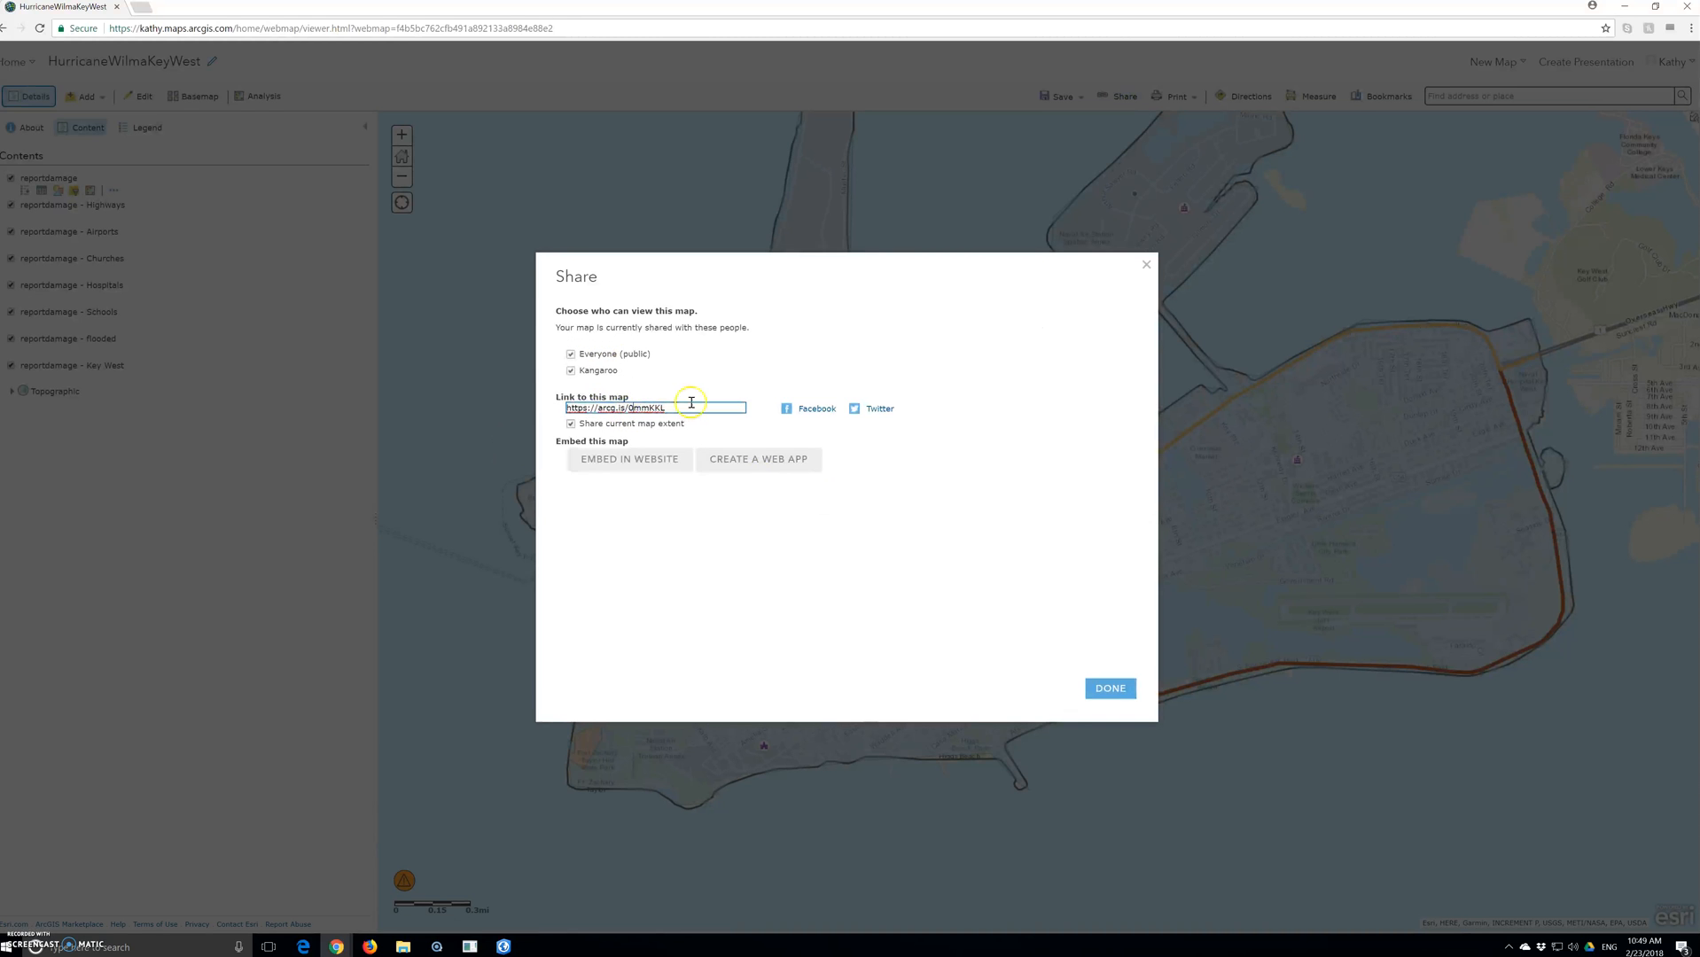
{"action": "left_click_drag", "start_coordinate": [681, 408], "coordinate": [561, 411]}
{"action": "left_click", "coordinate": [1103, 690]}
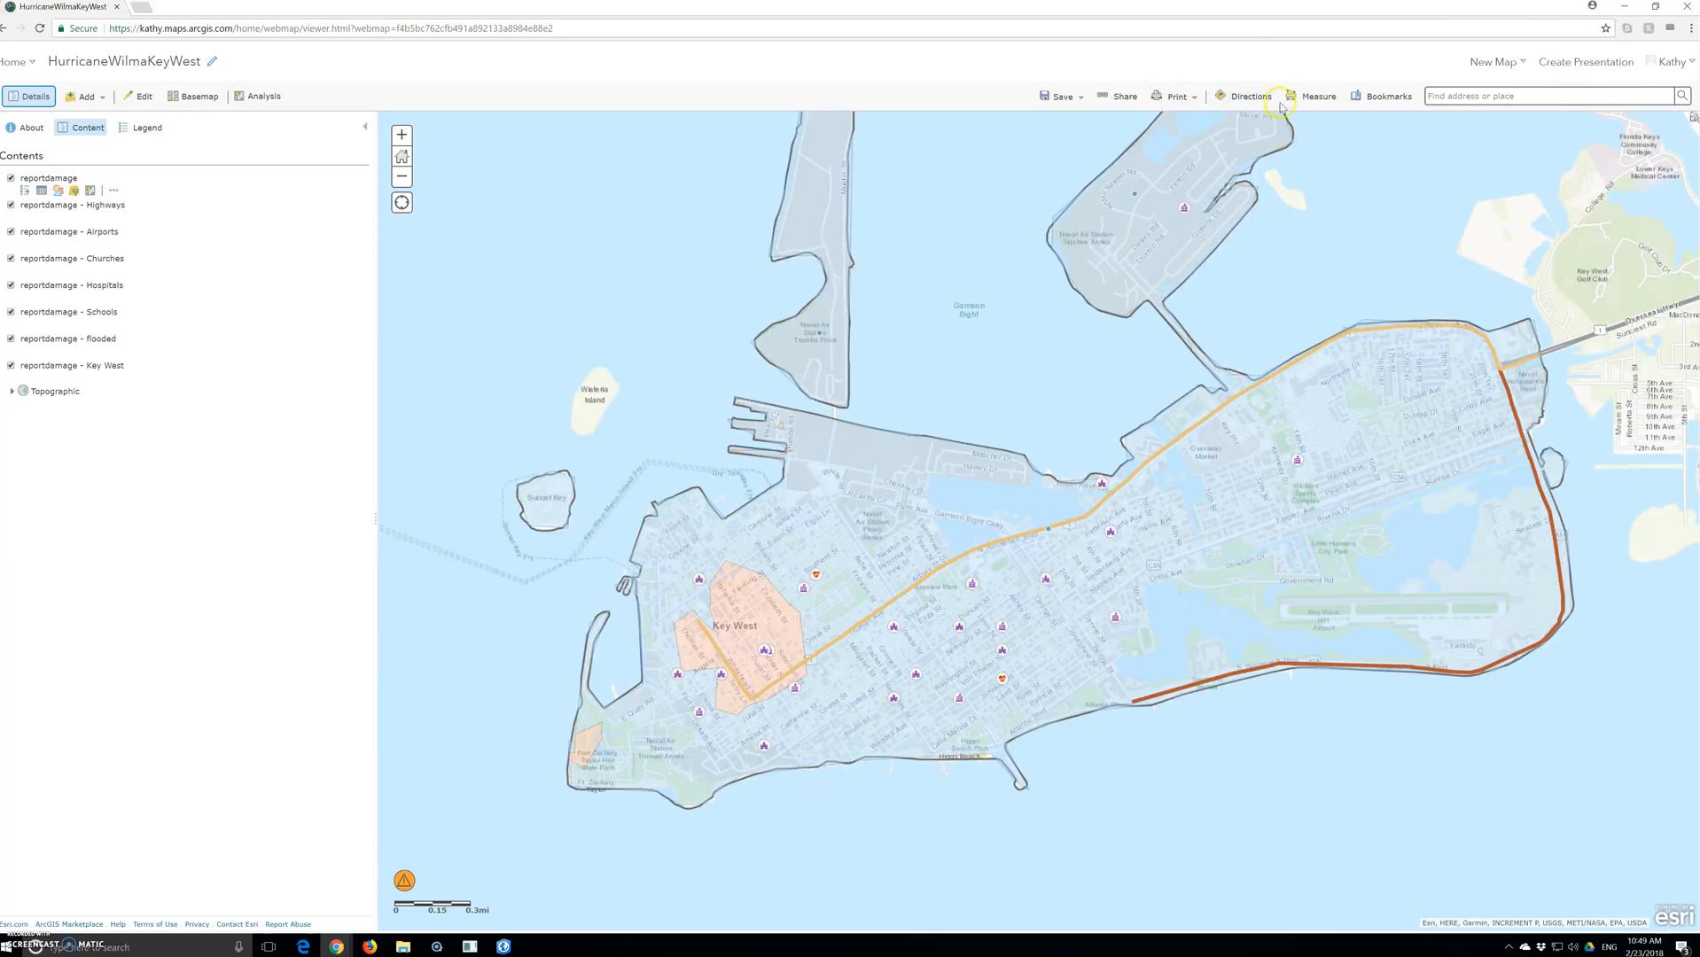
Review the map's sharing settings, including its link and the options for embedding it or creating a web app
{"action": "left_click", "coordinate": [1184, 98]}
{"action": "left_click", "coordinate": [1123, 95]}
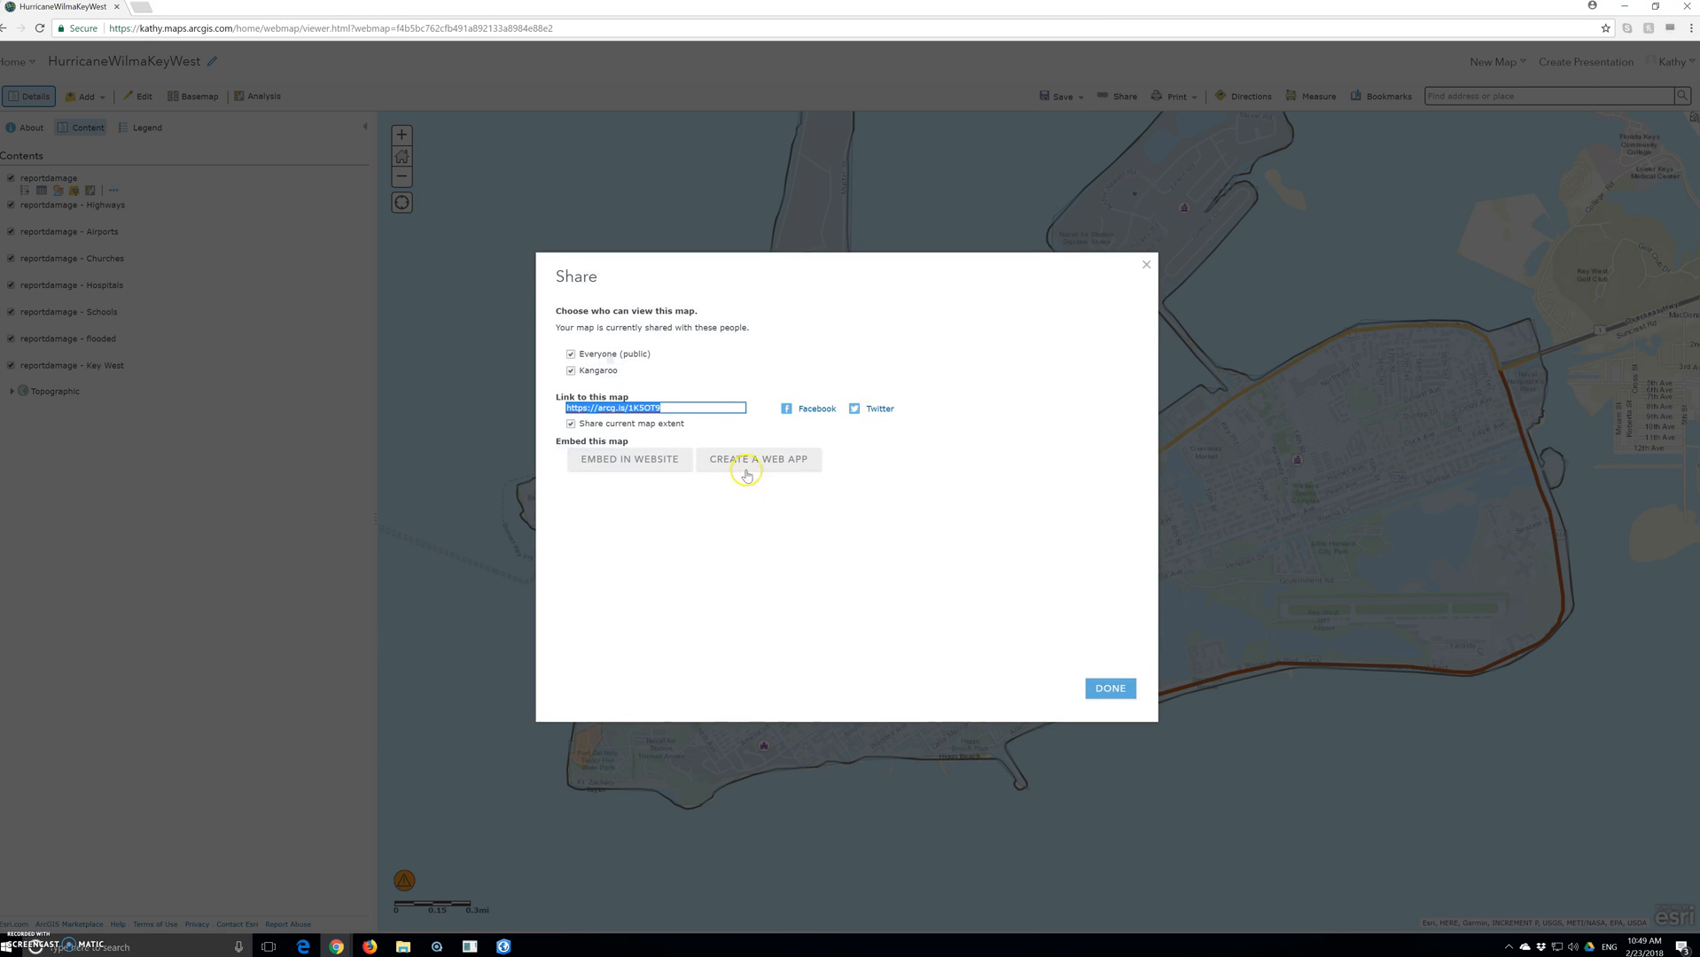
{"action": "left_click", "coordinate": [1109, 688]}
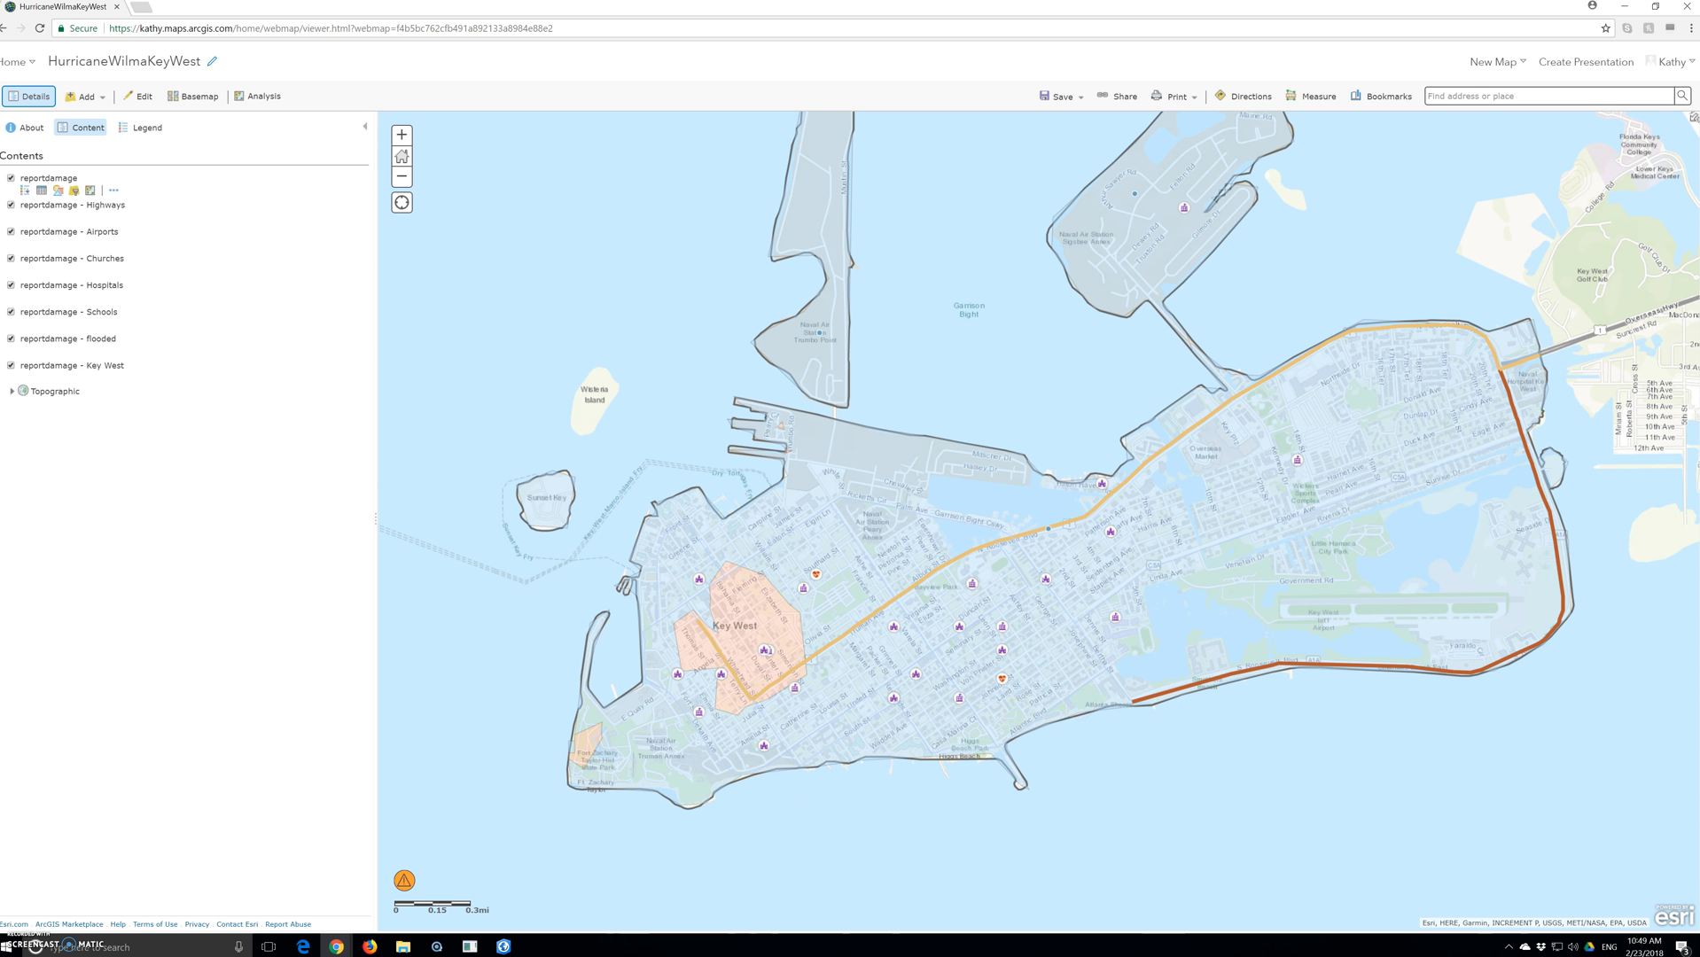
Save the shared HurricaneWilmaKeyWest web map under its existing title
{"action": "mouse_move", "coordinate": [338, 951]}
{"action": "left_click", "coordinate": [1060, 96]}
{"action": "left_click", "coordinate": [1050, 115]}
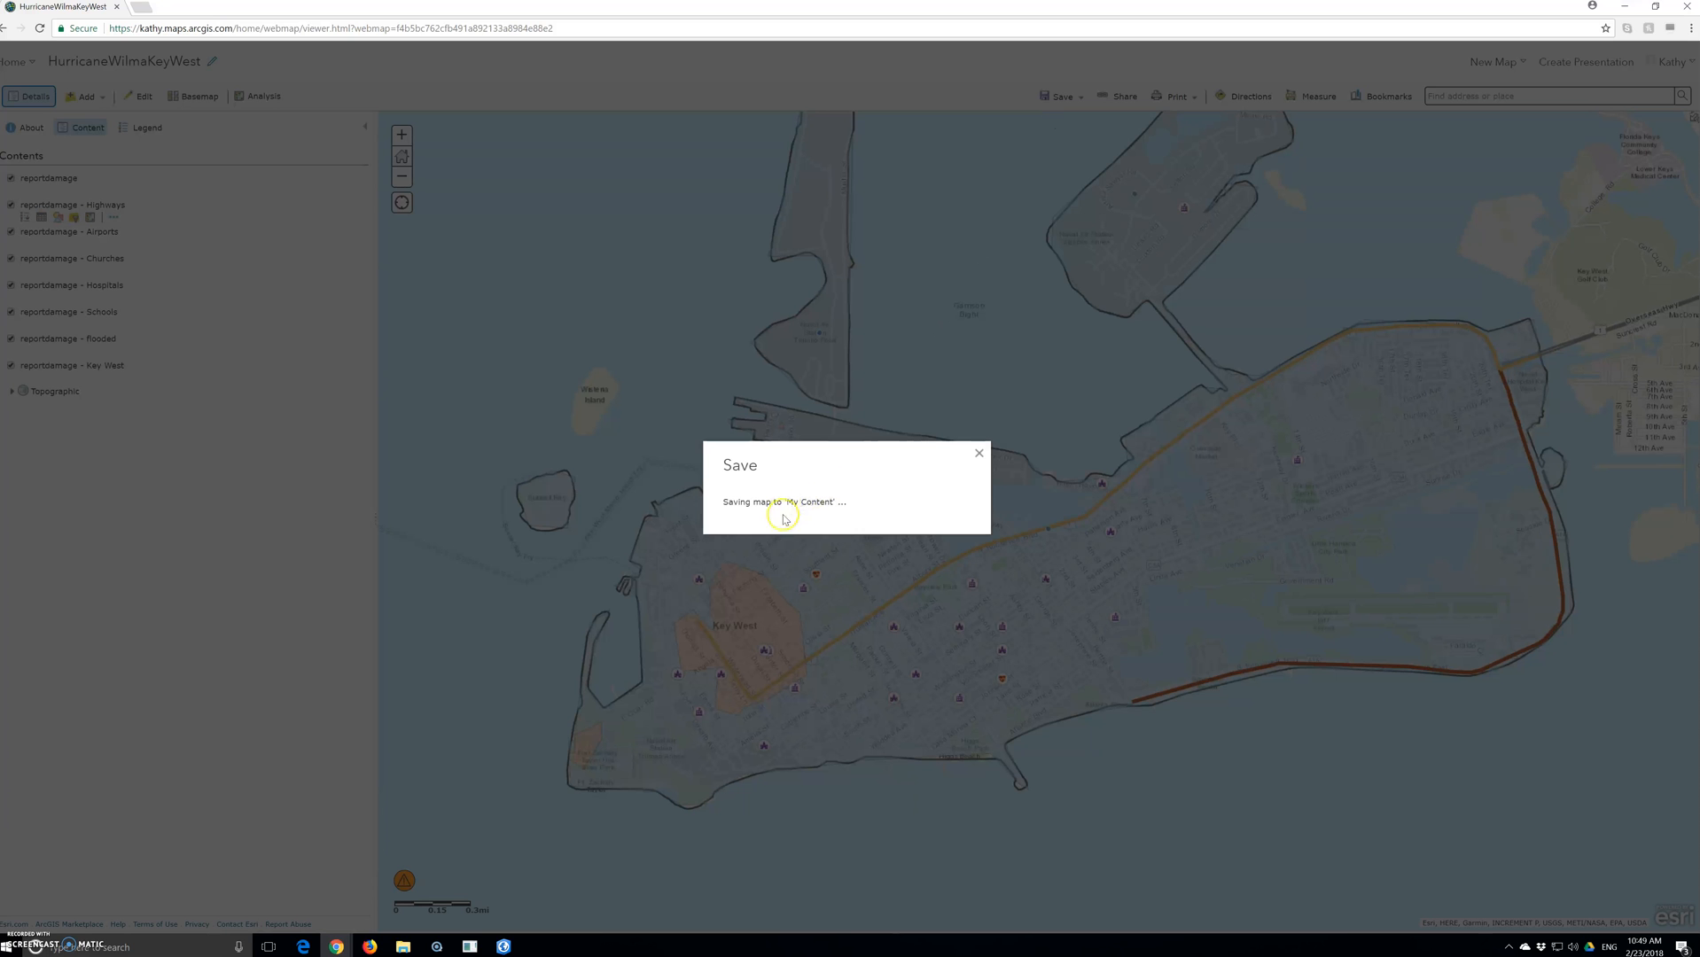